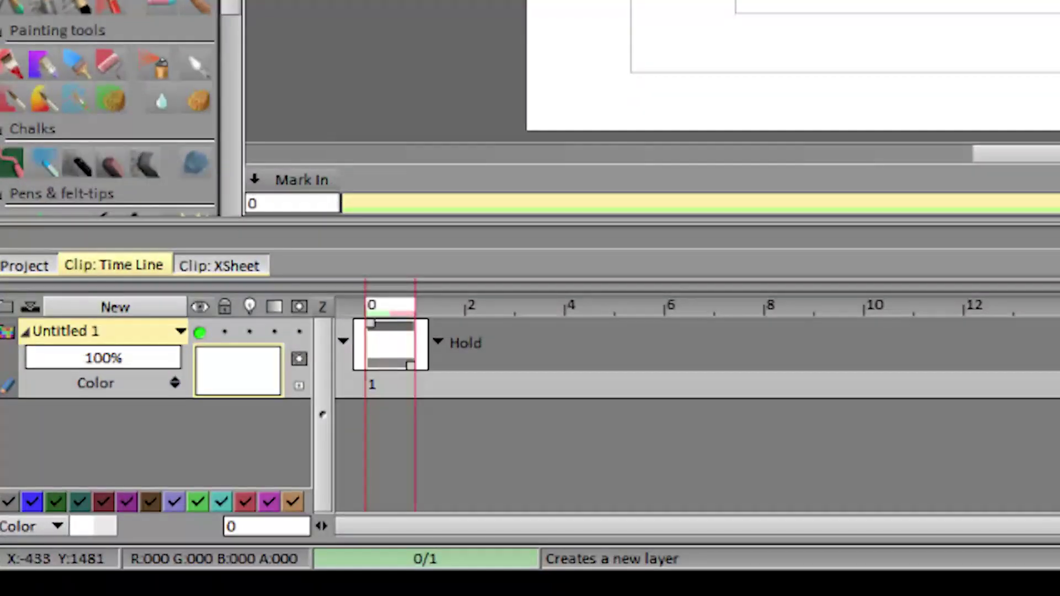
Step: Create a new layer named "character" and set its colour group to Dark Blue
left_click(115, 307)
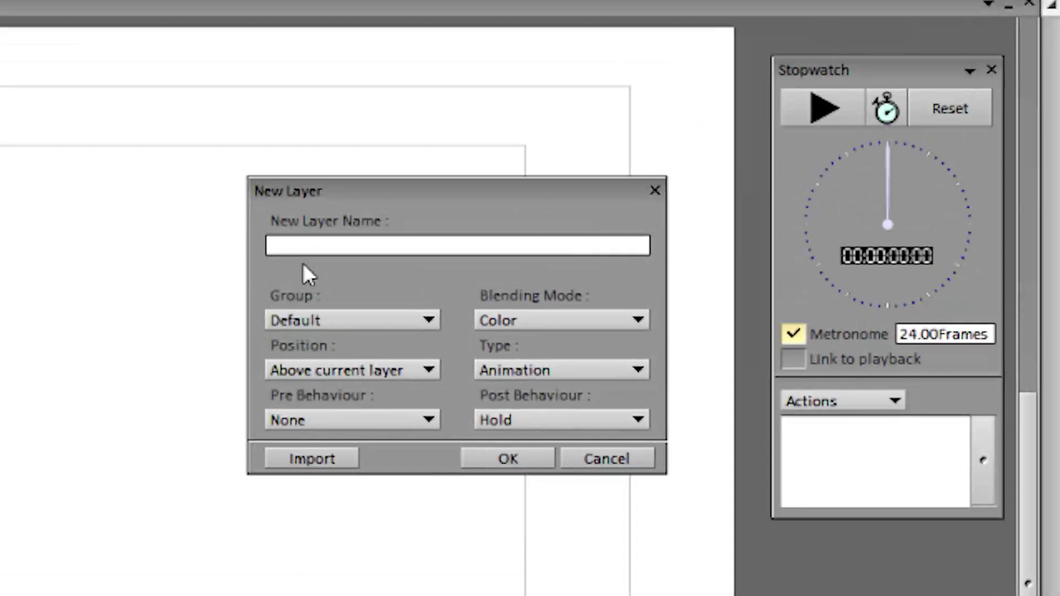
type("character")
left_click(503, 461)
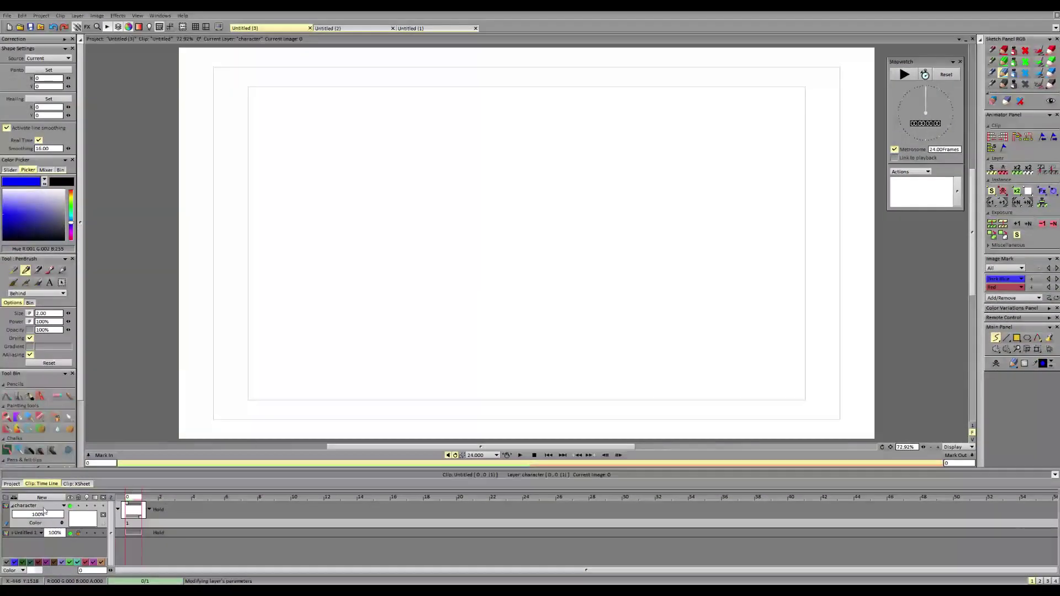
left_click(44, 508)
left_click(8, 508)
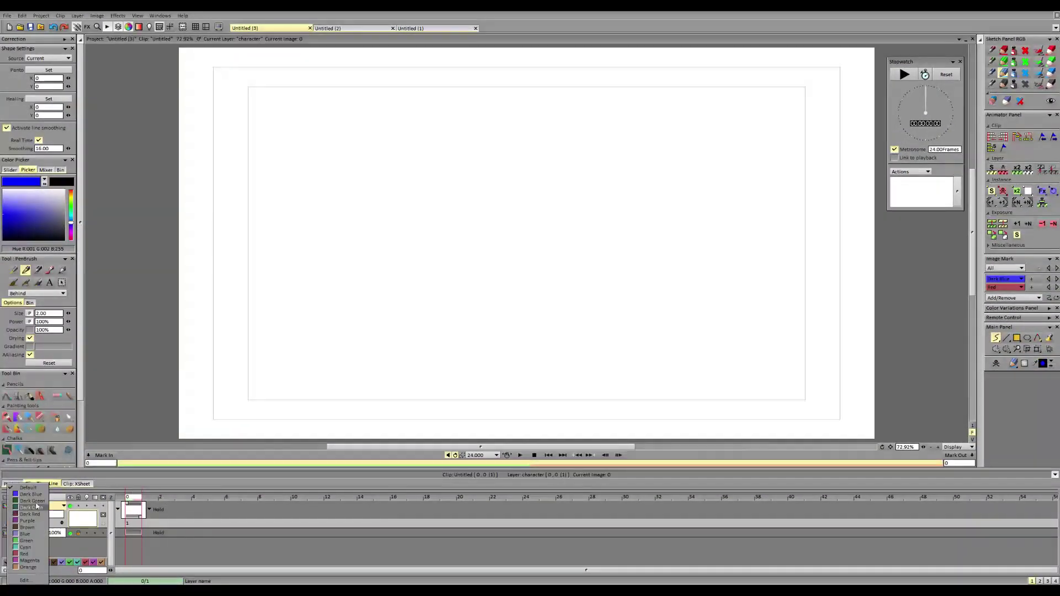
left_click(34, 495)
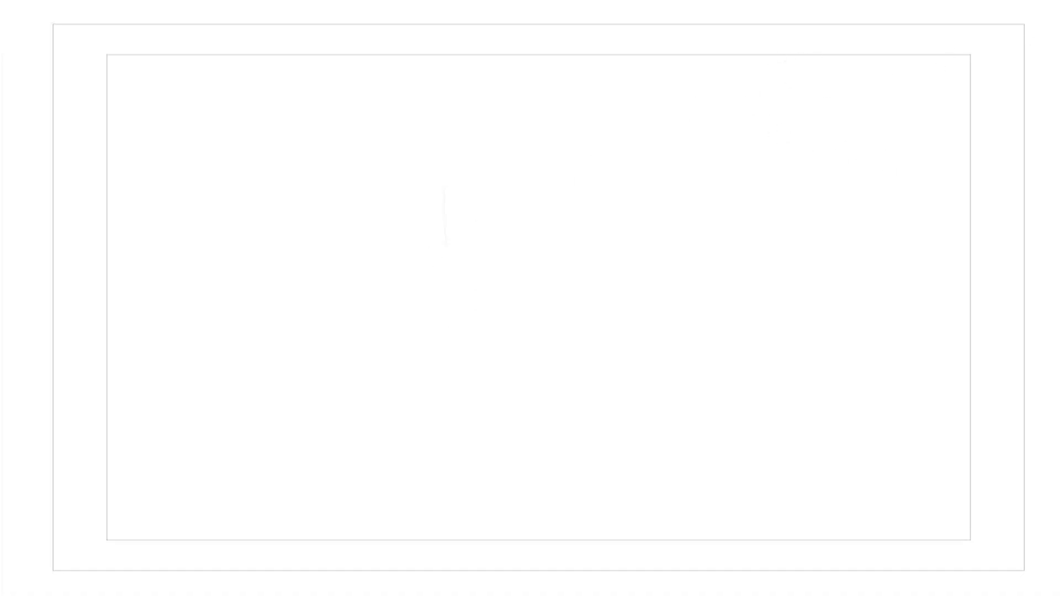
Step: Rename the layer to "story poses"
key("F2")
type("story poses")
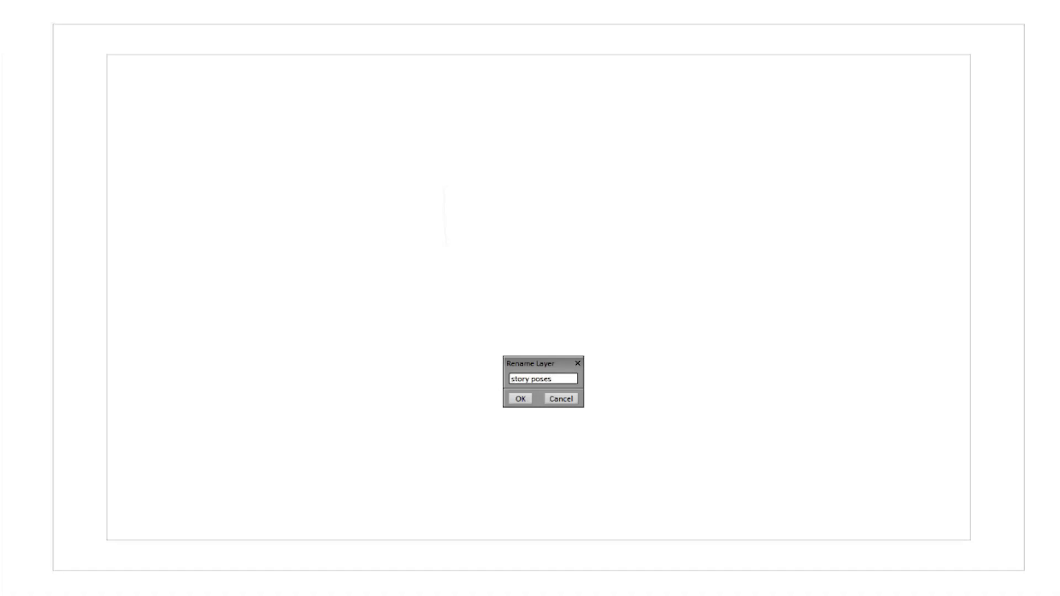
key("Return")
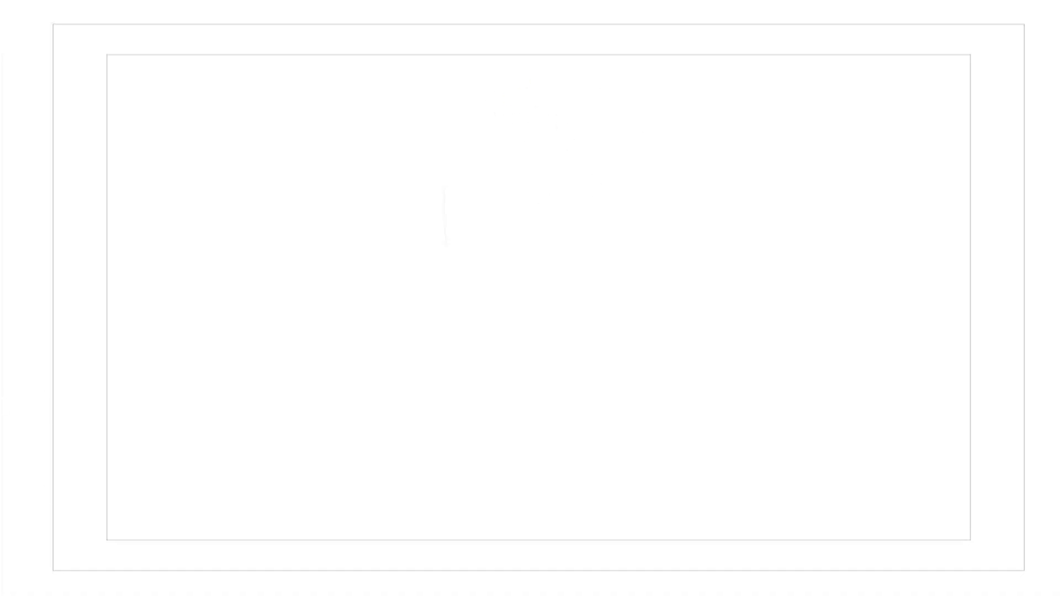
Step: Sketch two thumbnail busts with arms on the table: one facing front, one looking up to the side, with an arrow between them
mouse_move(587, 126)
left_mouse_down()
mouse_move(627, 88)
mouse_move(546, 111)
mouse_move(563, 142)
mouse_move(557, 118)
mouse_move(523, 125)
left_mouse_up()
left_click_drag(605, 102, 600, 125)
mouse_move(531, 143)
left_mouse_down()
mouse_move(635, 163)
mouse_move(577, 223)
mouse_move(497, 175)
mouse_move(537, 149)
mouse_move(492, 221)
mouse_move(608, 158)
mouse_move(525, 260)
mouse_move(587, 259)
mouse_move(521, 100)
mouse_move(561, 44)
mouse_move(542, 93)
mouse_move(665, 157)
mouse_move(757, 116)
left_mouse_up()
mouse_move(728, 52)
left_mouse_down()
mouse_move(724, 36)
mouse_move(731, 81)
mouse_move(700, 64)
mouse_move(696, 97)
mouse_move(727, 57)
mouse_move(690, 52)
mouse_move(751, 81)
mouse_move(745, 127)
mouse_move(747, 98)
mouse_move(746, 126)
mouse_move(771, 64)
mouse_move(765, 95)
mouse_move(707, 117)
mouse_move(726, 146)
mouse_move(710, 151)
mouse_move(753, 157)
mouse_move(816, 197)
mouse_move(691, 218)
mouse_move(680, 208)
mouse_move(789, 149)
mouse_move(826, 183)
mouse_move(727, 243)
mouse_move(762, 262)
left_mouse_up()
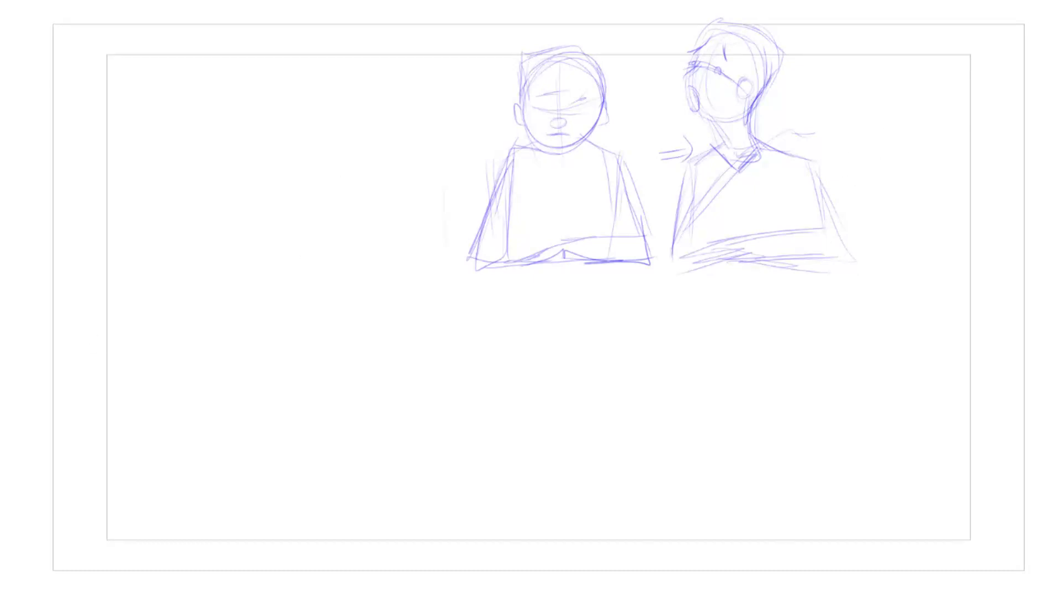
Step: Move the two thumbnail sketches left and slightly down to make room beside them
key("ctrl+t")
mouse_move(774, 216)
left_mouse_down()
mouse_move(665, 244)
mouse_move(694, 253)
left_mouse_up()
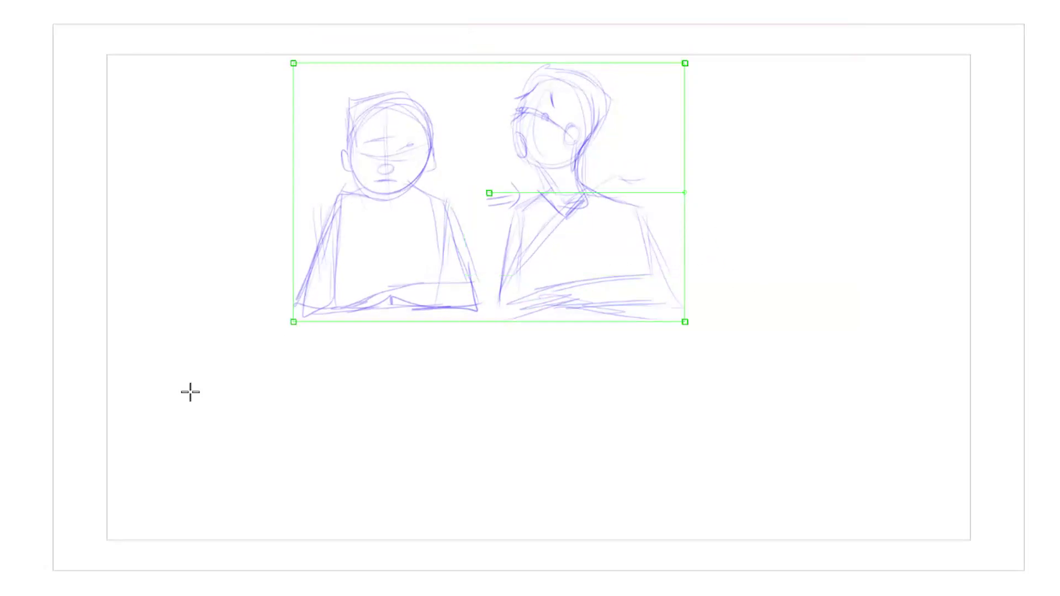
key("Return")
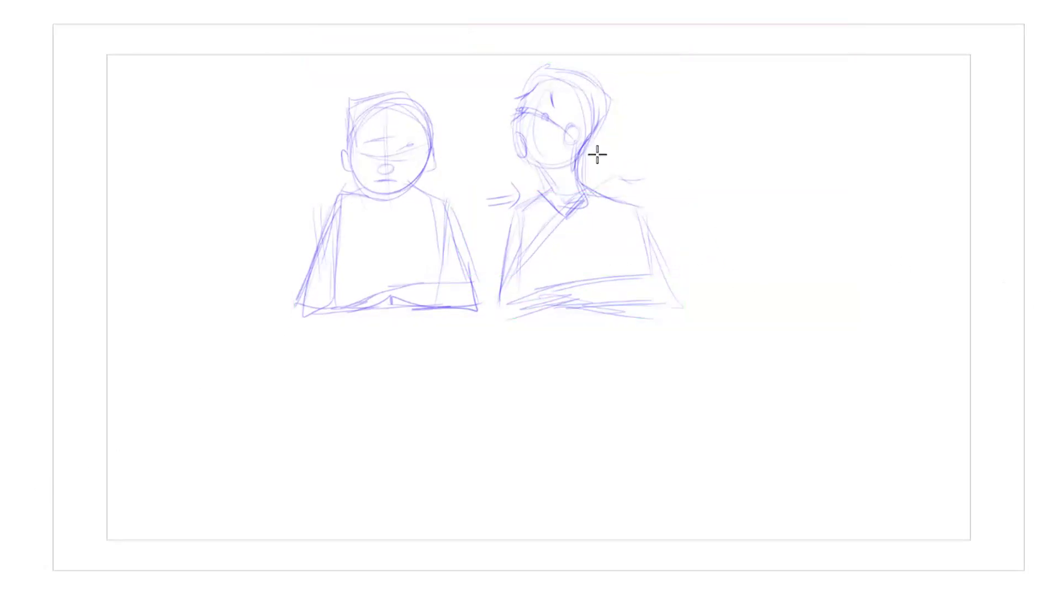
mouse_move(686, 201)
left_mouse_down()
mouse_move(742, 201)
mouse_move(720, 214)
left_mouse_up()
key("ctrl+z")
key("ctrl+z")
key("ctrl+z")
Step: Draw an arrow after the second thumbnail and sketch the third pose's smiling head turned to the right
left_click_drag(664, 189, 666, 206)
left_click_drag(855, 130, 935, 111)
left_click_drag(863, 124, 951, 123)
left_click_drag(914, 103, 933, 83)
mouse_move(940, 92)
left_mouse_down()
mouse_move(956, 98)
mouse_move(940, 112)
left_mouse_up()
mouse_move(926, 135)
left_mouse_down()
mouse_move(945, 141)
mouse_move(925, 156)
left_mouse_up()
Step: Sketch the third thumbnail's neck, torso, V-shaped collar and arms resting on the table
mouse_move(868, 123)
left_mouse_down()
mouse_move(865, 189)
mouse_move(897, 200)
left_mouse_up()
left_click_drag(916, 197, 932, 237)
left_click_drag(778, 308, 817, 210)
left_click_drag(921, 211, 951, 265)
left_click_drag(918, 207, 958, 298)
left_click_drag(955, 296, 921, 257)
left_click_drag(962, 304, 845, 298)
left_click_drag(802, 232, 766, 304)
left_click_drag(784, 307, 949, 265)
left_click_drag(831, 287, 922, 296)
left_click_drag(780, 316, 959, 266)
mouse_move(827, 189)
left_mouse_down()
mouse_move(908, 188)
mouse_move(873, 222)
left_mouse_up()
left_click_drag(900, 202, 869, 231)
Step: Number the thumbnails 1, 2 and 3, and draw a curve from the third back to the first, marked 4
mouse_move(861, 294)
left_mouse_down()
mouse_move(533, 377)
mouse_move(462, 369)
mouse_move(467, 333)
mouse_move(436, 316)
left_mouse_up()
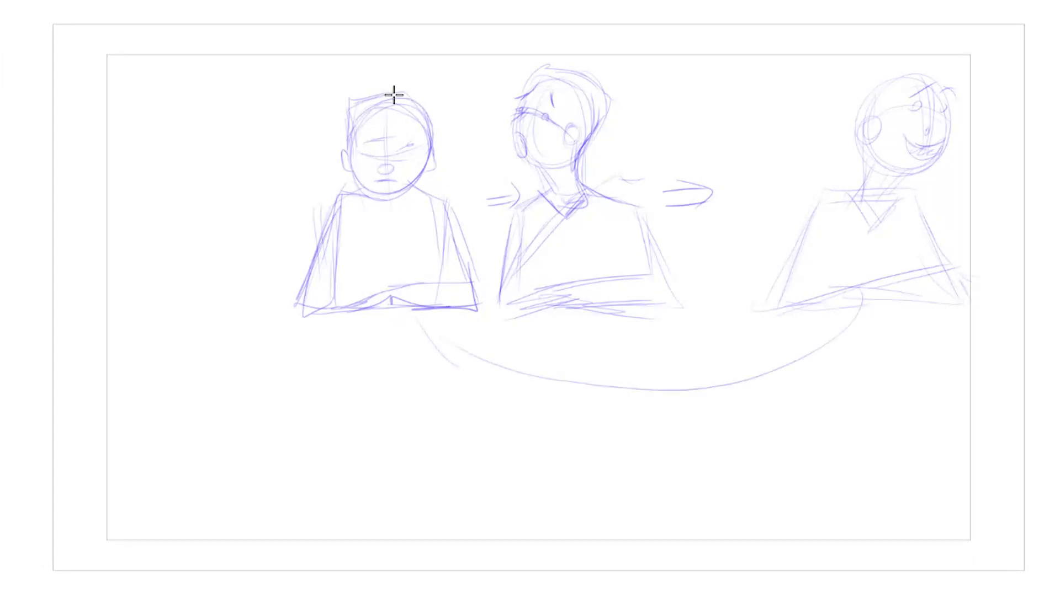
left_click_drag(392, 63, 393, 55)
mouse_move(574, 28)
left_mouse_down()
mouse_move(558, 24)
mouse_move(584, 28)
left_mouse_up()
mouse_move(883, 34)
left_mouse_down()
mouse_move(902, 54)
mouse_move(863, 31)
left_mouse_up()
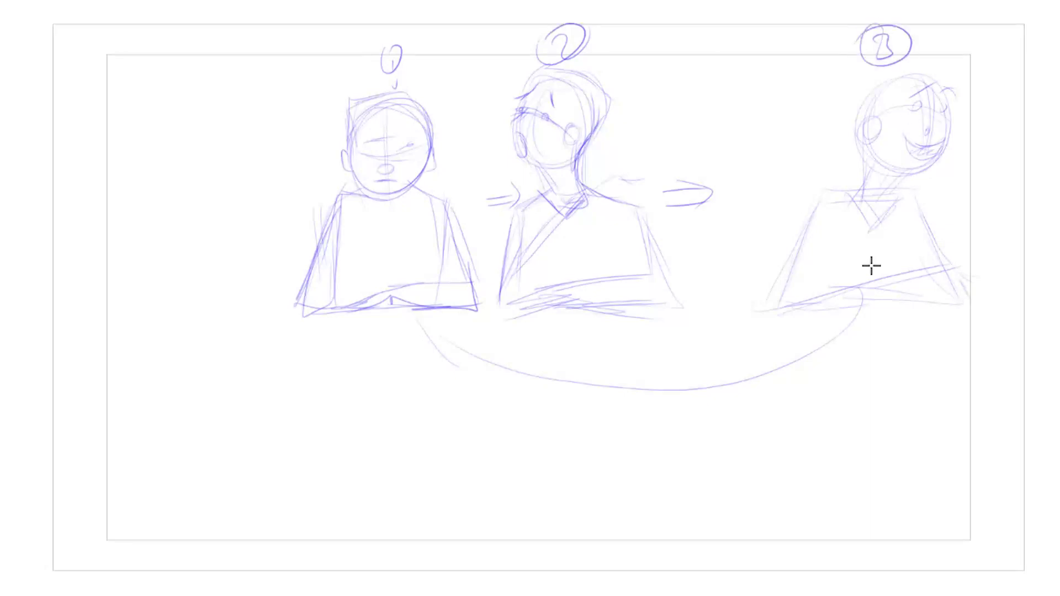
mouse_move(856, 297)
left_mouse_down()
mouse_move(731, 389)
mouse_move(440, 357)
mouse_move(386, 329)
mouse_move(406, 324)
mouse_move(393, 303)
left_mouse_up()
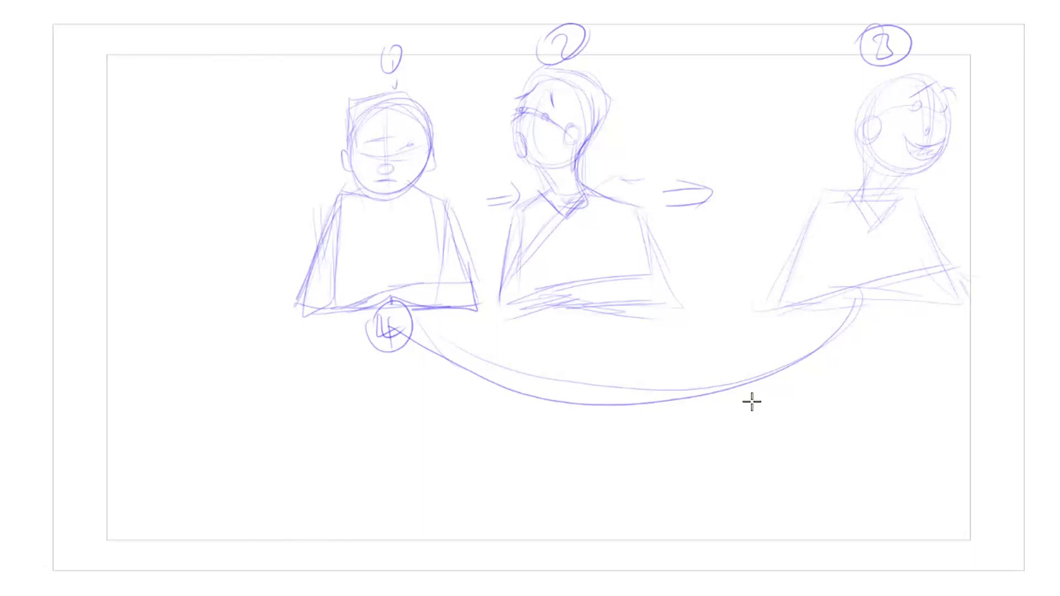
Step: Sketch a front-facing round head with eyes, nose and a wide smile below the third thumbnail
mouse_move(866, 355)
left_mouse_down()
mouse_move(897, 421)
mouse_move(888, 425)
mouse_move(862, 348)
left_mouse_up()
left_click_drag(860, 369, 897, 374)
left_click_drag(850, 365, 870, 359)
left_click_drag(855, 397, 897, 395)
mouse_move(897, 395)
left_mouse_down()
mouse_move(876, 402)
mouse_move(896, 399)
left_mouse_up()
left_click_drag(879, 381, 876, 387)
Step: Add the shoulders, torso, arms on the table and ears to the smiling thumbnail
left_click_drag(854, 427, 860, 441)
mouse_move(904, 425)
left_mouse_down()
mouse_move(898, 437)
mouse_move(940, 488)
left_mouse_up()
left_click_drag(861, 436, 781, 531)
left_click_drag(963, 485, 906, 538)
left_click_drag(823, 529, 959, 529)
left_click_drag(834, 389, 835, 403)
left_click_drag(918, 384, 913, 406)
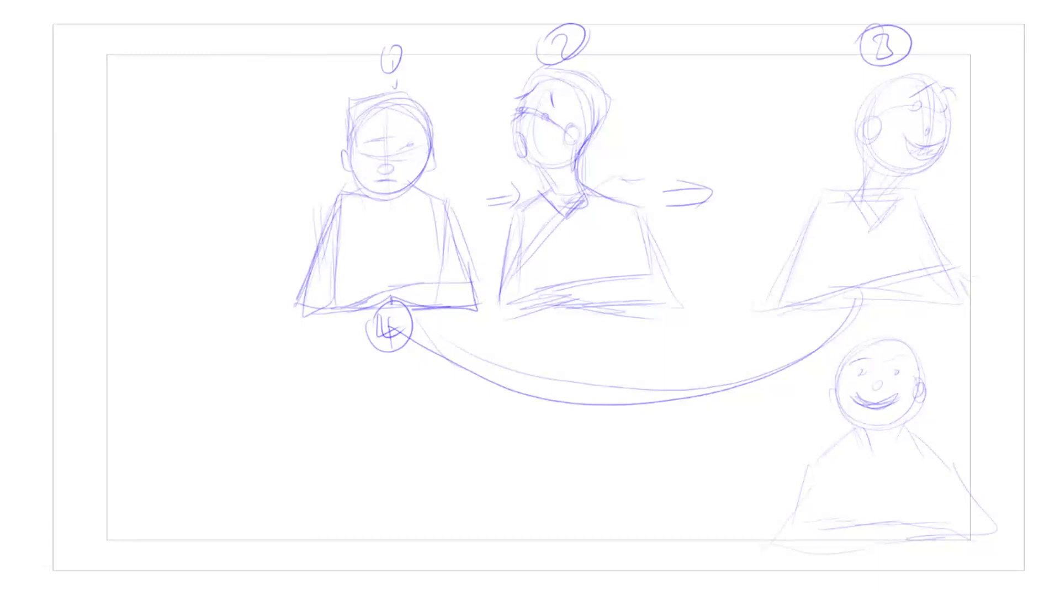
Step: Scale all the thumbnails down to about half size and place them in the canvas's upper-left corner
key("ctrl+t")
mouse_move(982, 29)
left_mouse_down()
mouse_move(961, 66)
mouse_move(845, 156)
mouse_move(709, 195)
mouse_move(291, 54)
left_mouse_up()
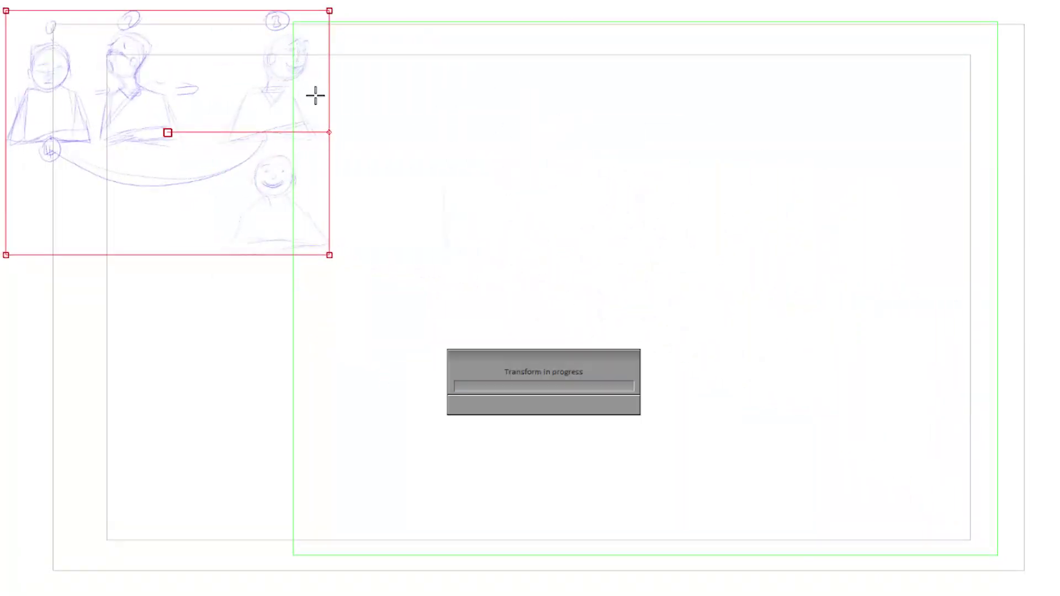
key("Return")
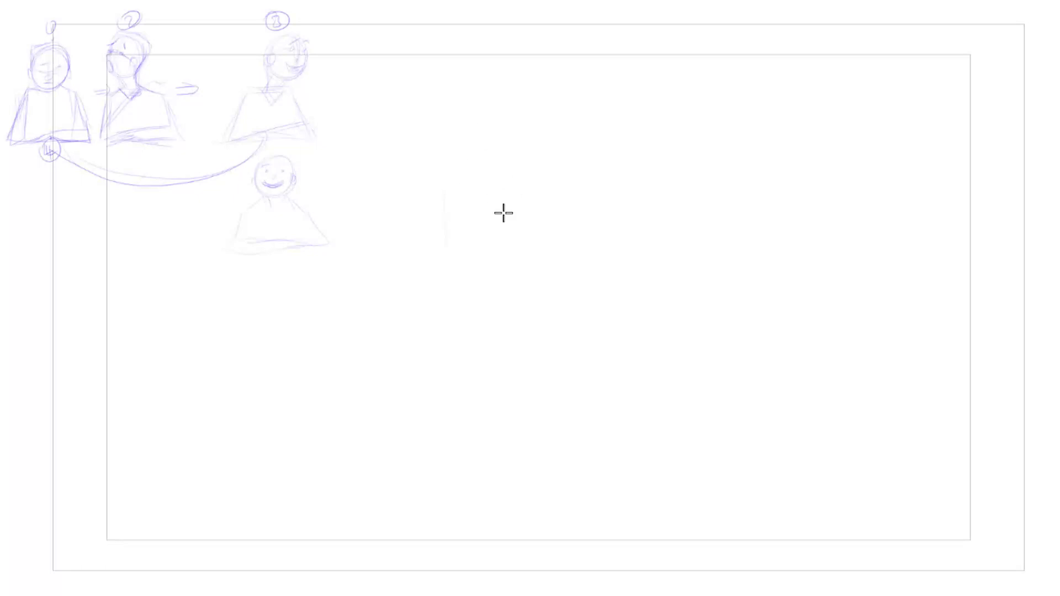
Step: Lightly sketch an angular, front-facing head outline above the canvas centre for the first pose
mouse_move(452, 192)
left_mouse_down()
mouse_move(445, 164)
mouse_move(443, 226)
mouse_move(440, 168)
left_mouse_up()
left_click_drag(552, 166, 551, 238)
left_click_drag(443, 269, 478, 311)
mouse_move(554, 164)
left_mouse_down()
mouse_move(554, 251)
mouse_move(486, 316)
left_mouse_up()
mouse_move(446, 266)
left_mouse_down()
mouse_move(472, 310)
mouse_move(543, 286)
mouse_move(549, 267)
left_mouse_up()
mouse_move(443, 164)
left_mouse_down()
mouse_move(538, 137)
mouse_move(554, 166)
left_mouse_up()
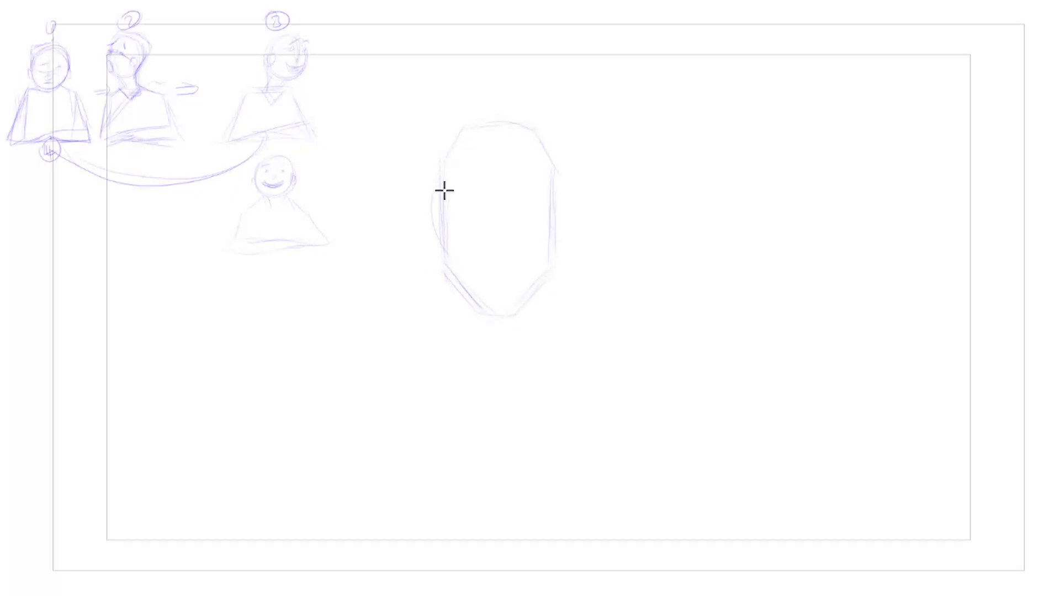
Step: Add the ears, eyelids, eyebrows, nose and mouth to the first pose's head
left_click_drag(466, 239, 518, 240)
left_click_drag(439, 227, 442, 259)
left_click_drag(551, 230, 558, 265)
mouse_move(434, 222)
left_mouse_down()
mouse_move(440, 271)
mouse_move(515, 270)
left_mouse_up()
left_click_drag(466, 241, 533, 239)
mouse_move(466, 225)
left_mouse_down()
mouse_move(493, 208)
mouse_move(536, 219)
left_mouse_up()
left_click_drag(483, 287, 509, 288)
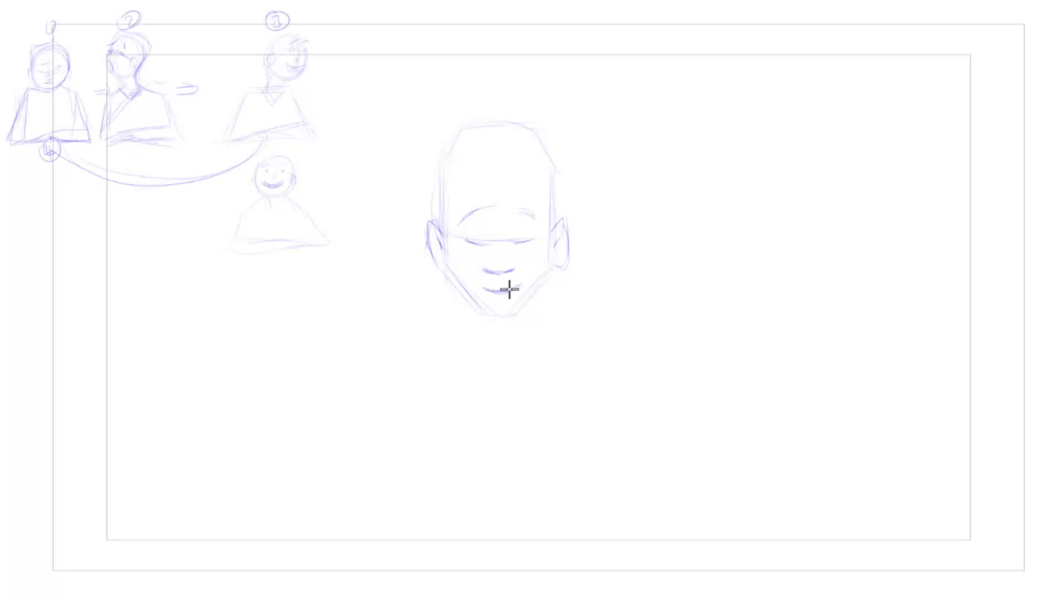
Step: Darken the first pose's eyelid lines and mark in a pupil
left_click_drag(466, 237, 515, 239)
left_click_drag(517, 238, 537, 235)
left_click(479, 245)
Step: Reinforce the sides of the head, the ears and the jawline with heavier lines
mouse_move(558, 177)
left_mouse_down()
mouse_move(554, 227)
mouse_move(555, 179)
left_mouse_up()
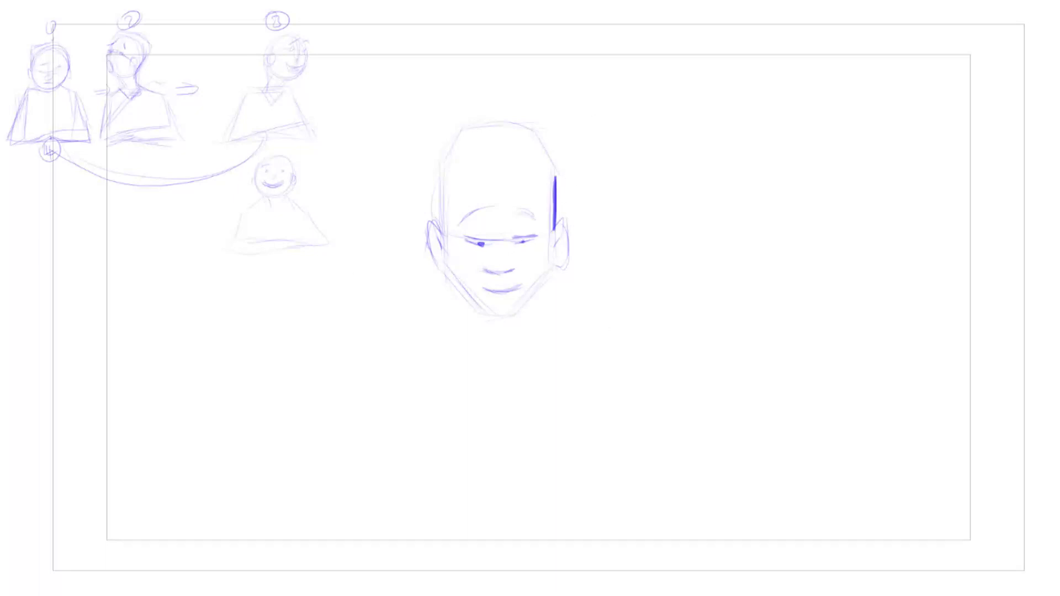
mouse_move(444, 224)
left_mouse_down()
mouse_move(443, 168)
mouse_move(430, 266)
mouse_move(446, 268)
left_mouse_up()
mouse_move(553, 227)
left_mouse_down()
mouse_move(559, 266)
mouse_move(518, 326)
left_mouse_up()
left_click_drag(445, 266, 492, 326)
mouse_move(552, 269)
left_mouse_down()
mouse_move(502, 328)
mouse_move(532, 319)
left_mouse_up()
Step: Redraw the eyes, brow lines and nose with darker strokes for a sullen expression
left_click_drag(464, 236, 512, 238)
mouse_move(464, 237)
left_mouse_down()
mouse_move(516, 248)
mouse_move(491, 225)
mouse_move(534, 230)
left_mouse_up()
left_click(477, 237)
left_click_drag(463, 236, 524, 239)
mouse_move(483, 227)
left_mouse_down()
mouse_move(490, 238)
mouse_move(538, 234)
left_mouse_up()
mouse_move(488, 260)
left_mouse_down()
mouse_move(486, 270)
mouse_move(517, 269)
left_mouse_up()
Step: Draw the first pose's short, flat-topped hair with its hairline, sideburns and shading
left_click_drag(458, 145, 439, 214)
mouse_move(545, 137)
left_mouse_down()
mouse_move(538, 175)
mouse_move(556, 191)
mouse_move(538, 122)
left_mouse_up()
left_click_drag(543, 144, 485, 149)
mouse_move(439, 176)
left_mouse_down()
mouse_move(540, 121)
mouse_move(558, 177)
left_mouse_up()
left_click_drag(436, 143, 539, 121)
left_click_drag(439, 199, 486, 119)
left_click_drag(524, 116, 564, 178)
left_click_drag(447, 210, 456, 145)
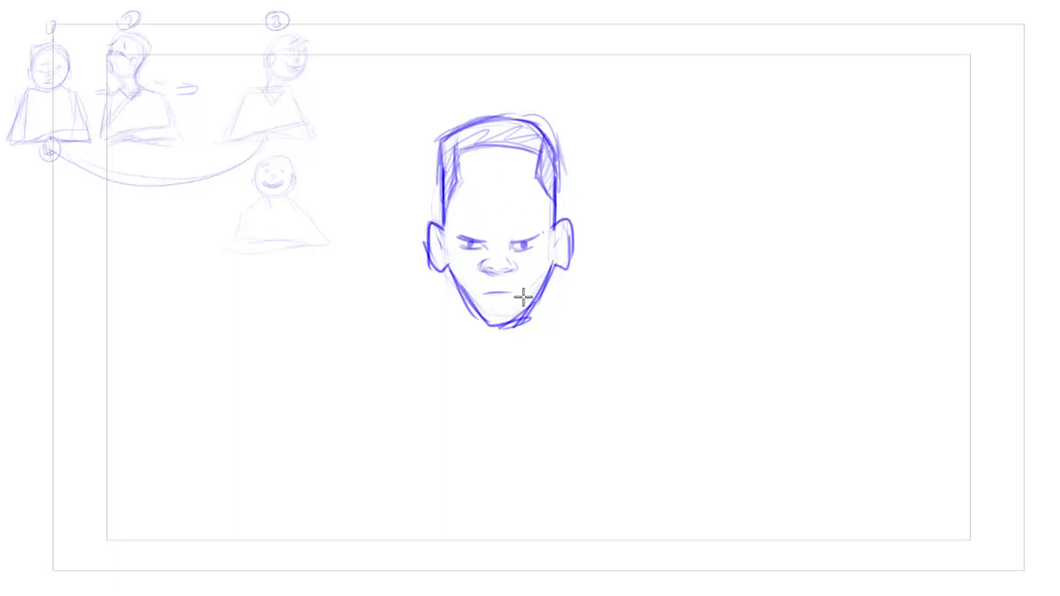
Step: Rough in the first pose's neck, shoulders and upper arms, and draw a horizontal table edge across the canvas bottom
left_click_drag(522, 325, 513, 345)
left_click_drag(449, 291, 355, 399)
mouse_move(548, 287)
left_mouse_down()
mouse_move(615, 343)
mouse_move(651, 450)
left_mouse_up()
left_click_drag(619, 339, 664, 451)
left_click_drag(562, 305, 666, 467)
left_click_drag(448, 291, 340, 457)
left_click_drag(229, 551, 795, 551)
left_click_drag(862, 550, 188, 551)
Step: Draw the raised arm with its elbow on the table and fist under the chin, plus the shirt neckline
mouse_move(524, 336)
left_mouse_down()
mouse_move(449, 320)
mouse_move(407, 368)
left_mouse_up()
left_click_drag(432, 323, 348, 510)
left_click_drag(410, 365, 332, 549)
left_click_drag(364, 462, 338, 456)
mouse_move(380, 349)
left_mouse_down()
mouse_move(310, 547)
mouse_move(339, 547)
mouse_move(318, 549)
mouse_move(339, 564)
mouse_move(402, 548)
left_mouse_up()
mouse_move(446, 351)
left_mouse_down()
mouse_move(412, 536)
mouse_move(402, 532)
mouse_move(442, 377)
mouse_move(479, 344)
mouse_move(507, 346)
mouse_move(505, 332)
mouse_move(459, 322)
mouse_move(415, 353)
mouse_move(475, 326)
mouse_move(431, 335)
mouse_move(451, 364)
mouse_move(467, 351)
mouse_move(459, 366)
mouse_move(509, 347)
left_mouse_up()
mouse_move(550, 284)
left_mouse_down()
mouse_move(531, 334)
mouse_move(546, 313)
mouse_move(547, 326)
mouse_move(545, 304)
mouse_move(532, 360)
mouse_move(543, 344)
mouse_move(519, 385)
mouse_move(550, 309)
mouse_move(538, 345)
mouse_move(487, 379)
left_mouse_up()
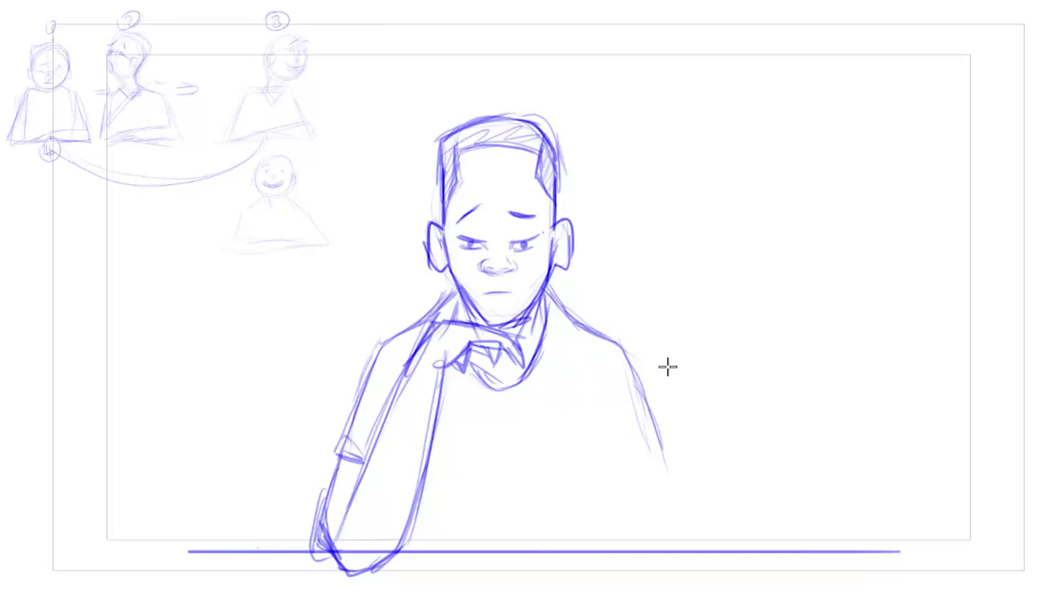
Step: Draw the other arm with its short sleeve and the forearm resting across the table
mouse_move(568, 316)
left_mouse_down()
mouse_move(617, 351)
mouse_move(646, 423)
mouse_move(648, 462)
mouse_move(656, 454)
mouse_move(671, 552)
mouse_move(631, 572)
mouse_move(457, 564)
mouse_move(634, 574)
left_mouse_up()
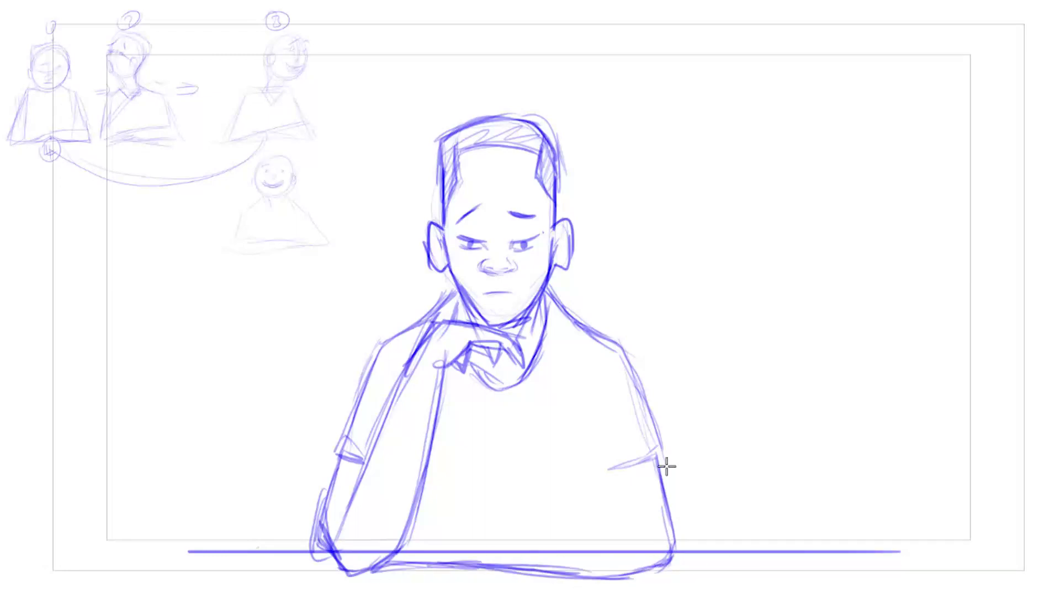
left_click_drag(656, 453, 578, 469)
left_click_drag(587, 376, 584, 425)
mouse_move(602, 475)
left_mouse_down()
mouse_move(605, 535)
mouse_move(594, 514)
mouse_move(655, 534)
left_mouse_up()
mouse_move(588, 515)
left_mouse_down()
mouse_move(506, 515)
mouse_move(341, 563)
left_mouse_up()
mouse_move(464, 559)
left_mouse_down()
mouse_move(409, 553)
mouse_move(318, 573)
mouse_move(433, 531)
mouse_move(569, 513)
left_mouse_up()
left_click_drag(486, 523, 536, 517)
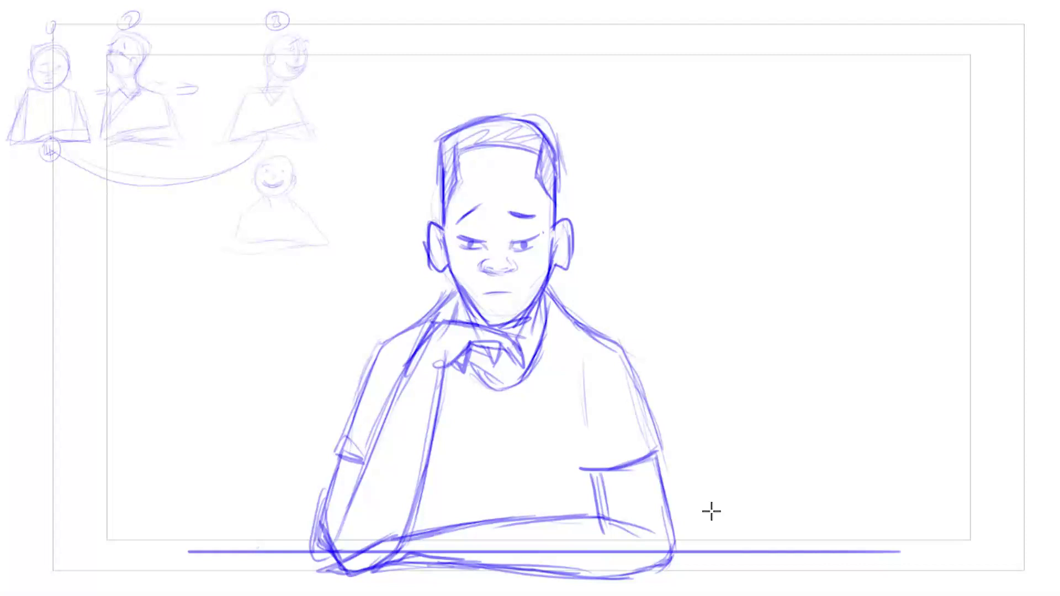
Step: Define the inner edge of the resting arm's sleeve, the shoulder creases and the shirt collar
left_click_drag(579, 458, 570, 401)
mouse_move(579, 464)
left_mouse_down()
mouse_move(572, 382)
mouse_move(581, 466)
left_mouse_up()
mouse_move(578, 378)
left_mouse_down()
mouse_move(580, 462)
mouse_move(583, 452)
mouse_move(576, 367)
mouse_move(564, 466)
mouse_move(592, 360)
mouse_move(562, 318)
mouse_move(591, 360)
mouse_move(599, 334)
mouse_move(576, 336)
mouse_move(557, 310)
mouse_move(539, 363)
mouse_move(511, 326)
left_mouse_up()
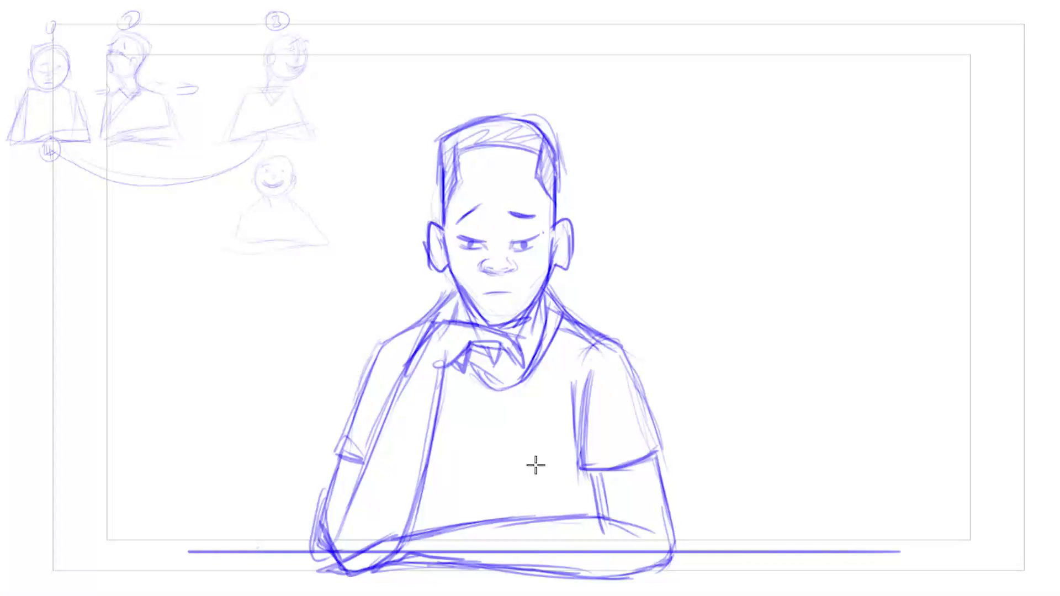
Step: Extend the table edge at both ends and refine the first pose's mouth
mouse_move(199, 555)
left_mouse_down()
mouse_move(208, 551)
mouse_move(138, 558)
left_mouse_up()
left_click_drag(680, 547, 928, 548)
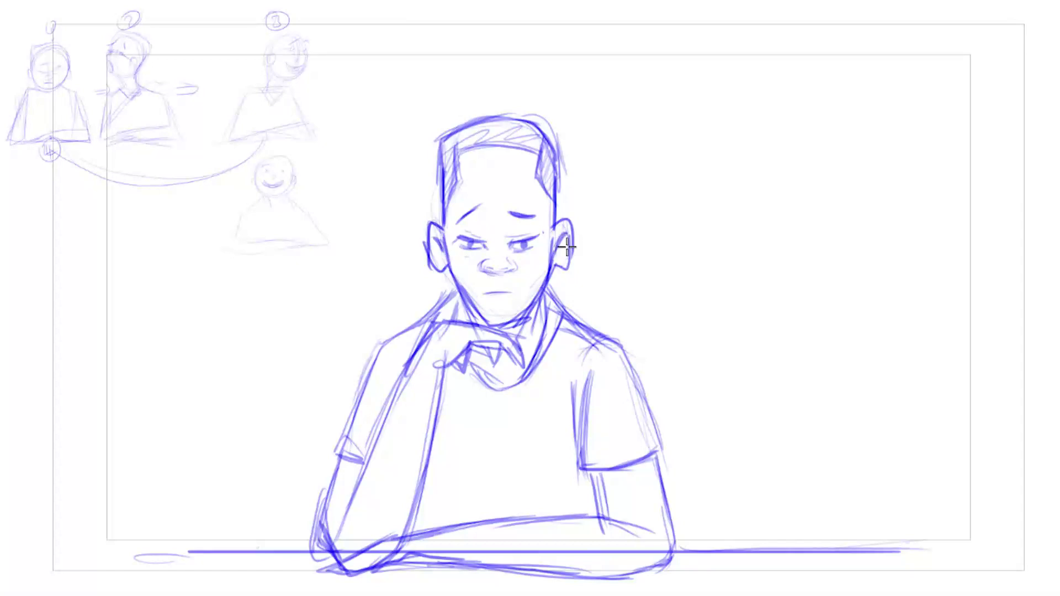
left_click_drag(485, 291, 516, 293)
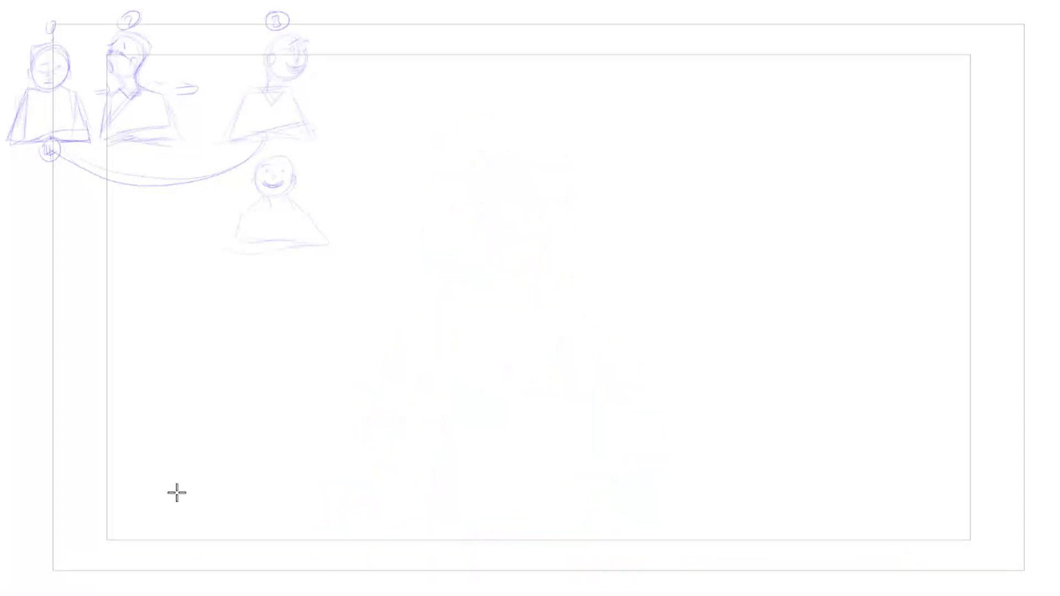
key("Left")
key("Right")
key("Left")
left_click_drag(257, 99, 256, 191)
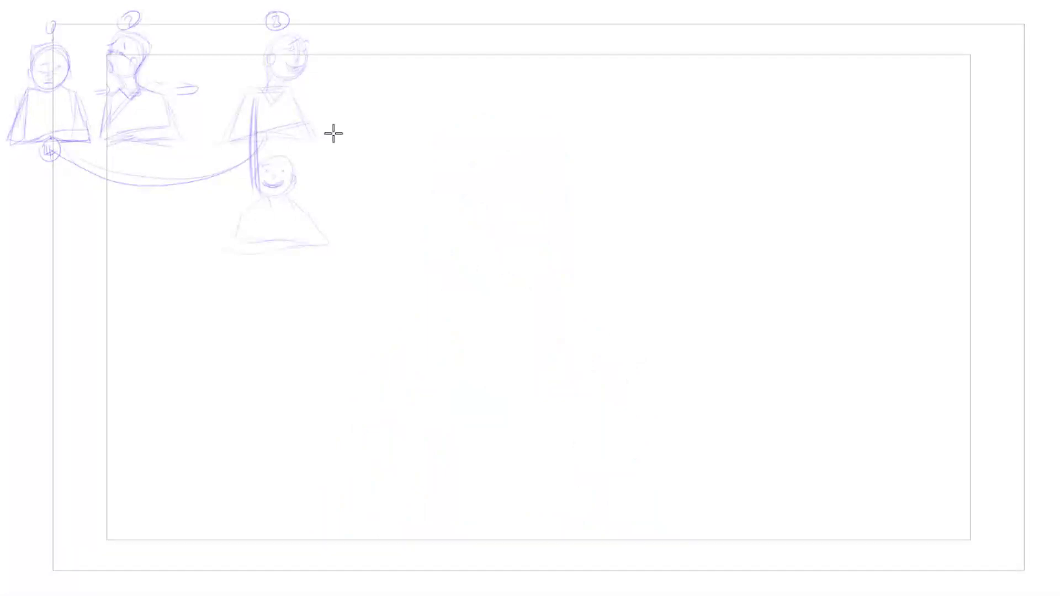
left_click_drag(261, 99, 245, 194)
mouse_move(331, 90)
left_mouse_down()
mouse_move(374, 99)
mouse_move(342, 103)
mouse_move(349, 182)
left_mouse_up()
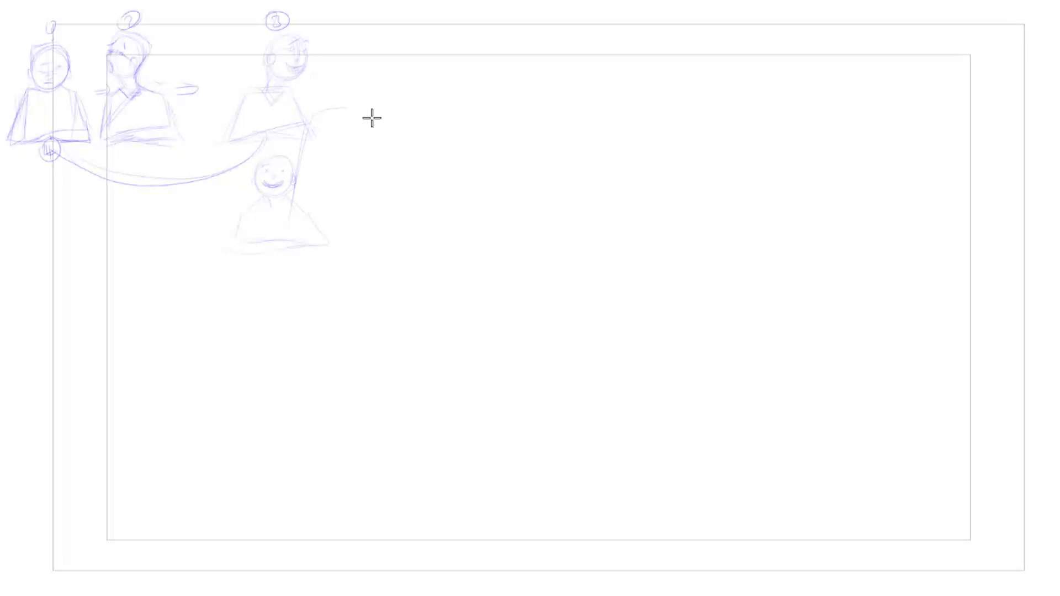
Step: On the blank frame, rough in the second pose's tilted head with construction lines, nose and ear
left_click_drag(357, 102, 431, 126)
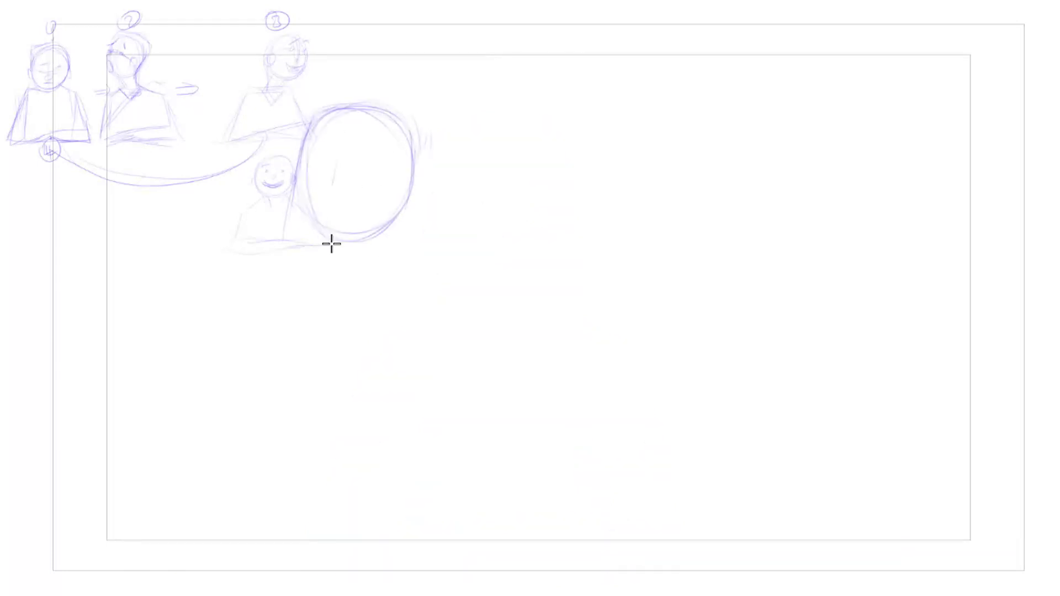
left_click_drag(296, 158, 379, 182)
left_click_drag(318, 134, 297, 256)
mouse_move(386, 185)
left_mouse_down()
mouse_move(377, 225)
mouse_move(407, 191)
left_mouse_up()
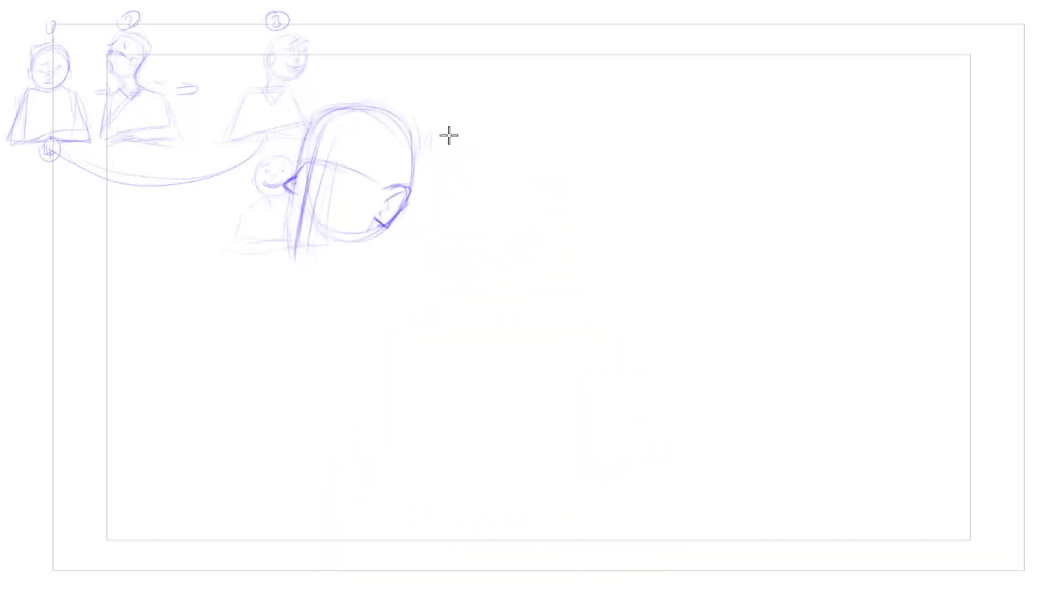
Step: Sketch the second pose's lower face, brow line, back of the head, nape and chin
left_click_drag(294, 193, 287, 246)
mouse_move(291, 176)
left_mouse_down()
mouse_move(305, 162)
mouse_move(362, 173)
left_mouse_up()
mouse_move(440, 135)
left_mouse_down()
mouse_move(428, 187)
mouse_move(400, 225)
mouse_move(391, 289)
mouse_move(391, 228)
left_mouse_up()
left_click_drag(288, 254, 325, 274)
mouse_move(366, 244)
left_mouse_down()
mouse_move(345, 233)
mouse_move(374, 215)
mouse_move(365, 243)
mouse_move(410, 182)
mouse_move(381, 189)
mouse_move(371, 234)
left_mouse_up()
Step: Undo the last strokes and redraw the second pose's nose and mouth in profile
key("ctrl+z")
key("ctrl+z")
key("ctrl+z")
key("ctrl+z")
mouse_move(293, 219)
left_mouse_down()
mouse_move(291, 248)
mouse_move(293, 195)
mouse_move(308, 189)
mouse_move(295, 193)
mouse_move(303, 173)
mouse_move(290, 178)
mouse_move(308, 160)
left_mouse_up()
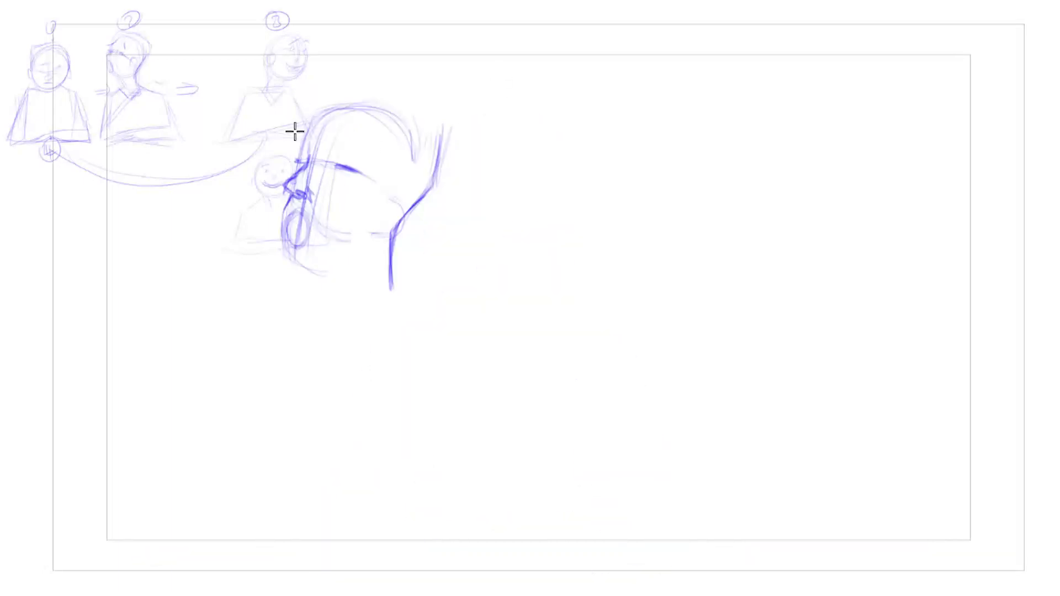
Step: Draw the second pose's hairline, hatched hair, ear, jawline and wide-open mouth
mouse_move(389, 164)
left_mouse_down()
mouse_move(398, 123)
mouse_move(407, 191)
left_mouse_up()
left_click_drag(411, 115, 393, 147)
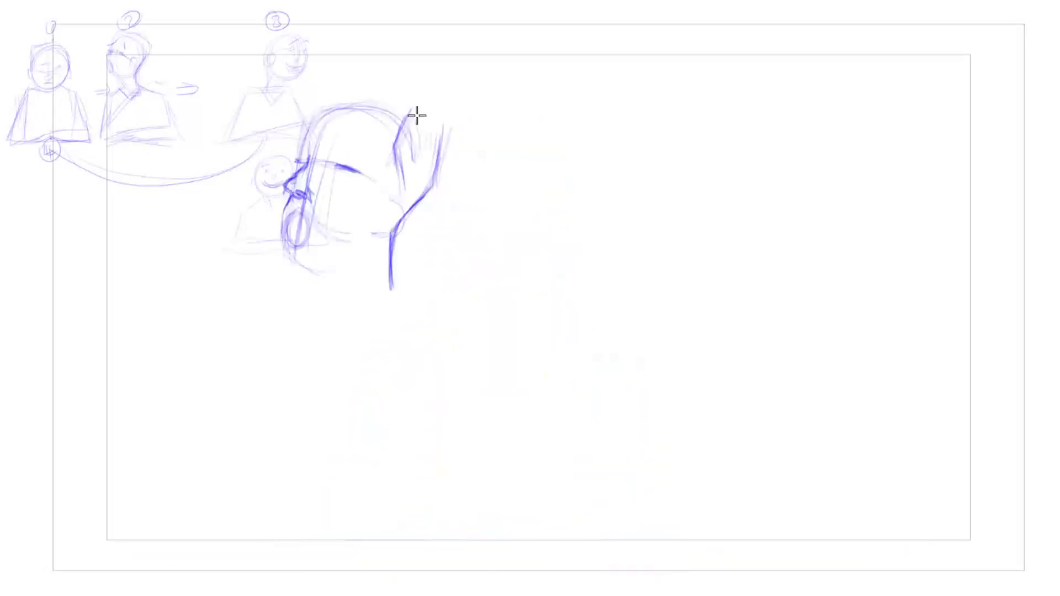
mouse_move(417, 115)
left_mouse_down()
mouse_move(405, 182)
mouse_move(396, 155)
mouse_move(393, 184)
mouse_move(413, 196)
mouse_move(390, 228)
mouse_move(403, 188)
mouse_move(379, 237)
mouse_move(410, 234)
mouse_move(307, 271)
left_mouse_up()
left_click_drag(290, 196, 281, 249)
mouse_move(296, 211)
left_mouse_down()
mouse_move(301, 251)
mouse_move(287, 221)
mouse_move(303, 233)
mouse_move(292, 226)
mouse_move(298, 266)
mouse_move(275, 253)
mouse_move(293, 275)
mouse_move(383, 252)
left_mouse_up()
key("f")
key("g")
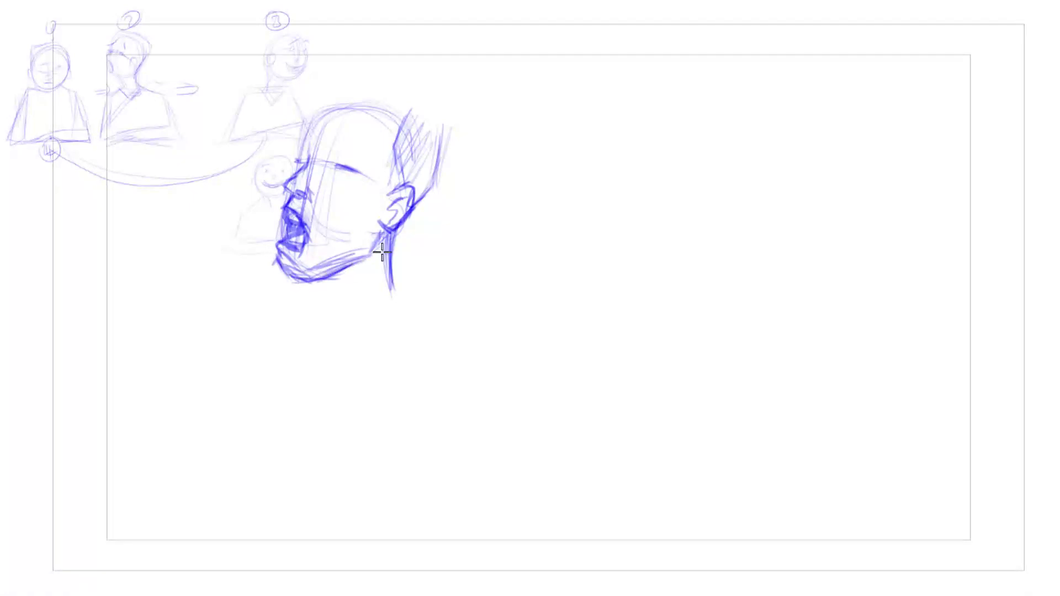
Step: Darken the second pose's facial profile, add the raised eyebrows and draw the front of the neck
left_click_drag(303, 120, 279, 258)
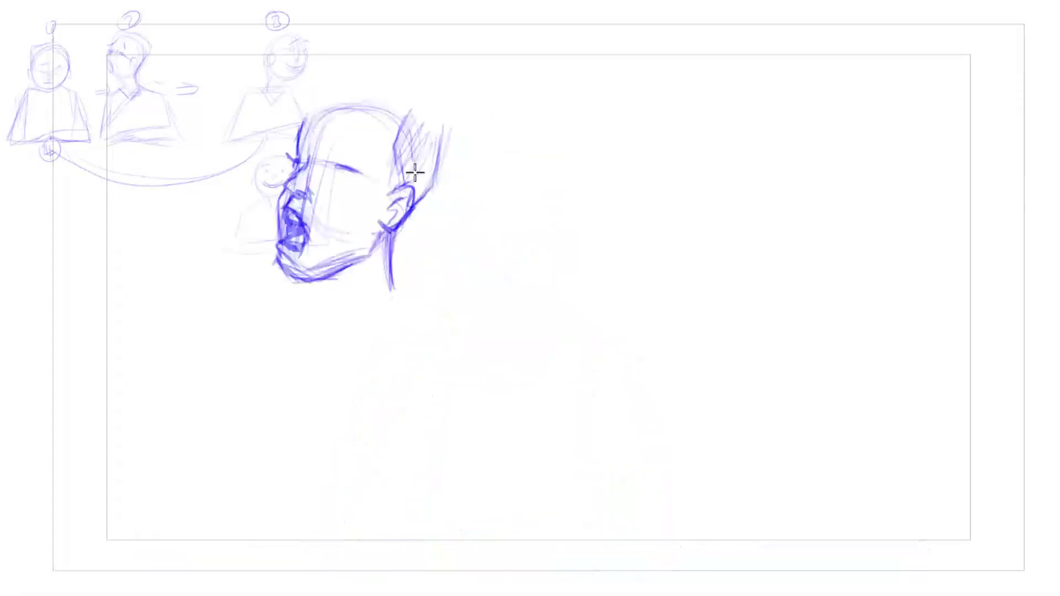
mouse_move(298, 139)
left_mouse_down()
mouse_move(313, 130)
mouse_move(362, 155)
left_mouse_up()
mouse_move(354, 130)
left_mouse_down()
mouse_move(366, 149)
mouse_move(350, 142)
mouse_move(373, 170)
left_mouse_up()
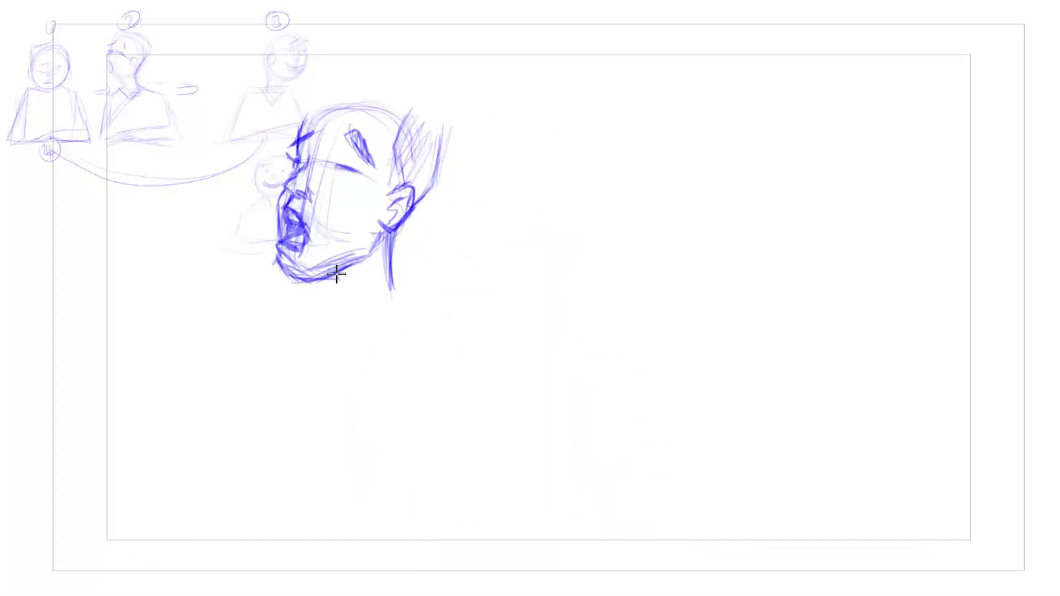
mouse_move(334, 274)
left_mouse_down()
mouse_move(342, 324)
mouse_move(335, 302)
mouse_move(345, 308)
mouse_move(407, 210)
mouse_move(333, 289)
mouse_move(352, 319)
left_mouse_up()
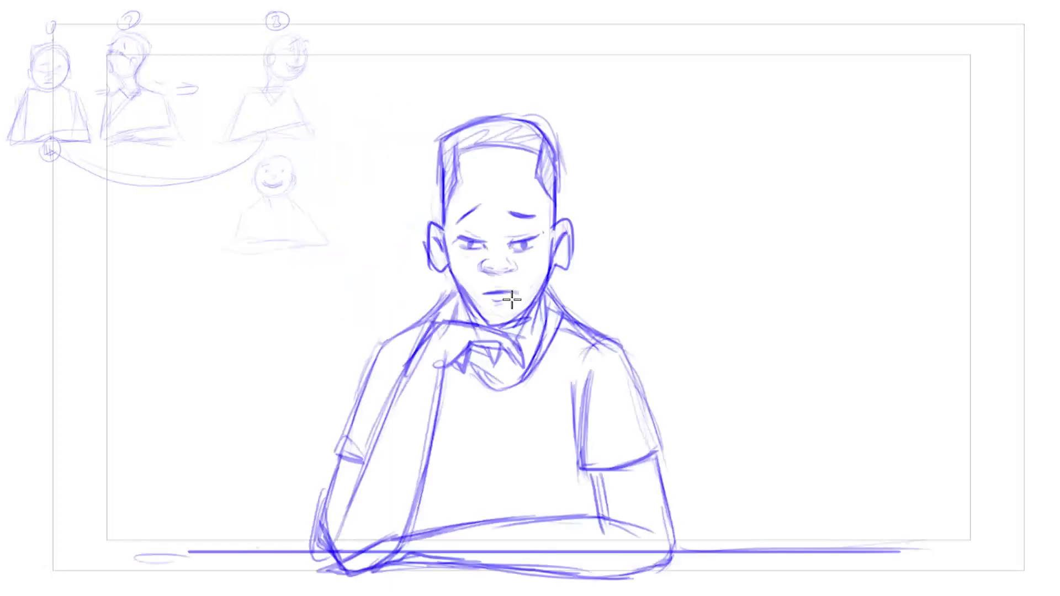
Step: Compare the second pose with the first and draw a long, straight horizontal tabletop line near the lower edge of the frame
key("Right")
key("Left")
key("Right")
key("Right")
key("Left")
key("Right")
key("Left")
key("Right")
key("Left")
key("Right")
key("Left")
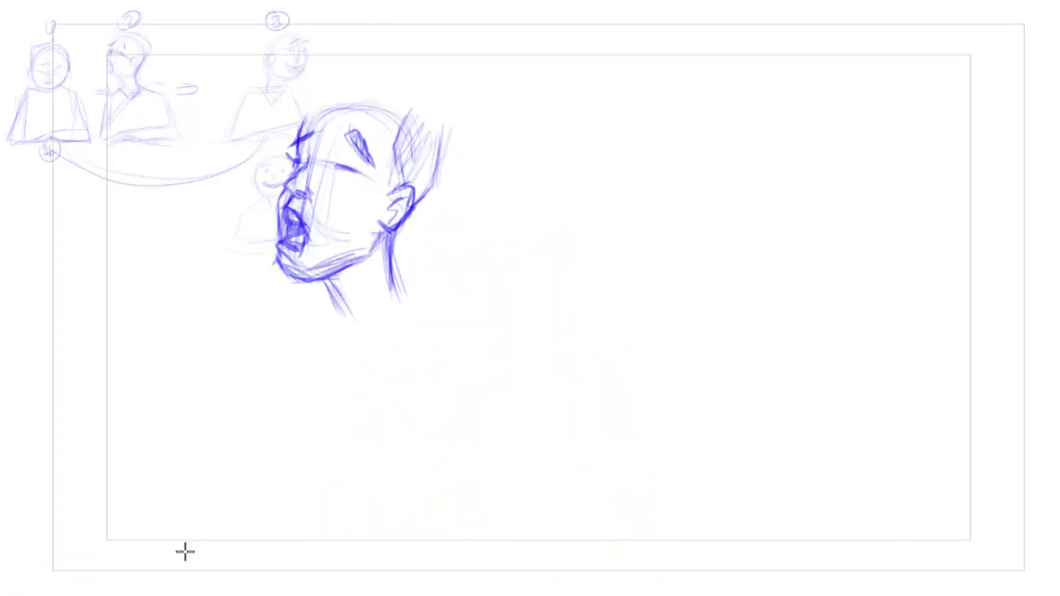
mouse_move(181, 554)
left_mouse_down()
mouse_move(611, 547)
mouse_move(76, 563)
left_mouse_up()
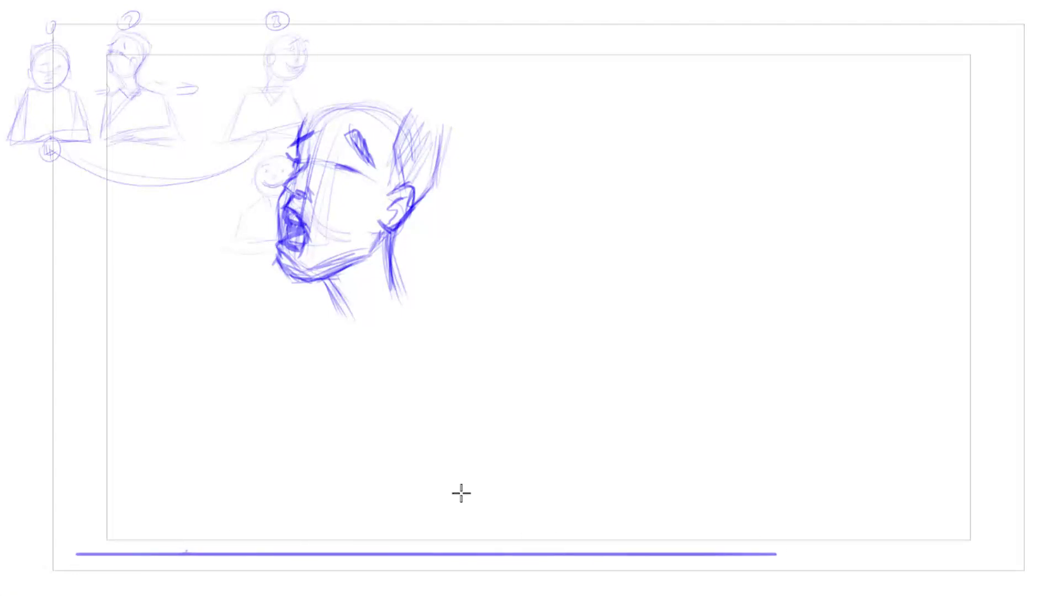
Step: Compare the second pose's head and tabletop placement with the neighbouring first-pose drawing
key("Right")
key("Left")
key("Right")
key("Left")
key("Right")
key("Left")
key("Right")
key("Left")
key("Right")
key("Left")
key("Right")
key("Left")
Step: Extend the back of the second pose's neck and sketch the curved shirt collar below it
left_click_drag(400, 294, 422, 323)
left_click_drag(391, 253, 407, 356)
key("Right")
key("Left")
left_click_drag(333, 341, 360, 369)
mouse_move(343, 345)
left_mouse_down()
mouse_move(374, 376)
mouse_move(403, 380)
left_mouse_up()
left_click_drag(424, 335, 414, 381)
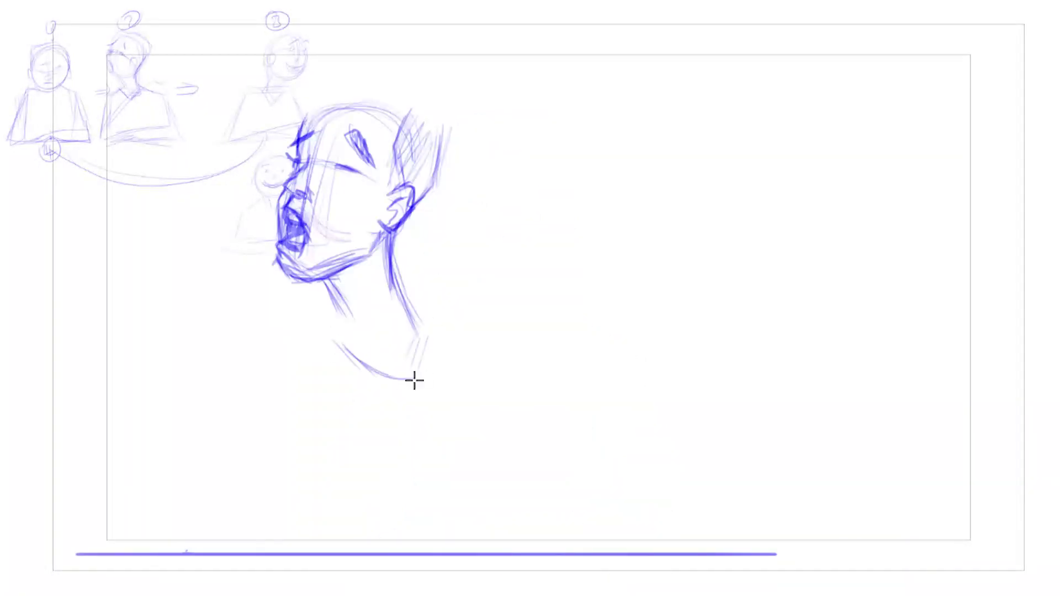
Step: Draw the second pose's sloping shoulder line from the back of the neck, checking it against the first pose
key("Right")
key("Left")
left_click_drag(409, 302, 458, 334)
left_click_drag(421, 314, 467, 337)
key("Right")
key("Left")
key("Right")
key("Left")
Step: Sketch the elbow resting on the table behind the second pose and connect it to the shoulder with the upper arm's outer line
mouse_move(624, 553)
left_mouse_down()
mouse_move(592, 561)
mouse_move(654, 552)
left_mouse_up()
mouse_move(636, 547)
left_mouse_down()
mouse_move(613, 567)
mouse_move(622, 494)
mouse_move(580, 433)
left_mouse_up()
mouse_move(433, 322)
left_mouse_down()
mouse_move(479, 338)
mouse_move(407, 303)
mouse_move(514, 346)
mouse_move(504, 390)
mouse_move(529, 374)
mouse_move(611, 464)
left_mouse_up()
left_click_drag(562, 397, 621, 485)
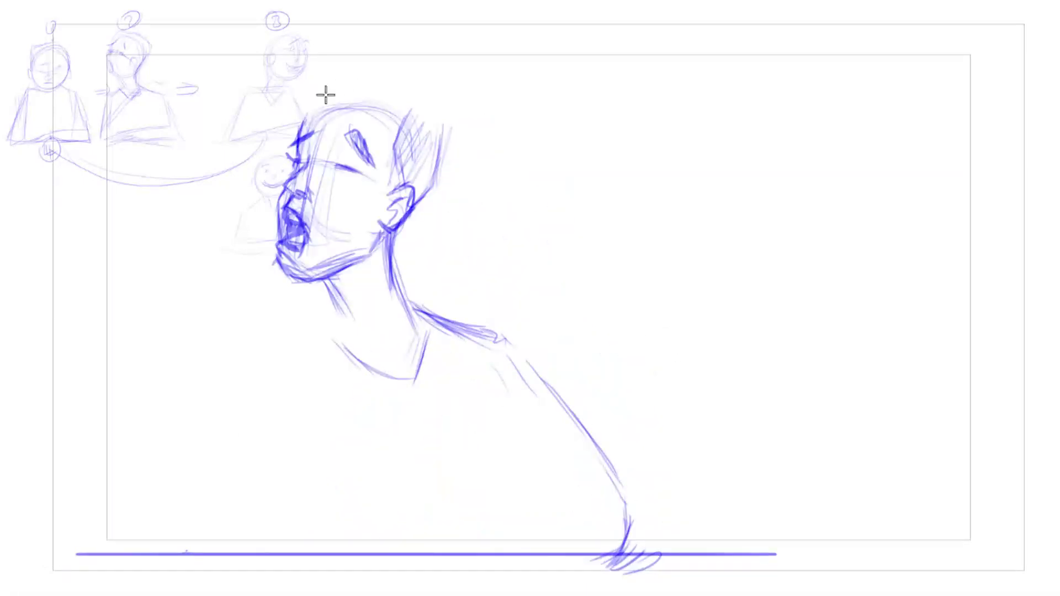
Step: Sketch the front of the second pose's hair above the forehead and rough in the shoulder below the chin
mouse_move(330, 103)
left_mouse_down()
mouse_move(341, 92)
mouse_move(319, 104)
mouse_move(369, 71)
left_mouse_up()
key("Left")
key("Right")
key("Left")
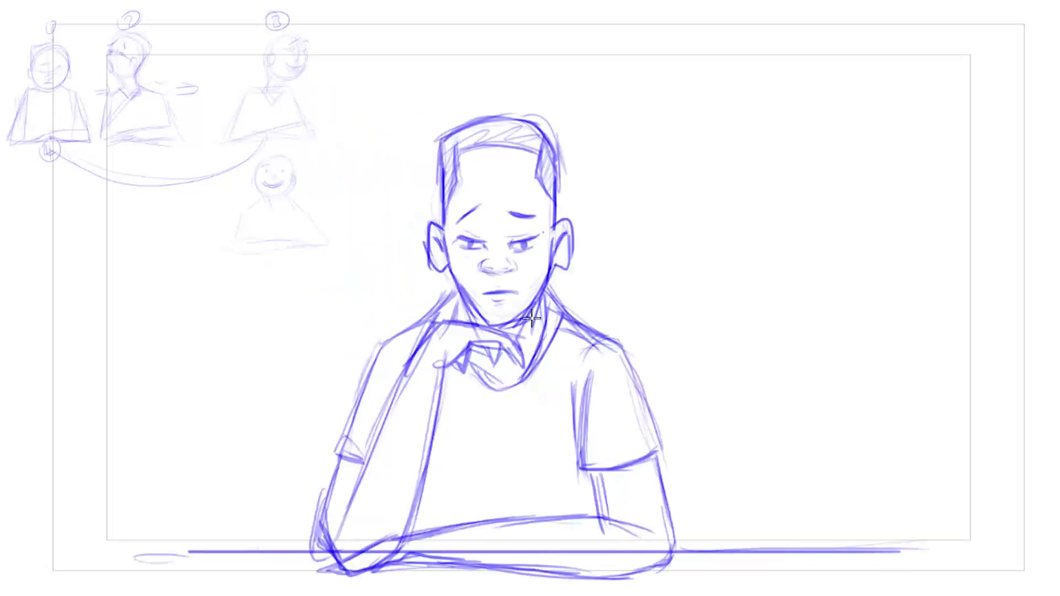
key("Left")
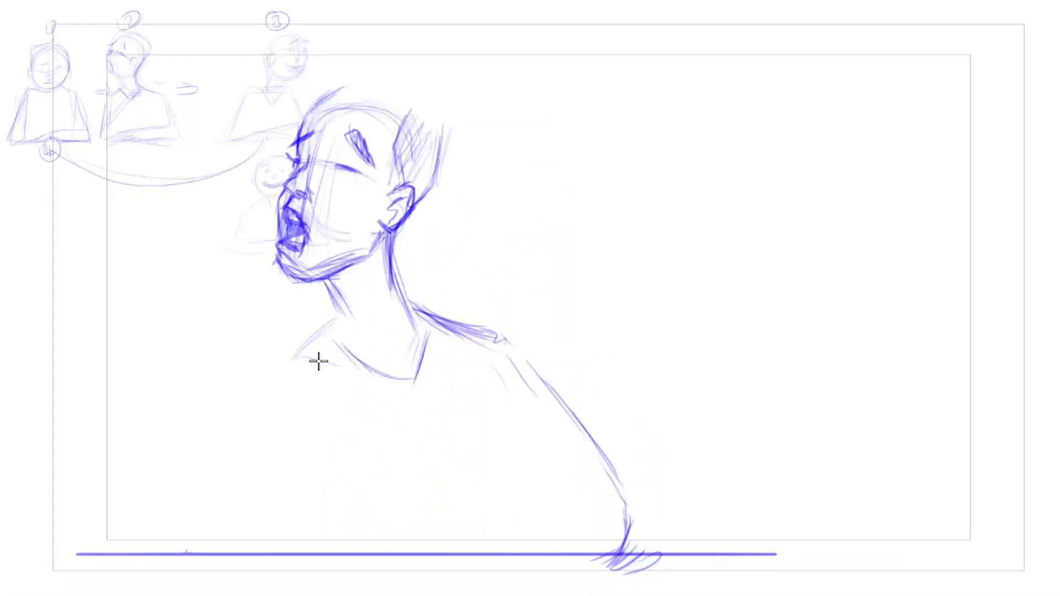
key("Right")
key("Left")
Step: Draw the outer contour of the second pose's upper arm from the shoulder below the face down past the tabletop
left_click_drag(285, 381, 253, 524)
key("Right")
key("Left")
left_click_drag(279, 372, 273, 542)
key("Right")
key("Left")
mouse_move(332, 573)
left_mouse_down()
mouse_move(287, 426)
mouse_move(293, 520)
mouse_move(288, 351)
mouse_move(326, 362)
left_mouse_up()
key("Right")
key("Left")
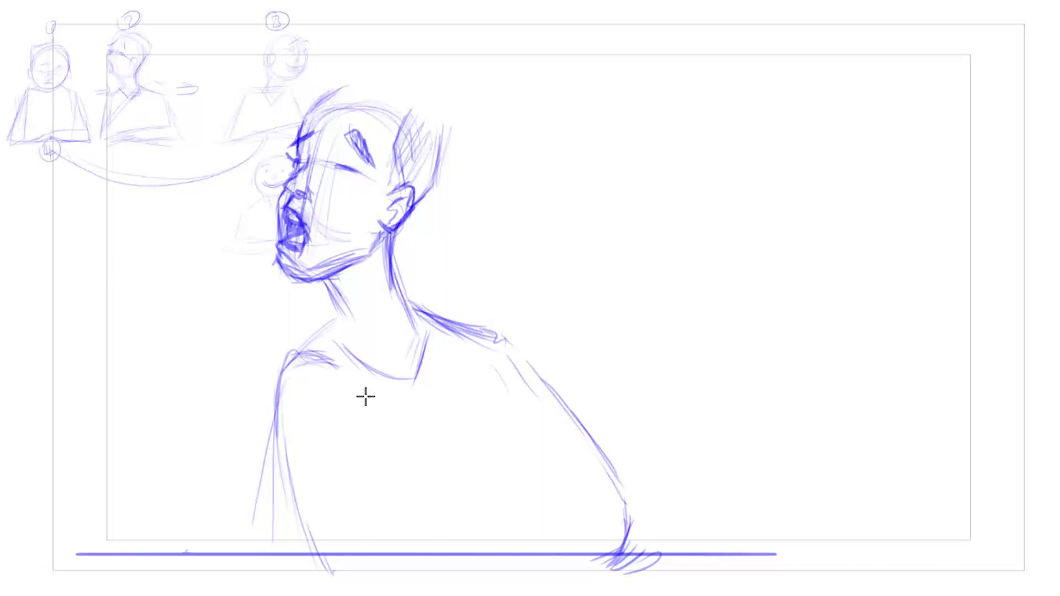
Step: Add the second pose's sleeve hem and inner arm lines, and sketch the elbow below the tabletop
key("Right")
mouse_move(308, 490)
left_mouse_down()
mouse_move(358, 484)
mouse_move(289, 490)
left_mouse_up()
key("Left")
key("Right")
mouse_move(353, 409)
left_mouse_down()
mouse_move(348, 459)
mouse_move(384, 547)
left_mouse_up()
key("Left")
left_click_drag(376, 503, 380, 550)
mouse_move(293, 492)
left_mouse_down()
mouse_move(324, 565)
mouse_move(368, 579)
left_mouse_up()
key("Right")
key("Left")
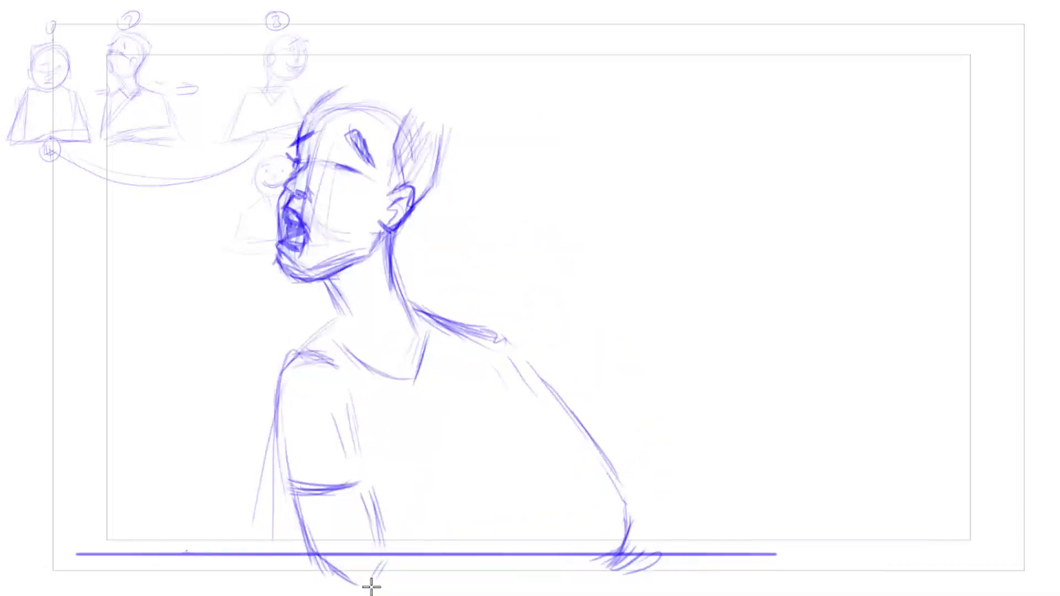
Step: Sketch the second pose's raised hand with wrist and thumb, angled outward in front of the far shoulder
key("Right")
key("Left")
key("Right")
key("Left")
key("Right")
key("Left")
mouse_move(445, 439)
left_mouse_down()
mouse_move(556, 345)
mouse_move(527, 361)
mouse_move(617, 307)
mouse_move(572, 359)
left_mouse_up()
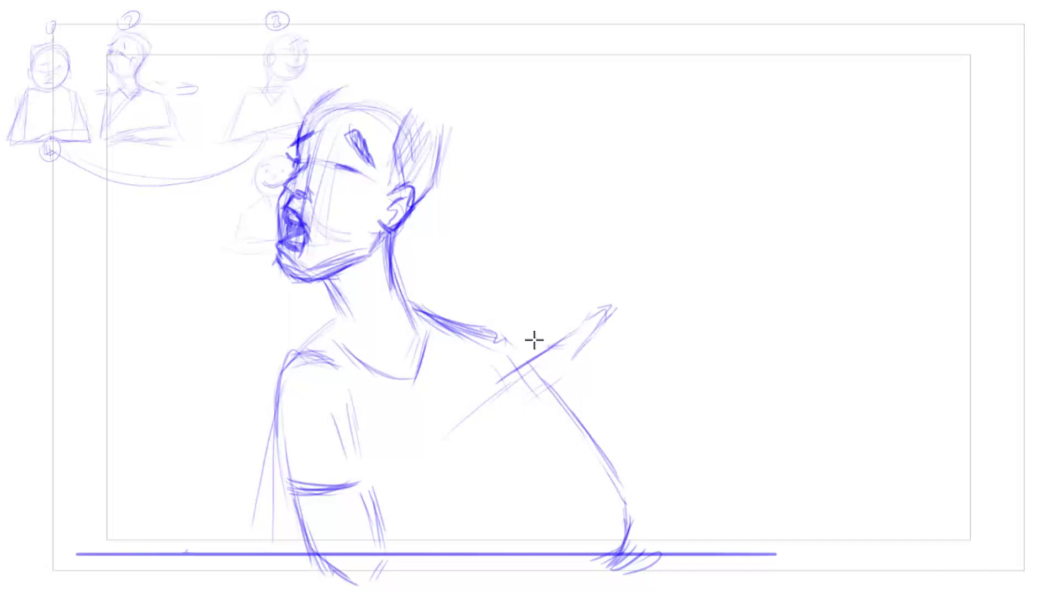
mouse_move(527, 349)
left_mouse_down()
mouse_move(559, 331)
mouse_move(531, 355)
mouse_move(508, 406)
left_mouse_up()
Step: Draw both edges of the raised forearm, joining the second pose's wrist to the elbow on the table
left_click_drag(565, 370, 393, 528)
left_click_drag(500, 393, 353, 372)
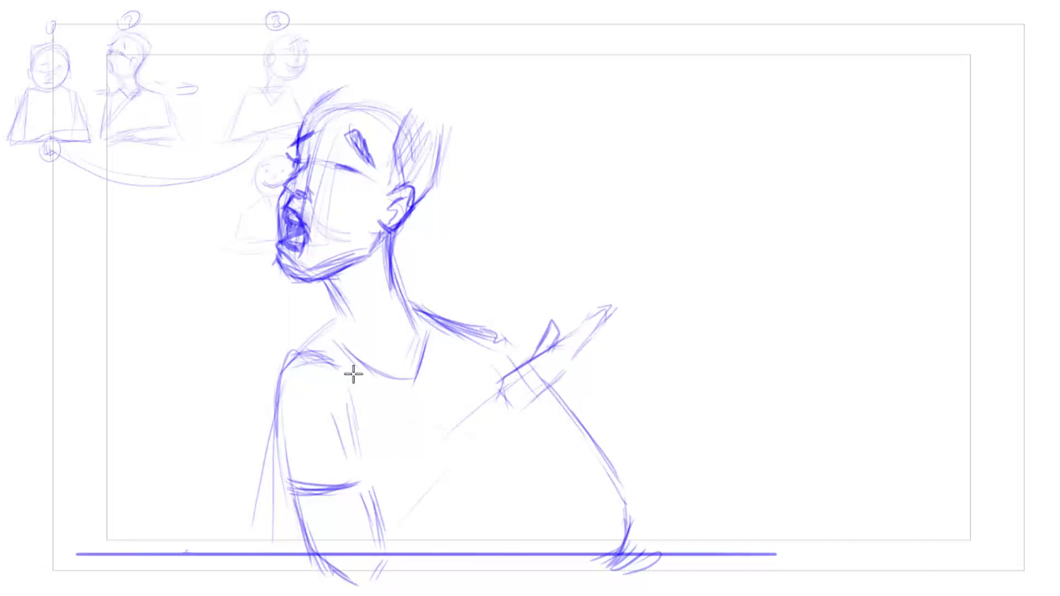
mouse_move(402, 521)
left_mouse_down()
mouse_move(444, 455)
mouse_move(357, 540)
mouse_move(409, 470)
left_mouse_up()
mouse_move(442, 429)
left_mouse_down()
mouse_move(372, 502)
mouse_move(499, 383)
left_mouse_up()
mouse_move(510, 404)
left_mouse_down()
mouse_move(433, 525)
mouse_move(365, 587)
left_mouse_up()
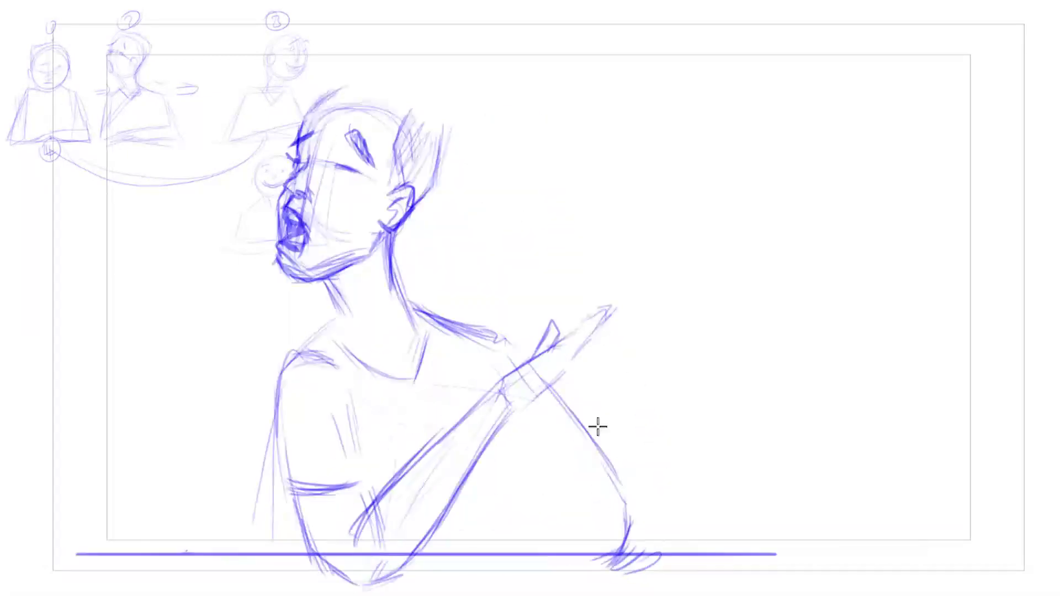
Step: Darken the second pose's neck and shoulder contours, connecting them to the upper arms
key("Left")
key("Right")
mouse_move(331, 320)
left_mouse_down()
mouse_move(270, 383)
mouse_move(291, 500)
left_mouse_up()
mouse_move(395, 281)
left_mouse_down()
mouse_move(492, 320)
mouse_move(520, 355)
left_mouse_up()
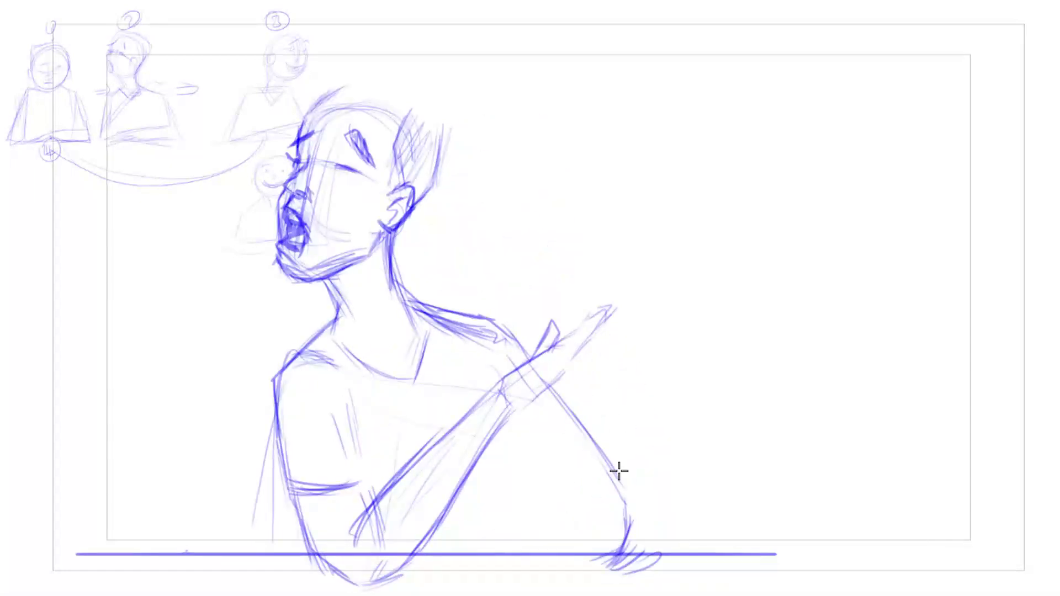
Step: Add light fold lines on the second pose's torso and draw the upper edge of the forearm resting on the table
left_click_drag(486, 339, 487, 379)
left_click_drag(518, 469, 529, 489)
key("Left")
key("Right")
left_click_drag(597, 503, 527, 504)
left_click_drag(590, 496, 460, 524)
left_click_drag(558, 499, 425, 526)
left_click_drag(619, 499, 429, 528)
key("Left")
key("Right")
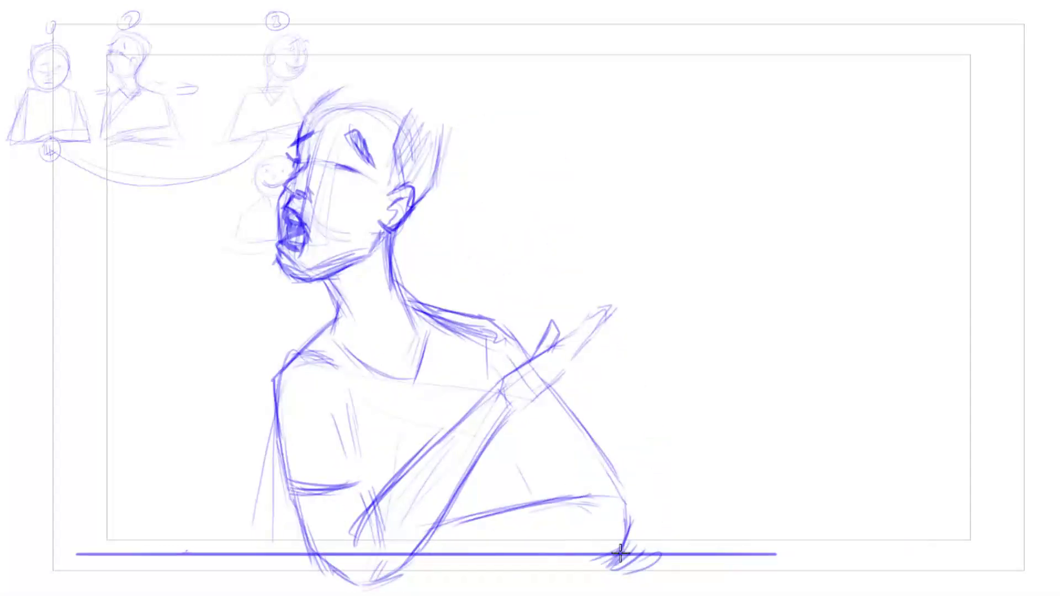
Step: Draw the resting forearm's lower edge and strengthen its upper edge until it passes behind the other elbow
left_click_drag(583, 566, 429, 572)
left_click_drag(564, 503, 393, 542)
key("Left")
key("Right")
mouse_move(611, 509)
left_mouse_down()
mouse_move(348, 547)
mouse_move(303, 572)
left_mouse_up()
left_click_drag(369, 545, 345, 573)
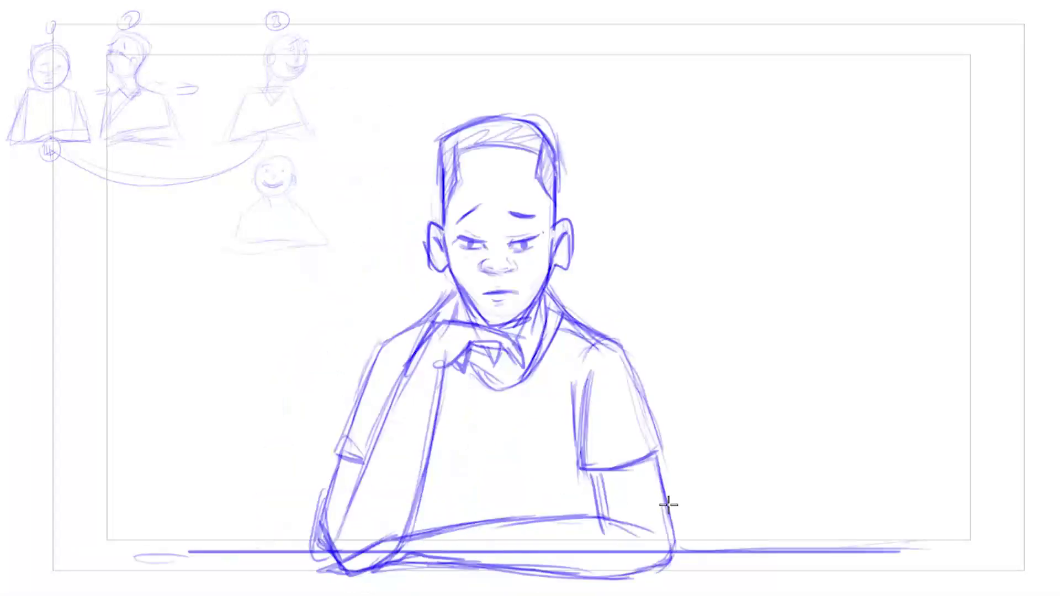
Step: Outline the top of the second pose's hair and draw the open eyes with their irises
key("Right")
key("Left")
key("Right")
mouse_move(349, 75)
left_mouse_down()
mouse_move(328, 89)
mouse_move(327, 100)
mouse_move(412, 96)
left_mouse_up()
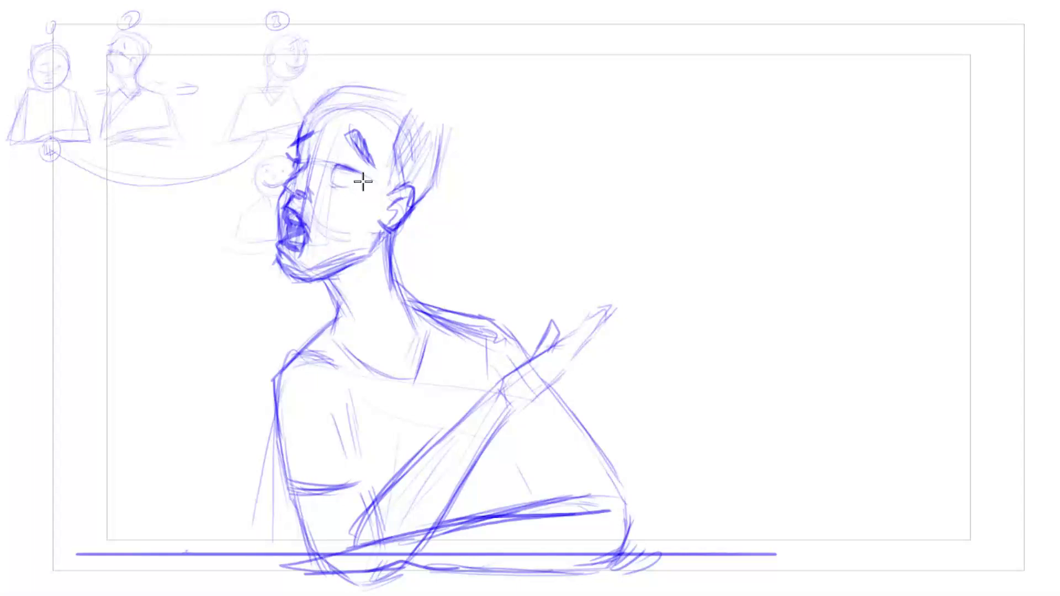
left_click_drag(348, 188, 372, 184)
left_click_drag(345, 176, 360, 177)
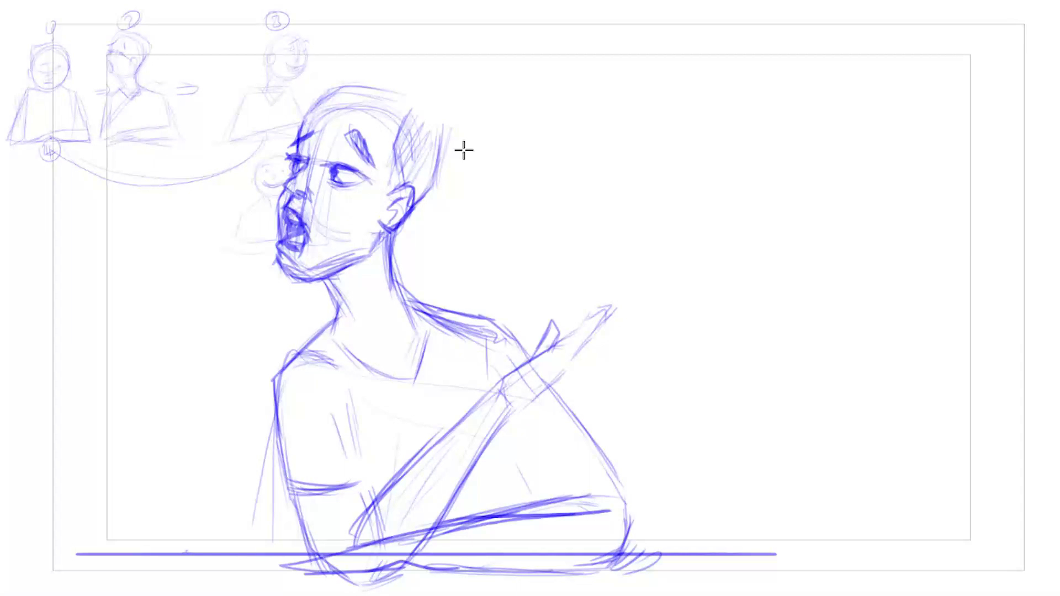
Step: Darken the front of the second pose's neck and complete the rounded shirt neckline
key("Left")
key("Right")
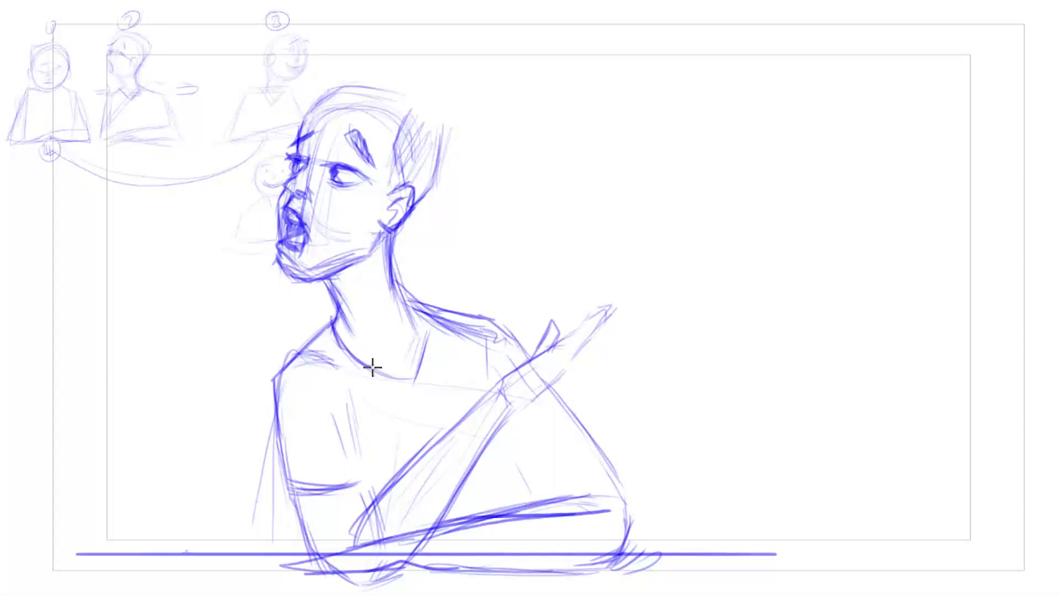
key("Right")
key("Left")
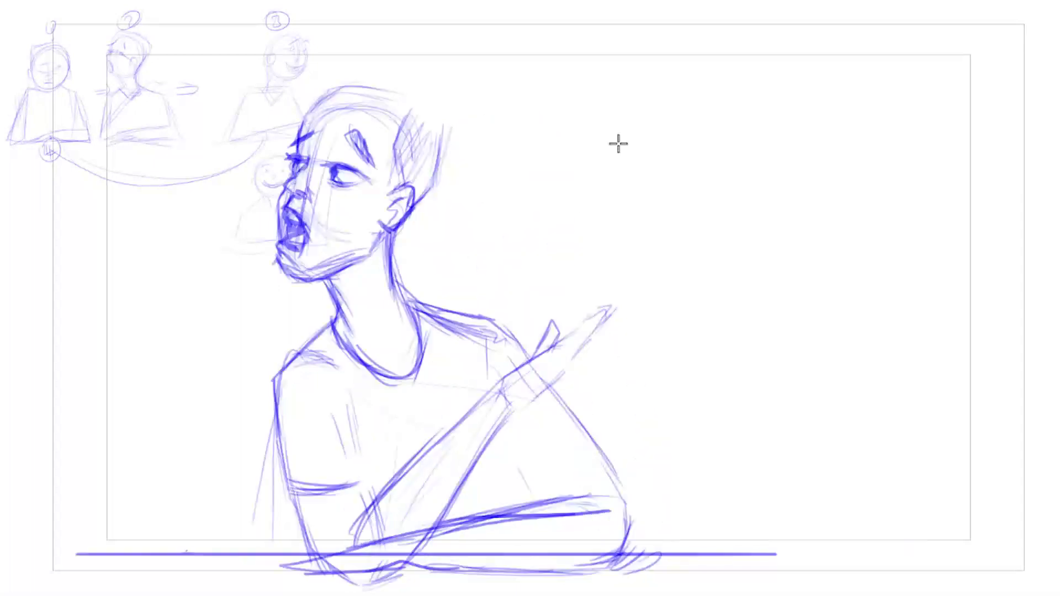
Step: Flip through the first pose, second pose and empty third frame to compare the key drawings
key("Right")
key("Left")
key("Right")
key("Left")
key("Right")
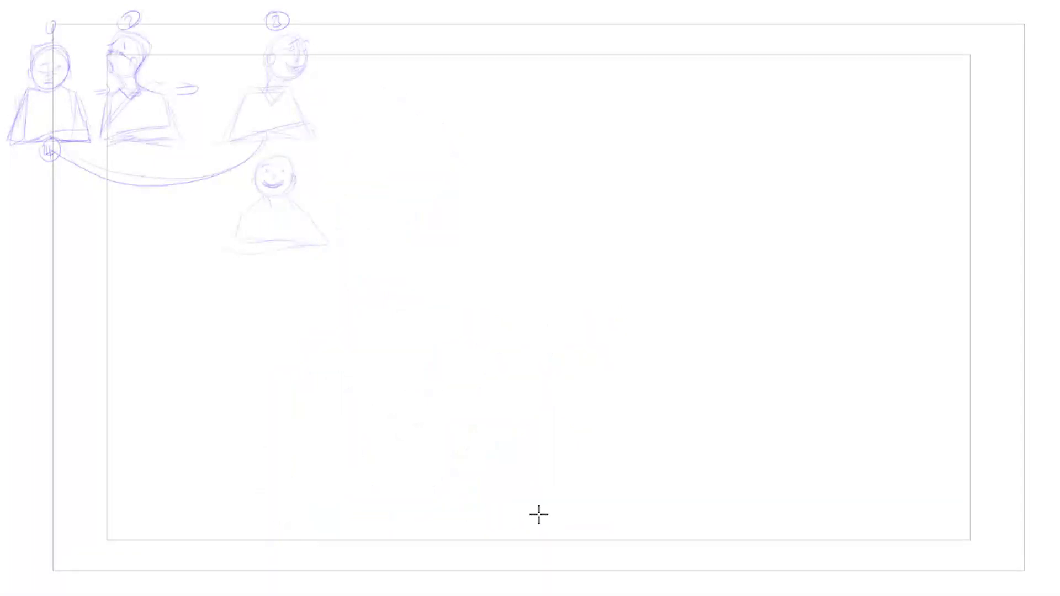
key("Left")
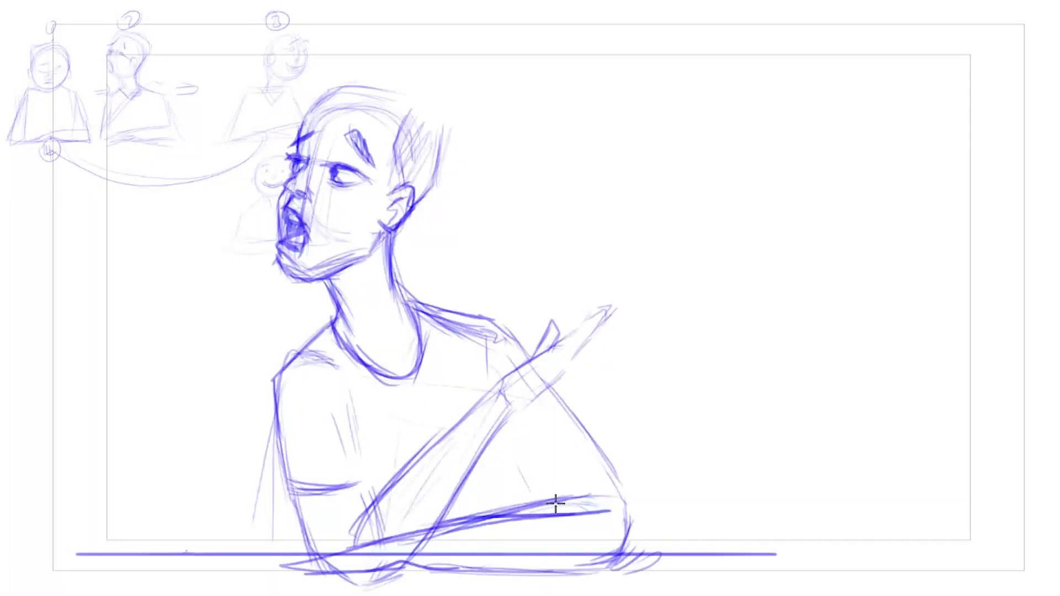
key("Left")
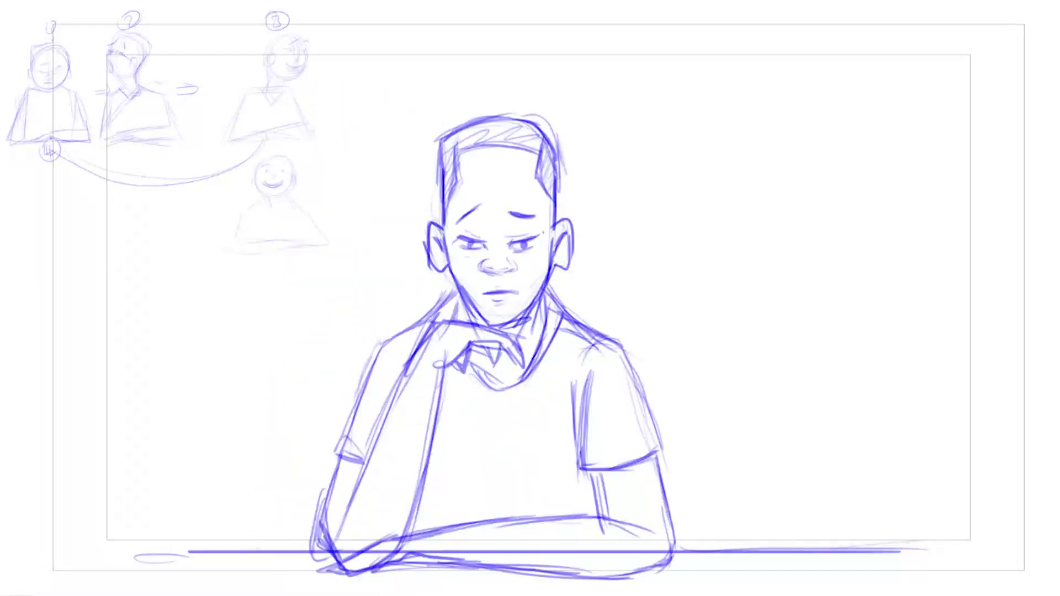
key("Right")
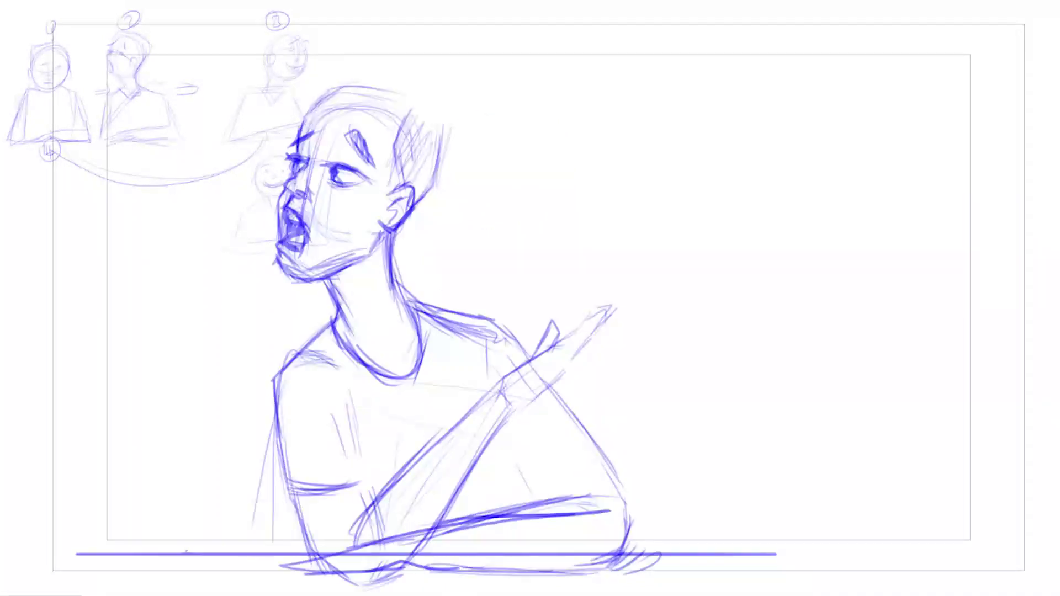
key("Left")
key("Left")
key("Right")
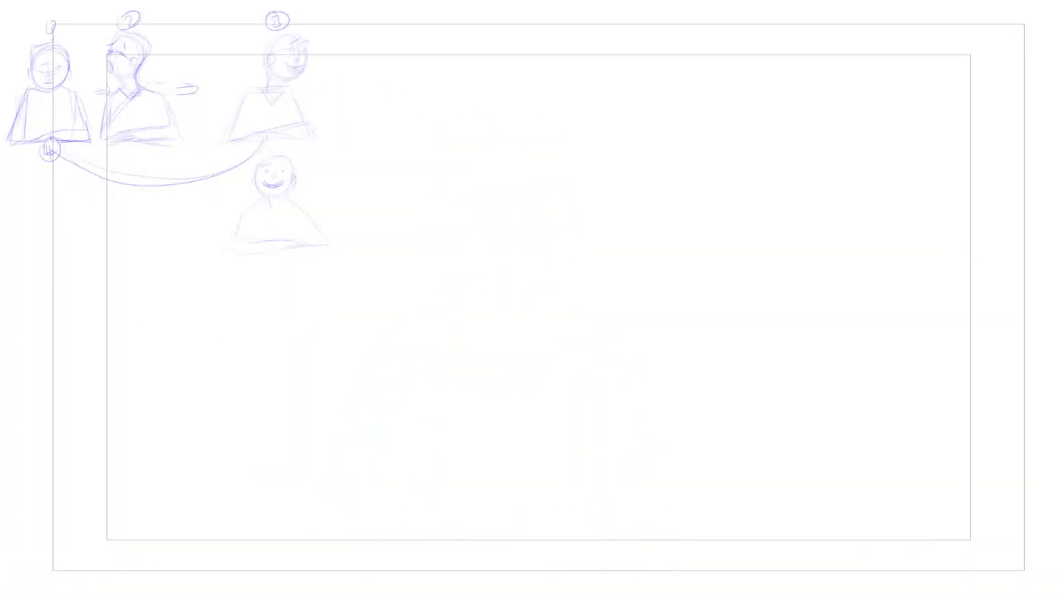
key("Left")
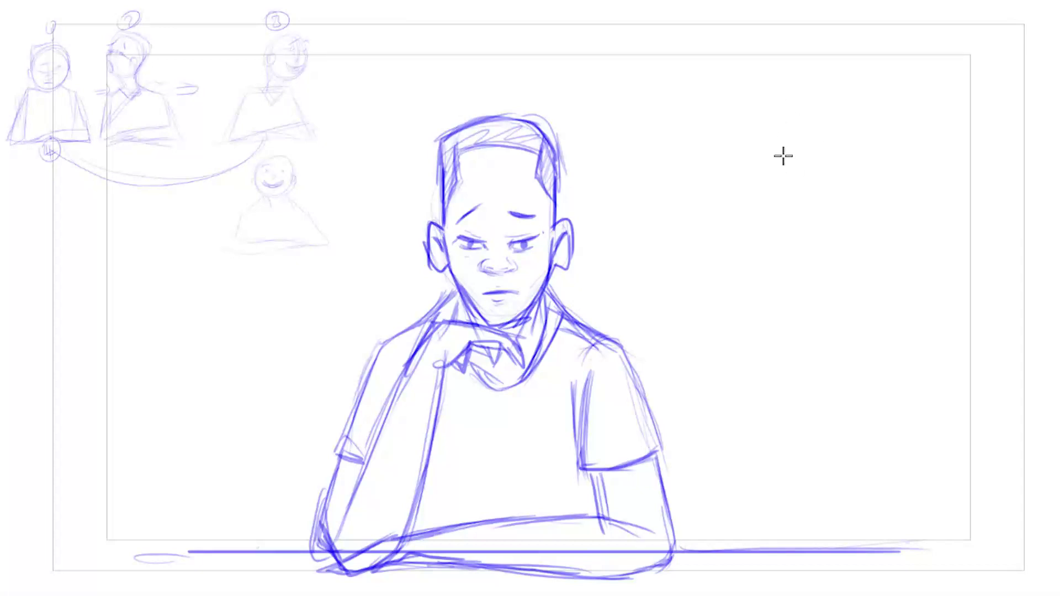
Step: Block in the third pose's head with a circle on the opposite side of the empty frame and rough in the ear
key("Right")
mouse_move(782, 135)
left_mouse_down()
mouse_move(743, 234)
mouse_move(711, 168)
mouse_move(802, 204)
mouse_move(698, 166)
mouse_move(772, 254)
mouse_move(663, 211)
left_mouse_up()
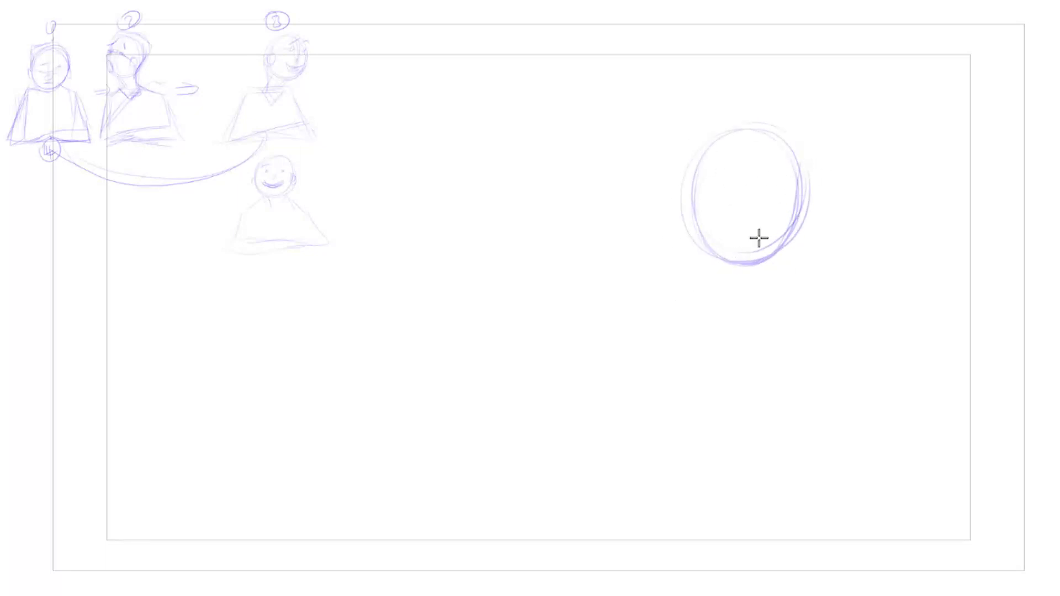
left_click_drag(797, 180, 806, 296)
mouse_move(801, 194)
left_mouse_down()
mouse_move(738, 238)
mouse_move(733, 207)
mouse_move(812, 195)
mouse_move(793, 194)
mouse_move(726, 233)
mouse_move(763, 210)
mouse_move(750, 202)
mouse_move(778, 181)
mouse_move(756, 193)
mouse_move(710, 274)
left_mouse_up()
left_click_drag(687, 238, 712, 279)
Step: Sketch the third pose's eye, nose and mouth in profile and reinforce the ear
mouse_move(801, 210)
left_mouse_down()
mouse_move(820, 297)
mouse_move(811, 293)
left_mouse_up()
mouse_move(799, 207)
left_mouse_down()
mouse_move(816, 236)
mouse_move(813, 263)
mouse_move(797, 251)
mouse_move(803, 256)
mouse_move(807, 241)
mouse_move(808, 261)
mouse_move(792, 271)
mouse_move(810, 293)
left_mouse_up()
mouse_move(779, 196)
left_mouse_down()
mouse_move(807, 238)
mouse_move(792, 195)
mouse_move(735, 210)
mouse_move(755, 218)
mouse_move(768, 215)
mouse_move(753, 217)
mouse_move(759, 206)
mouse_move(805, 195)
mouse_move(793, 208)
mouse_move(802, 204)
mouse_move(818, 246)
mouse_move(810, 310)
left_mouse_up()
left_click_drag(703, 248, 708, 267)
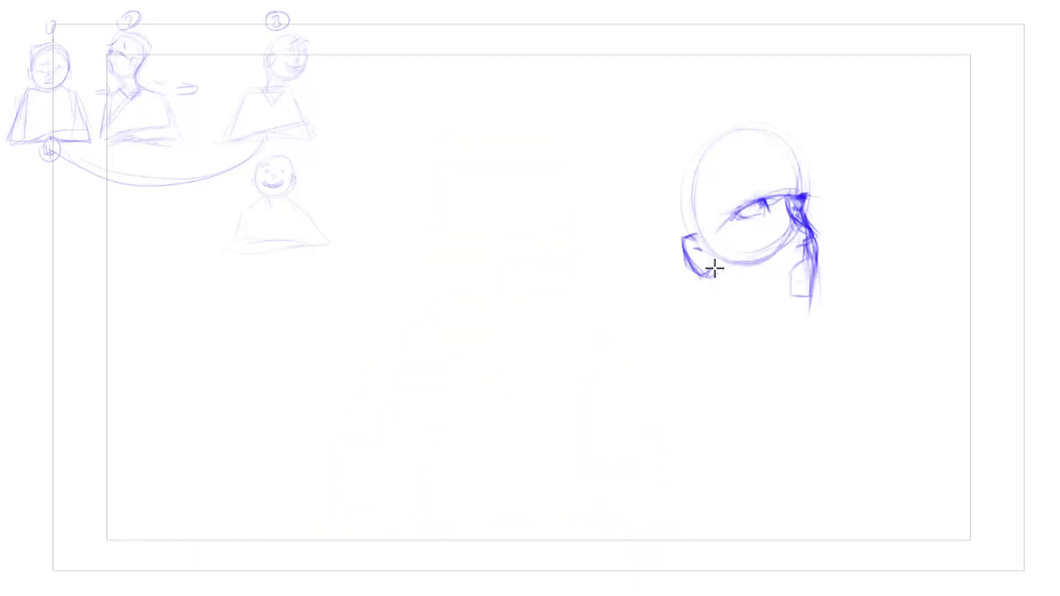
Step: Rough in the third pose's jaw behind the ear and draw the hairline, back of the head and top of the hair
left_click_drag(715, 269, 710, 279)
left_click_drag(690, 160, 713, 196)
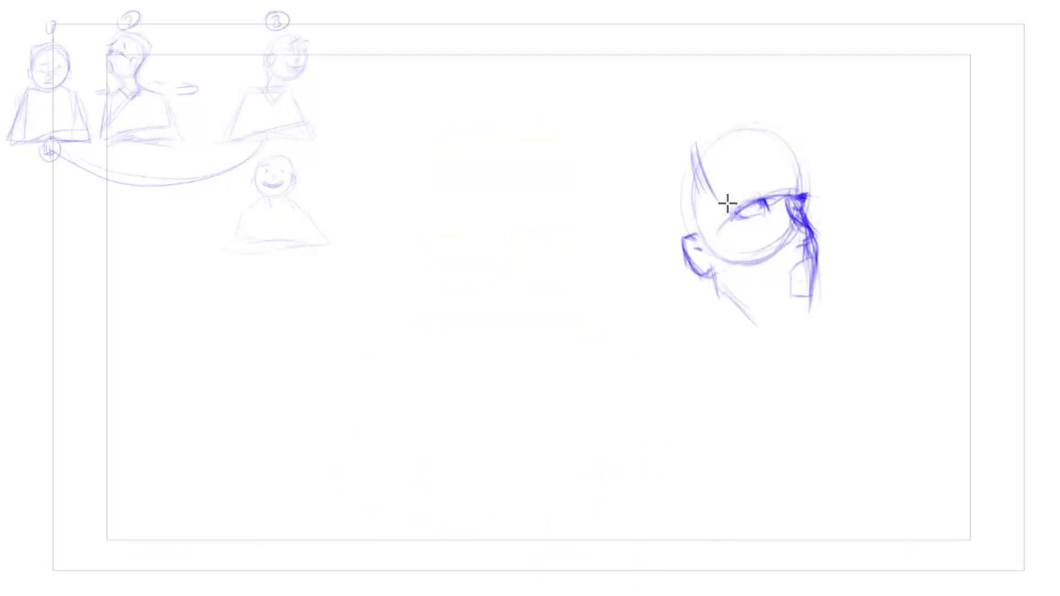
left_click_drag(712, 194, 691, 243)
left_click_drag(707, 162, 682, 238)
mouse_move(671, 180)
left_mouse_down()
mouse_move(683, 209)
mouse_move(731, 123)
mouse_move(779, 121)
mouse_move(803, 150)
mouse_move(804, 189)
mouse_move(805, 176)
mouse_move(790, 180)
left_mouse_up()
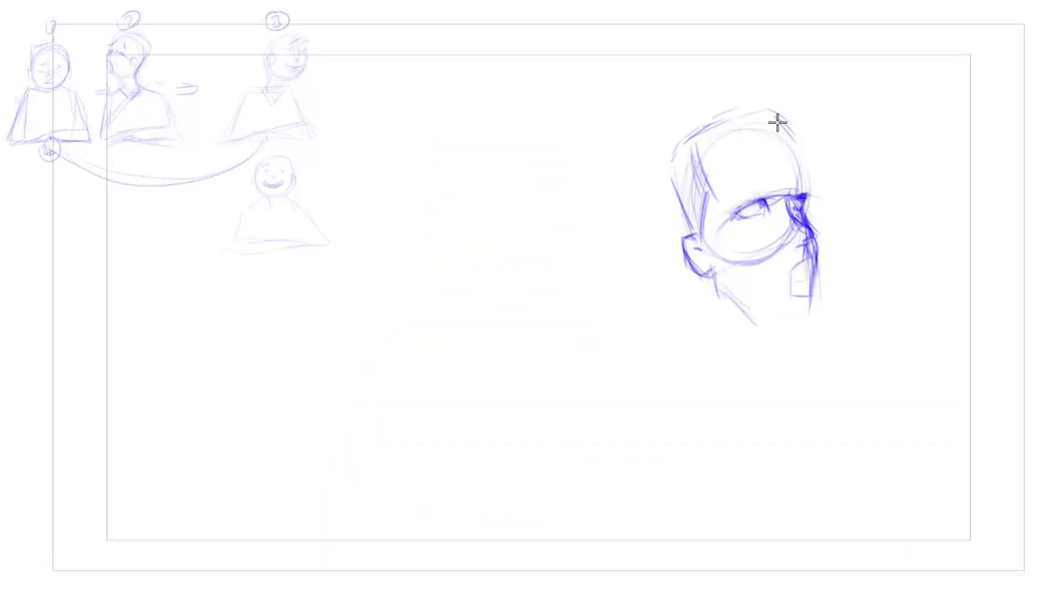
Step: Add the third pose's raised eyebrows and shade the wide-open mouth
mouse_move(727, 191)
left_mouse_down()
mouse_move(748, 170)
mouse_move(754, 179)
left_mouse_up()
mouse_move(787, 265)
left_mouse_down()
mouse_move(813, 254)
mouse_move(798, 288)
mouse_move(804, 279)
mouse_move(812, 291)
mouse_move(796, 265)
mouse_move(799, 281)
left_mouse_up()
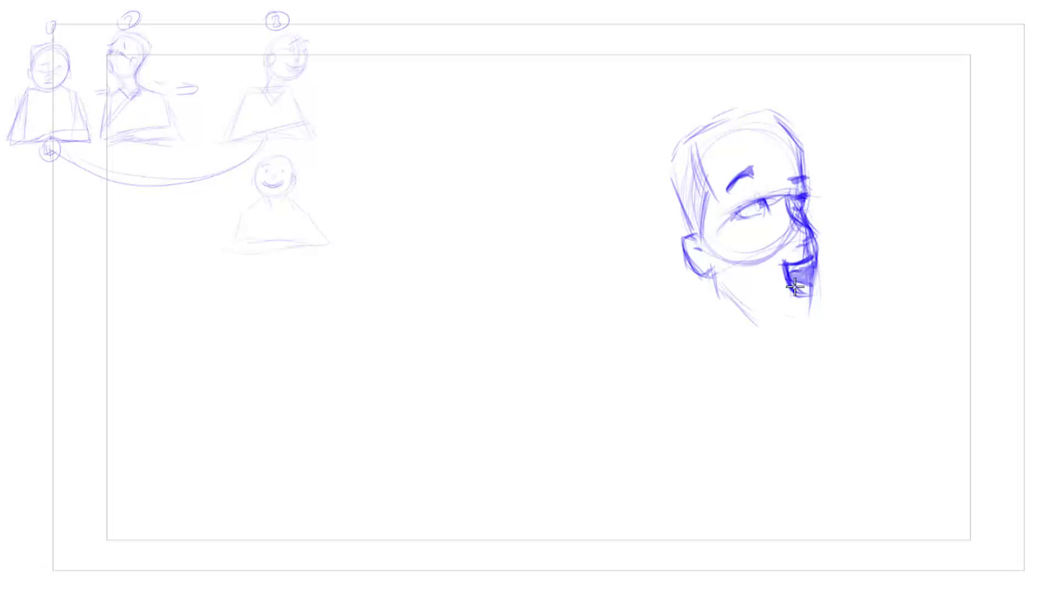
Step: Compare the third pose with the earlier poses and draw its jawline from the ear to the chin
key("Left")
key("Right")
key("Left")
key("Right")
key("Left")
key("Left")
key("Right")
key("Left")
key("Right")
key("Left")
left_click_drag(720, 267, 730, 306)
mouse_move(721, 268)
left_mouse_down()
mouse_move(734, 306)
mouse_move(810, 333)
left_mouse_up()
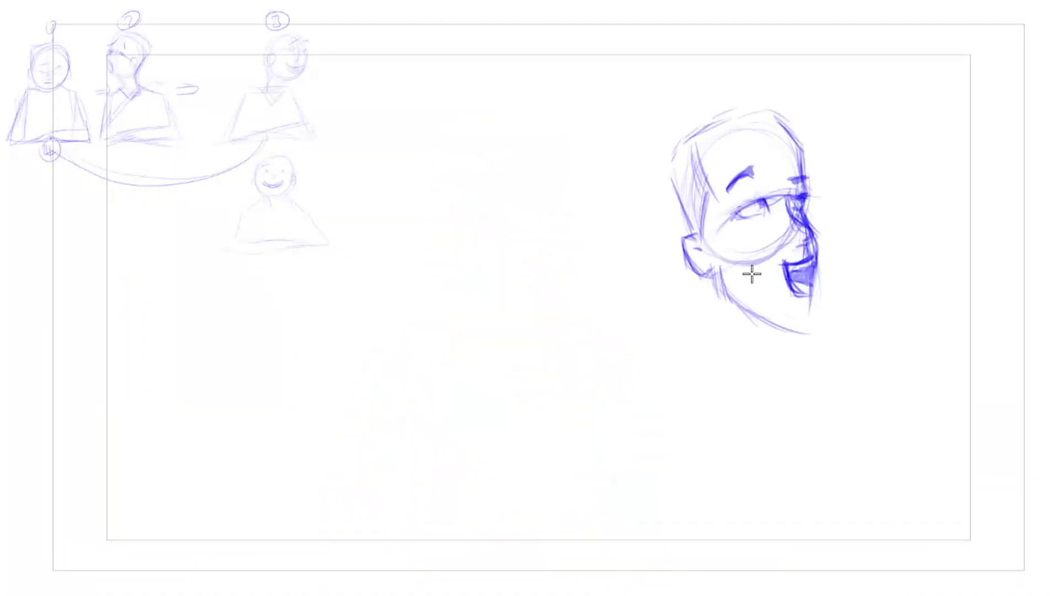
Step: Sketch the back of the third pose's neck and compare it repeatedly with the neighbouring pose
mouse_move(707, 273)
left_mouse_down()
mouse_move(700, 326)
mouse_move(703, 306)
left_mouse_up()
key("Right")
key("Left")
key("Right")
key("Left")
key("Right")
key("Left")
key("Right")
key("Left")
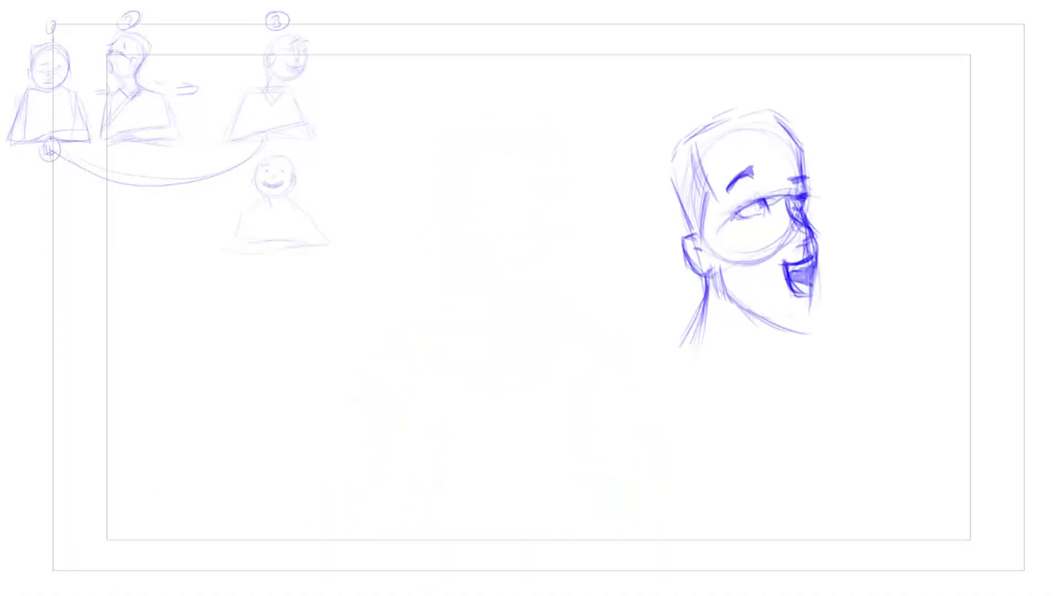
Step: Turn on the light table to overlay the neighbouring pose and move its settings clear of the heads
key("l")
left_click_drag(781, 0, 528, 16)
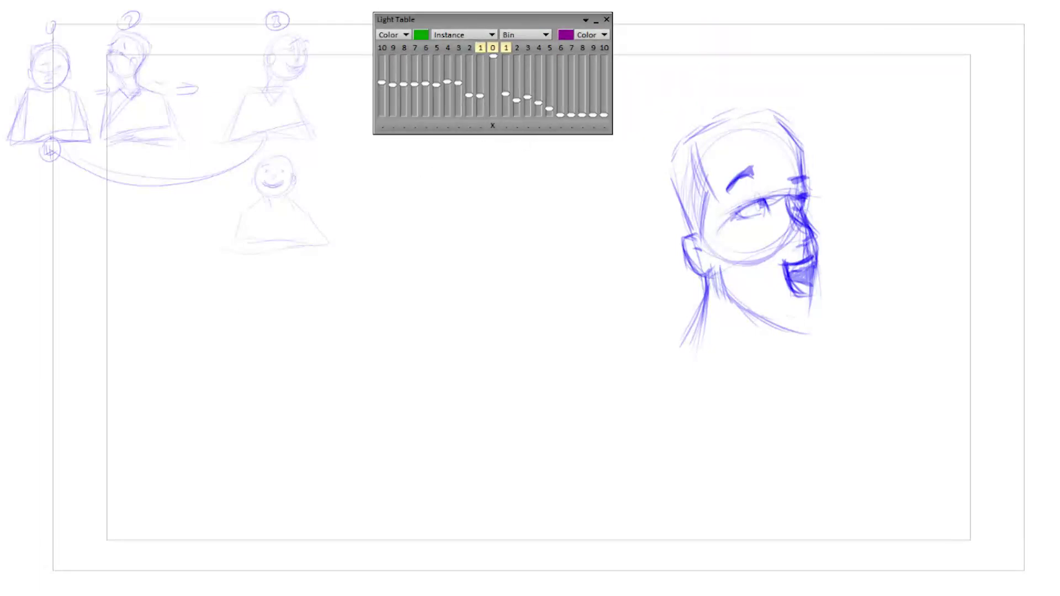
key("l")
left_click_drag(543, 19, 903, 432)
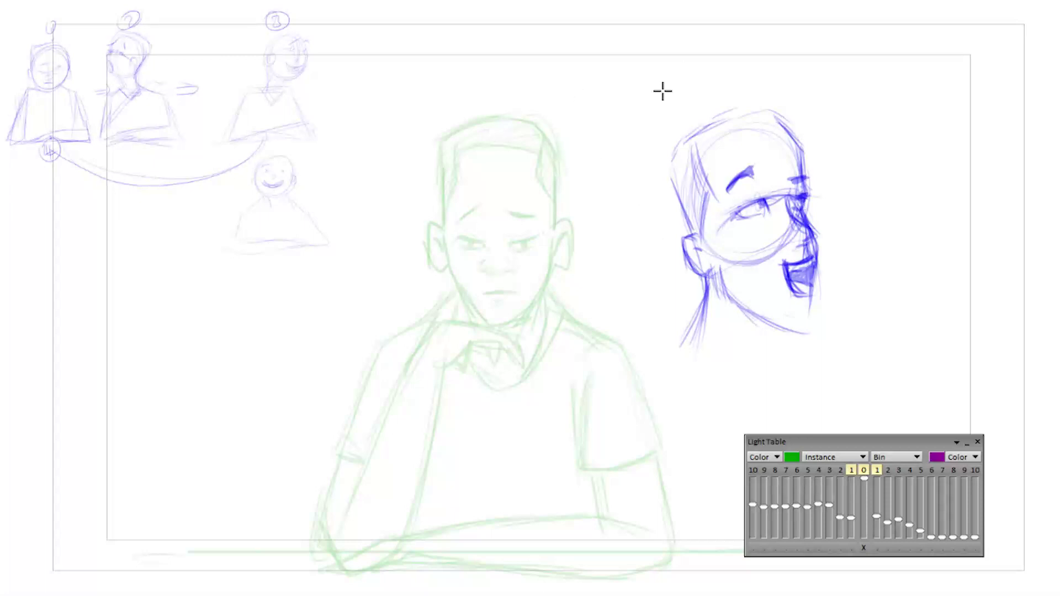
left_click_drag(777, 110, 149, 143)
left_click_drag(733, 108, 929, 108)
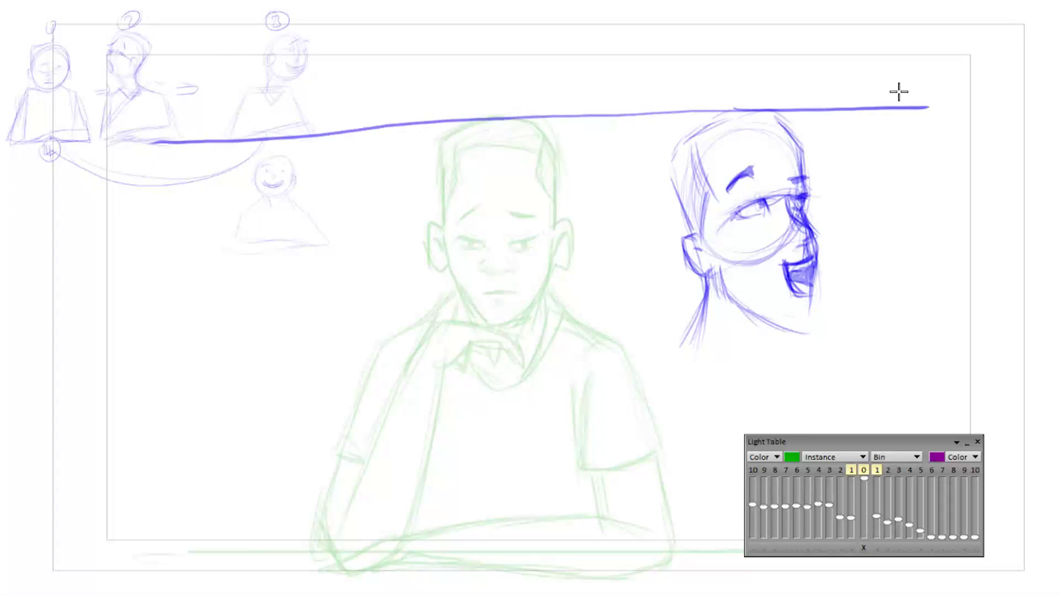
left_click_drag(954, 30, 822, 173)
left_click_drag(825, 40, 941, 186)
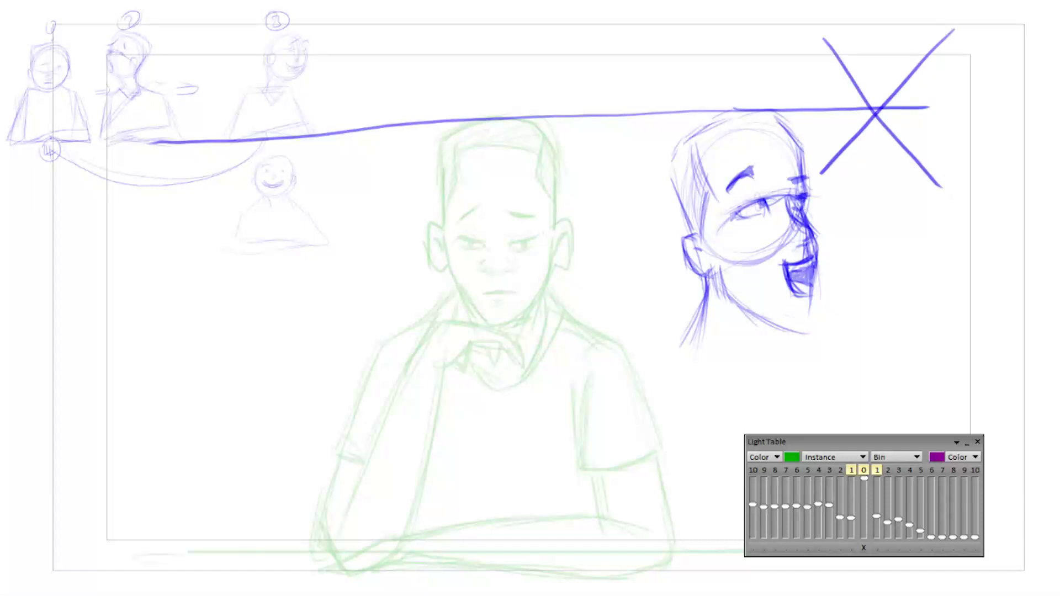
key("ctrl+z")
key("ctrl+z")
key("ctrl+z")
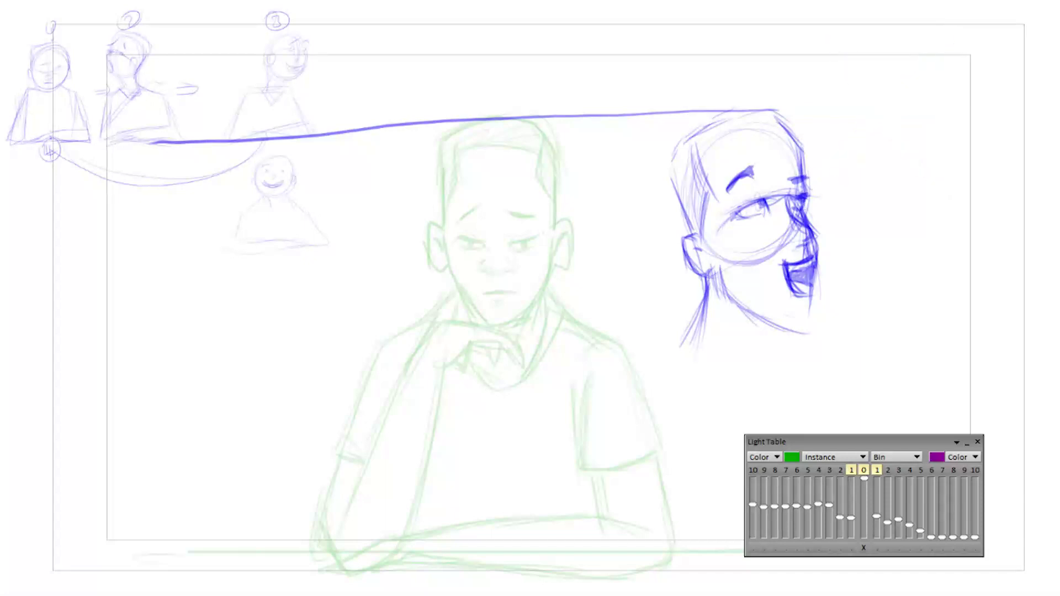
key("ctrl+z")
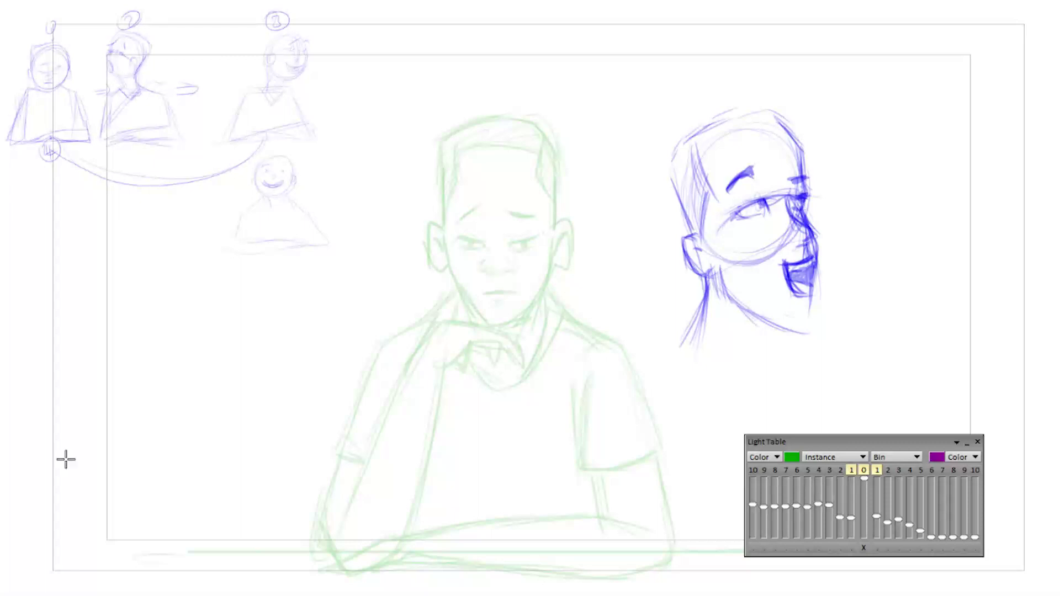
Step: Select the third pose's head drawing and move it higher and closer to the overlaid first pose
left_click(782, 274)
mouse_move(796, 257)
left_mouse_down()
mouse_move(788, 217)
mouse_move(744, 223)
left_mouse_up()
key("Left")
key("Left")
key("Left")
key("Left")
key("Left")
key("Left")
key("Left")
key("Left")
key("Left")
key("Left")
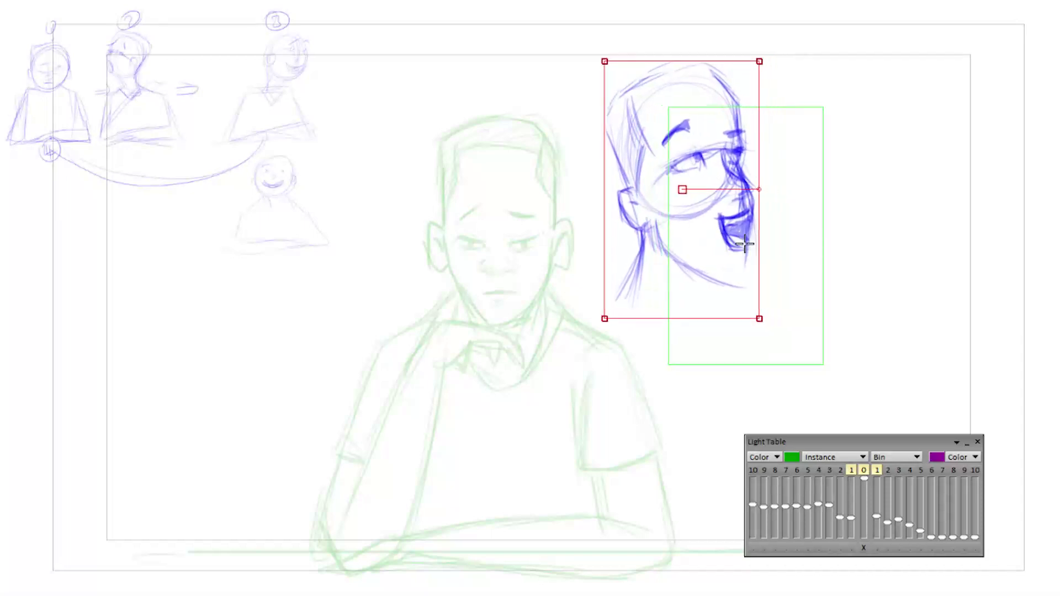
Step: Scale the third pose's head down slightly and rotate it slightly counterclockwise
left_click_drag(759, 61, 754, 70)
key("Return")
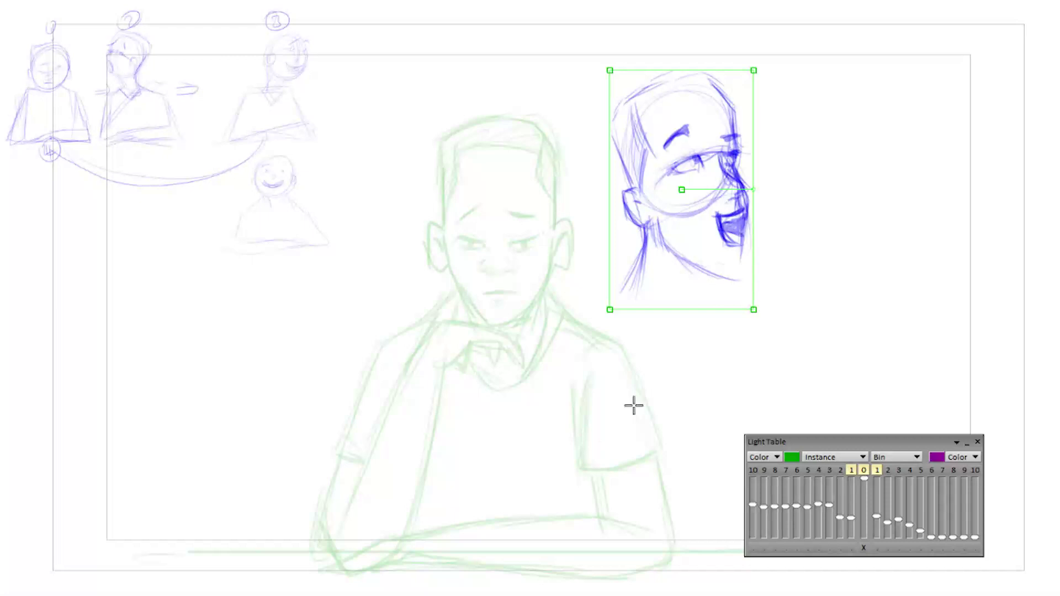
left_click_drag(754, 185, 739, 203)
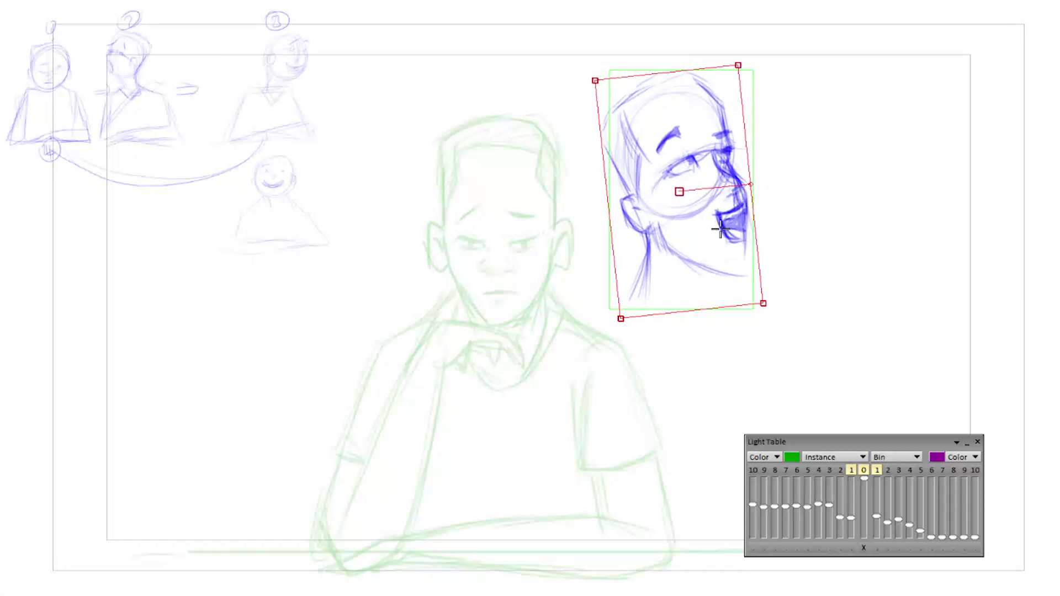
key("Return")
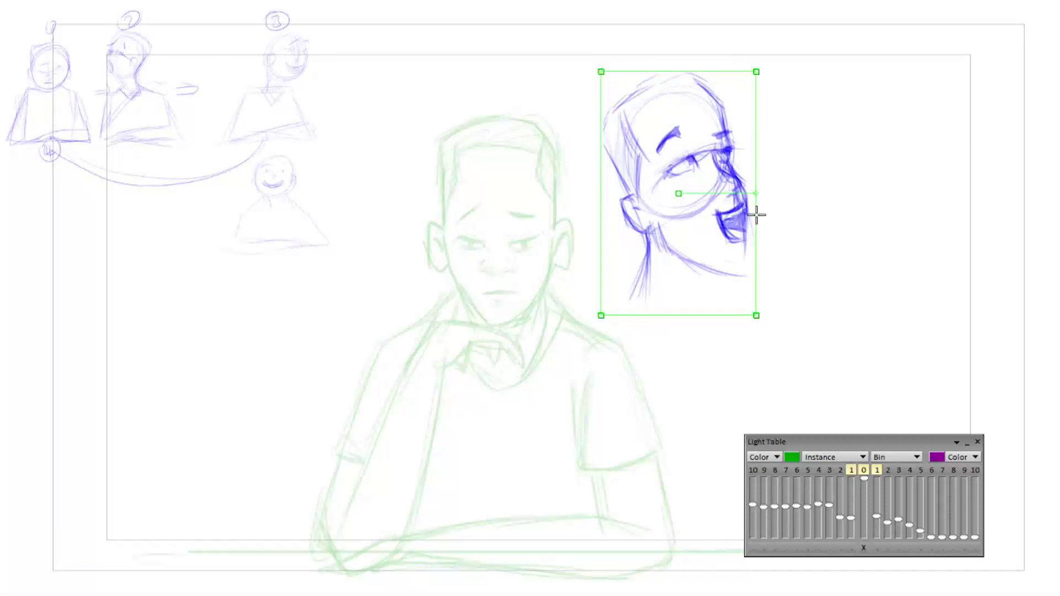
left_click_drag(858, 443, 883, 413)
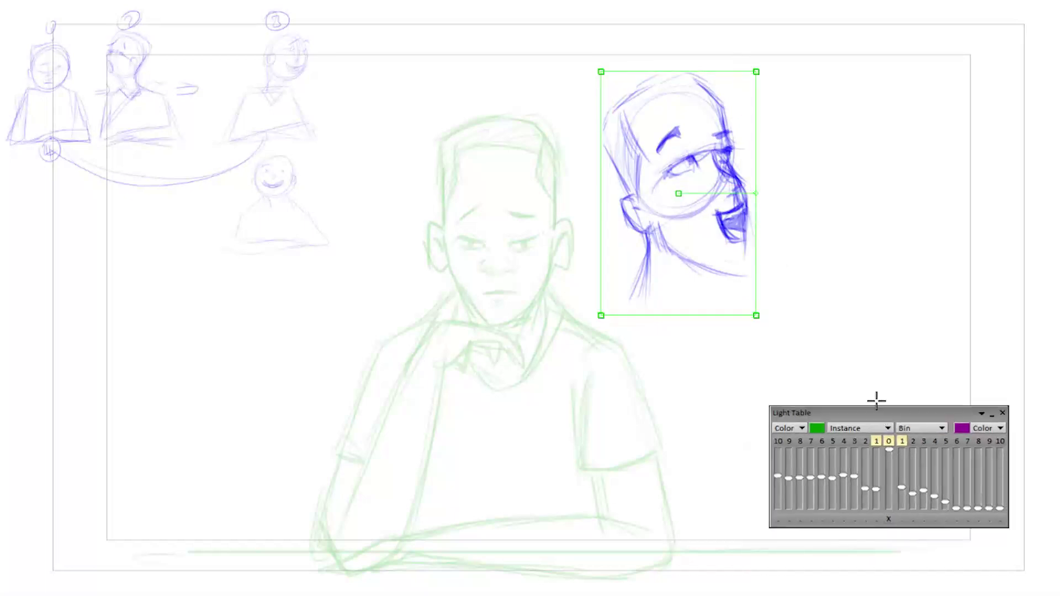
key("Left")
key("Left")
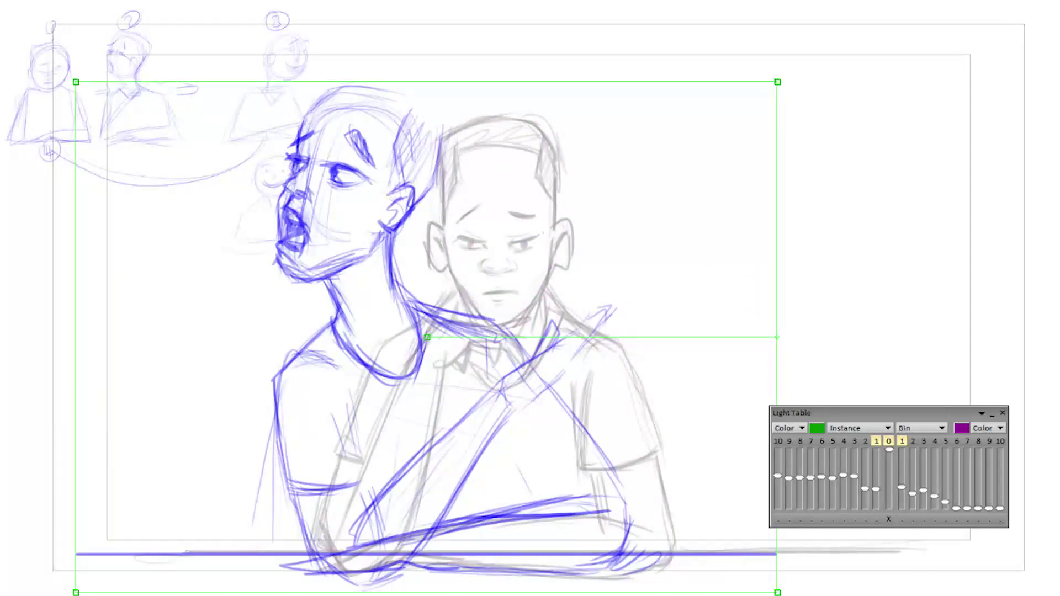
key("Escape")
left_click_drag(271, 87, 734, 82)
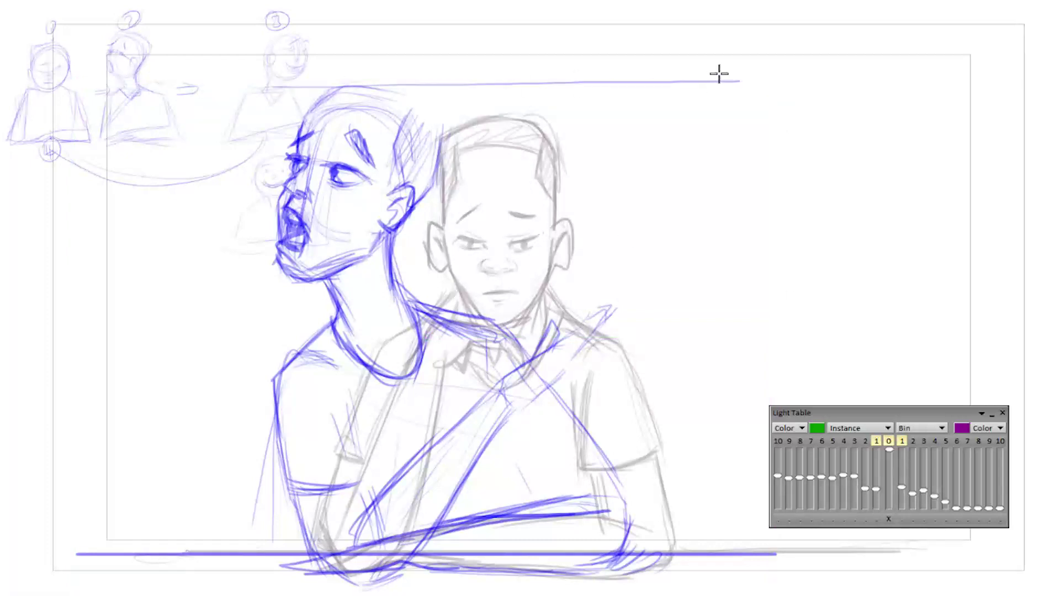
left_click_drag(425, 127, 657, 112)
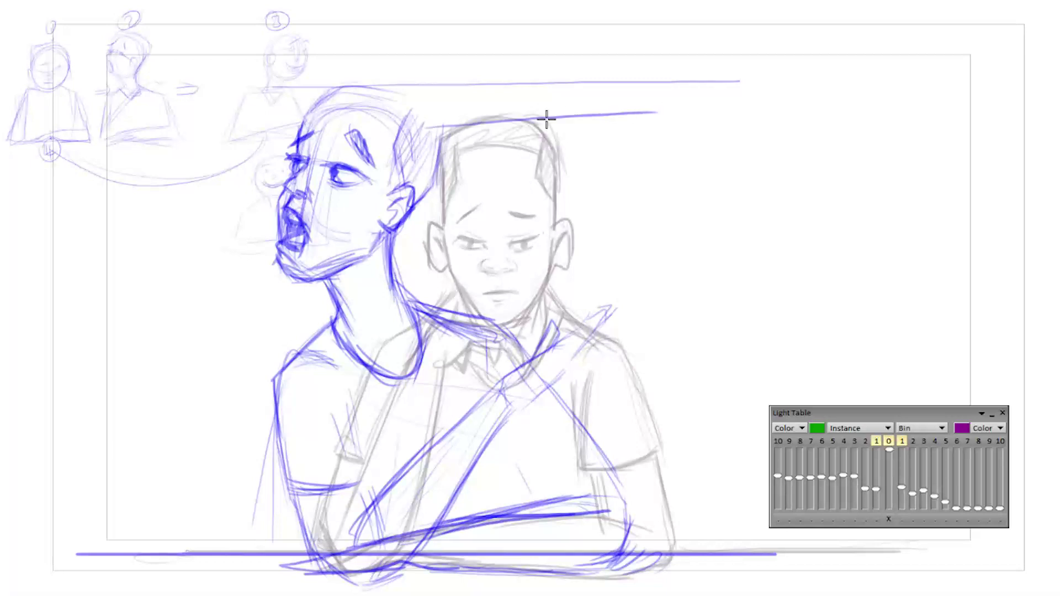
key("ctrl+z")
key("ctrl+z")
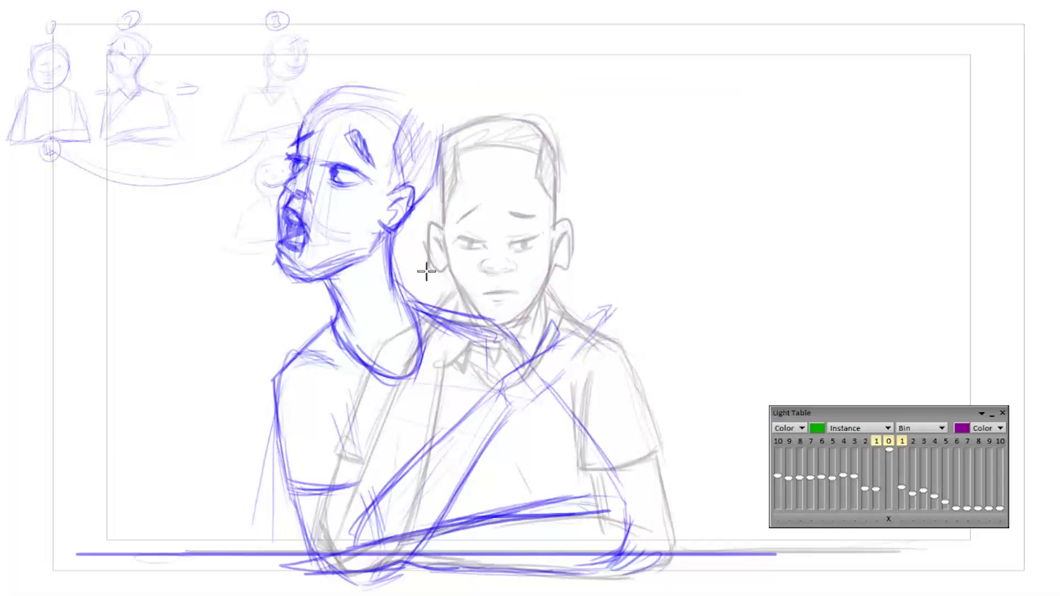
Step: Move the light table settings off the drawing area and flip through the poses to compare head placement
left_click_drag(871, 411, 1059, 355)
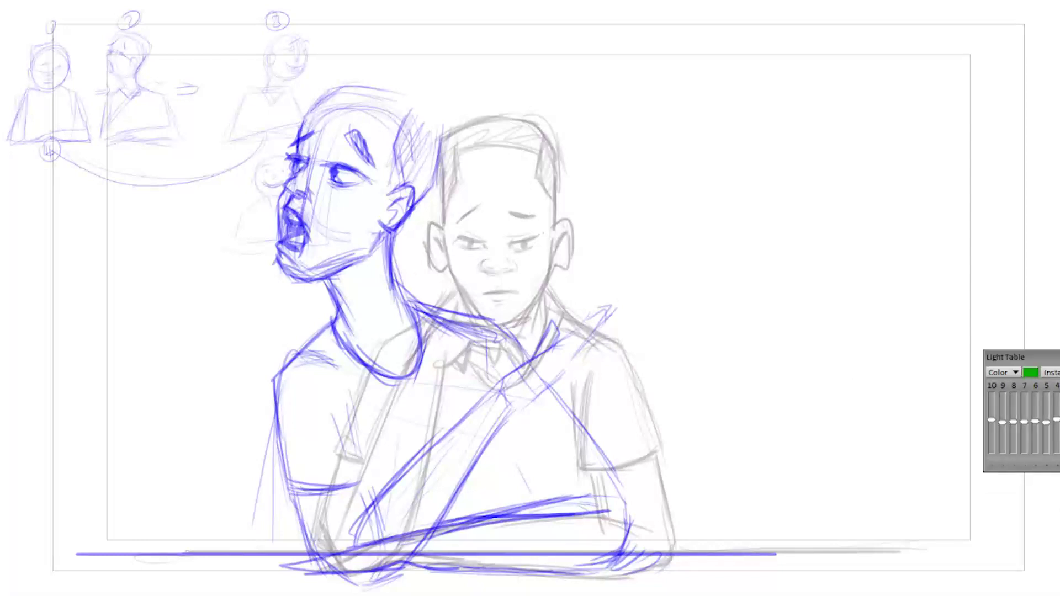
key("Right")
key("Right")
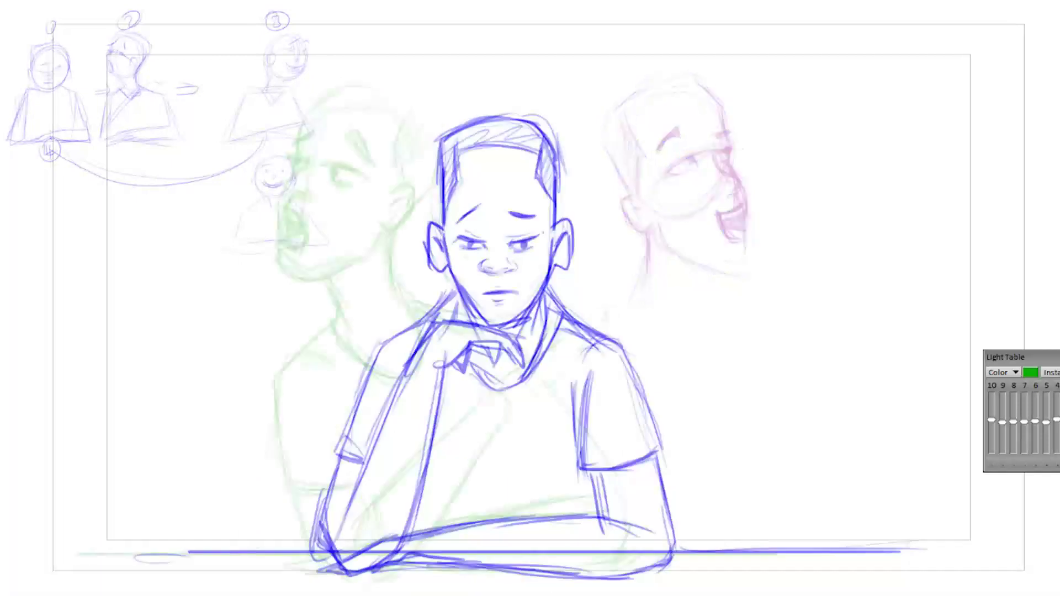
key("Right")
key("Left")
key("Left")
key("Right")
key("Right")
key("Left")
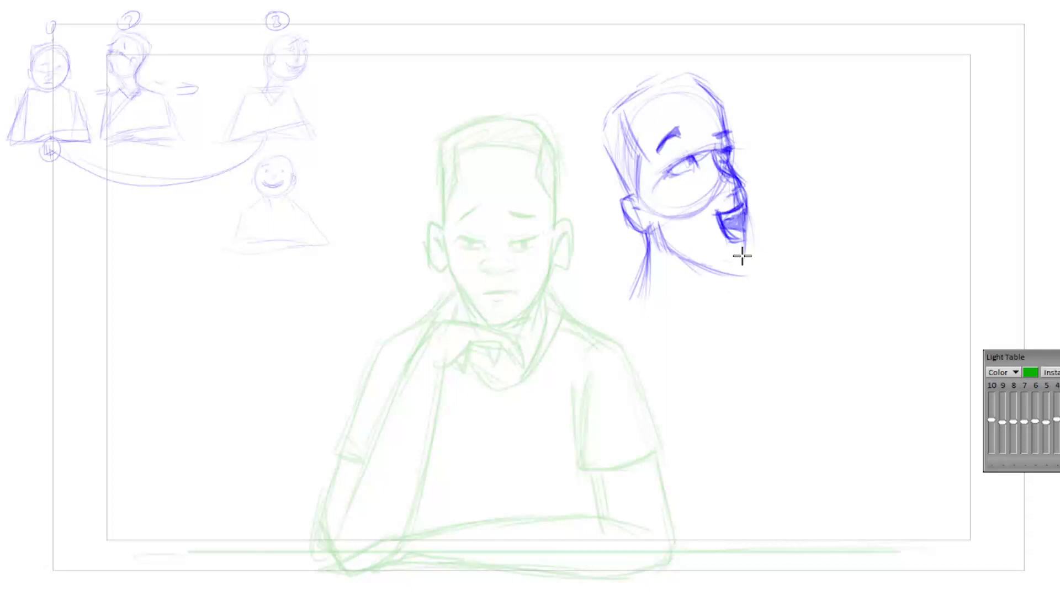
Step: Refine the third pose's chin, nose and mouth profile and compare it with the earlier poses
mouse_move(726, 274)
left_mouse_down()
mouse_move(749, 268)
mouse_move(731, 271)
mouse_move(744, 233)
mouse_move(729, 274)
left_mouse_up()
mouse_move(751, 221)
left_mouse_down()
mouse_move(744, 265)
mouse_move(748, 202)
mouse_move(714, 194)
mouse_move(722, 187)
left_mouse_up()
key("Left")
key("Right")
key("Left")
key("Left")
key("Right")
key("Right")
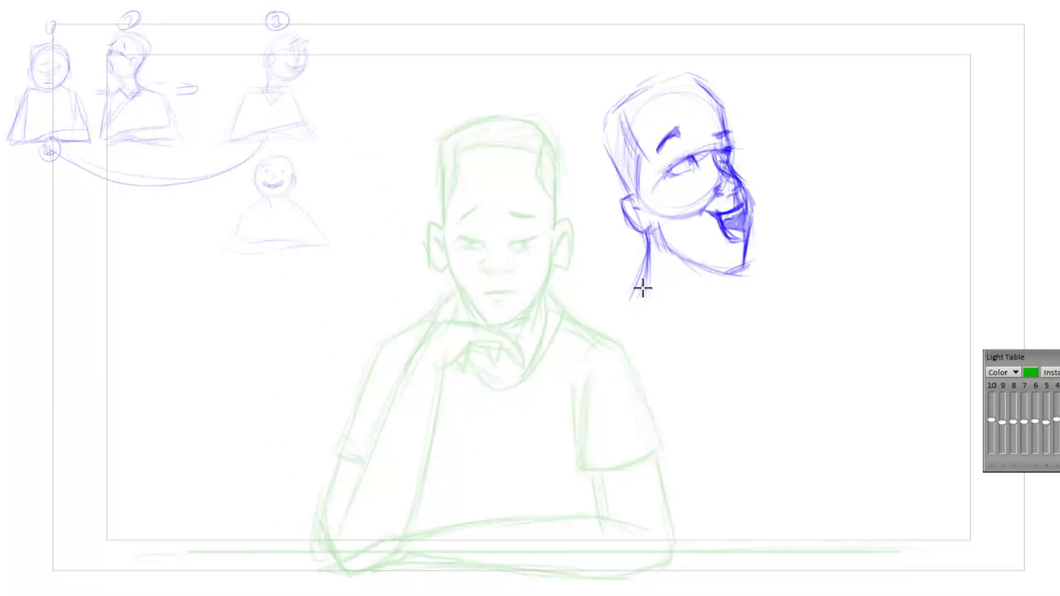
Step: Lengthen the back of the third pose's neck, turn off the overlay and check against the neighbouring pose
left_click_drag(646, 238, 625, 309)
key("Return")
key("Left")
key("Right")
key("Return")
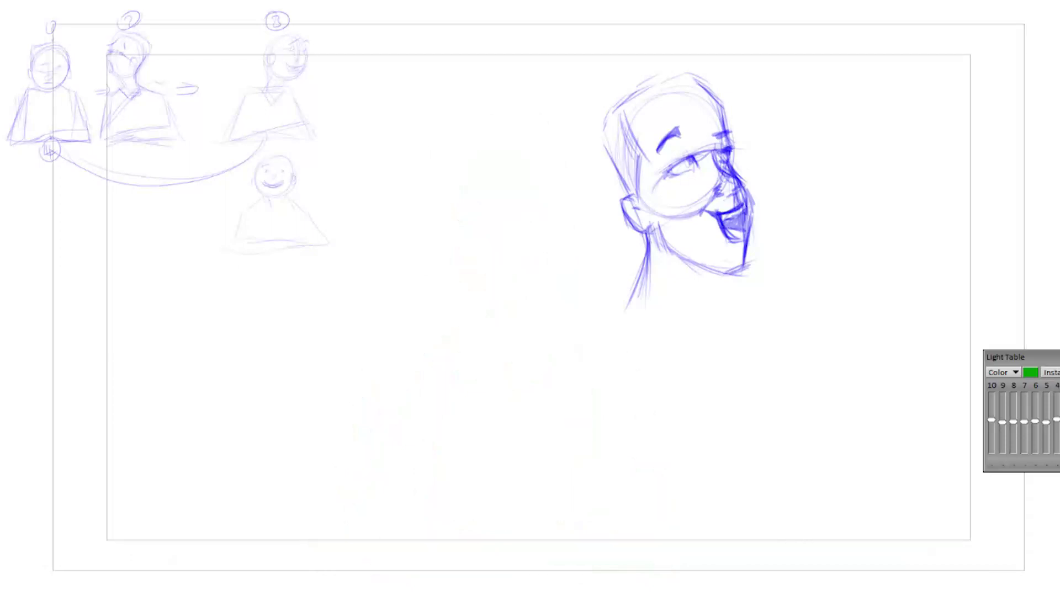
key("Right")
key("Left")
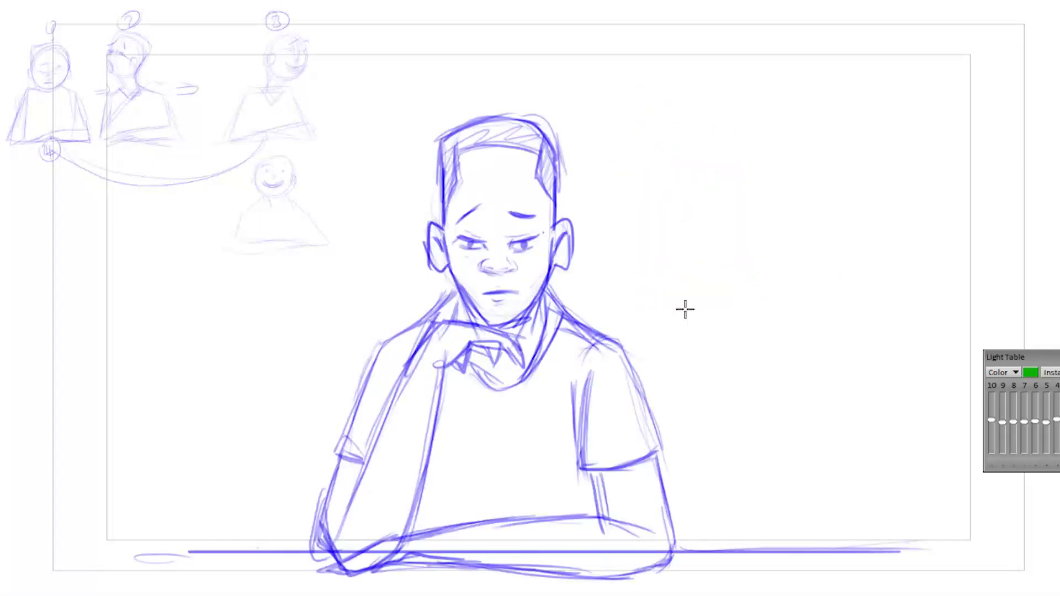
key("Right")
Step: Extend the neck towards the shoulder, sketch its front edge and touch up the nose bridge, comparing poses
left_click_drag(641, 264, 607, 345)
left_click_drag(720, 278, 697, 315)
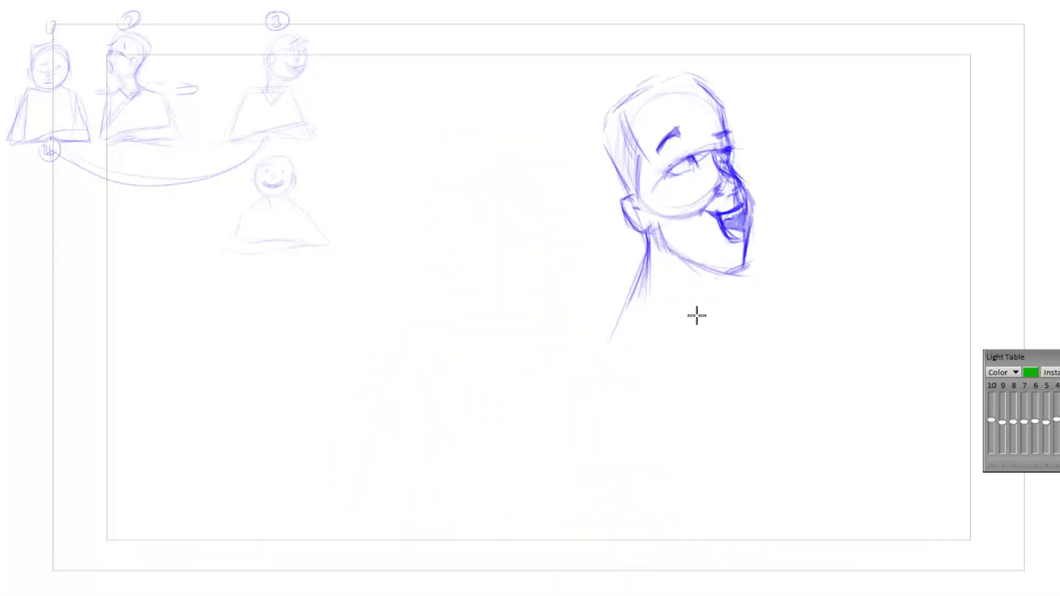
left_click_drag(702, 275, 682, 330)
left_click_drag(740, 177, 729, 152)
key("Left")
key("Right")
key("Left")
key("Right")
key("Left")
key("Right")
key("Left")
key("Right")
Step: Rough in the third pose's V-neck collar and the start of the shoulder, checking against the neighbouring pose
mouse_move(618, 308)
left_mouse_down()
mouse_move(610, 336)
mouse_move(660, 355)
mouse_move(654, 362)
mouse_move(703, 307)
mouse_move(697, 320)
left_mouse_up()
left_click_drag(630, 294, 608, 316)
key("Left")
key("Right")
key("Left")
key("Right")
key("Left")
key("Right")
key("Left")
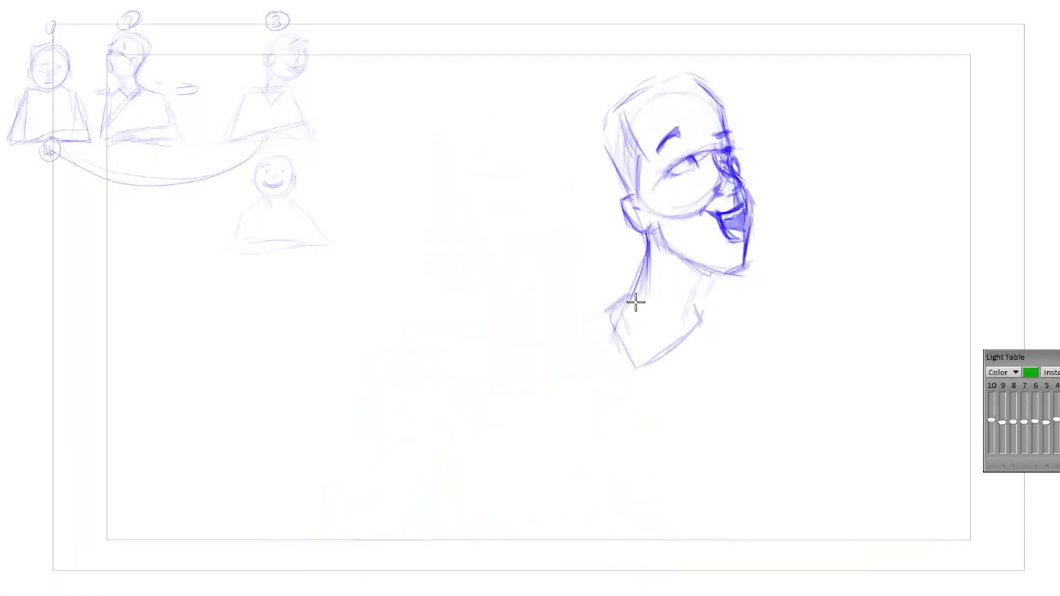
Step: Draw the third pose's rear shoulder and arm down to the table and mark the sleeve hem
left_click_drag(586, 329, 556, 346)
mouse_move(414, 562)
left_mouse_down()
mouse_move(444, 568)
mouse_move(414, 550)
mouse_move(391, 565)
mouse_move(396, 547)
mouse_move(481, 416)
mouse_move(563, 328)
mouse_move(512, 374)
left_mouse_up()
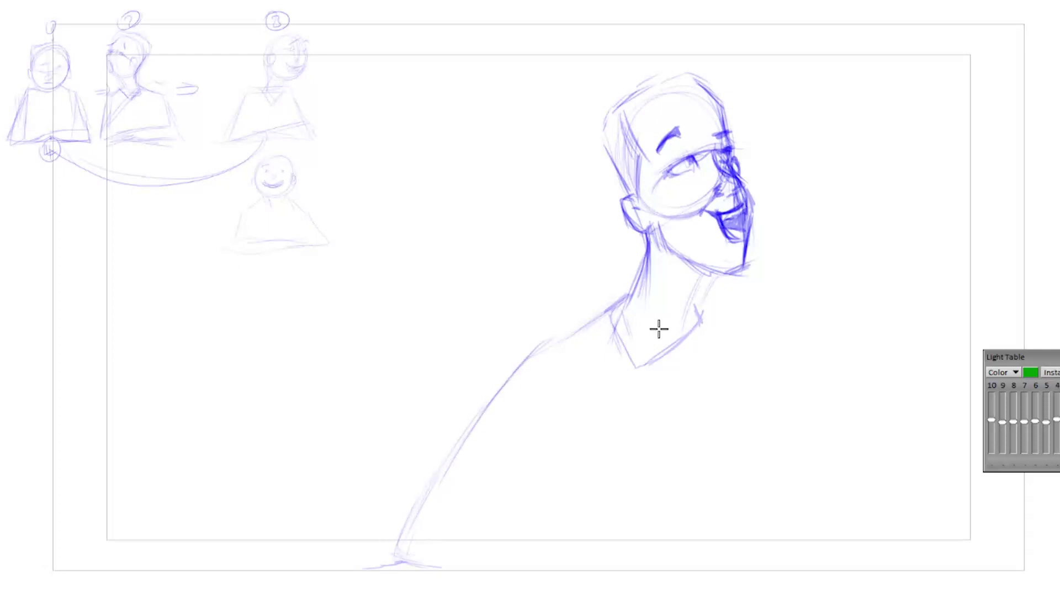
mouse_move(396, 545)
left_mouse_down()
mouse_move(536, 341)
mouse_move(515, 367)
mouse_move(623, 301)
mouse_move(519, 351)
mouse_move(415, 487)
mouse_move(380, 556)
mouse_move(478, 414)
left_mouse_up()
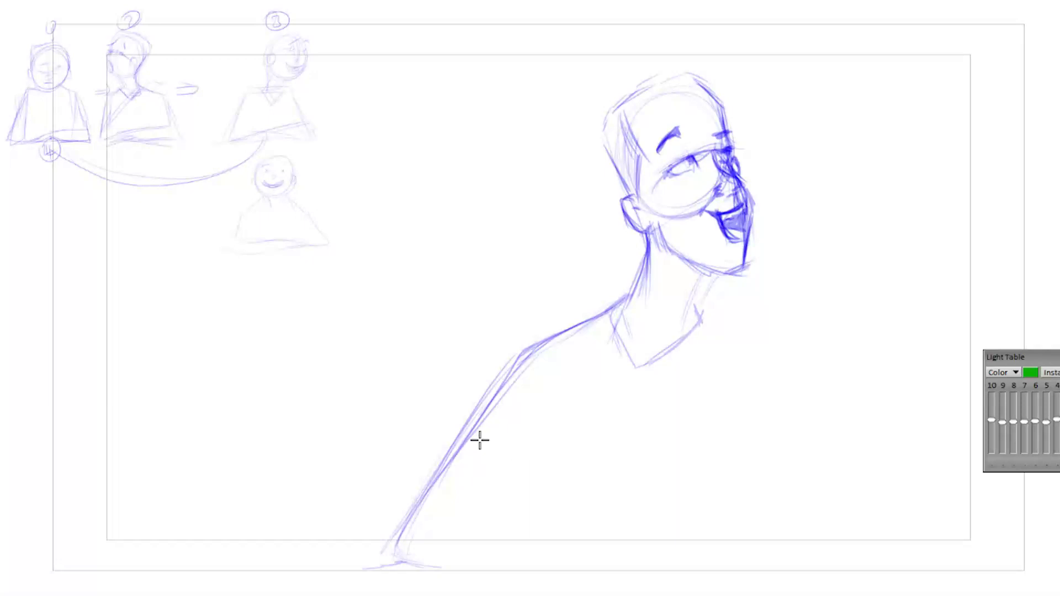
mouse_move(490, 456)
left_mouse_down()
mouse_move(504, 461)
mouse_move(482, 438)
mouse_move(514, 469)
left_mouse_up()
key("Left")
key("Right")
key("Left")
key("Right")
Step: Reinforce the third pose's V-neck, front of the neck and chin, and compare with the neighbouring pose
mouse_move(622, 319)
left_mouse_down()
mouse_move(641, 371)
mouse_move(701, 307)
mouse_move(682, 315)
mouse_move(699, 264)
left_mouse_up()
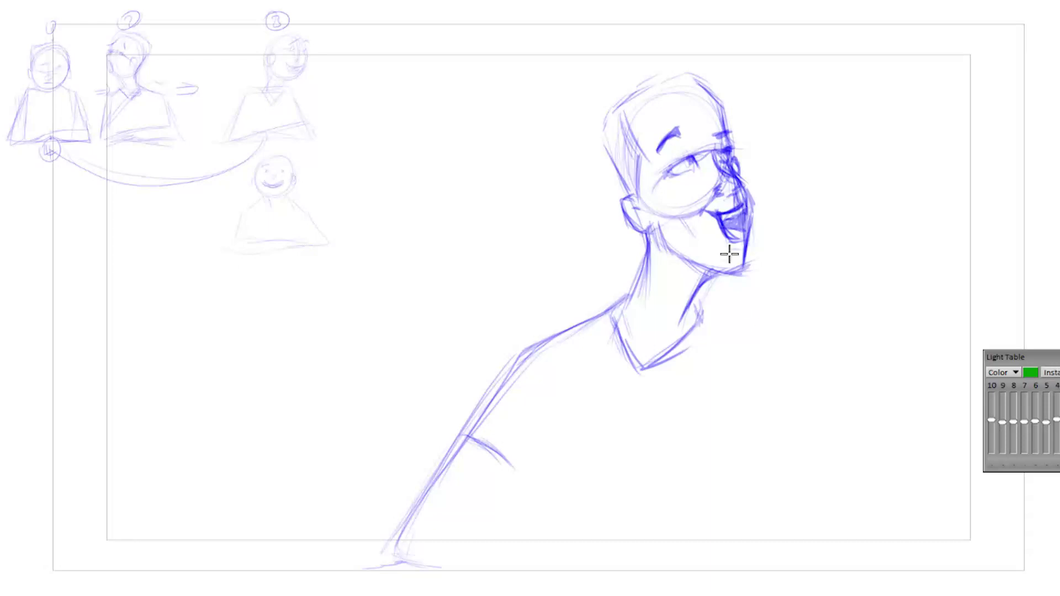
left_click_drag(743, 246, 741, 269)
key("Left")
key("Right")
key("Left")
key("Right")
key("Left")
key("Right")
key("Left")
key("Right")
Step: Sketch the third pose's front shoulder and upper arm down to the elbow on the table
mouse_move(699, 312)
left_mouse_down()
mouse_move(737, 351)
mouse_move(759, 472)
left_mouse_up()
mouse_move(703, 315)
left_mouse_down()
mouse_move(738, 355)
mouse_move(764, 450)
left_mouse_up()
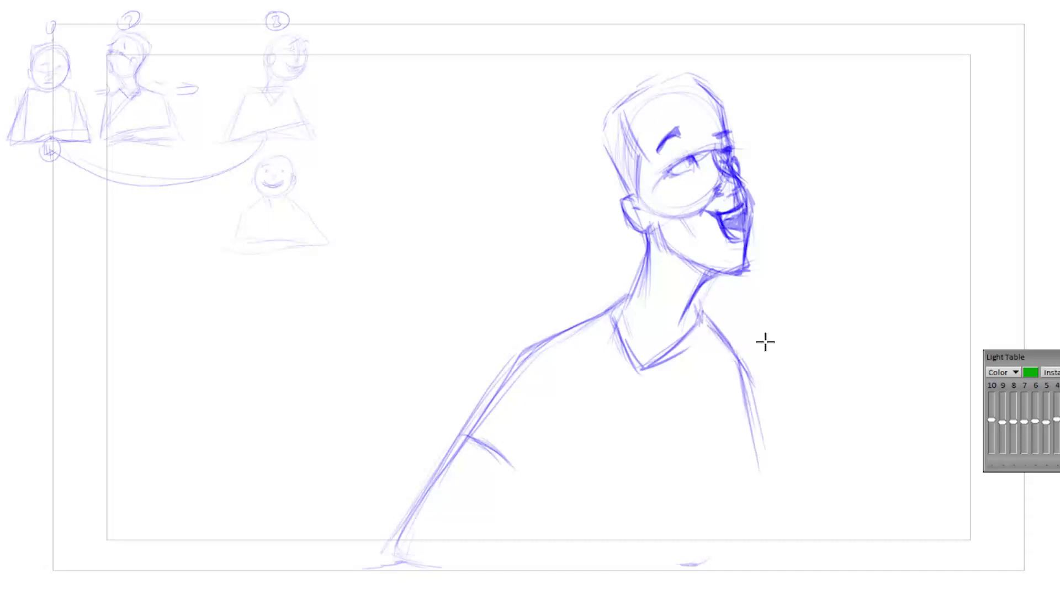
mouse_move(713, 337)
left_mouse_down()
mouse_move(744, 372)
mouse_move(764, 436)
left_mouse_up()
mouse_move(747, 362)
left_mouse_down()
mouse_move(747, 542)
mouse_move(718, 583)
mouse_move(679, 578)
left_mouse_up()
key("Left")
key("Right")
key("Left")
key("Right")
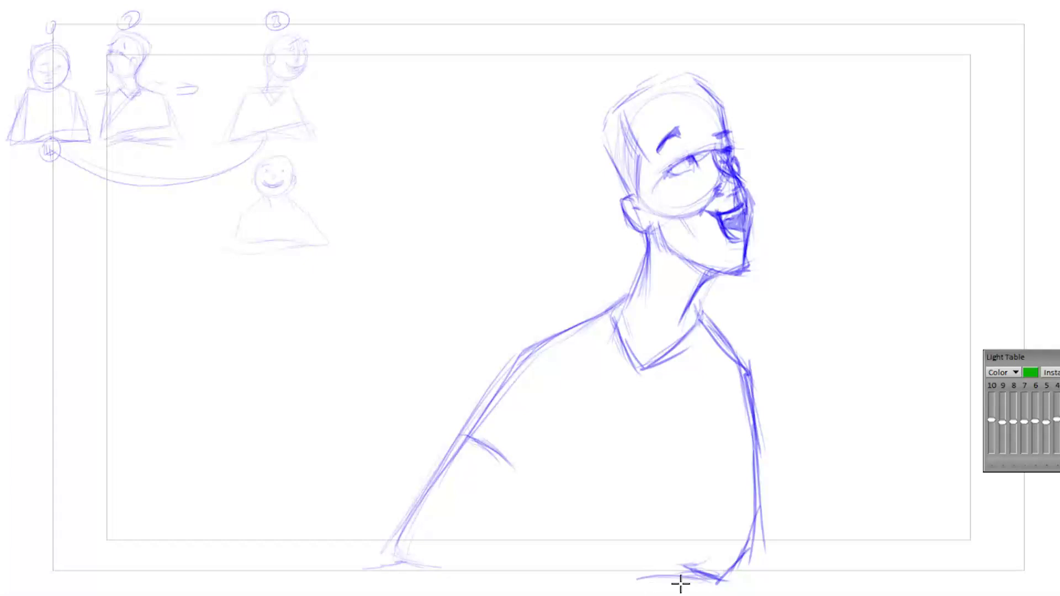
Step: Draw the underside of the third pose's front forearm resting along the table, comparing with the neighbouring pose
key("Left")
key("Right")
left_click_drag(601, 586, 703, 580)
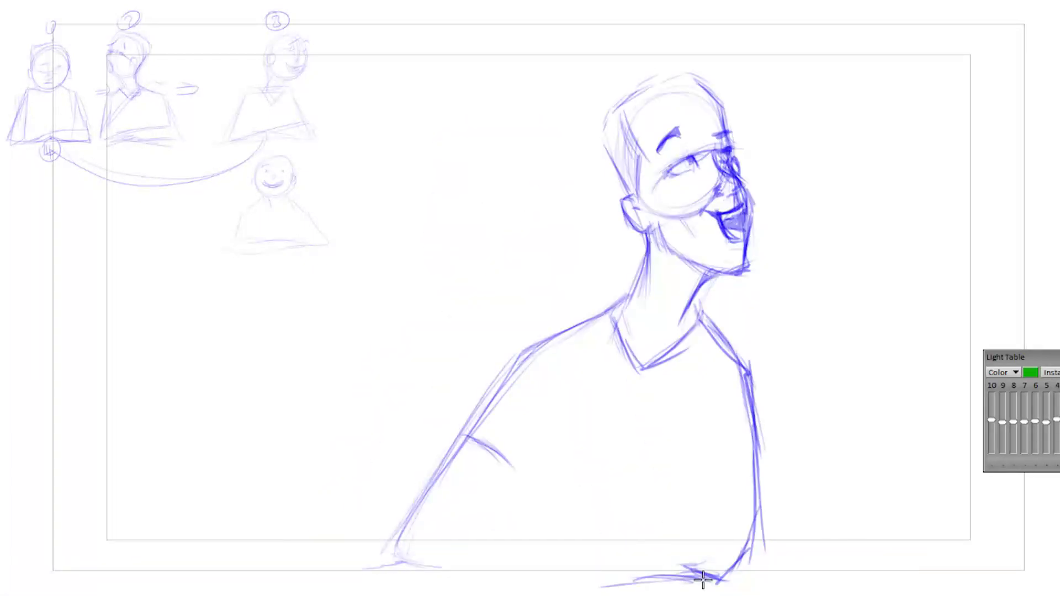
left_click_drag(540, 578, 693, 579)
left_click_drag(506, 577, 682, 580)
key("Left")
key("Right")
key("Left")
key("Right")
Step: Draw the upper edge of the third pose's resting forearm up to the elbow
left_click_drag(490, 557, 666, 517)
mouse_move(593, 532)
left_mouse_down()
mouse_move(692, 524)
mouse_move(718, 537)
left_mouse_up()
key("Left")
key("Right")
Step: Add the front sleeve's hem and its inner edge against the third pose's torso
mouse_move(752, 501)
left_mouse_down()
mouse_move(698, 501)
mouse_move(712, 500)
left_mouse_up()
key("Left")
key("Right")
left_click_drag(727, 393, 710, 462)
left_click_drag(717, 384, 705, 486)
left_click_drag(717, 419, 691, 502)
left_click_drag(710, 439, 693, 506)
Step: Reinforce and widen the third pose's front shoulder and outer sleeve, checking against the neighbouring pose
mouse_move(704, 315)
left_mouse_down()
mouse_move(762, 376)
mouse_move(758, 496)
left_mouse_up()
left_click_drag(764, 381, 757, 505)
key("Left")
key("Right")
mouse_move(707, 323)
left_mouse_down()
mouse_move(772, 383)
mouse_move(766, 373)
mouse_move(754, 474)
left_mouse_up()
mouse_move(766, 364)
left_mouse_down()
mouse_move(748, 498)
mouse_move(749, 486)
left_mouse_up()
left_click_drag(687, 311, 771, 383)
left_click_drag(765, 371, 764, 473)
mouse_move(771, 390)
left_mouse_down()
mouse_move(755, 500)
mouse_move(700, 500)
left_mouse_up()
key("Left")
key("Right")
key("Left")
key("Right")
key("Left")
key("Right")
Step: Darken the third pose's front elbow and forearm underside, and touch up the front sleeve
mouse_move(758, 486)
left_mouse_down()
mouse_move(734, 585)
mouse_move(745, 551)
mouse_move(739, 579)
mouse_move(647, 587)
left_mouse_up()
left_click_drag(729, 574, 643, 584)
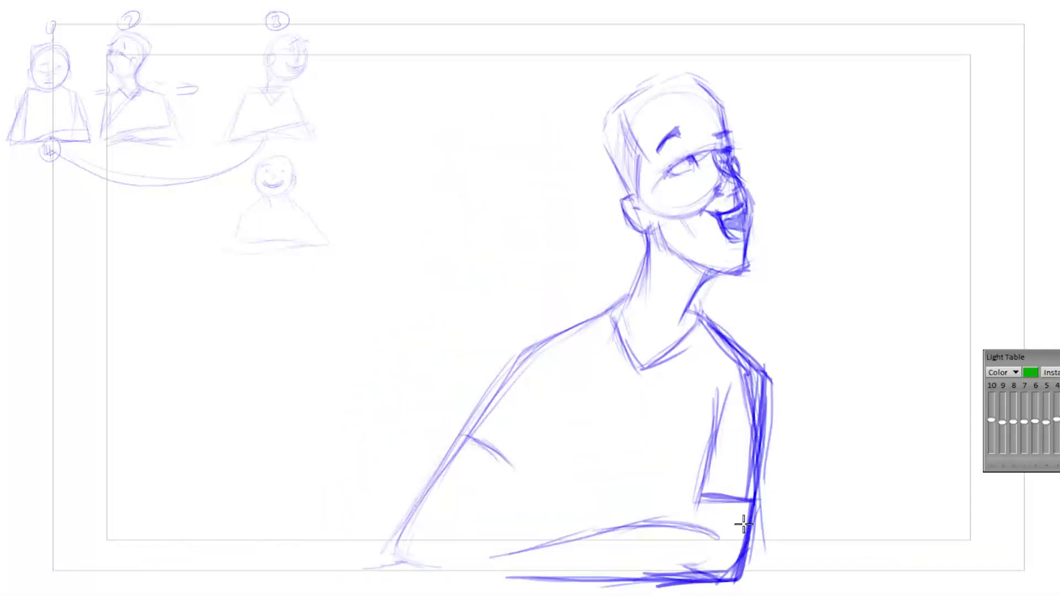
mouse_move(721, 499)
left_mouse_down()
mouse_move(770, 506)
mouse_move(756, 504)
mouse_move(765, 371)
left_mouse_up()
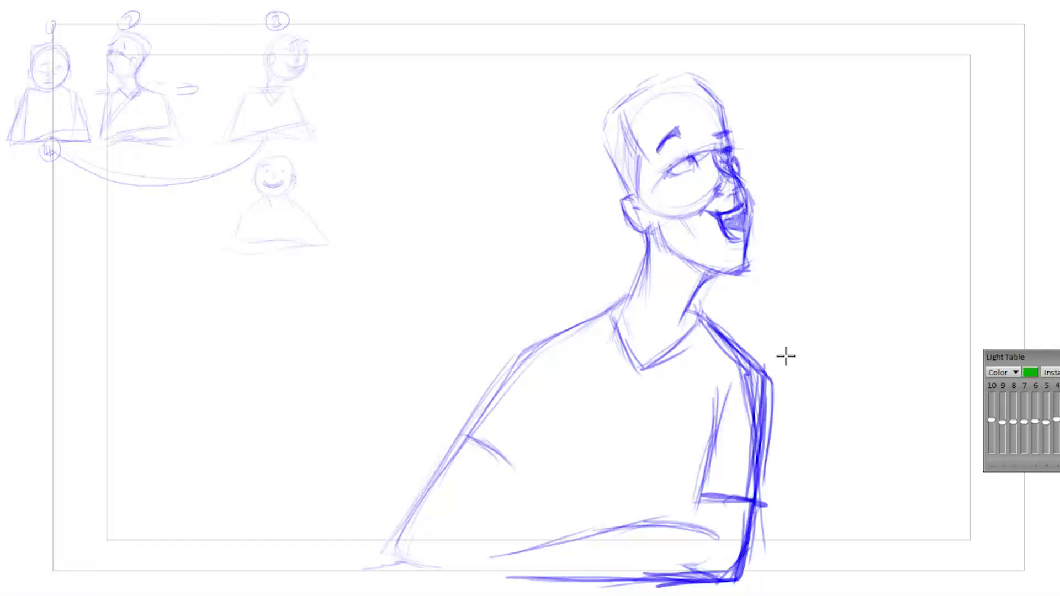
Step: Clean up the third pose's jawline and darken the front of the neck, checking against the neighbouring pose
key("Left")
key("Right")
key("Left")
key("Right")
key("Left")
key("Right")
mouse_move(718, 268)
left_mouse_down()
mouse_move(737, 263)
mouse_move(697, 264)
mouse_move(744, 269)
mouse_move(759, 253)
mouse_move(718, 276)
mouse_move(667, 256)
left_mouse_up()
key("Left")
key("Right")
left_click_drag(693, 292, 684, 322)
left_click_drag(711, 274, 682, 324)
key("Left")
key("Right")
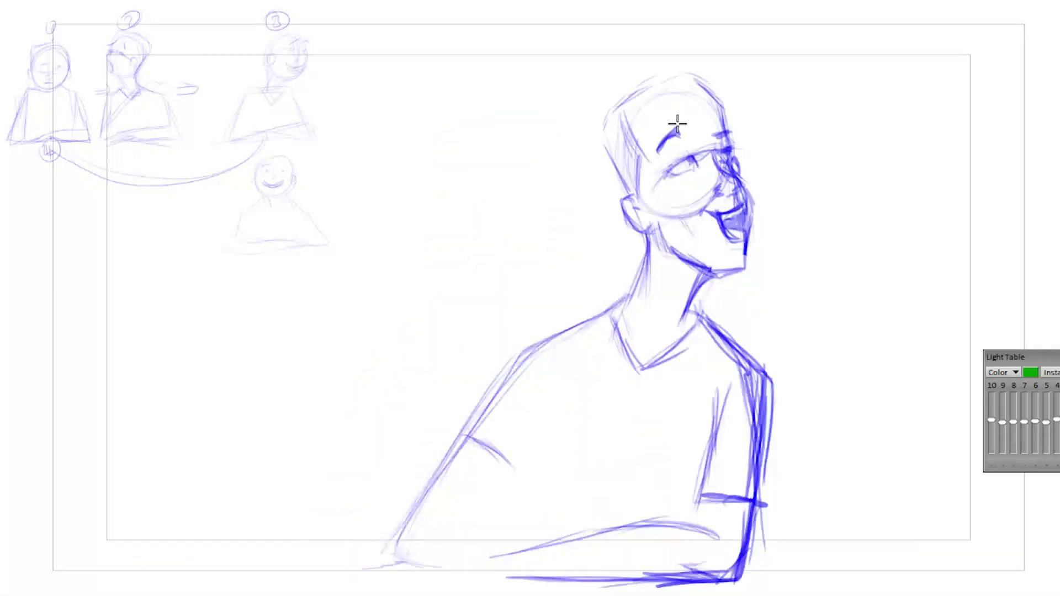
Step: Redraw the third pose's skull and hair outline from the back of the head to the forehead
mouse_move(601, 159)
left_mouse_down()
mouse_move(598, 124)
mouse_move(615, 95)
mouse_move(608, 102)
mouse_move(688, 69)
mouse_move(724, 95)
mouse_move(734, 139)
left_mouse_up()
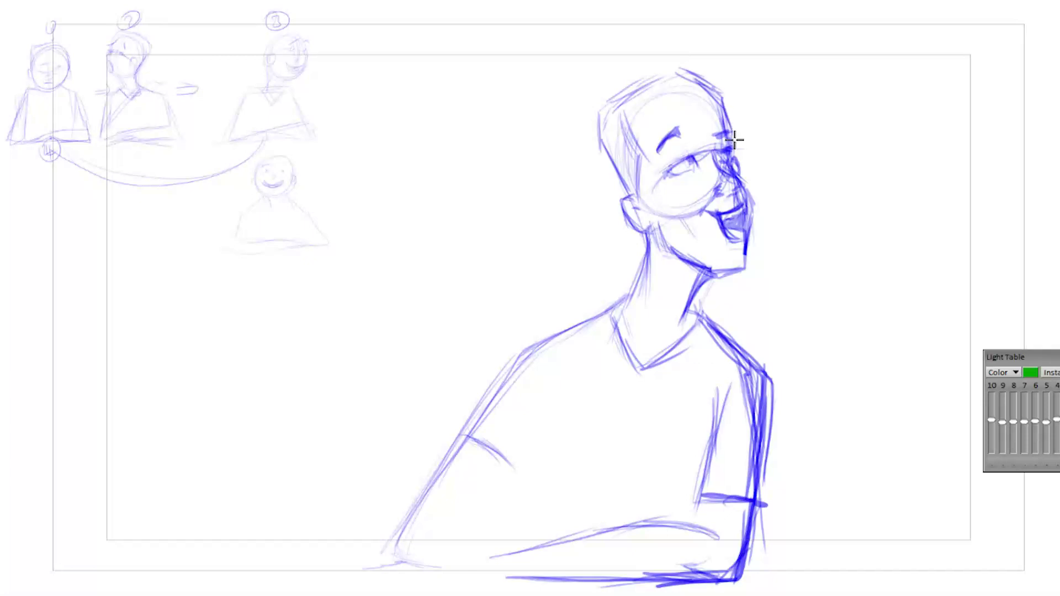
key("Left")
key("Right")
Step: Draw the inner edges of the third pose's back sleeve and upper arm, with fold lines near the shoulder
left_click_drag(528, 471, 549, 435)
mouse_move(548, 371)
left_mouse_down()
mouse_move(561, 398)
mouse_move(591, 346)
left_mouse_up()
mouse_move(563, 415)
left_mouse_down()
mouse_move(530, 478)
mouse_move(514, 471)
mouse_move(504, 497)
left_mouse_up()
mouse_move(484, 538)
left_mouse_down()
mouse_move(512, 489)
mouse_move(478, 537)
left_mouse_up()
left_click_drag(513, 487, 466, 546)
key("Left")
key("Right")
key("Left")
key("Right")
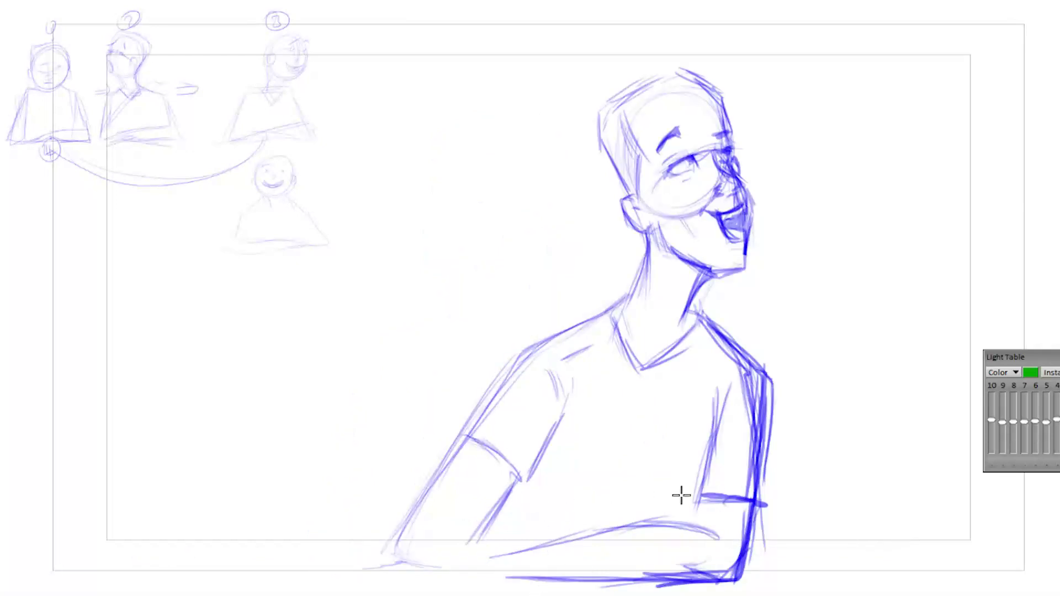
Step: Round off the third pose's front elbow and rough in the crossed forearms beside the front sleeve
key("Left")
key("Right")
key("Left")
key("Right")
mouse_move(700, 499)
left_mouse_down()
mouse_move(680, 492)
mouse_move(646, 506)
left_mouse_up()
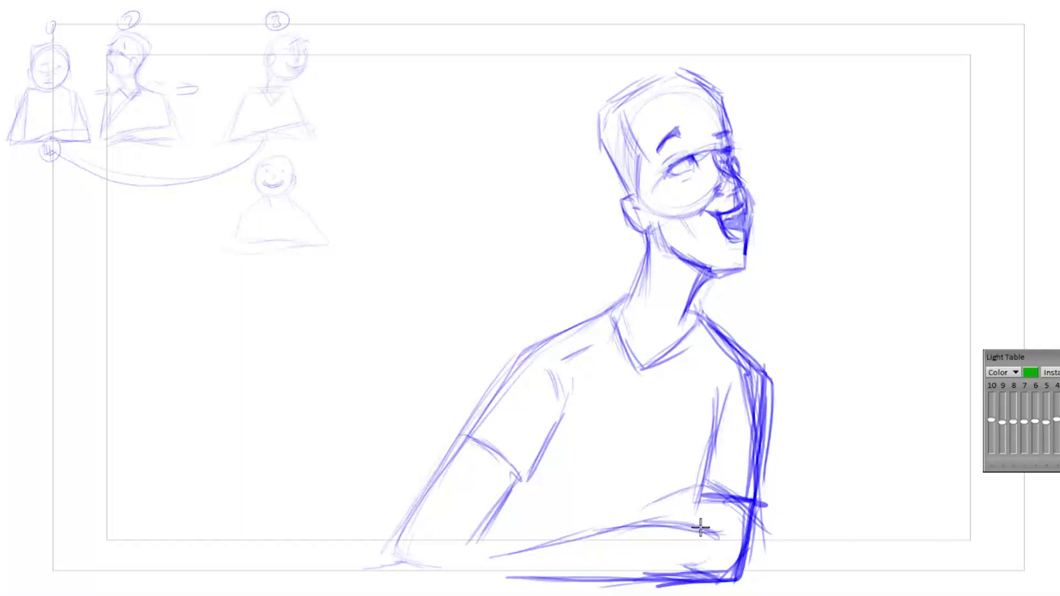
mouse_move(676, 521)
left_mouse_down()
mouse_move(713, 518)
mouse_move(742, 539)
mouse_move(743, 558)
mouse_move(721, 523)
mouse_move(643, 500)
left_mouse_up()
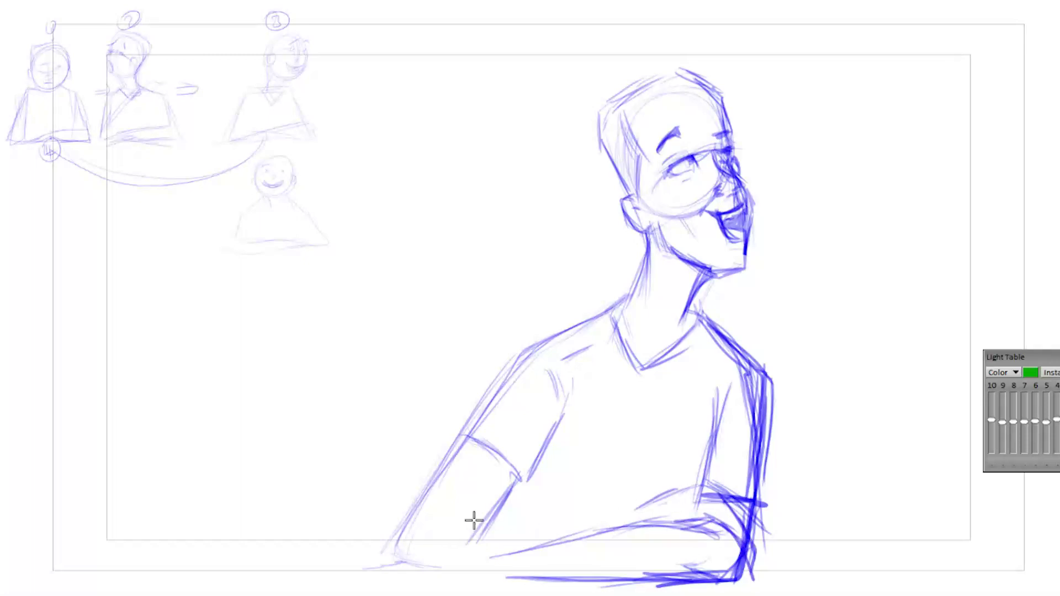
Step: Draw the upper edge of the third pose's crossed forearms and round the back elbow into the lower edge
mouse_move(427, 537)
left_mouse_down()
mouse_move(464, 518)
mouse_move(690, 486)
left_mouse_up()
left_click_drag(459, 516, 695, 486)
mouse_move(402, 530)
left_mouse_down()
mouse_move(402, 570)
mouse_move(486, 574)
left_mouse_up()
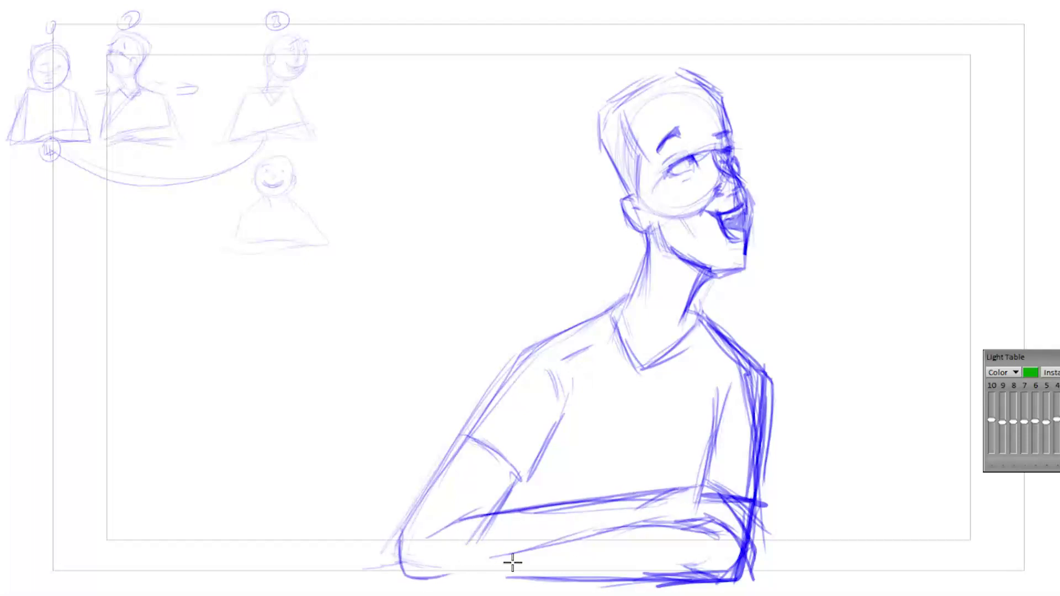
mouse_move(398, 545)
left_mouse_down()
mouse_move(471, 577)
mouse_move(549, 558)
mouse_move(540, 573)
mouse_move(481, 576)
left_mouse_up()
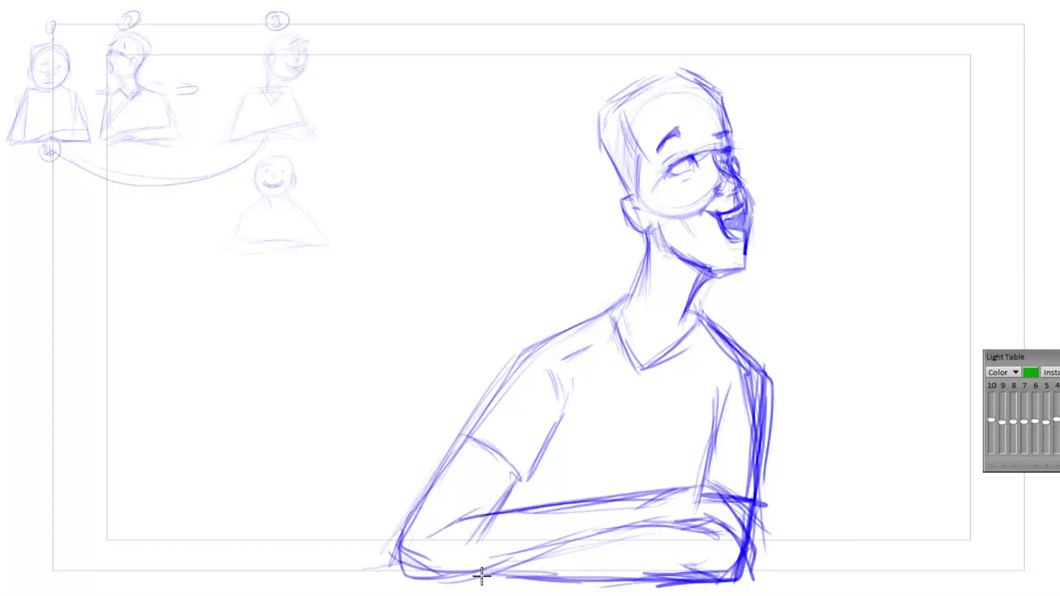
left_click_drag(557, 548, 484, 567)
Step: Compare the third pose with the neighbouring poses and redraw its V-shaped neckline as a round collar
key("Left")
key("Right")
key("Right")
key("Left")
key("Right")
key("Left")
key("Right")
key("Left")
mouse_move(620, 360)
left_mouse_down()
mouse_move(611, 315)
mouse_move(672, 367)
mouse_move(699, 321)
mouse_move(707, 338)
left_mouse_up()
Step: Flip back and forth through the full-size key poses to check how the character's poses flow together
key("Right")
key("Left")
key("Right")
key("Left")
key("Right")
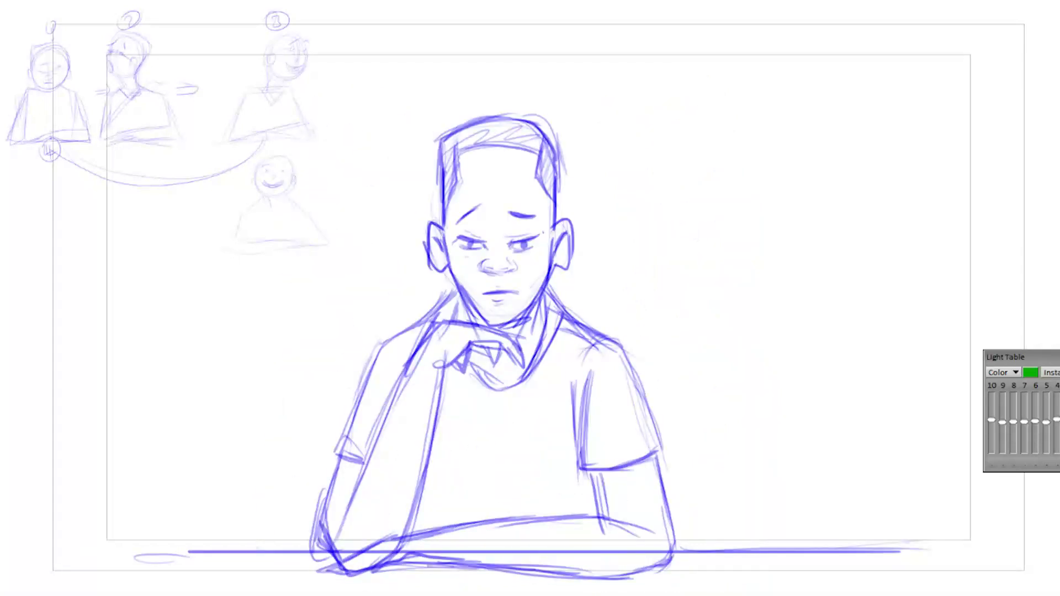
key("Left")
key("Right")
key("Left")
key("Left")
key("Right")
key("Right")
key("Left")
key("Right")
key("Left")
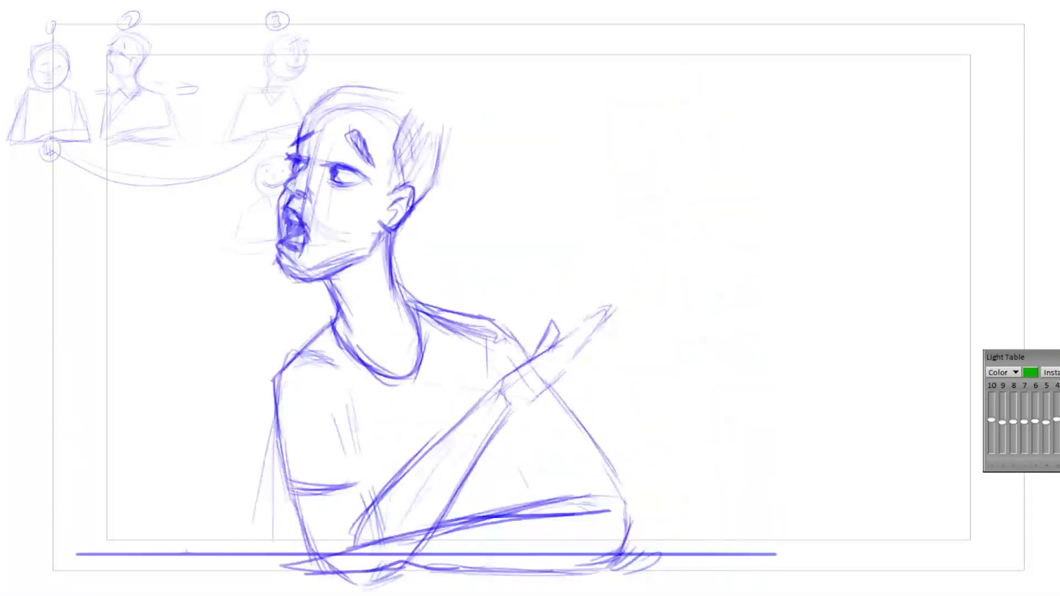
key("Right")
key("Left")
key("Right")
key("Left")
key("Right")
key("Left")
key("Left")
key("Right")
key("Right")
key("Left")
key("Left")
key("Right")
key("Left")
key("Right")
key("Right")
key("Left")
key("Right")
key("Left")
key("Right")
key("Left")
key("Right")
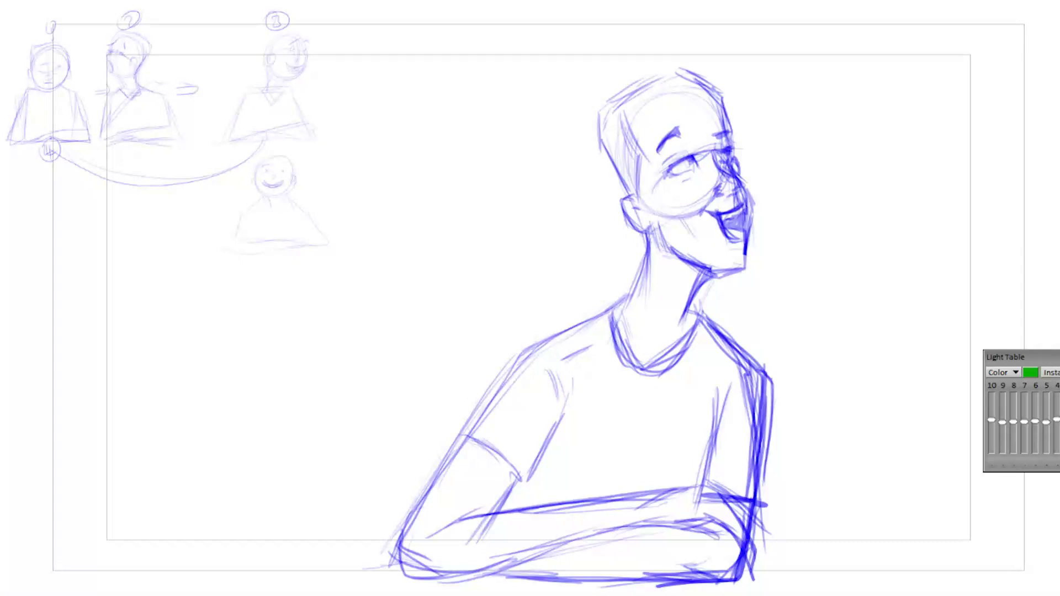
key("Left")
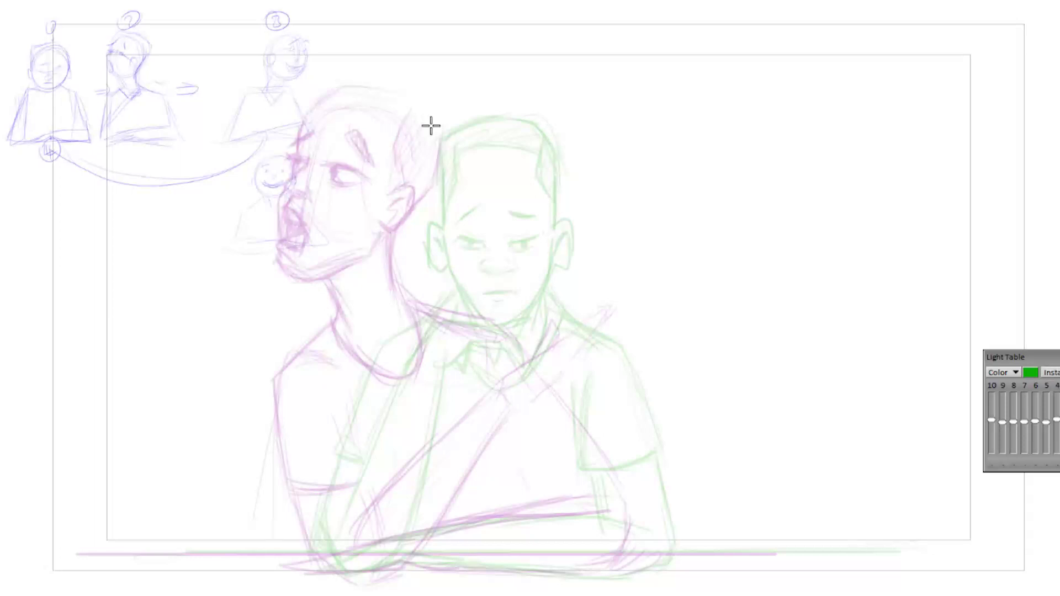
Step: Block in the in-between pose's head between the first two poses, with a circle, centre and eye lines, and brows
mouse_move(382, 244)
left_mouse_down()
mouse_move(480, 182)
mouse_move(431, 237)
mouse_move(361, 133)
mouse_move(472, 145)
mouse_move(462, 211)
mouse_move(403, 208)
left_mouse_up()
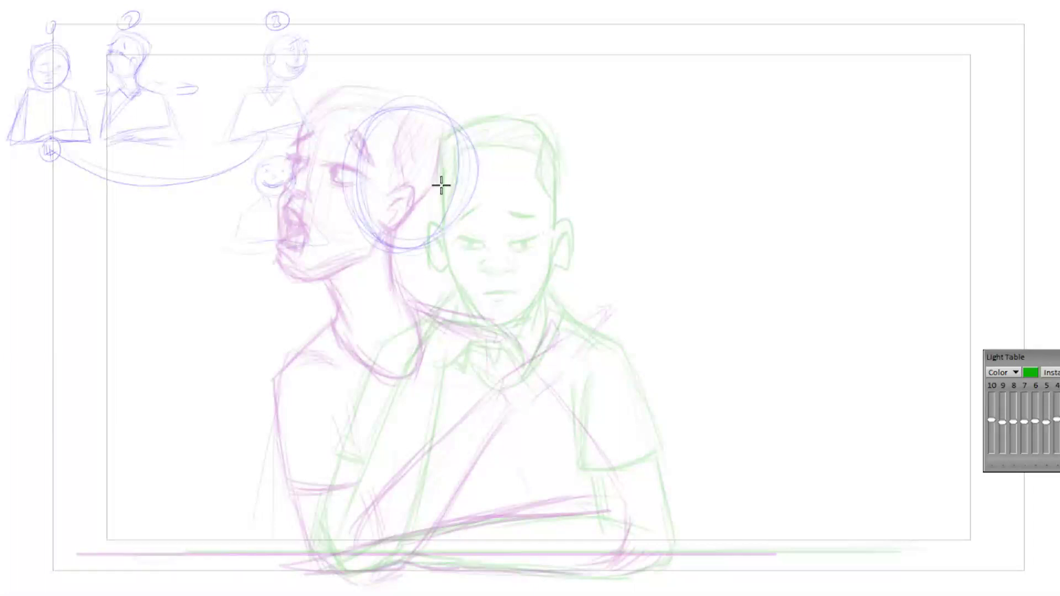
left_click_drag(387, 243, 412, 136)
left_click_drag(364, 175, 436, 202)
left_click_drag(362, 177, 421, 192)
mouse_move(378, 154)
left_mouse_down()
mouse_move(380, 226)
mouse_move(406, 246)
mouse_move(378, 149)
mouse_move(389, 145)
left_mouse_up()
left_click_drag(459, 186, 436, 167)
mouse_move(356, 152)
left_mouse_down()
mouse_move(349, 210)
mouse_move(361, 258)
mouse_move(347, 181)
mouse_move(363, 288)
left_mouse_up()
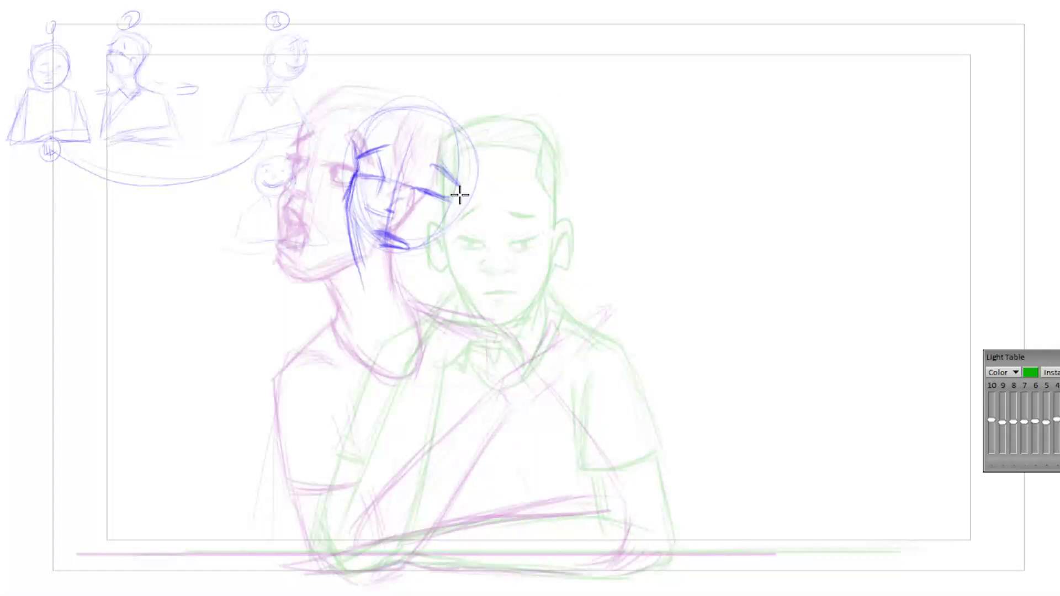
Step: Draw the in-between pose's cheek and jaw contour, eyes, nose and mouth
mouse_move(469, 165)
left_mouse_down()
mouse_move(476, 147)
mouse_move(475, 213)
mouse_move(443, 263)
mouse_move(387, 293)
left_mouse_up()
mouse_move(350, 208)
left_mouse_down()
mouse_move(372, 276)
mouse_move(423, 276)
left_mouse_up()
mouse_move(375, 171)
left_mouse_down()
mouse_move(368, 207)
mouse_move(409, 187)
mouse_move(388, 212)
mouse_move(379, 185)
mouse_move(361, 209)
mouse_move(374, 221)
mouse_move(422, 220)
mouse_move(389, 259)
left_mouse_up()
mouse_move(405, 181)
left_mouse_down()
mouse_move(358, 183)
mouse_move(362, 172)
mouse_move(347, 186)
mouse_move(367, 170)
mouse_move(357, 186)
mouse_move(403, 185)
mouse_move(433, 204)
left_mouse_up()
mouse_move(364, 182)
left_mouse_down()
mouse_move(371, 217)
mouse_move(396, 231)
left_mouse_up()
left_click_drag(362, 265, 385, 273)
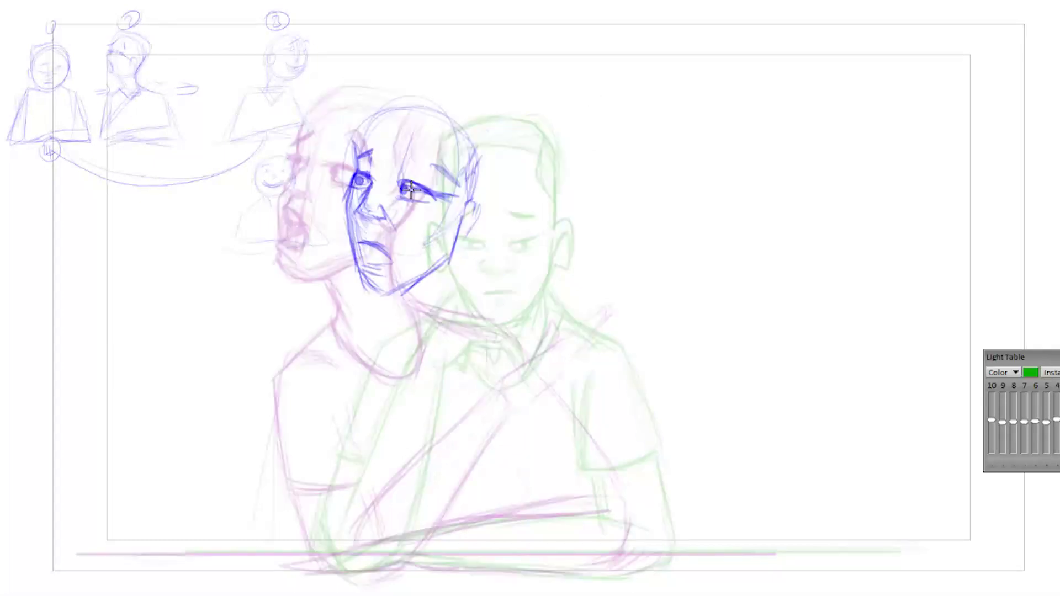
Step: Add the in-between pose's eyebrows, side hair and skull outline
left_click_drag(354, 161, 375, 146)
mouse_move(403, 161)
left_mouse_down()
mouse_move(457, 161)
mouse_move(467, 143)
mouse_move(454, 155)
mouse_move(469, 176)
mouse_move(489, 131)
left_mouse_up()
left_click_drag(358, 141, 381, 97)
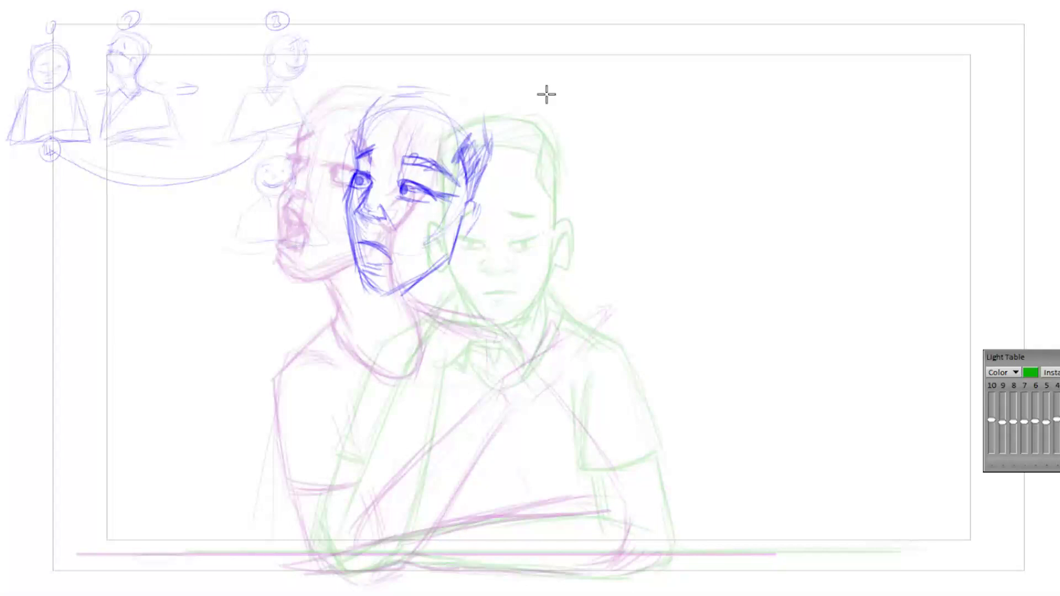
Step: Shade the in-between pose's mouth and add the ear, neck and collar
mouse_move(378, 250)
left_mouse_down()
mouse_move(368, 251)
mouse_move(379, 265)
left_mouse_up()
left_click_drag(457, 205, 458, 296)
left_click_drag(456, 249, 458, 311)
left_click_drag(398, 293, 412, 330)
left_click_drag(455, 288, 478, 331)
mouse_move(403, 305)
left_mouse_down()
mouse_move(411, 331)
mouse_move(393, 348)
left_mouse_up()
mouse_move(405, 310)
left_mouse_down()
mouse_move(393, 346)
mouse_move(409, 372)
mouse_move(403, 367)
mouse_move(437, 385)
mouse_move(482, 371)
mouse_move(457, 390)
mouse_move(486, 338)
left_mouse_up()
left_click_drag(456, 293, 485, 340)
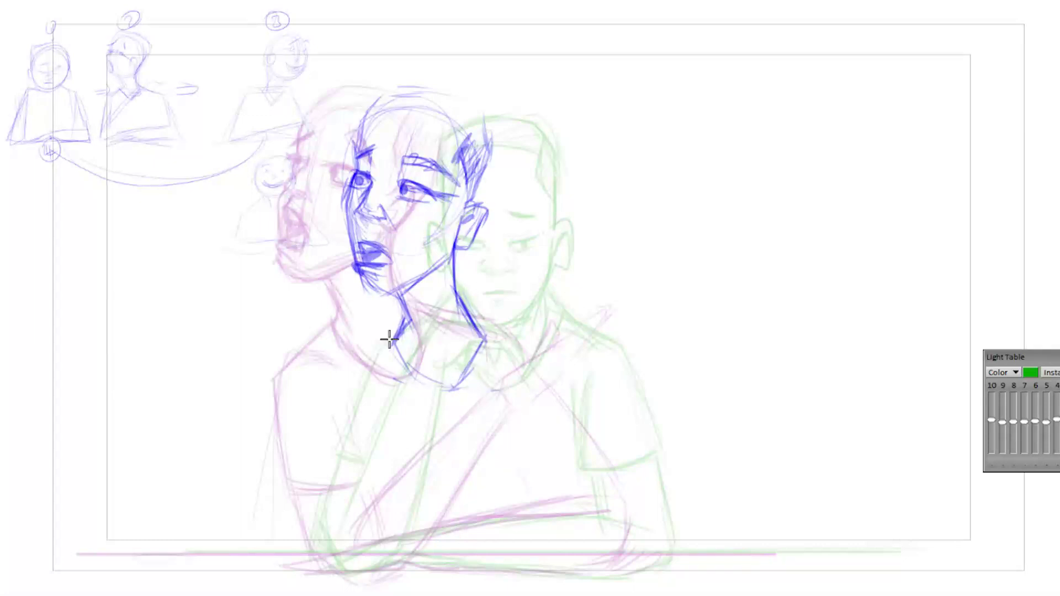
Step: Sketch the in-between pose's shoulder line behind the neck, checking its placement against the neighbouring poses
key("Left")
key("Right")
key("Left")
key("Right")
key("Left")
key("Left")
key("Right")
key("Left")
left_click(494, 321)
left_click_drag(618, 342, 613, 347)
left_click_drag(551, 332, 510, 330)
mouse_move(457, 303)
left_mouse_down()
mouse_move(547, 339)
mouse_move(508, 323)
mouse_move(559, 362)
left_mouse_up()
left_click_drag(564, 367, 548, 342)
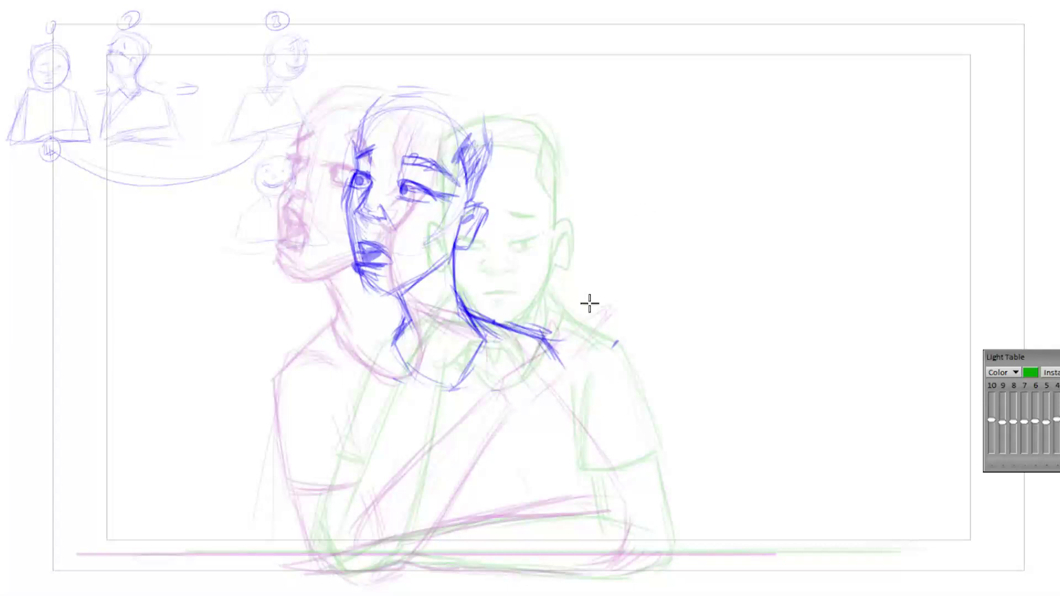
Step: Sketch the in-between pose's opposite shoulder, sloping from the collar to the start of the upper arm
key("Left")
key("Right")
key("Left")
key("Right")
left_click_drag(402, 323, 324, 369)
mouse_move(402, 323)
left_mouse_down()
mouse_move(342, 354)
mouse_move(324, 395)
mouse_move(324, 367)
mouse_move(325, 425)
left_mouse_up()
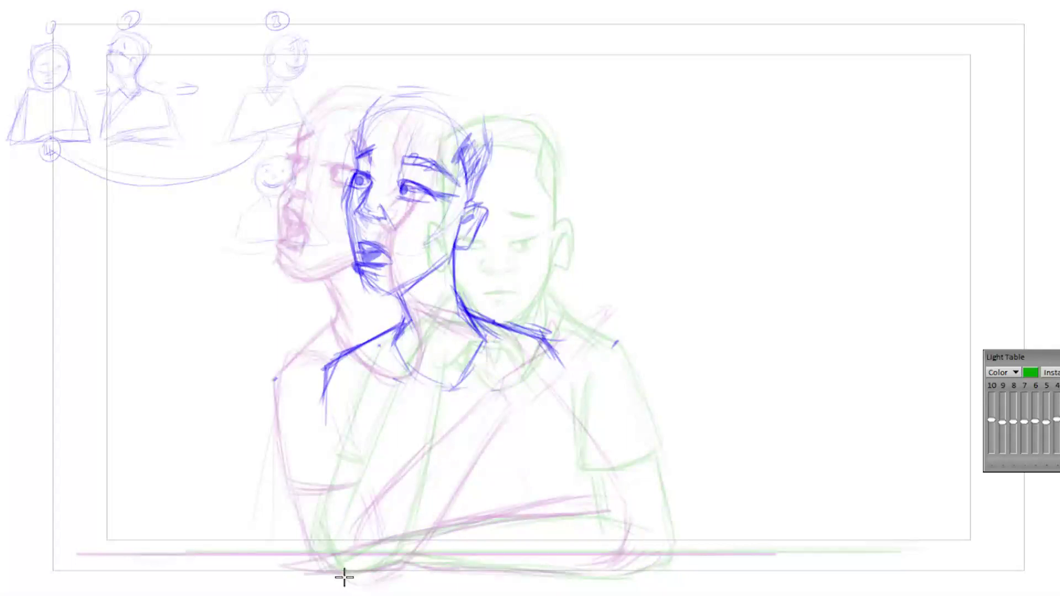
Step: Draw the outer edge of the in-between pose's raised arm, the rounded elbow and the forearm's inner edge
left_click_drag(337, 573, 323, 492)
left_click_drag(331, 372, 326, 565)
mouse_move(335, 565)
left_mouse_down()
mouse_move(322, 469)
mouse_move(341, 353)
left_mouse_up()
left_click_drag(325, 436, 375, 339)
mouse_move(323, 510)
left_mouse_down()
mouse_move(321, 416)
mouse_move(331, 575)
left_mouse_up()
mouse_move(317, 470)
left_mouse_down()
mouse_move(320, 398)
mouse_move(332, 567)
left_mouse_up()
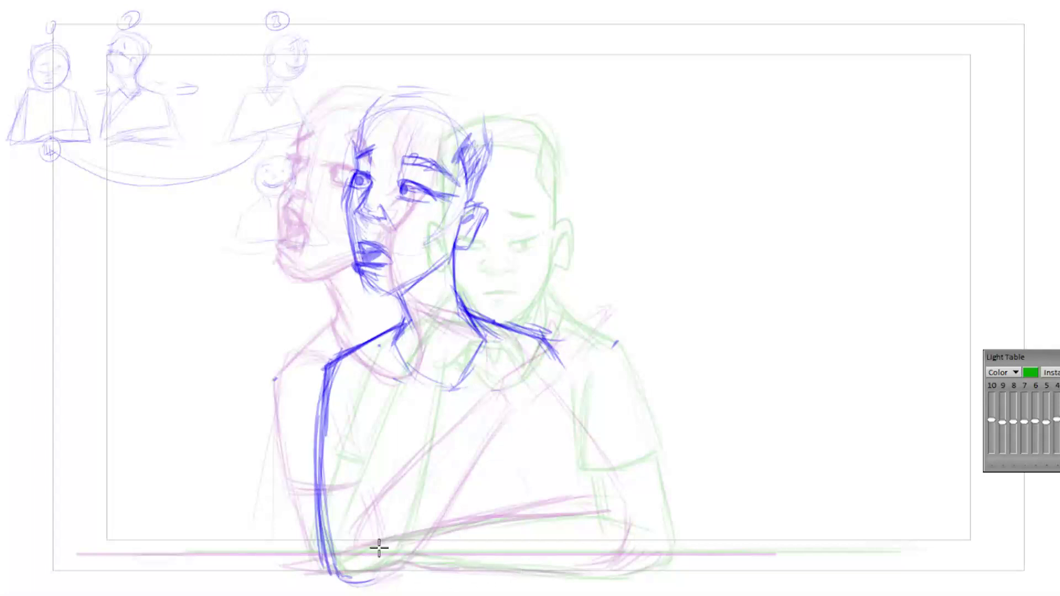
mouse_move(341, 568)
left_mouse_down()
mouse_move(350, 580)
mouse_move(382, 566)
mouse_move(373, 580)
mouse_move(410, 503)
left_mouse_up()
mouse_move(363, 584)
left_mouse_down()
mouse_move(441, 367)
mouse_move(406, 512)
mouse_move(360, 580)
left_mouse_up()
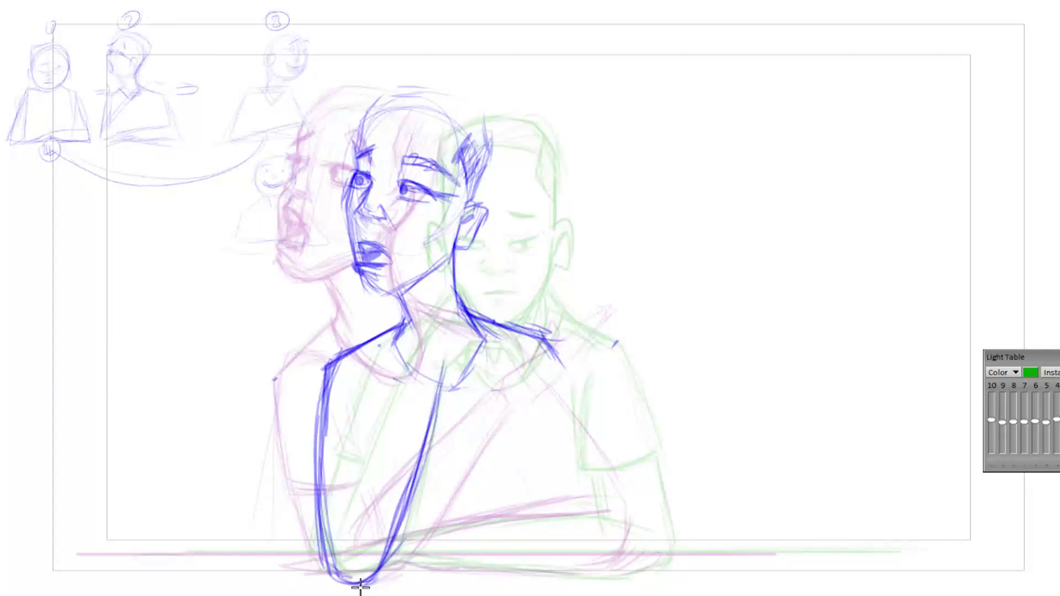
Step: Add the raised forearm's other edge and rough in the hand under the chin, comparing with neighbouring poses
mouse_move(381, 407)
left_mouse_down()
mouse_move(339, 514)
mouse_move(405, 367)
mouse_move(431, 331)
mouse_move(464, 313)
left_mouse_up()
mouse_move(534, 328)
left_mouse_down()
mouse_move(477, 322)
mouse_move(543, 341)
mouse_move(509, 352)
mouse_move(484, 342)
left_mouse_up()
mouse_move(450, 383)
left_mouse_down()
mouse_move(479, 354)
mouse_move(459, 364)
mouse_move(469, 356)
mouse_move(538, 367)
left_mouse_up()
key("Left")
key("Right")
key("Left")
key("Right")
key("Right")
key("Left")
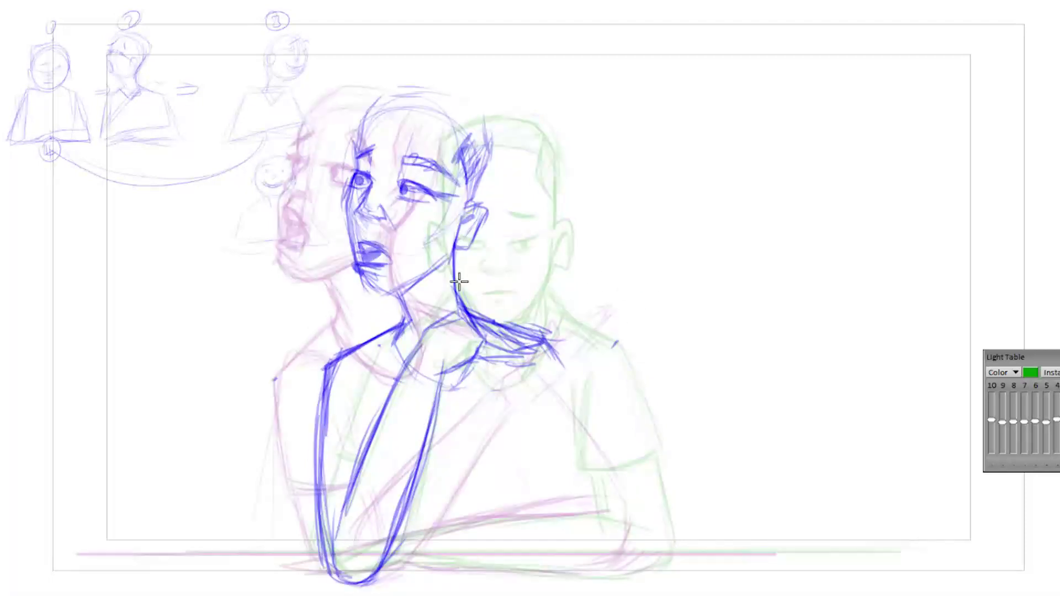
Step: Refine the in-between pose's chin and check the drawing against the neighbouring poses
mouse_move(366, 289)
left_mouse_down()
mouse_move(426, 279)
mouse_move(389, 285)
left_mouse_up()
key("Left")
key("Right")
key("Left")
key("Right")
key("Right")
key("Left")
key("Left")
key("Right")
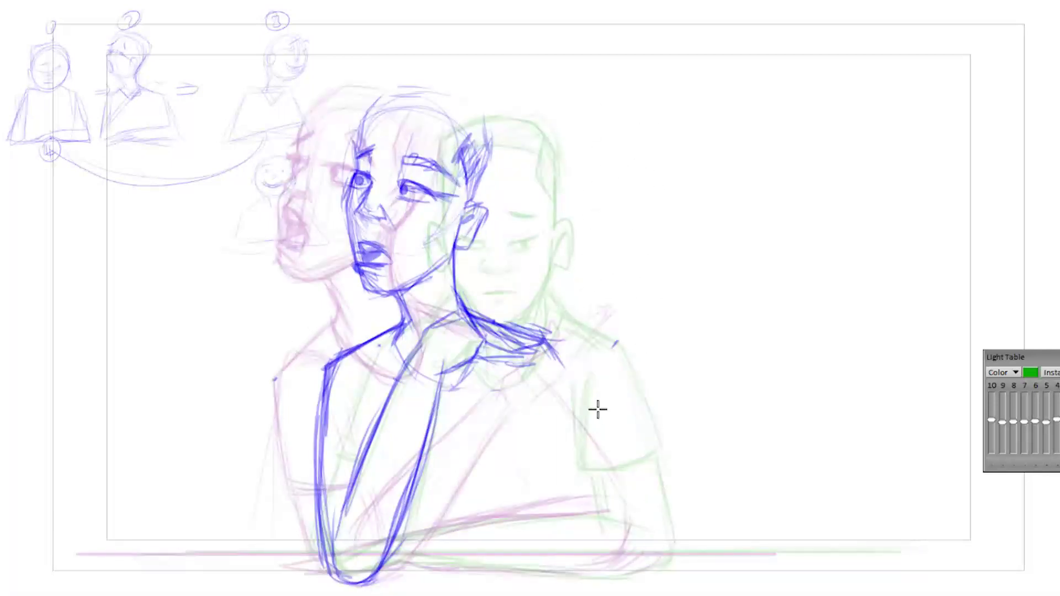
Step: Draw the in-between pose's other upper arm, its elbow and the forearm resting along the table
mouse_move(573, 381)
left_mouse_down()
mouse_move(636, 503)
mouse_move(647, 558)
mouse_move(651, 535)
mouse_move(640, 568)
mouse_move(654, 544)
mouse_move(661, 553)
mouse_move(633, 574)
left_mouse_up()
left_click_drag(627, 487, 652, 562)
mouse_move(618, 520)
left_mouse_down()
mouse_move(492, 516)
mouse_move(439, 533)
left_mouse_up()
mouse_move(506, 516)
left_mouse_down()
mouse_move(394, 541)
mouse_move(437, 531)
left_mouse_up()
left_click_drag(656, 578, 392, 554)
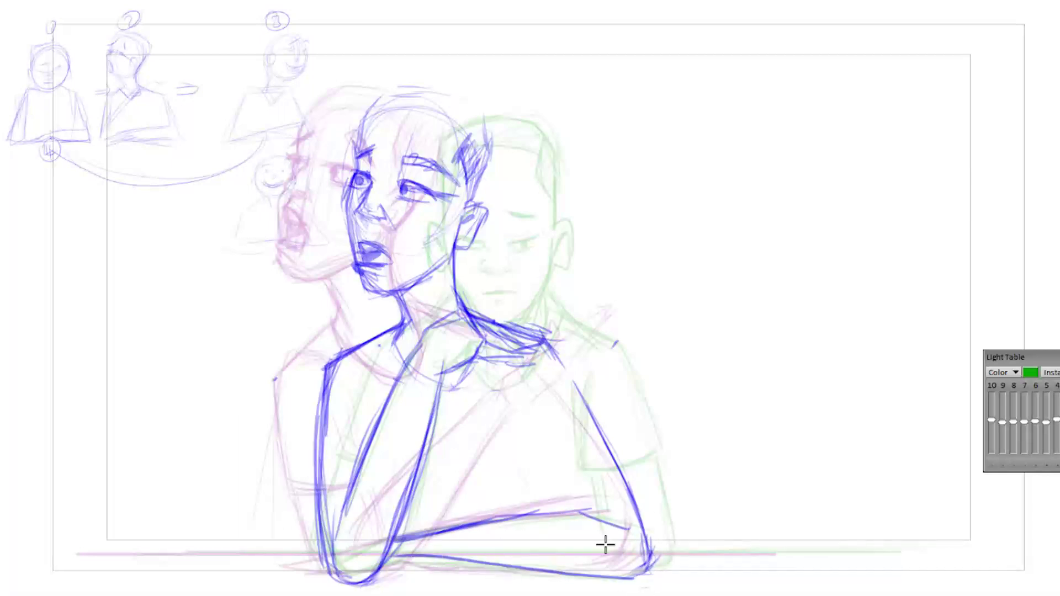
mouse_move(623, 577)
left_mouse_down()
mouse_move(297, 564)
mouse_move(320, 563)
left_mouse_up()
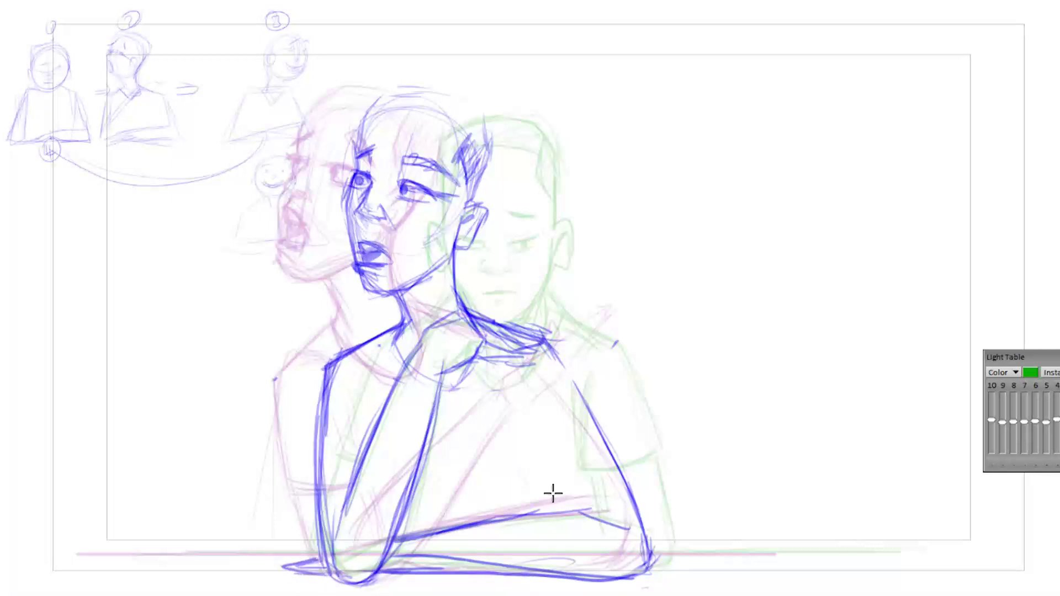
Step: Add the resting arm's sleeve hem and inner edge, and erase the rough shoulder, hand and collar lines
left_click_drag(592, 468, 539, 489)
left_click_drag(539, 418, 554, 459)
mouse_move(529, 418)
left_mouse_down()
mouse_move(566, 503)
mouse_move(525, 361)
mouse_move(571, 497)
left_mouse_up()
mouse_move(552, 458)
left_mouse_down()
mouse_move(519, 417)
mouse_move(537, 310)
mouse_move(493, 360)
mouse_move(467, 348)
left_mouse_up()
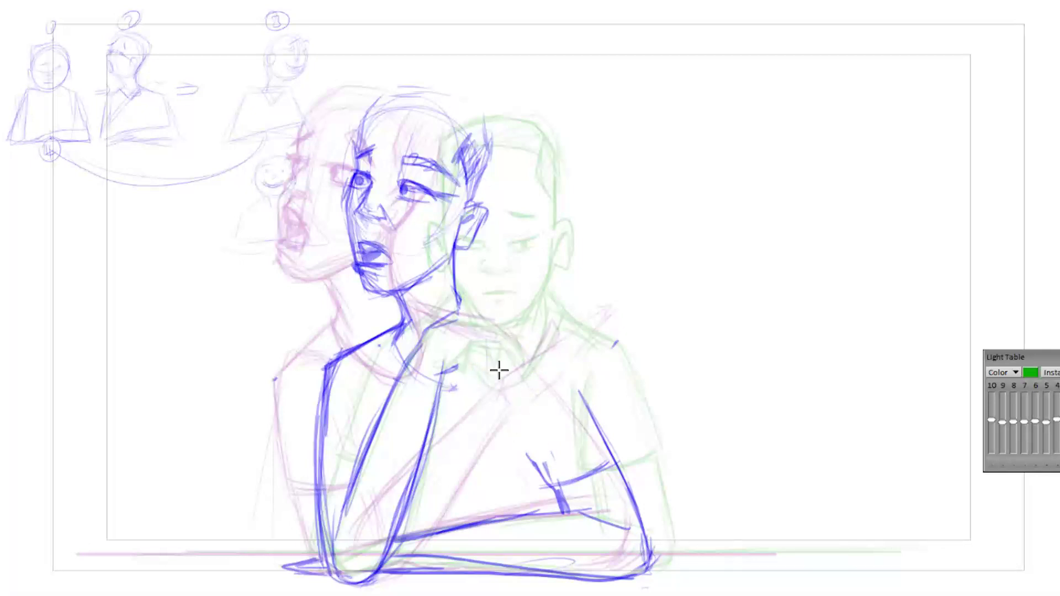
Step: Draw the in-between pose's back-of-neck and shoulder line, plus the resting arm's sleeve hem and inner and outer edges
mouse_move(459, 289)
left_mouse_down()
mouse_move(525, 341)
mouse_move(504, 333)
mouse_move(550, 353)
mouse_move(603, 412)
mouse_move(540, 346)
mouse_move(611, 449)
mouse_move(528, 333)
mouse_move(469, 303)
mouse_move(453, 254)
left_mouse_up()
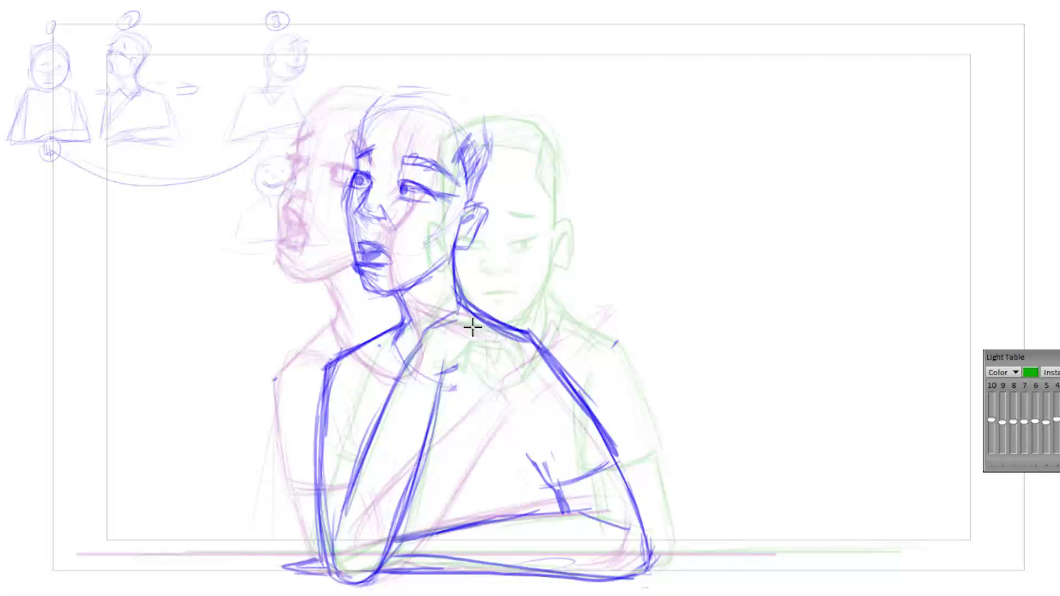
left_click_drag(613, 452, 544, 484)
mouse_move(519, 428)
left_mouse_down()
mouse_move(545, 480)
mouse_move(516, 386)
left_mouse_up()
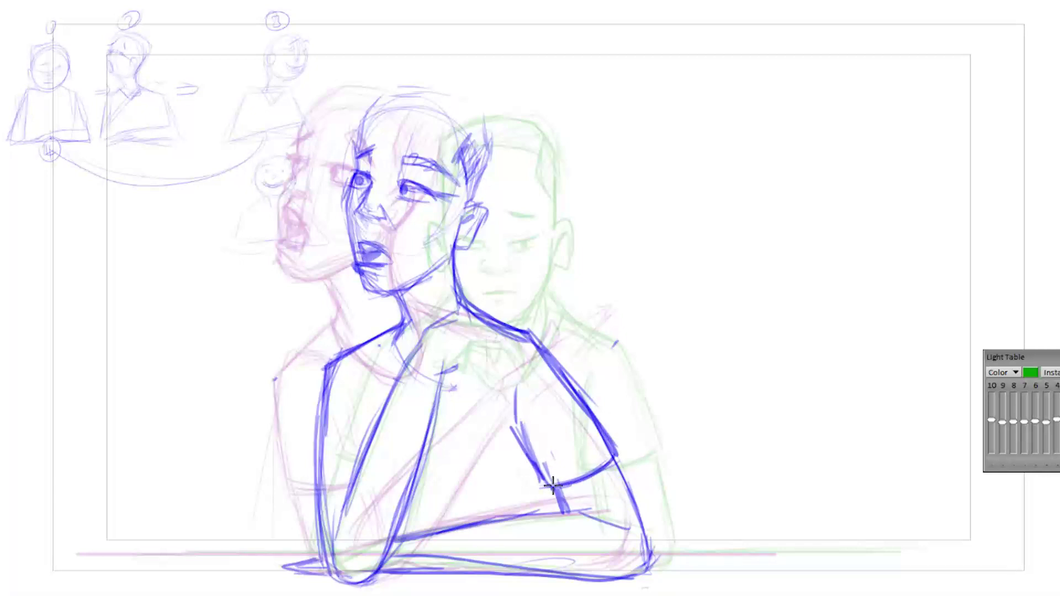
left_click_drag(598, 450, 660, 575)
key("Right")
key("Left")
key("Right")
key("Left")
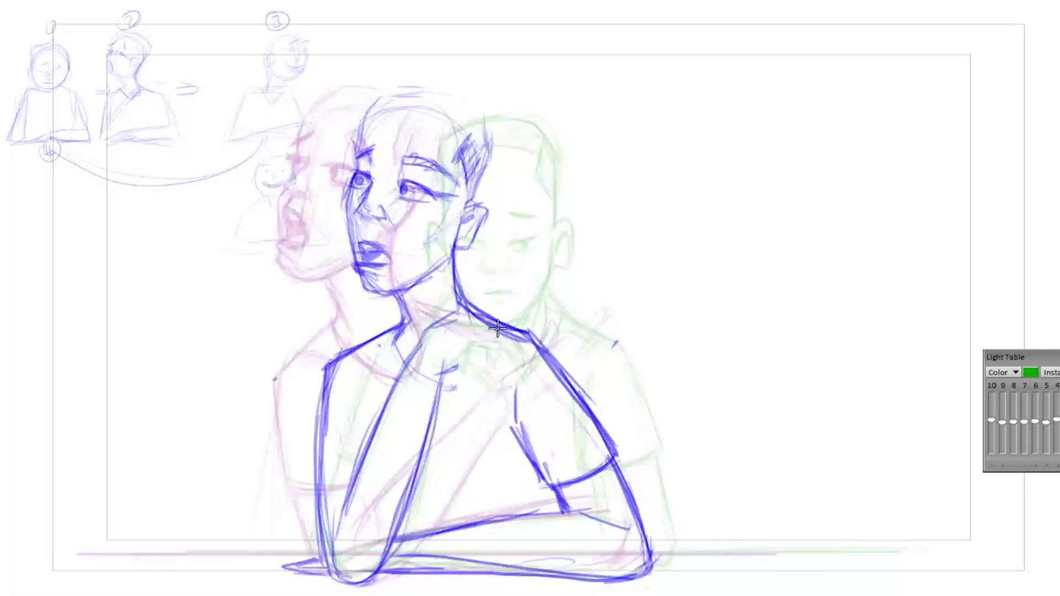
Step: Draw the raised hand's curled fingers and wrist under the in-between pose's chin, checking against a neighbouring pose
left_click_drag(478, 323, 466, 380)
left_click_drag(481, 326, 459, 389)
left_click_drag(393, 334, 402, 373)
key("ctrl+z")
mouse_move(425, 329)
left_mouse_down()
mouse_move(453, 319)
mouse_move(516, 365)
mouse_move(472, 380)
left_mouse_up()
key("Left")
key("Right")
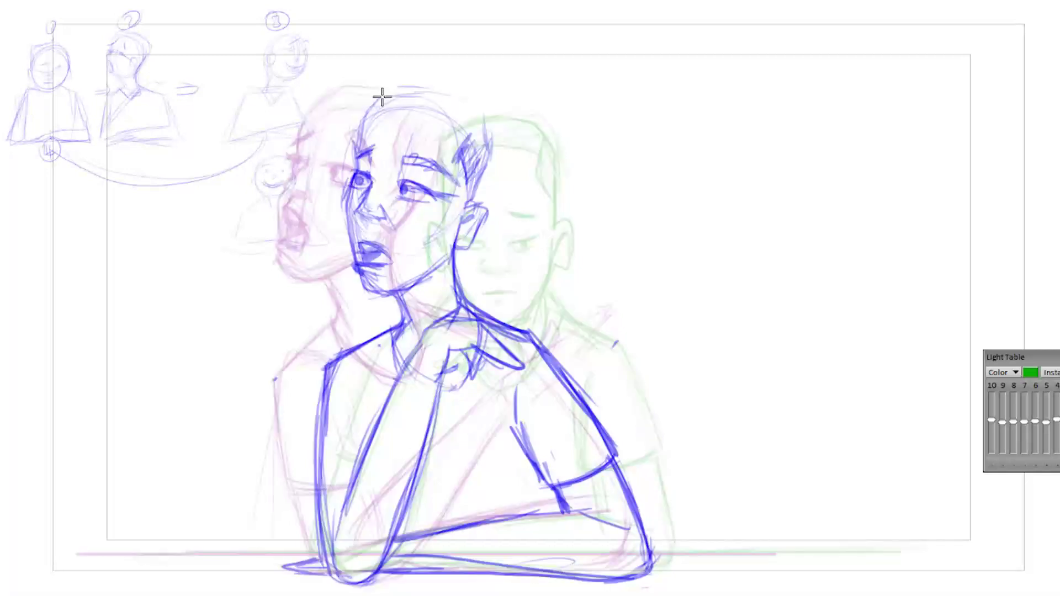
Step: Add the raised arm's sleeve outline and hem, and a fold line on the shirt beside it
key("Right")
key("Left")
key("Right")
key("Left")
mouse_move(323, 471)
left_mouse_down()
mouse_move(331, 474)
mouse_move(307, 476)
mouse_move(328, 366)
mouse_move(309, 466)
mouse_move(341, 481)
left_mouse_up()
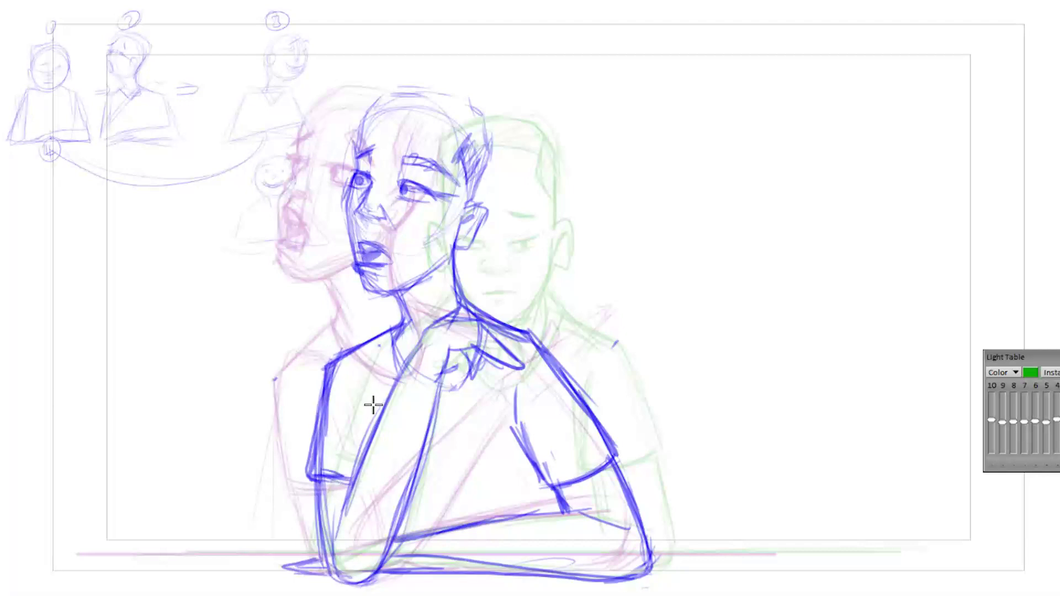
left_click_drag(359, 386, 369, 428)
Step: Flip back and forth through all poses to examine how the in-between leads into the second and third key poses
key("Right")
key("Left")
key("Right")
key("Left")
key("Right")
key("Left")
key("Left")
key("Right")
key("Right")
key("Left")
key("Left")
key("Right")
key("Right")
key("Left")
key("Left")
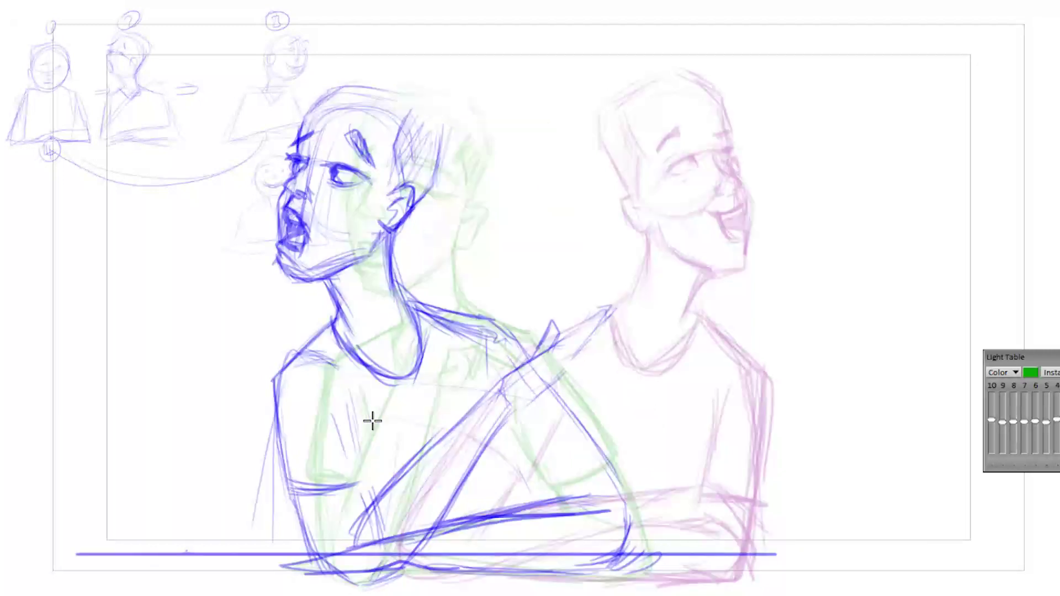
key("Right")
key("Right")
key("Right")
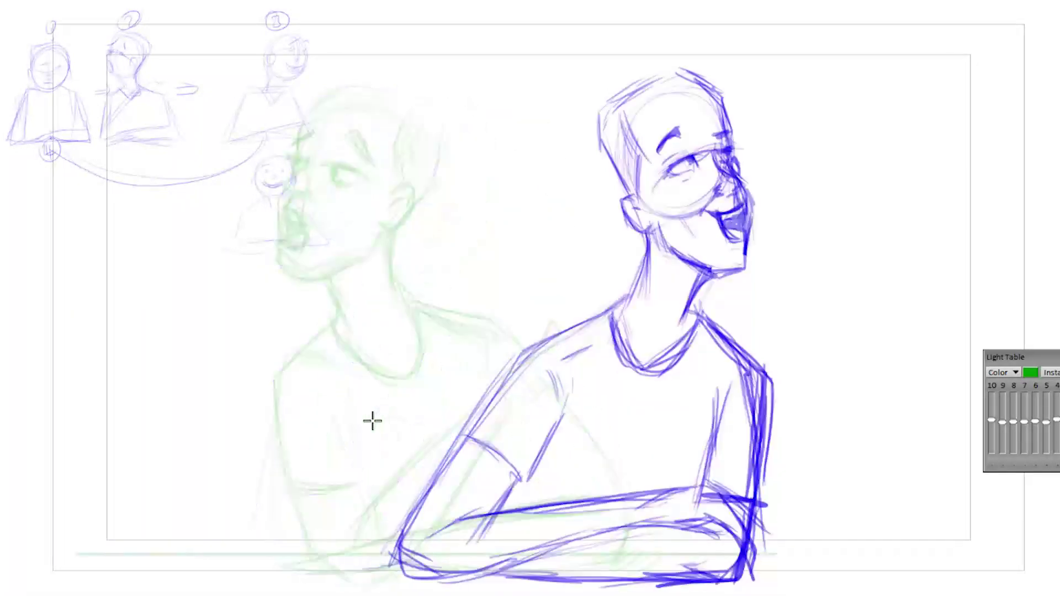
key("Left")
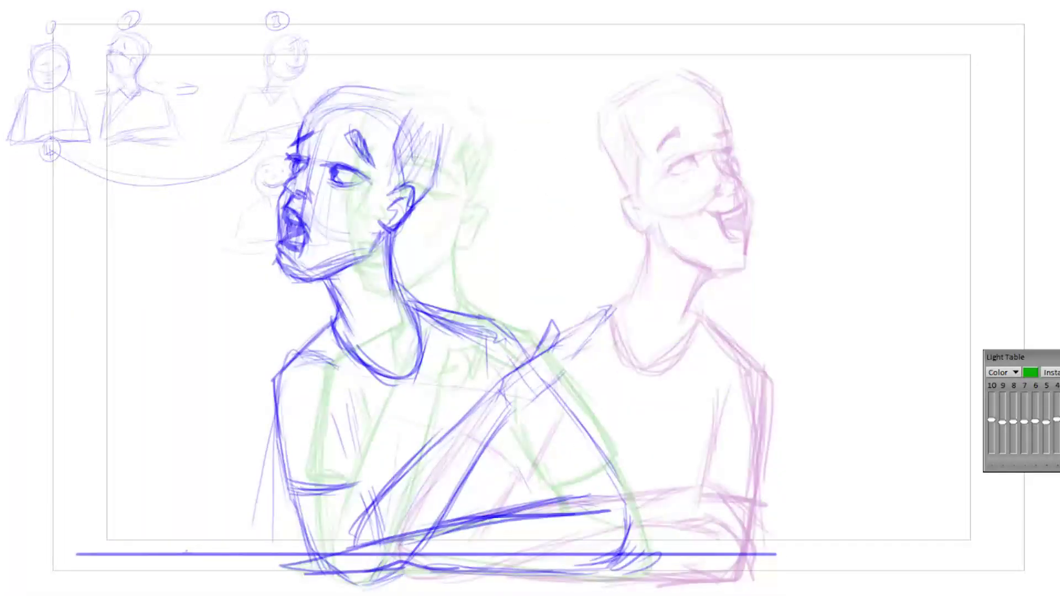
key("Right")
key("Right")
key("Left")
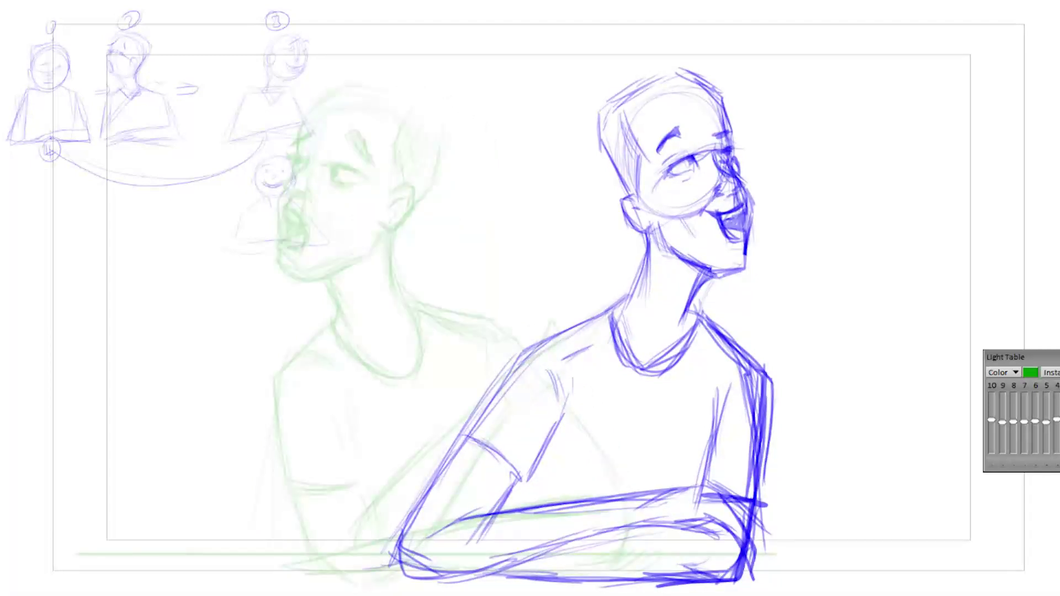
key("Left")
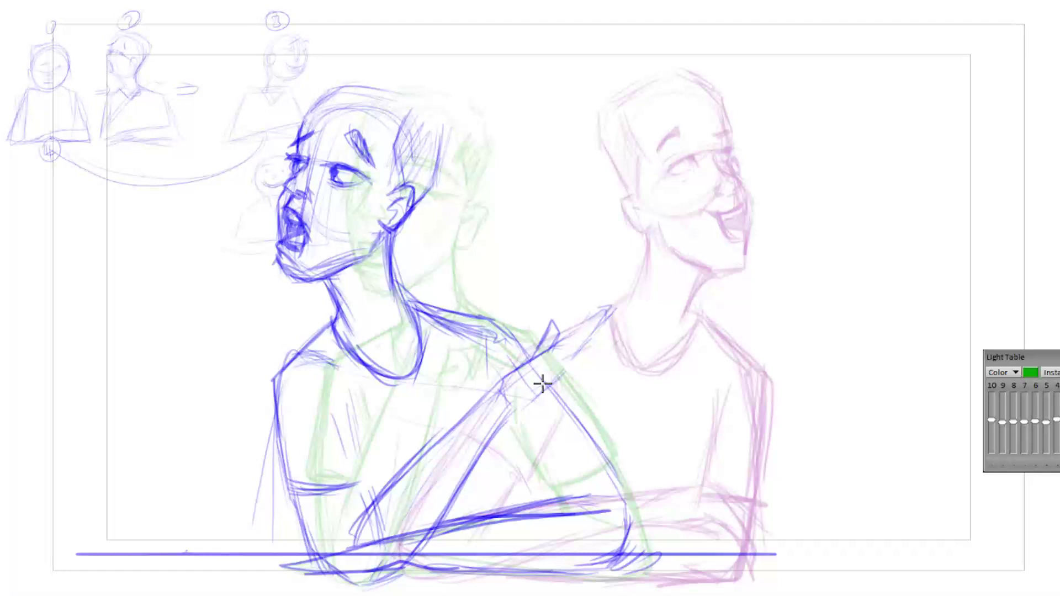
key("Left")
key("Right")
key("Left")
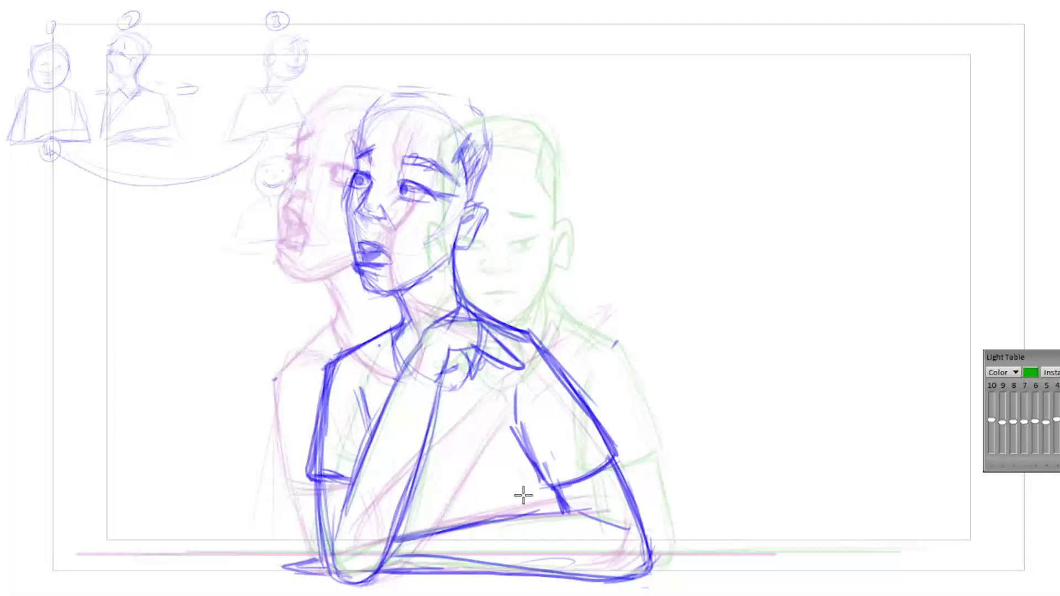
key("Left")
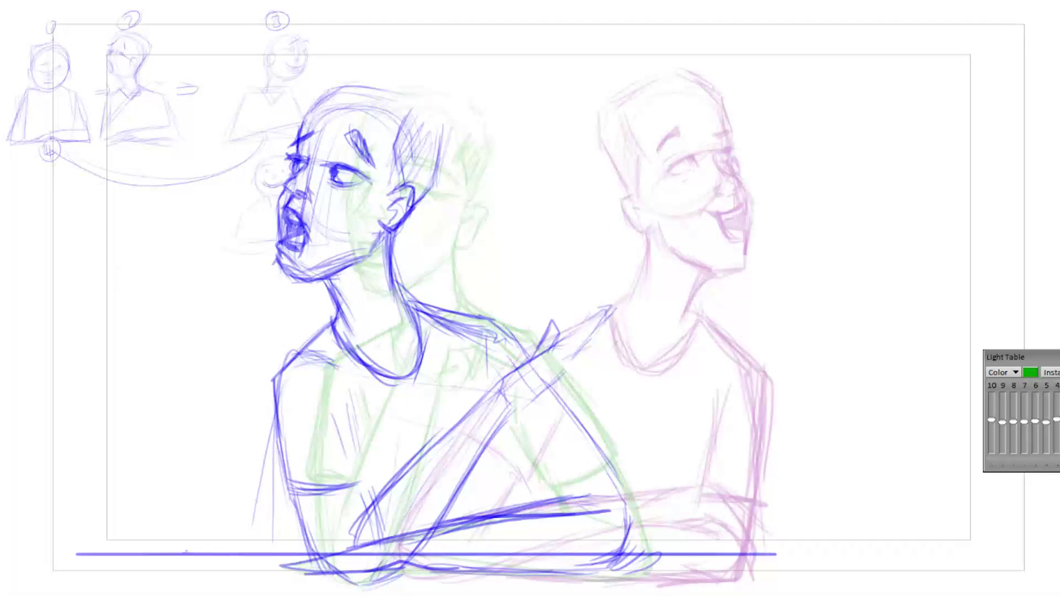
Step: Add a blank drawing between the second and third key poses and flip through the sequence around it
key("Left")
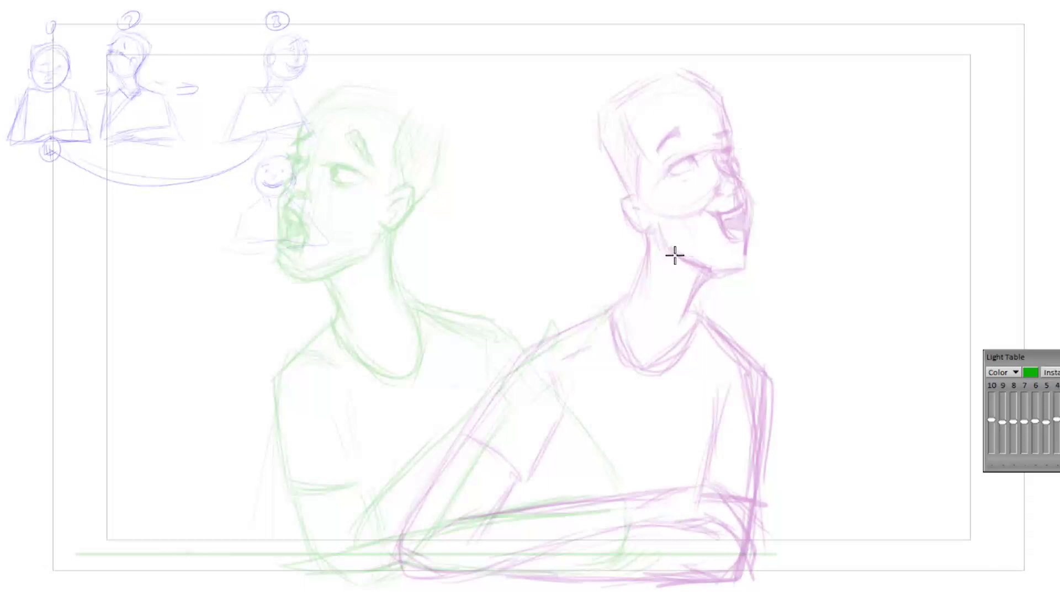
key("Left")
key("Right")
key("Left")
key("Left")
key("Left")
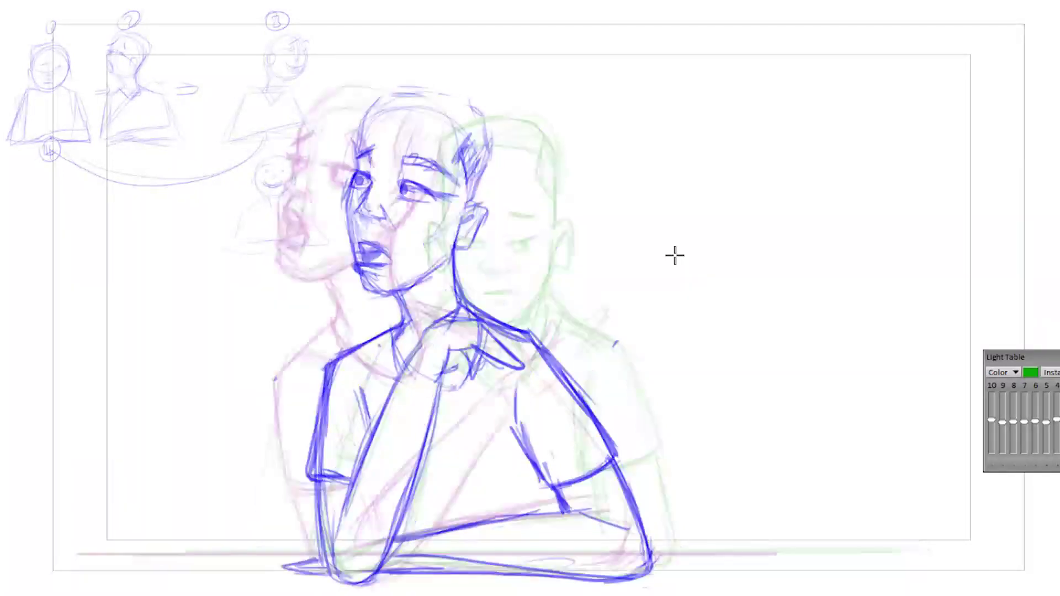
key("Left")
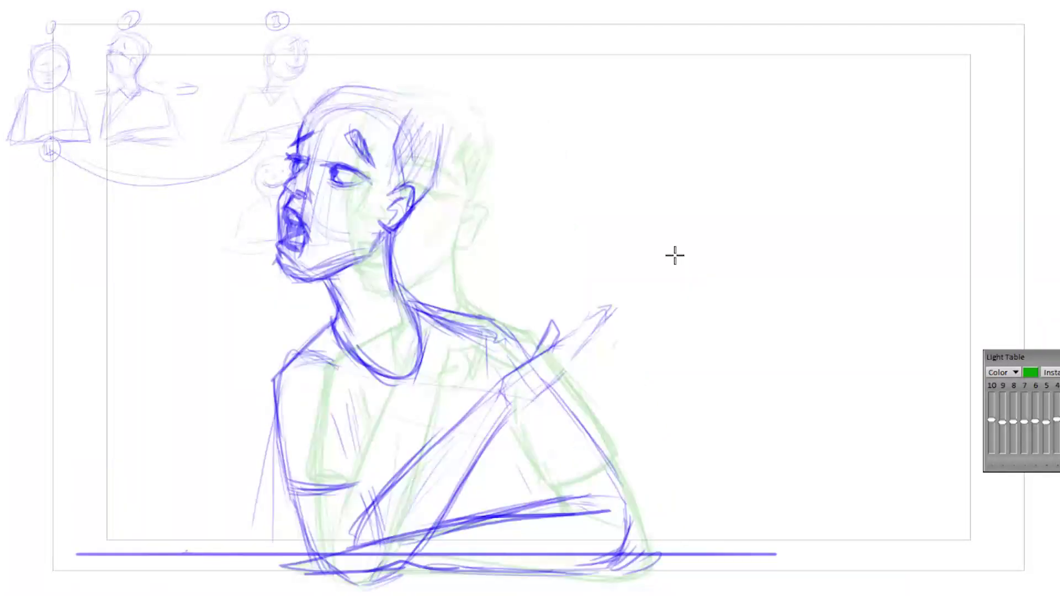
key("Right")
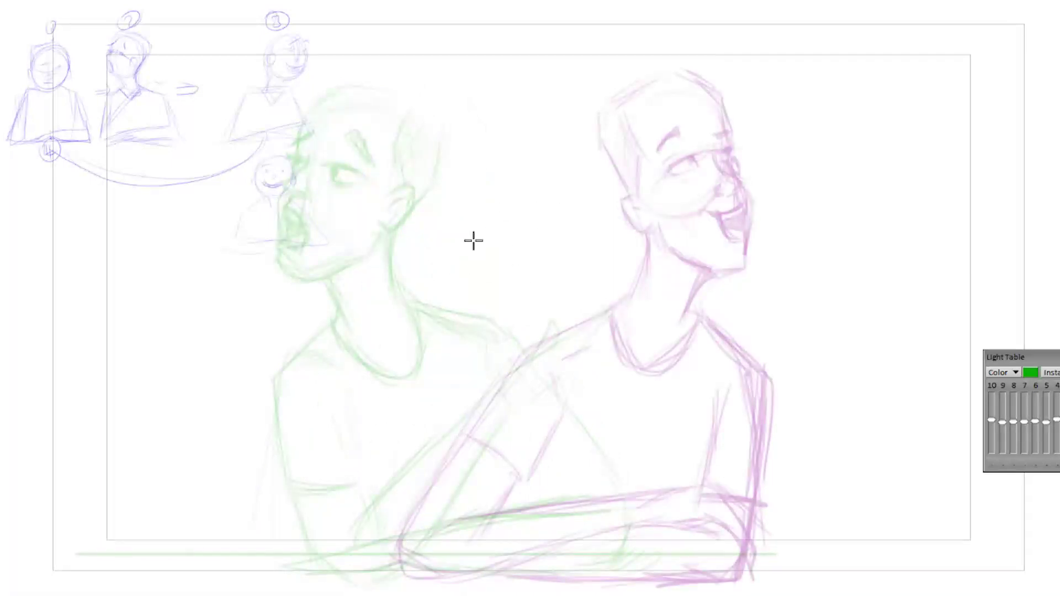
Step: On the blank drawing, sketch a low head circle between the two poses with closed eyes, nose and mouth facing down
mouse_move(554, 255)
left_mouse_down()
mouse_move(459, 243)
mouse_move(433, 296)
mouse_move(549, 355)
mouse_move(573, 275)
mouse_move(442, 282)
mouse_move(464, 367)
left_mouse_up()
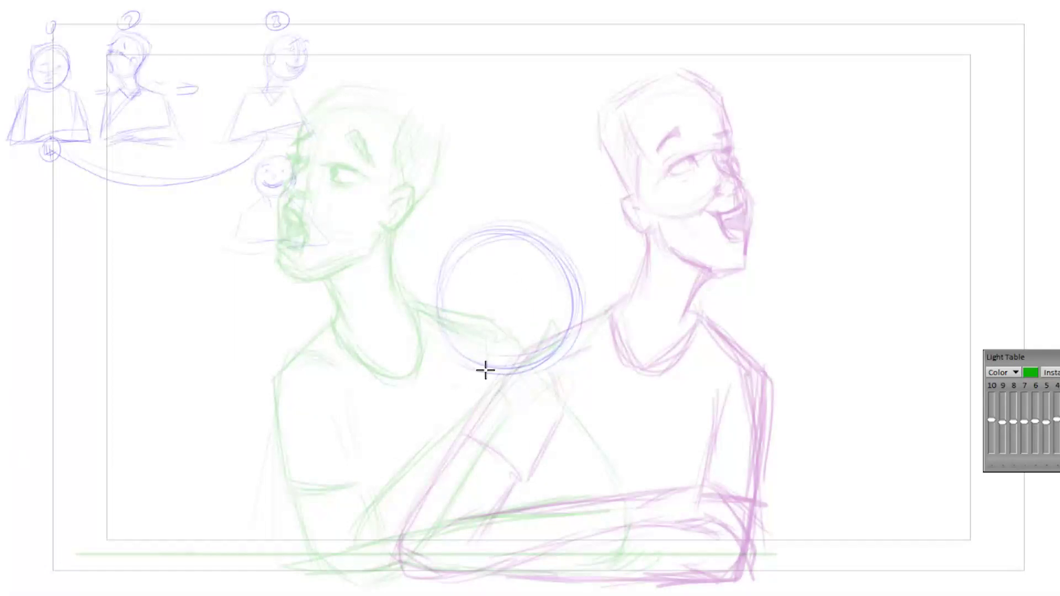
mouse_move(444, 308)
left_mouse_down()
mouse_move(471, 384)
mouse_move(464, 374)
mouse_move(559, 368)
mouse_move(536, 394)
mouse_move(503, 387)
mouse_move(498, 367)
mouse_move(470, 352)
mouse_move(557, 351)
mouse_move(518, 362)
mouse_move(547, 340)
left_mouse_up()
mouse_move(499, 367)
left_mouse_down()
mouse_move(469, 356)
mouse_move(493, 364)
mouse_move(468, 343)
mouse_move(500, 362)
left_mouse_up()
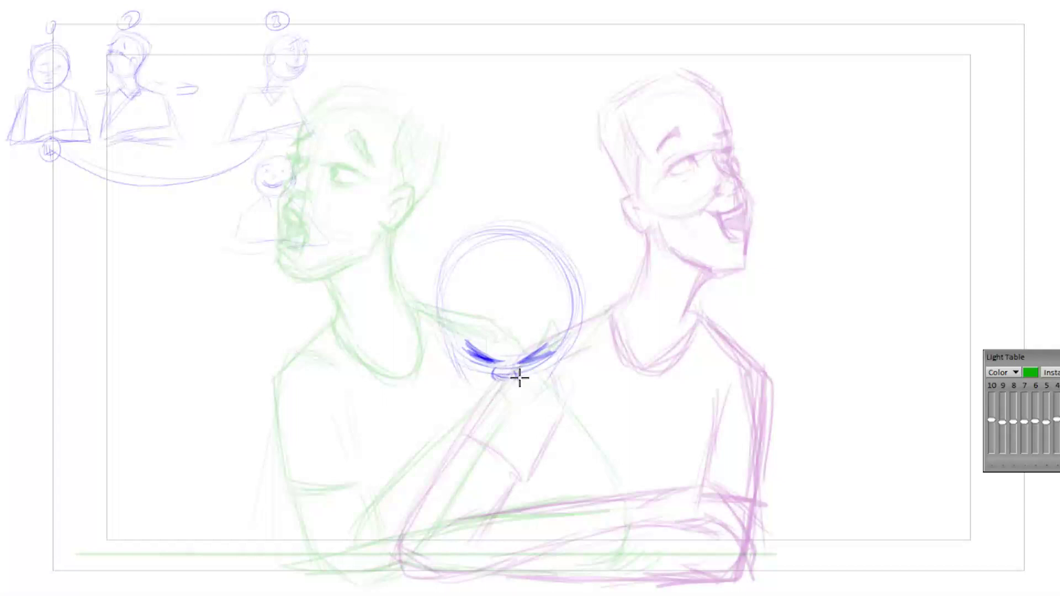
mouse_move(513, 389)
left_mouse_down()
mouse_move(491, 391)
mouse_move(515, 392)
mouse_move(504, 392)
left_mouse_up()
Step: Outline the lowered head's cheeks, chin, skull and both ears, checking against the neighbouring pose
mouse_move(452, 356)
left_mouse_down()
mouse_move(440, 364)
mouse_move(454, 382)
left_mouse_up()
left_click_drag(571, 350, 568, 380)
mouse_move(455, 385)
left_mouse_down()
mouse_move(447, 364)
mouse_move(485, 402)
mouse_move(511, 407)
left_mouse_up()
left_click_drag(569, 364, 511, 407)
mouse_move(450, 357)
left_mouse_down()
mouse_move(435, 292)
mouse_move(446, 256)
mouse_move(537, 225)
mouse_move(583, 279)
left_mouse_up()
mouse_move(562, 362)
left_mouse_down()
mouse_move(574, 298)
mouse_move(466, 302)
mouse_move(556, 305)
mouse_move(452, 313)
mouse_move(451, 347)
mouse_move(449, 312)
mouse_move(575, 325)
mouse_move(455, 301)
mouse_move(504, 296)
mouse_move(554, 238)
mouse_move(443, 249)
mouse_move(497, 219)
mouse_move(552, 222)
mouse_move(520, 207)
left_mouse_up()
left_click_drag(450, 353, 448, 380)
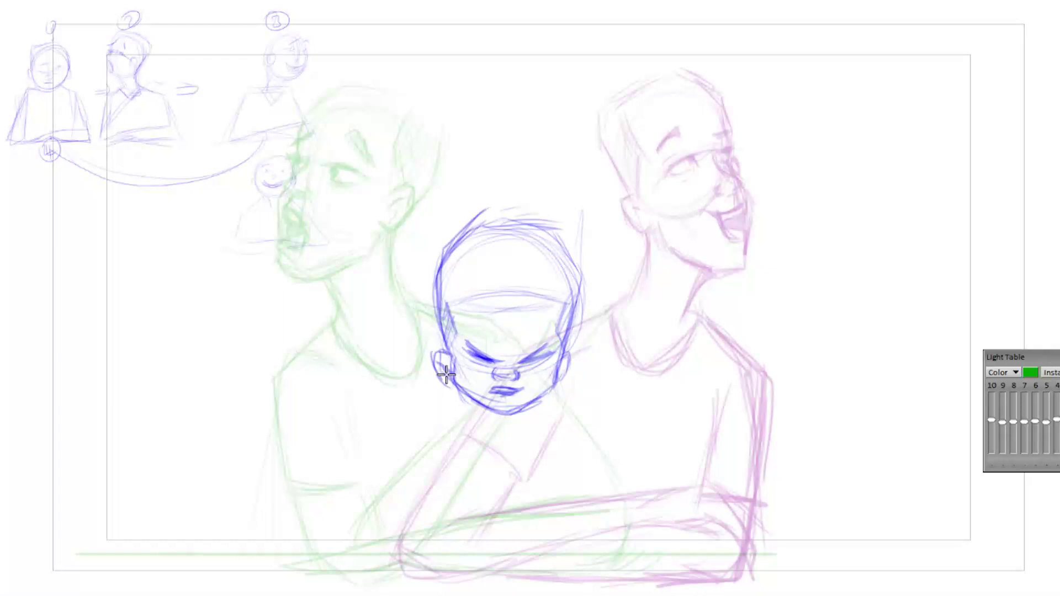
left_click_drag(567, 354, 561, 383)
key("Left")
key("Right")
Step: Sketch the shoulder lines beside the lowered head and mark where both elbows rest on the table
mouse_move(375, 335)
left_mouse_down()
mouse_move(430, 315)
mouse_move(362, 345)
left_mouse_up()
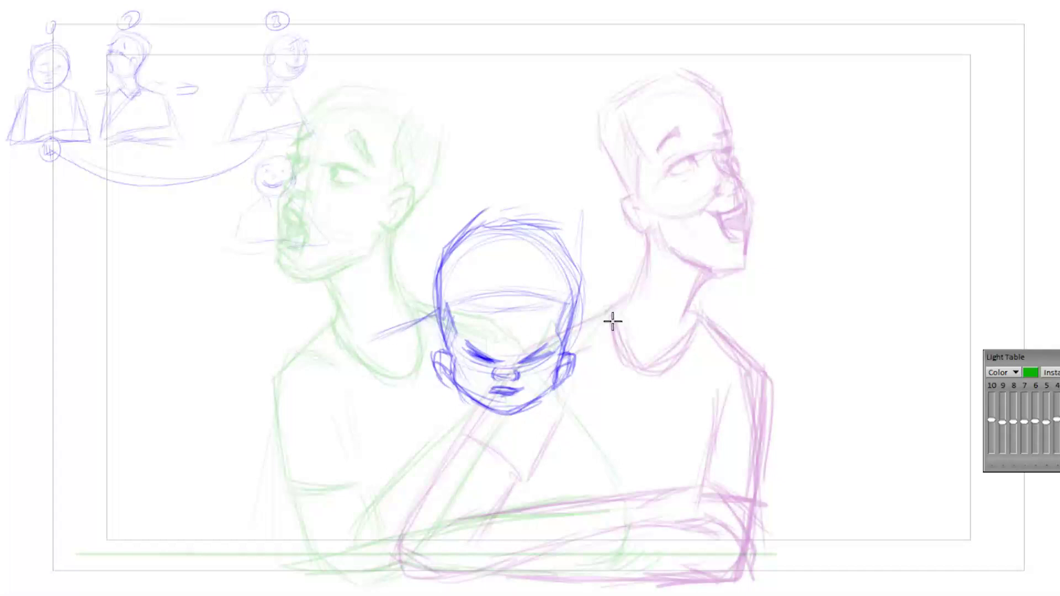
left_click_drag(572, 315, 610, 331)
left_click_drag(360, 576, 445, 569)
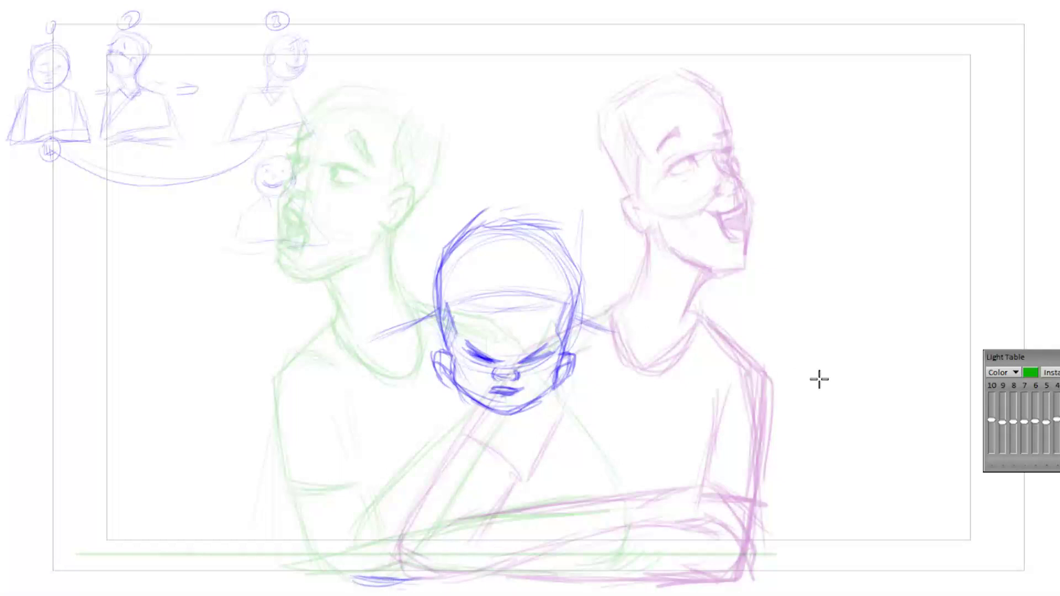
key("Left")
key("Right")
mouse_move(706, 582)
left_mouse_down()
mouse_move(740, 569)
mouse_move(734, 578)
left_mouse_up()
left_click_drag(641, 582, 708, 576)
mouse_move(630, 575)
left_mouse_down()
mouse_move(714, 575)
mouse_move(702, 533)
left_mouse_up()
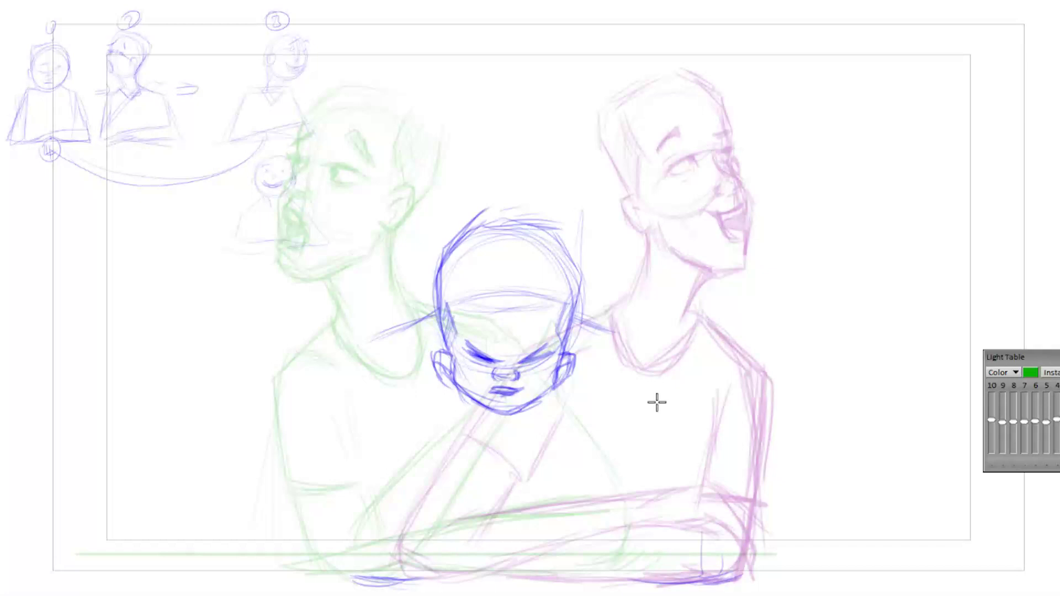
Step: Draw both arms of the lowered pose from the shoulders down to the elbow marks
mouse_move(566, 319)
left_mouse_down()
mouse_move(617, 335)
mouse_move(686, 430)
mouse_move(698, 473)
left_mouse_up()
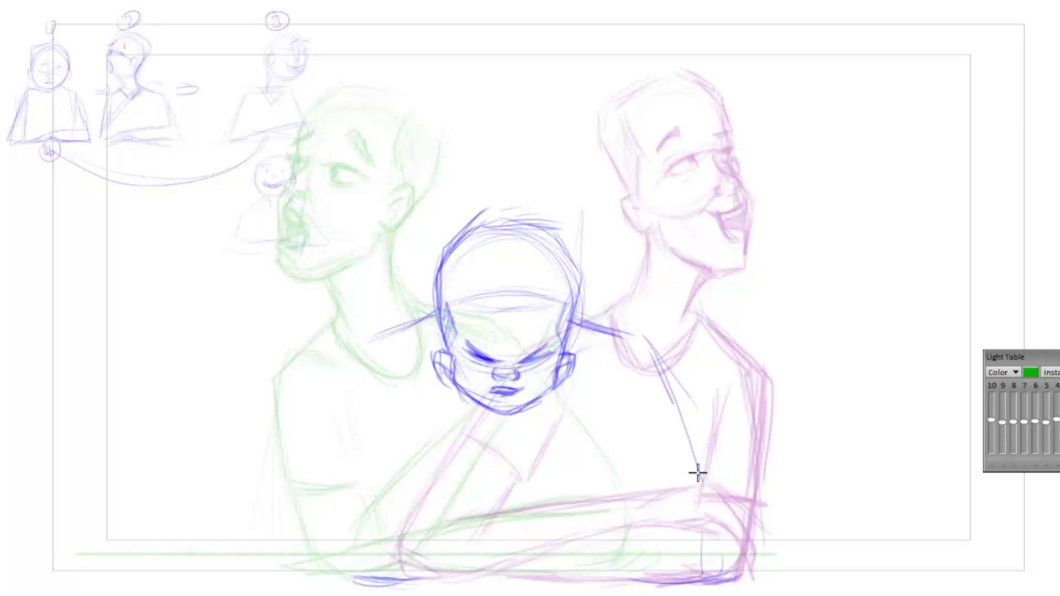
left_click_drag(617, 333, 688, 489)
mouse_move(652, 426)
left_mouse_down()
mouse_move(668, 447)
mouse_move(628, 457)
mouse_move(687, 529)
left_mouse_up()
left_click_drag(665, 445, 693, 557)
left_click_drag(676, 484, 704, 574)
left_click_drag(375, 324, 330, 489)
left_click_drag(380, 343, 331, 490)
mouse_move(357, 441)
left_mouse_down()
mouse_move(400, 474)
mouse_move(331, 525)
mouse_move(338, 578)
mouse_move(405, 584)
left_mouse_up()
Step: Draw the lower edge of the forearms along the table between the elbows, comparing with neighbouring poses
left_click_drag(685, 577, 477, 578)
left_click_drag(403, 579, 552, 585)
left_click_drag(376, 577, 580, 587)
left_click_drag(473, 585, 630, 588)
key("Right")
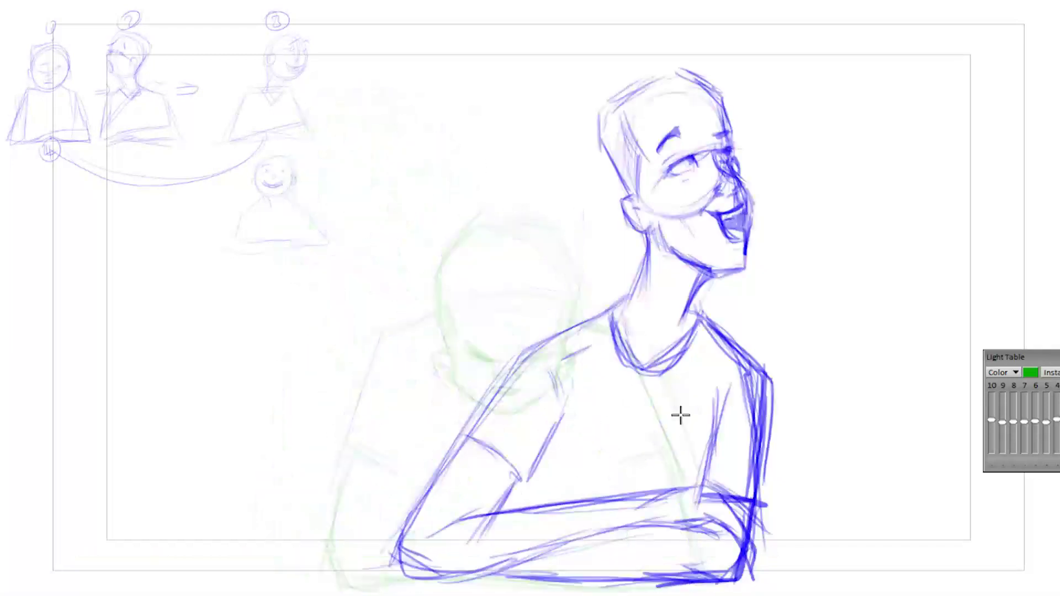
key("Left")
key("Left")
key("Right")
Step: Draw the lowered face's angled eyebrows and curved hairline, and fill the hair area with diagonal hatching
left_click_drag(485, 359, 468, 352)
left_click_drag(514, 368, 536, 347)
mouse_move(459, 328)
left_mouse_down()
mouse_move(494, 348)
mouse_move(544, 329)
left_mouse_up()
left_click_drag(442, 305, 575, 298)
left_click_drag(497, 298, 554, 237)
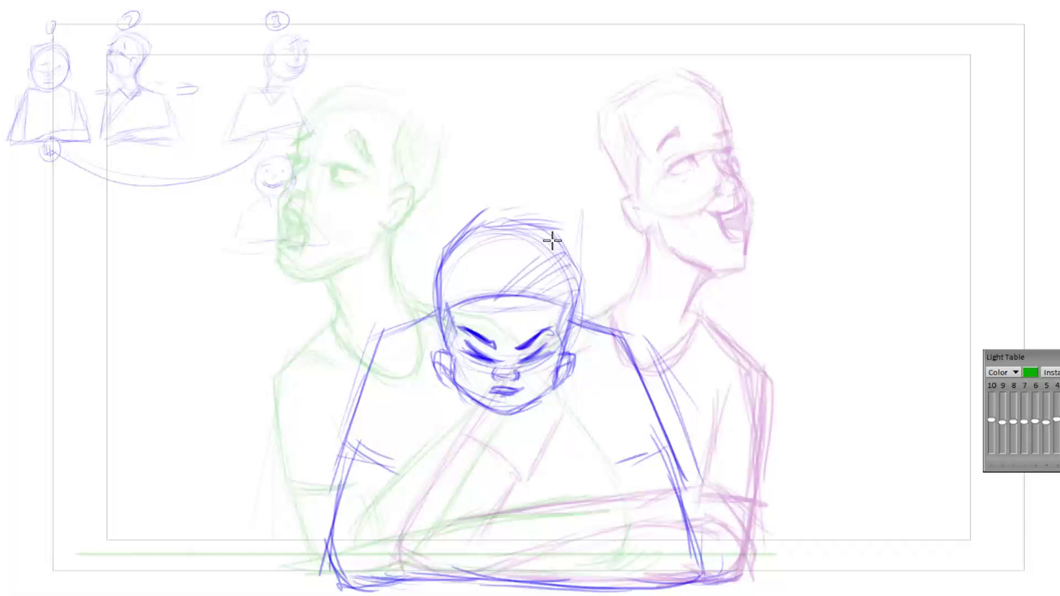
left_click_drag(491, 226, 441, 263)
Step: Add the neckline under the chin, shoulder folds, and both sleeves' hems and inner edges to the lowered pose
mouse_move(453, 381)
left_mouse_down()
mouse_move(551, 395)
mouse_move(470, 401)
mouse_move(507, 437)
left_mouse_up()
mouse_move(405, 351)
left_mouse_down()
mouse_move(440, 347)
mouse_move(412, 376)
left_mouse_up()
mouse_move(586, 355)
left_mouse_down()
mouse_move(607, 363)
mouse_move(594, 379)
left_mouse_up()
mouse_move(418, 461)
left_mouse_down()
mouse_move(418, 419)
mouse_move(421, 477)
left_mouse_up()
left_click_drag(409, 484, 402, 519)
left_click_drag(410, 480, 405, 515)
left_click_drag(664, 453, 623, 474)
left_click_drag(655, 457, 596, 480)
left_click_drag(589, 418, 597, 457)
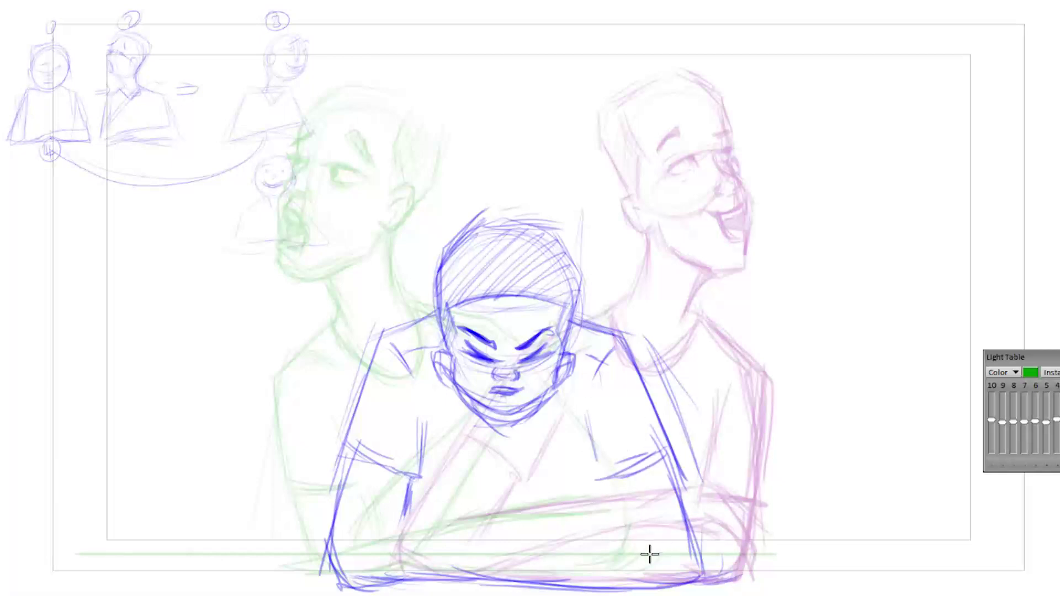
Step: Draw the crossed forearm's upper edges across the table and flip through neighbouring poses to check the drawing
left_click_drag(613, 526, 668, 517)
left_click_drag(569, 542, 663, 516)
mouse_move(613, 488)
left_mouse_down()
mouse_move(624, 524)
mouse_move(535, 547)
mouse_move(413, 555)
mouse_move(442, 554)
left_mouse_up()
key("Left")
key("Right")
key("Right")
key("Left")
key("Left")
key("Right")
key("Right")
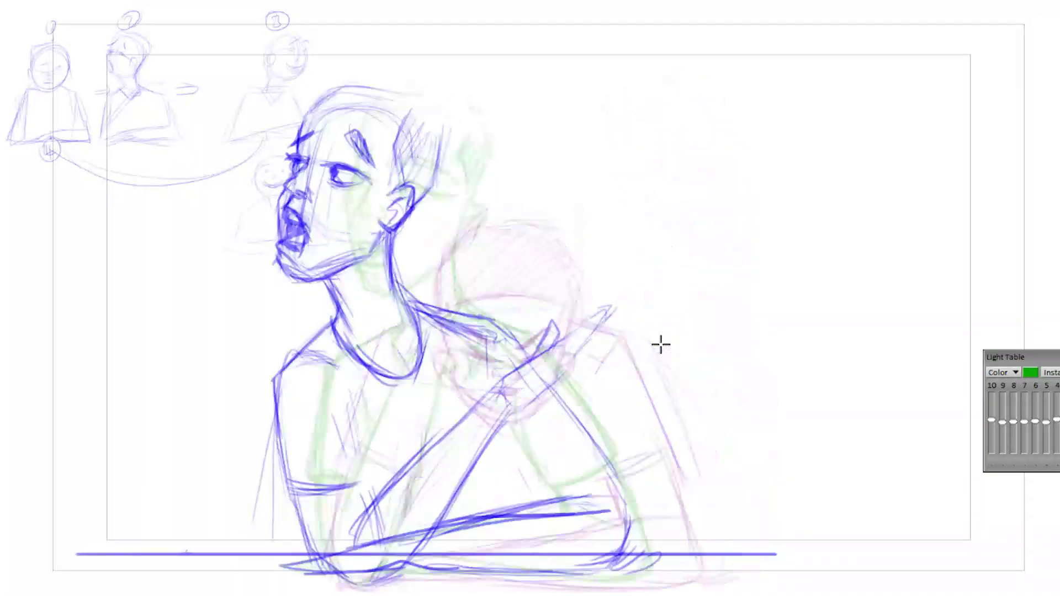
Step: Try a heavier jaw outline on the lowered head, and remove the jaw and chin lines
mouse_move(446, 366)
left_mouse_down()
mouse_move(449, 397)
mouse_move(505, 428)
left_mouse_up()
mouse_move(561, 356)
left_mouse_down()
mouse_move(552, 405)
mouse_move(474, 423)
left_mouse_up()
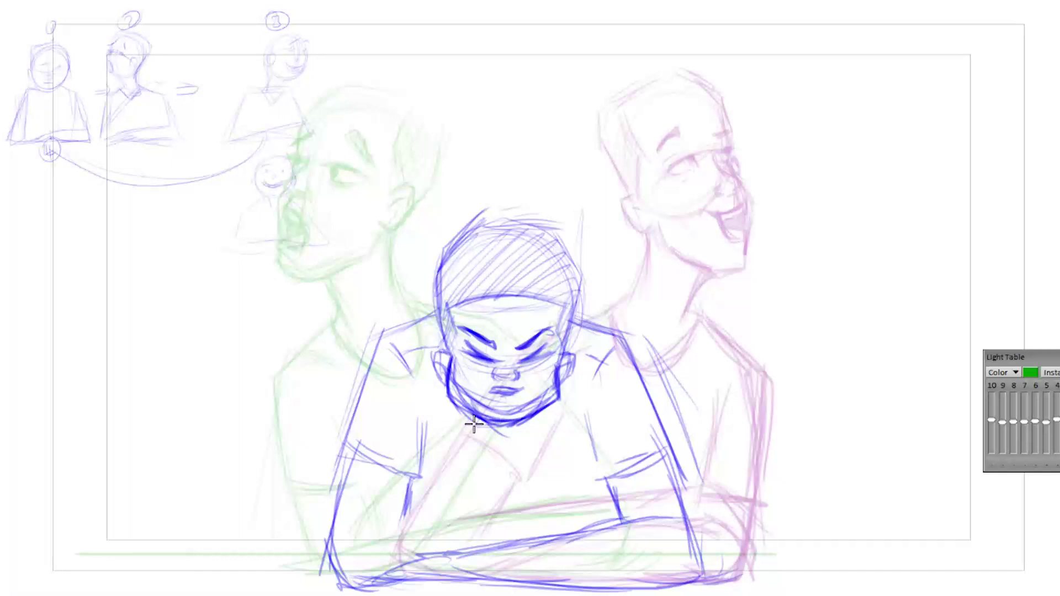
key("ctrl+z")
key("ctrl+z")
key("ctrl+z")
key("ctrl+z")
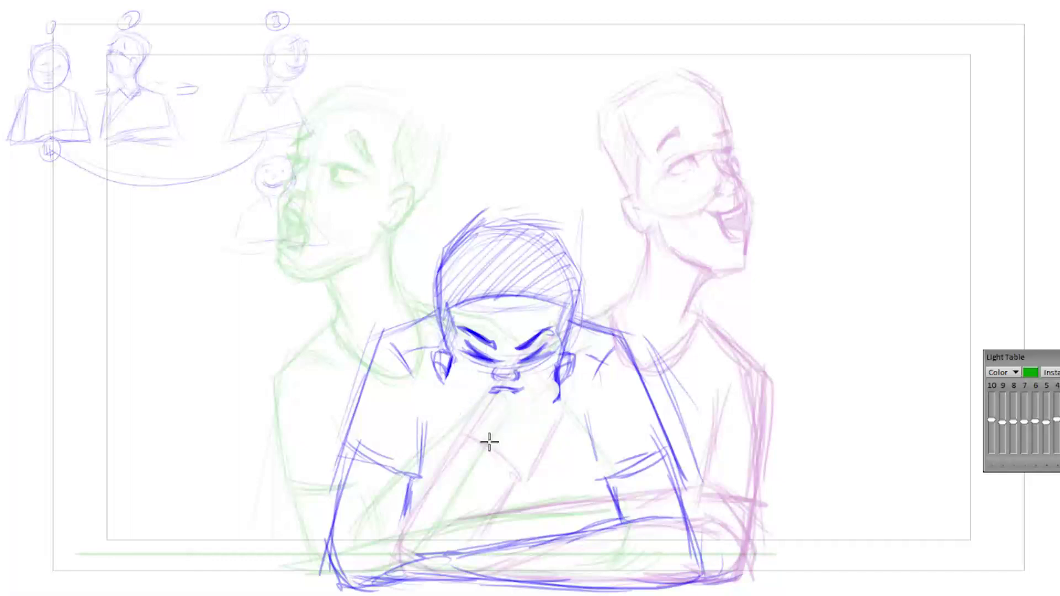
Step: Redraw the lowered head's ears, jaw and chin, undoing the first attempt at one side of the jaw
left_click_drag(438, 348, 440, 373)
left_click_drag(562, 354, 577, 359)
mouse_move(449, 369)
left_mouse_down()
mouse_move(485, 412)
mouse_move(479, 407)
left_mouse_up()
mouse_move(559, 386)
left_mouse_down()
mouse_move(528, 409)
mouse_move(488, 412)
left_mouse_up()
left_click_drag(555, 394, 512, 415)
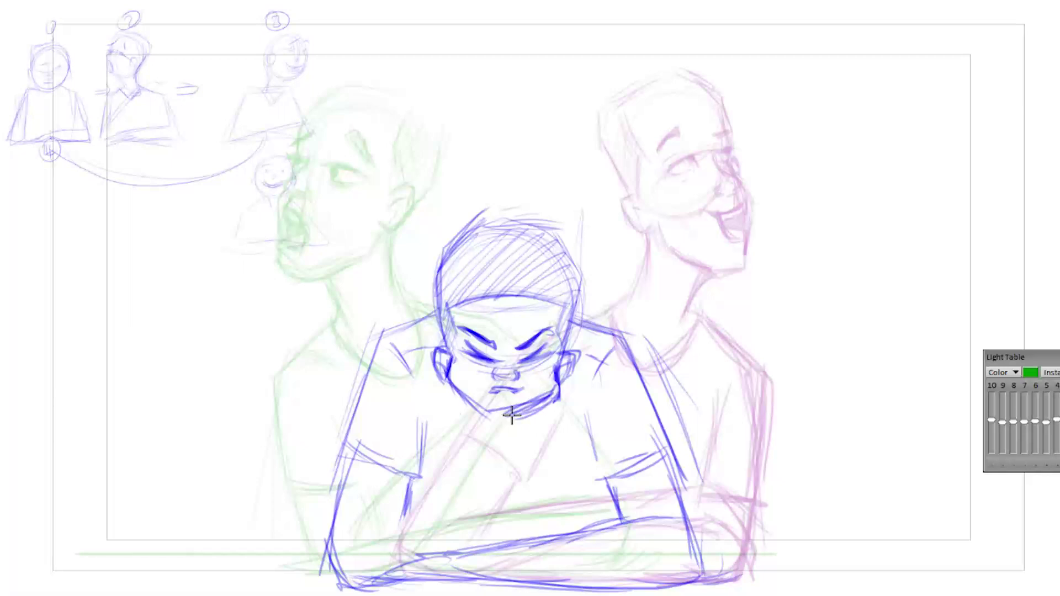
key("ctrl+z")
key("ctrl+z")
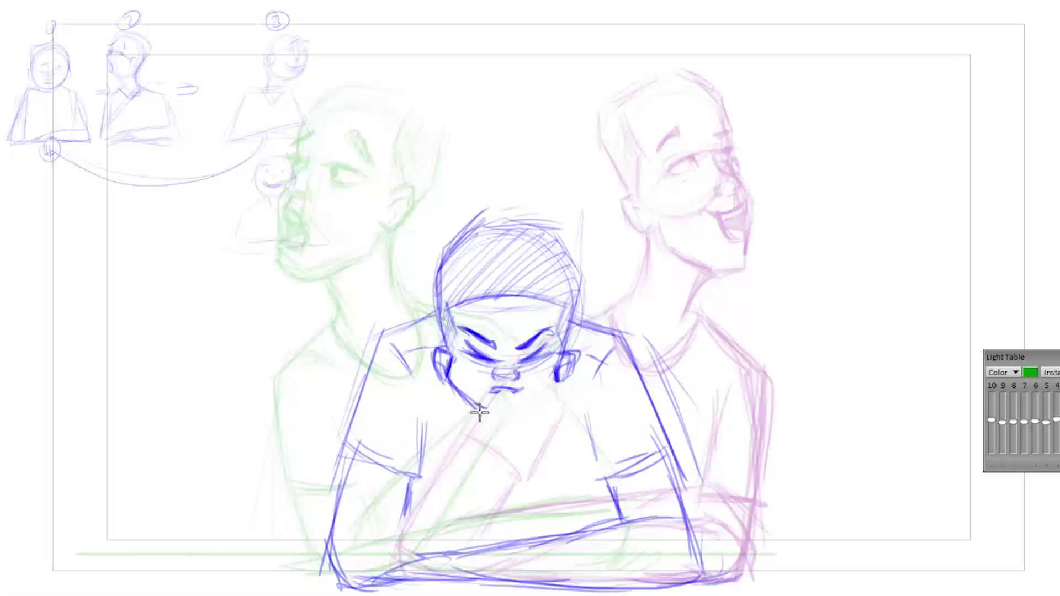
left_click_drag(460, 385, 484, 402)
left_click_drag(554, 389, 513, 416)
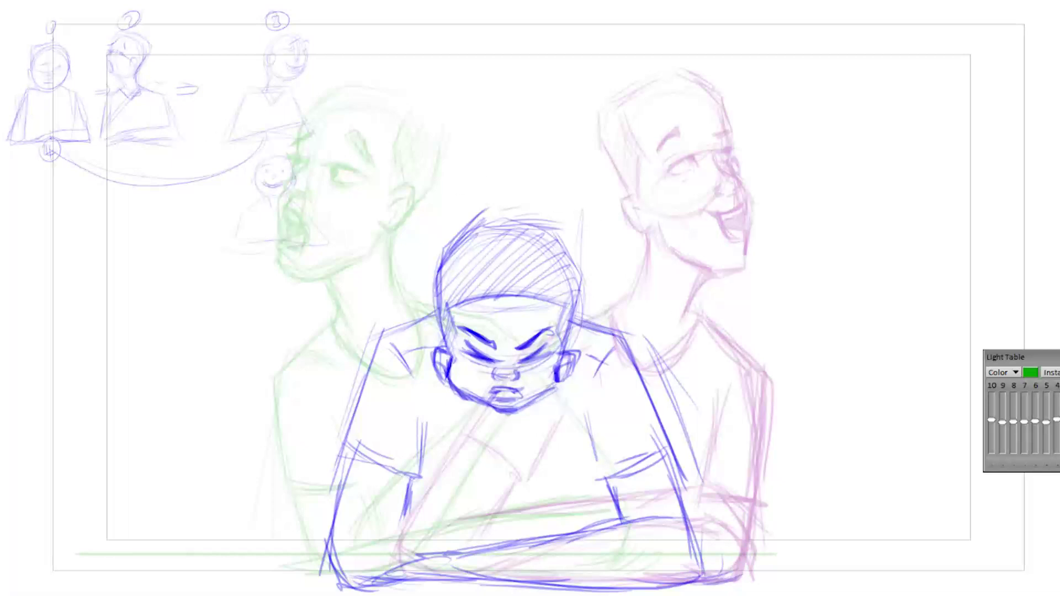
Step: Darken the lowered head's sideburns and add the neckline curve beneath the chin
left_click_drag(447, 287, 450, 333)
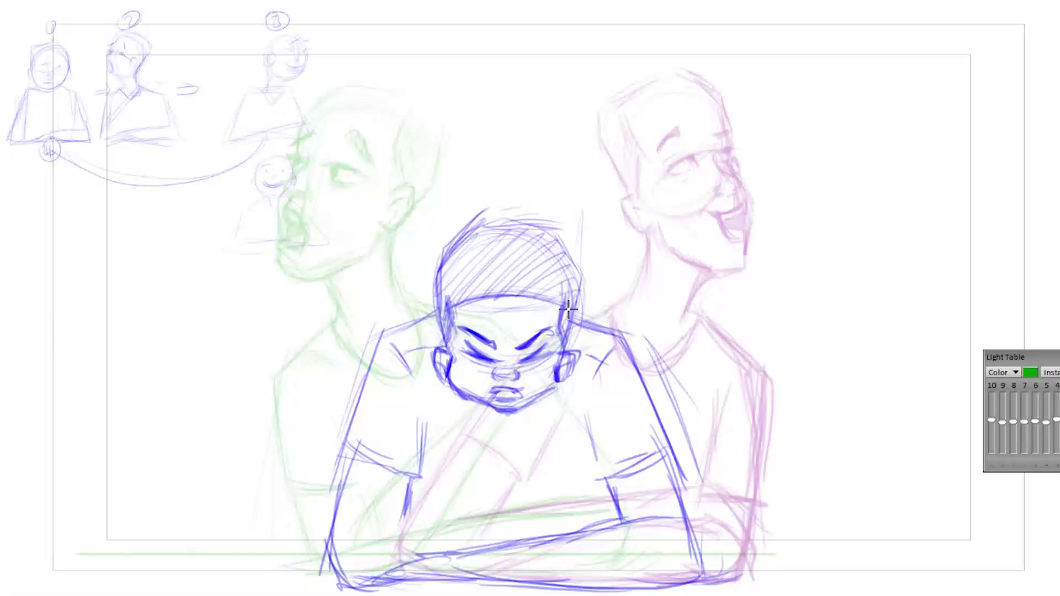
left_click_drag(505, 391, 496, 425)
mouse_move(550, 400)
left_mouse_down()
mouse_move(508, 426)
mouse_move(518, 418)
left_mouse_up()
mouse_move(454, 390)
left_mouse_down()
mouse_move(541, 383)
mouse_move(545, 395)
left_mouse_up()
Step: Flip through the full pose sequence to examine how the lowered pose links the second and third key poses
key("Right")
key("Left")
key("Right")
key("Left")
key("Left")
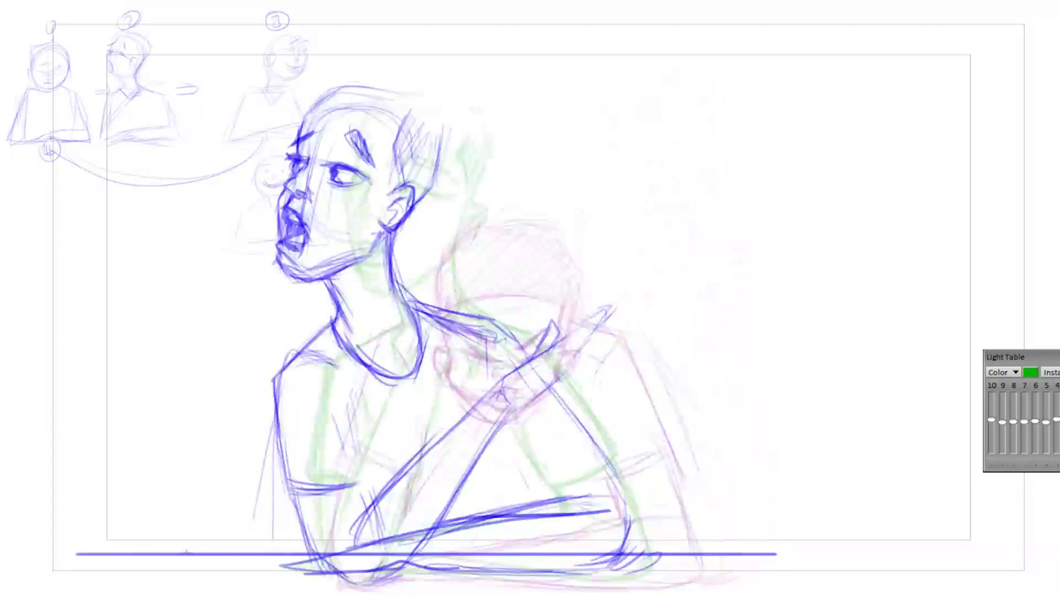
key("Left")
key("Left")
key("Left")
key("Right")
key("Right")
key("Left")
key("Left")
key("Right")
key("Right")
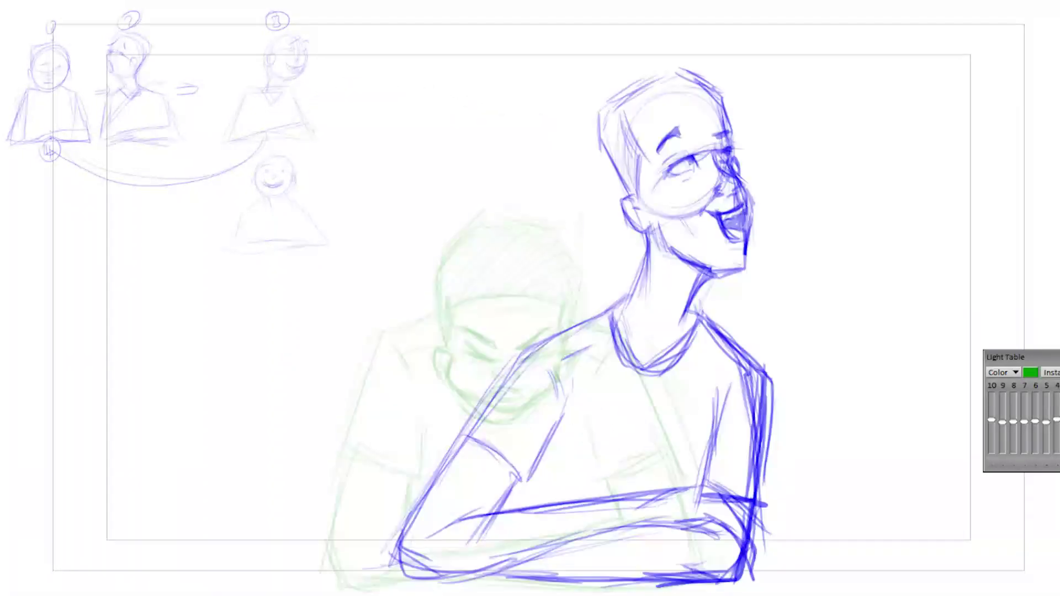
Step: Flip through the pose sequence to examine the transition from the lowered head to the final laughing pose
key("Right")
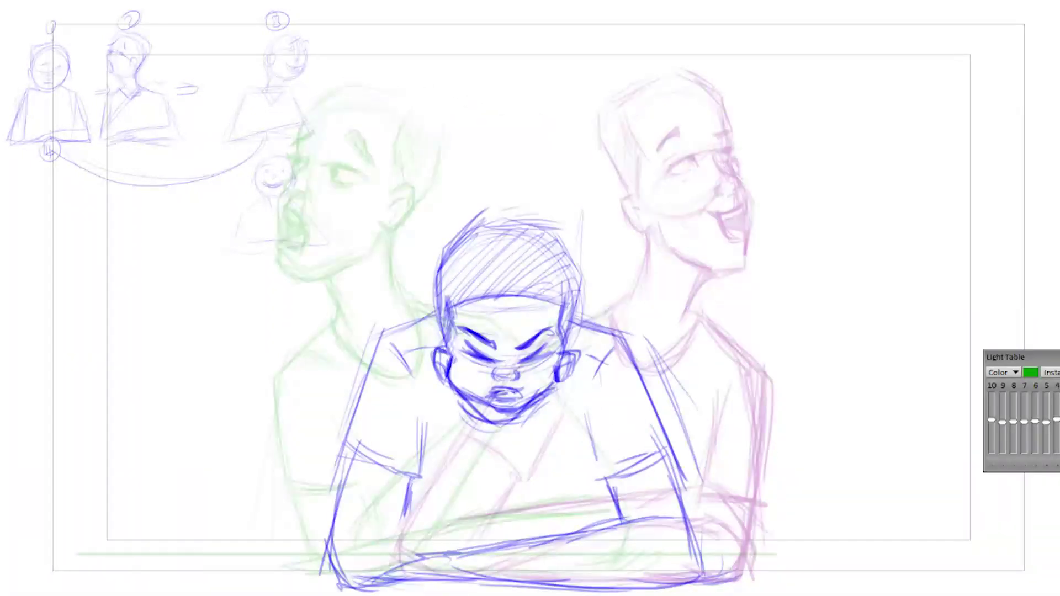
key("Right")
key("Right")
key("Left")
key("Left")
key("Left")
key("Left")
key("Left")
key("Right")
key("Right")
key("Right")
key("Right")
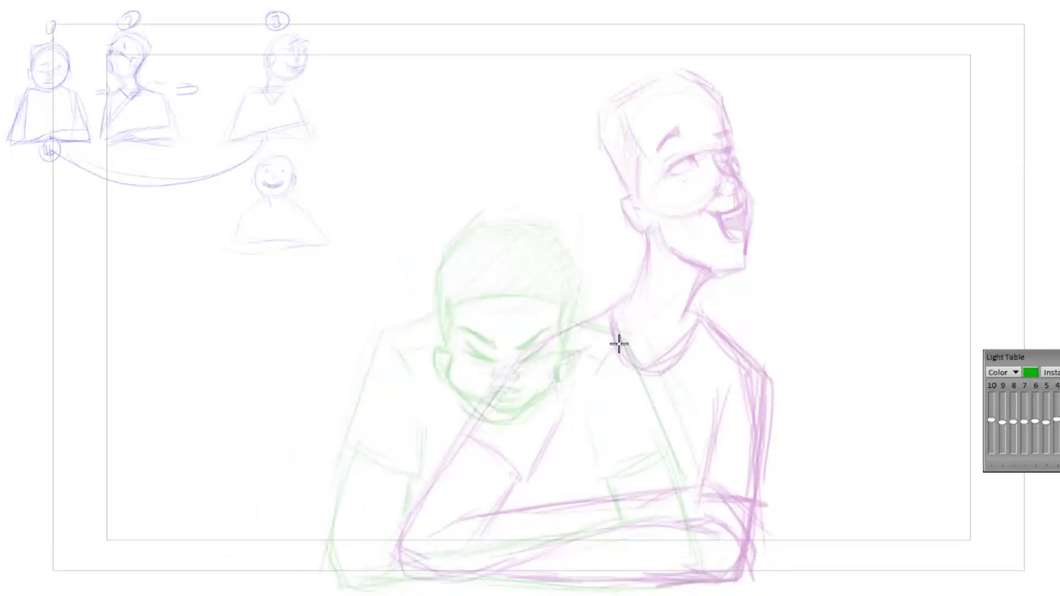
Step: Sketch a head-path guide between the lowered and laughing poses, and place the in-between face's ear, brow, eyes, nose and mouth
left_click_drag(439, 276, 652, 82)
left_click_drag(602, 307, 611, 180)
mouse_move(628, 219)
left_mouse_down()
mouse_move(574, 223)
mouse_move(547, 258)
mouse_move(552, 285)
left_mouse_up()
left_click_drag(657, 181, 658, 217)
left_click_drag(593, 231, 635, 222)
mouse_move(582, 225)
left_mouse_down()
mouse_move(631, 220)
mouse_move(579, 239)
left_mouse_up()
mouse_move(643, 227)
left_mouse_down()
mouse_move(577, 242)
mouse_move(629, 243)
mouse_move(619, 228)
mouse_move(644, 219)
mouse_move(583, 227)
mouse_move(654, 185)
left_mouse_up()
mouse_move(584, 204)
left_mouse_down()
mouse_move(615, 186)
mouse_move(584, 226)
mouse_move(599, 219)
mouse_move(655, 241)
mouse_move(629, 279)
mouse_move(634, 293)
mouse_move(652, 286)
left_mouse_up()
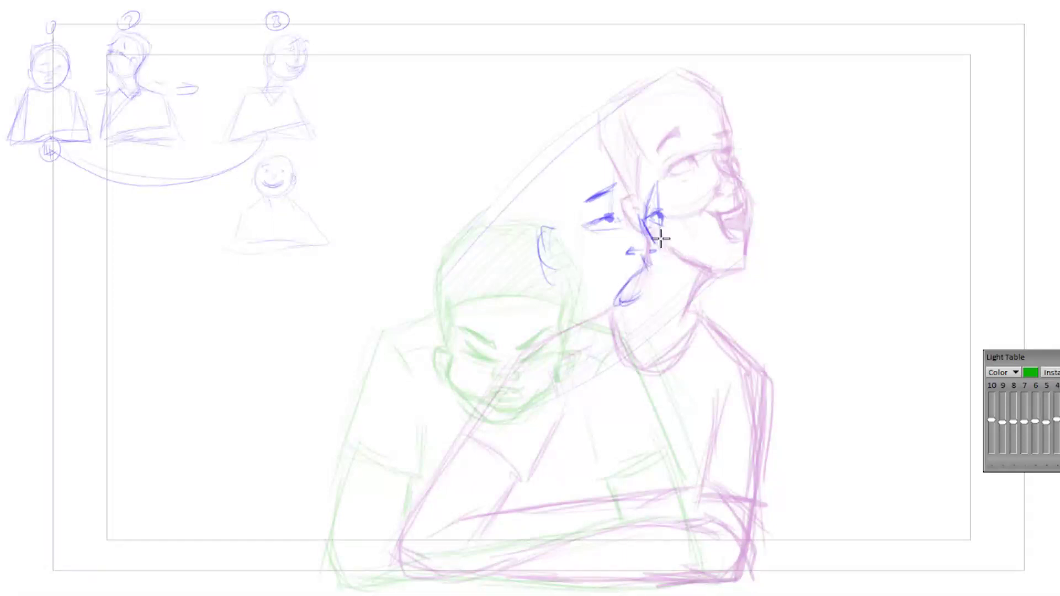
Step: Outline the in-between head with its cheek, jaw, ear, hairline, crown and forehead
mouse_move(656, 230)
left_mouse_down()
mouse_move(668, 257)
mouse_move(639, 325)
left_mouse_up()
mouse_move(556, 243)
left_mouse_down()
mouse_move(537, 269)
mouse_move(552, 265)
mouse_move(556, 289)
left_mouse_up()
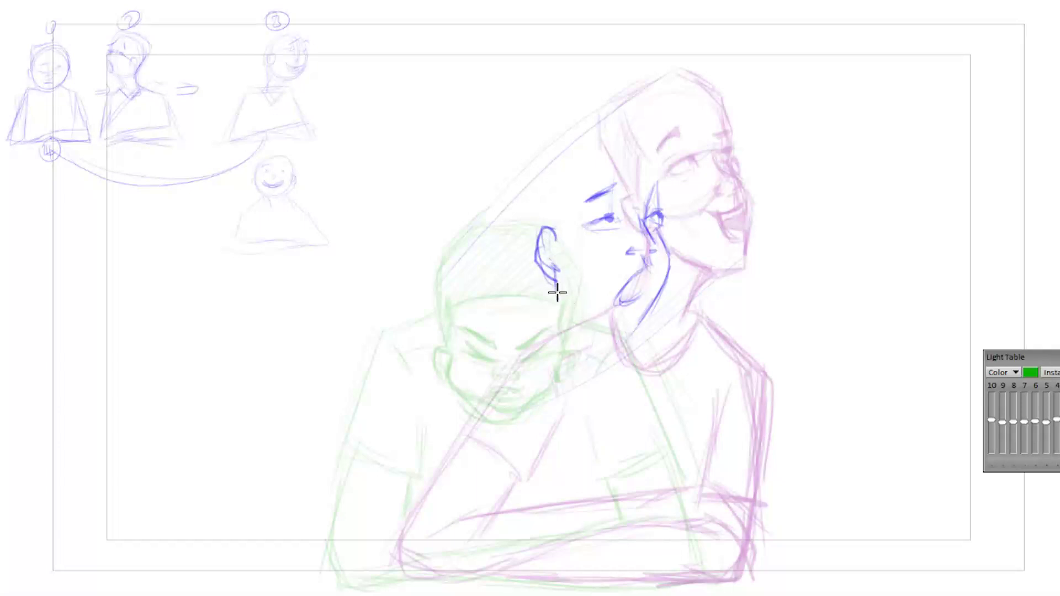
left_click_drag(637, 326, 585, 357)
left_click_drag(564, 147, 558, 210)
mouse_move(552, 165)
left_mouse_down()
mouse_move(540, 204)
mouse_move(560, 132)
mouse_move(601, 111)
left_mouse_up()
left_click_drag(635, 123, 662, 186)
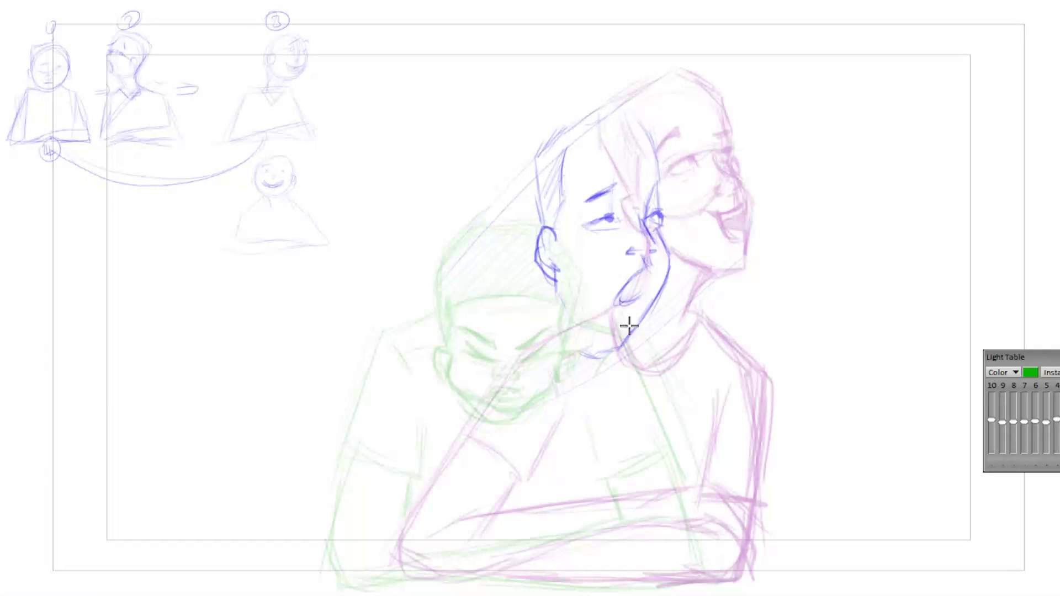
Step: Draw the in-between's neck, T-shirt collar and near shoulder beneath the head
mouse_move(554, 257)
left_mouse_down()
mouse_move(571, 319)
mouse_move(560, 321)
mouse_move(557, 290)
mouse_move(552, 353)
left_mouse_up()
left_click_drag(556, 279, 541, 380)
mouse_move(592, 347)
left_mouse_down()
mouse_move(629, 338)
mouse_move(577, 393)
left_mouse_up()
mouse_move(553, 323)
left_mouse_down()
mouse_move(538, 340)
mouse_move(555, 316)
mouse_move(538, 365)
mouse_move(573, 402)
left_mouse_up()
left_click_drag(597, 358, 606, 386)
left_click_drag(607, 386, 560, 419)
left_click_drag(564, 414, 518, 365)
left_click_drag(552, 331, 499, 354)
left_click_drag(499, 354, 530, 377)
Step: Sketch the near arm from the shoulder down to the elbow resting on the table
mouse_move(544, 331)
left_mouse_down()
mouse_move(469, 392)
mouse_move(476, 364)
mouse_move(395, 474)
left_mouse_up()
left_click_drag(353, 574, 420, 586)
left_click_drag(379, 544, 348, 573)
mouse_move(381, 488)
left_mouse_down()
mouse_move(358, 541)
mouse_move(436, 577)
left_mouse_up()
mouse_move(359, 547)
left_mouse_down()
mouse_move(485, 348)
mouse_move(362, 547)
left_mouse_up()
Step: Try a sleeve hem across the near upper arm and undo its strokes
mouse_move(394, 471)
left_mouse_down()
mouse_move(436, 486)
mouse_move(475, 462)
left_mouse_up()
left_click_drag(405, 452, 475, 459)
key("ctrl+z")
key("ctrl+z")
key("ctrl+z")
key("ctrl+z")
key("ctrl+z")
key("ctrl+z")
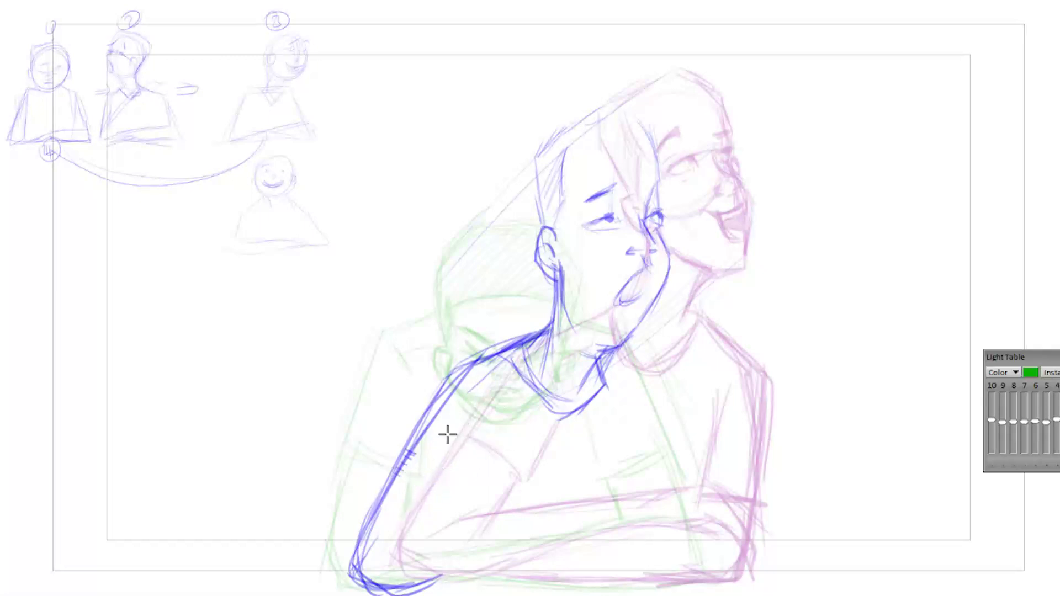
Step: Draw the near sleeve's hem and the shirt folds at the shoulder, comparing them with the adjacent pose
key("Left")
key("Right")
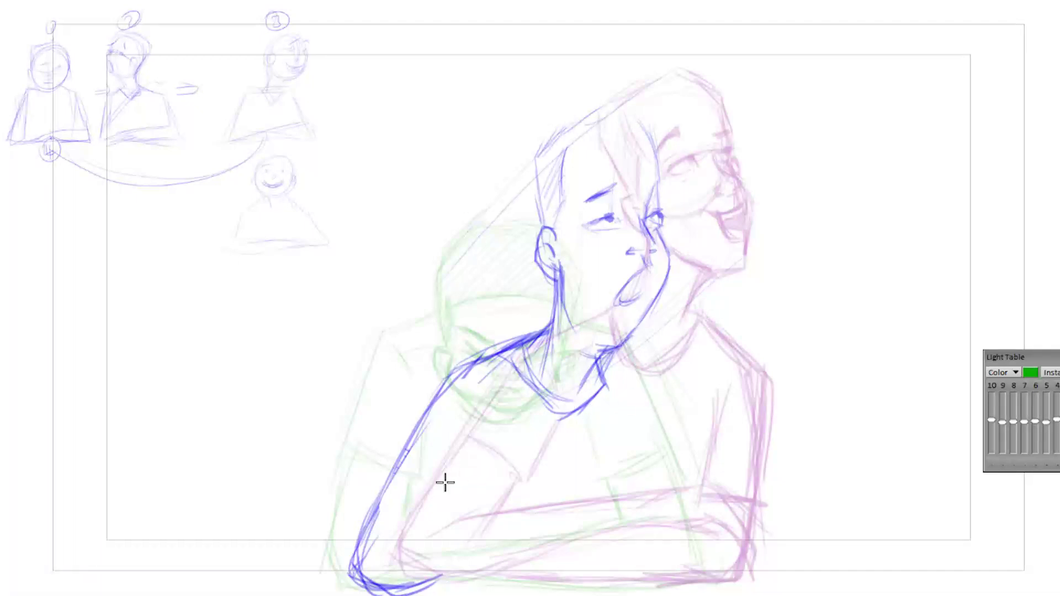
left_click_drag(397, 461, 452, 478)
mouse_move(477, 411)
left_mouse_down()
mouse_move(486, 382)
mouse_move(495, 407)
mouse_move(507, 372)
mouse_move(484, 398)
mouse_move(475, 387)
mouse_move(494, 403)
left_mouse_up()
key("Left")
key("Right")
Step: Block in the far elbow, remove the first shoulder line, and redraw the far shoulder and arm higher up
mouse_move(684, 584)
left_mouse_down()
mouse_move(722, 575)
mouse_move(711, 468)
left_mouse_up()
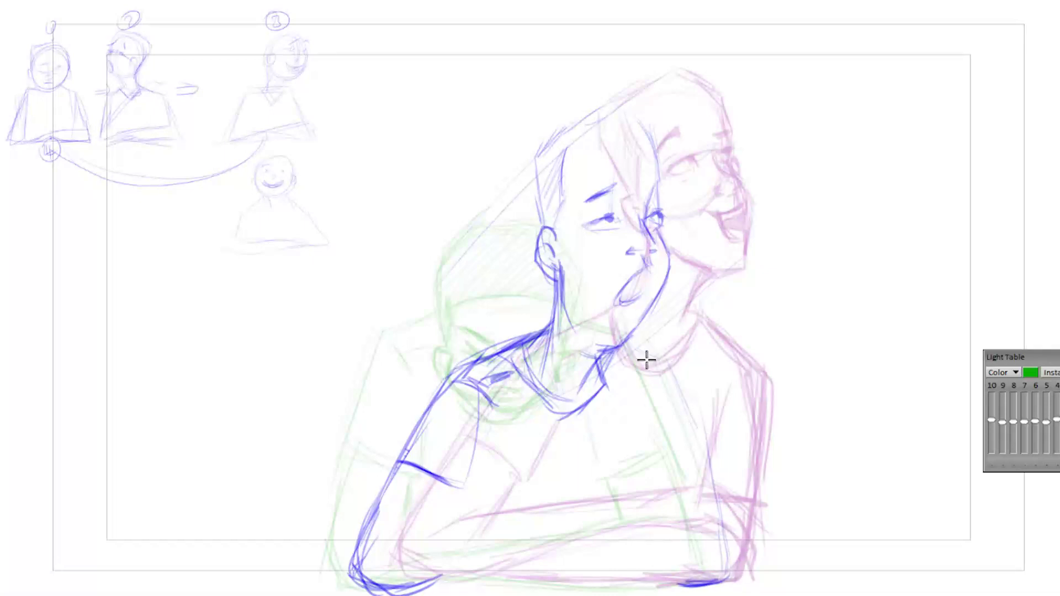
mouse_move(600, 357)
left_mouse_down()
mouse_move(678, 397)
mouse_move(662, 375)
left_mouse_up()
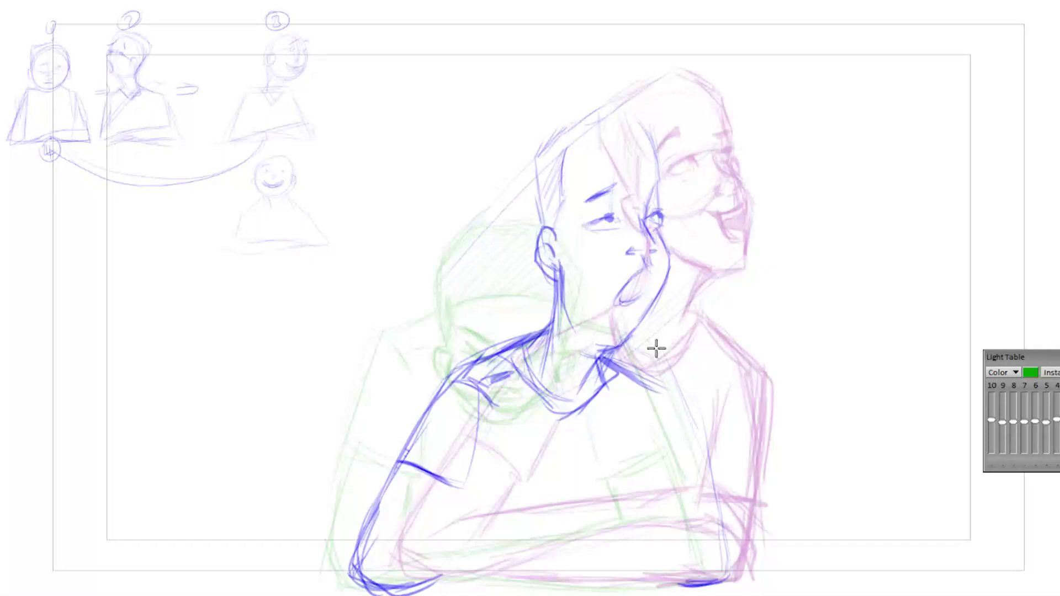
mouse_move(662, 386)
left_mouse_down()
mouse_move(610, 397)
mouse_move(620, 363)
mouse_move(602, 381)
left_mouse_up()
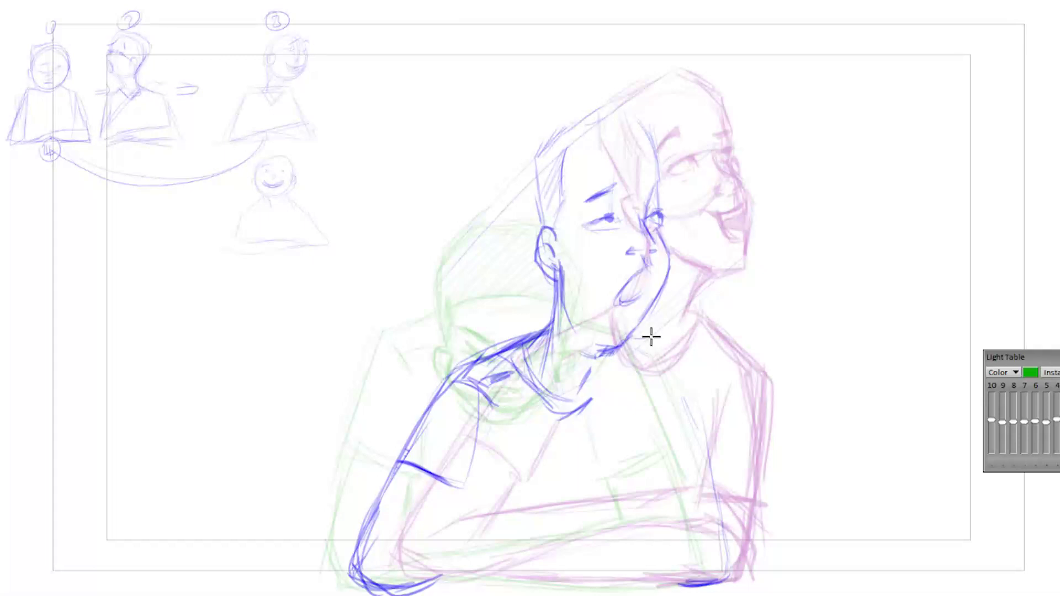
mouse_move(663, 332)
left_mouse_down()
mouse_move(644, 332)
mouse_move(683, 348)
mouse_move(724, 549)
mouse_move(711, 577)
mouse_move(707, 535)
mouse_move(708, 587)
mouse_move(663, 594)
left_mouse_up()
Step: Flip between the in-between and its neighbouring poses to examine the shoulder and arm placement
key("Left")
key("Right")
key("Right")
key("Left")
key("Left")
key("Right")
key("Right")
key("Left")
key("Left")
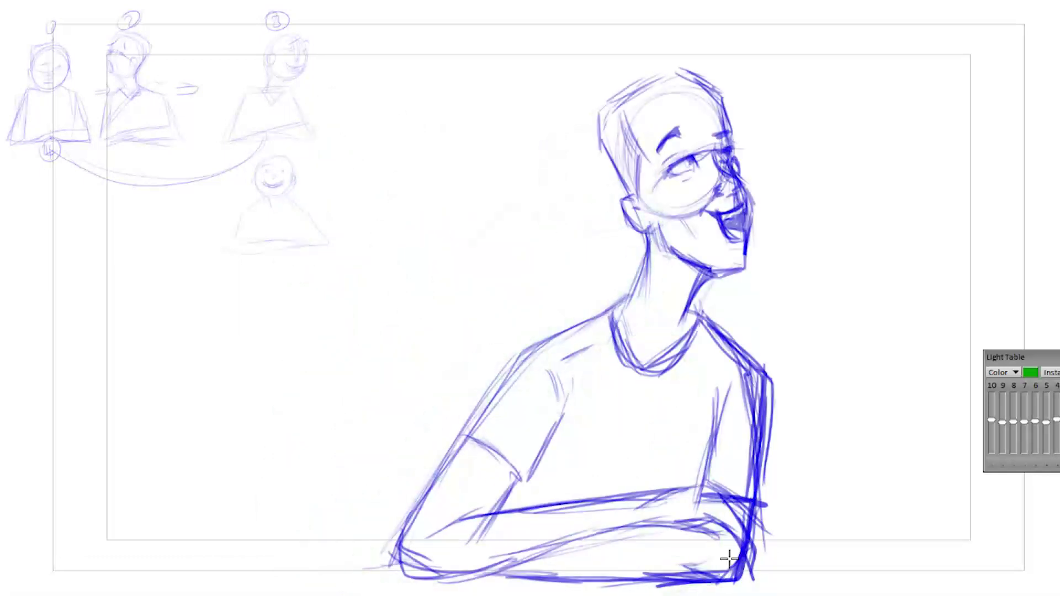
Step: Draw the folded forearm along the table, and add the far sleeve hem, armpit folds and missing part of the collar
mouse_move(450, 584)
left_mouse_down()
mouse_move(389, 580)
mouse_move(544, 544)
mouse_move(686, 540)
mouse_move(704, 549)
left_mouse_up()
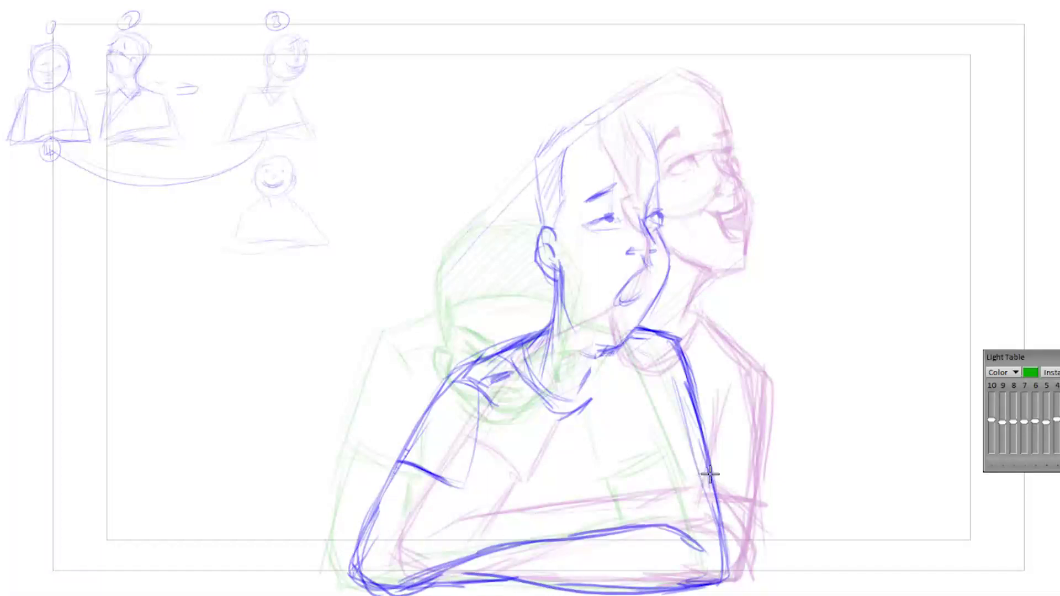
mouse_move(707, 473)
left_mouse_down()
mouse_move(634, 486)
mouse_move(702, 477)
left_mouse_up()
left_click_drag(654, 392, 641, 453)
mouse_move(644, 367)
left_mouse_down()
mouse_move(642, 452)
mouse_move(652, 420)
left_mouse_up()
mouse_move(615, 356)
left_mouse_down()
mouse_move(611, 379)
mouse_move(619, 375)
mouse_move(575, 359)
left_mouse_up()
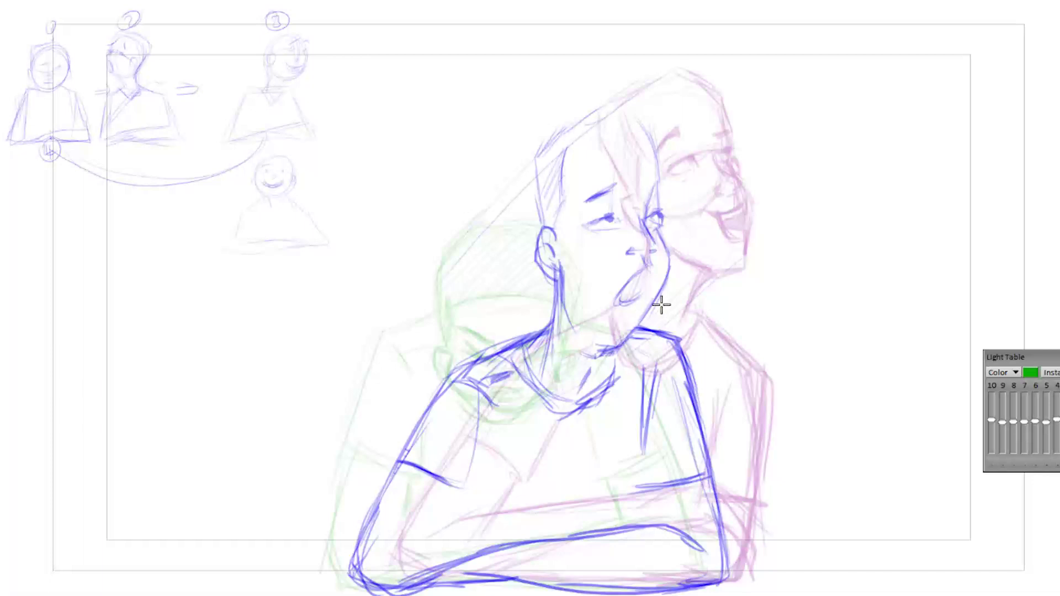
Step: Reshape and shade the open mouth, and add the near side of the torso, undoing the stray stroke
left_click_drag(640, 301, 638, 285)
left_click_drag(621, 298, 650, 255)
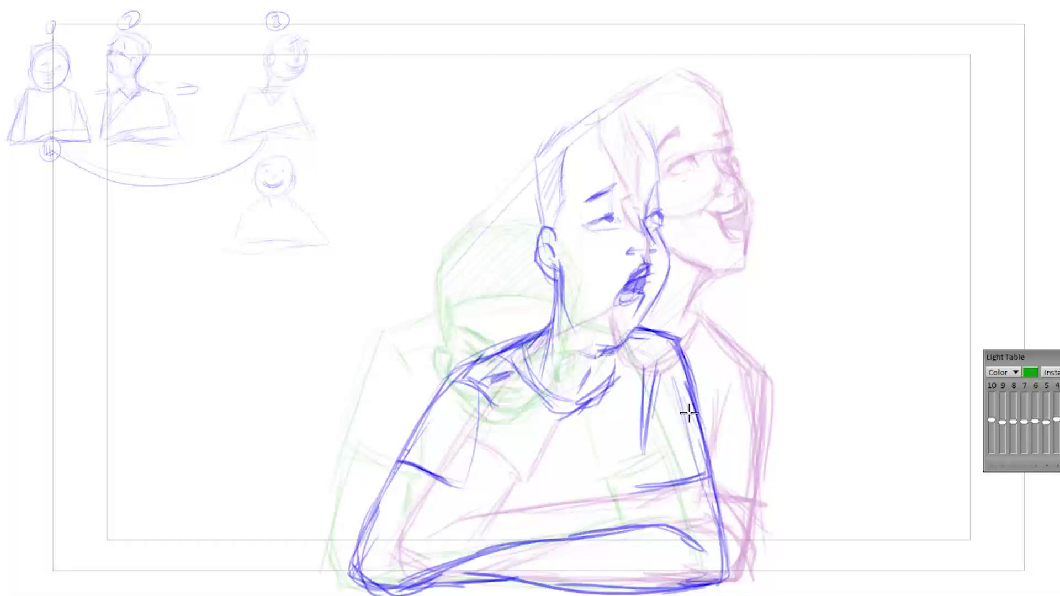
mouse_move(488, 488)
left_mouse_down()
mouse_move(513, 419)
mouse_move(439, 534)
left_mouse_up()
key("ctrl+z")
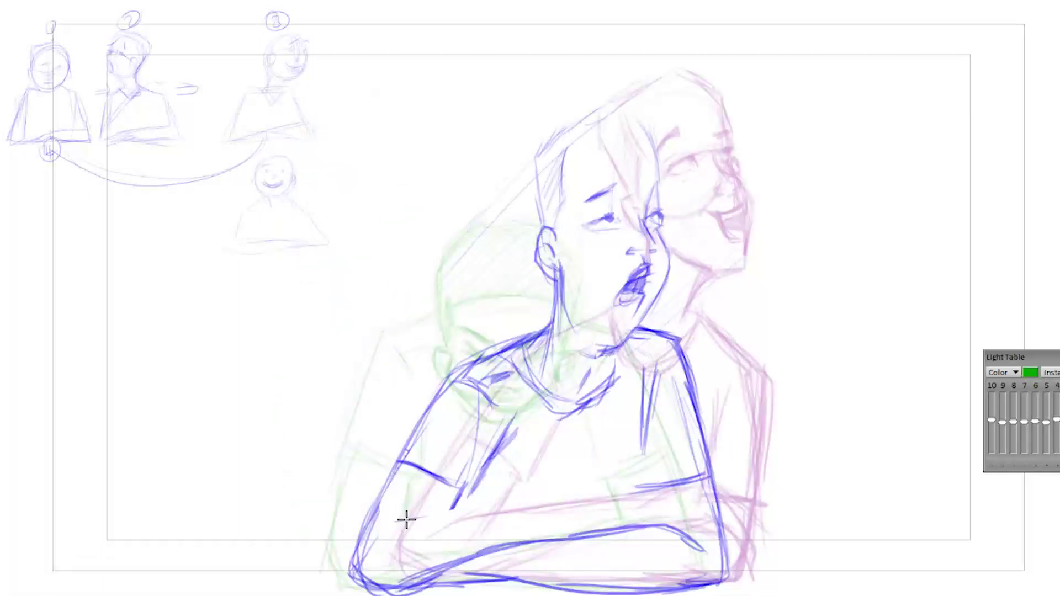
Step: Draw the upper edge of the crossed forearm across the torso from the near elbow to the far arm
left_click_drag(408, 525, 549, 488)
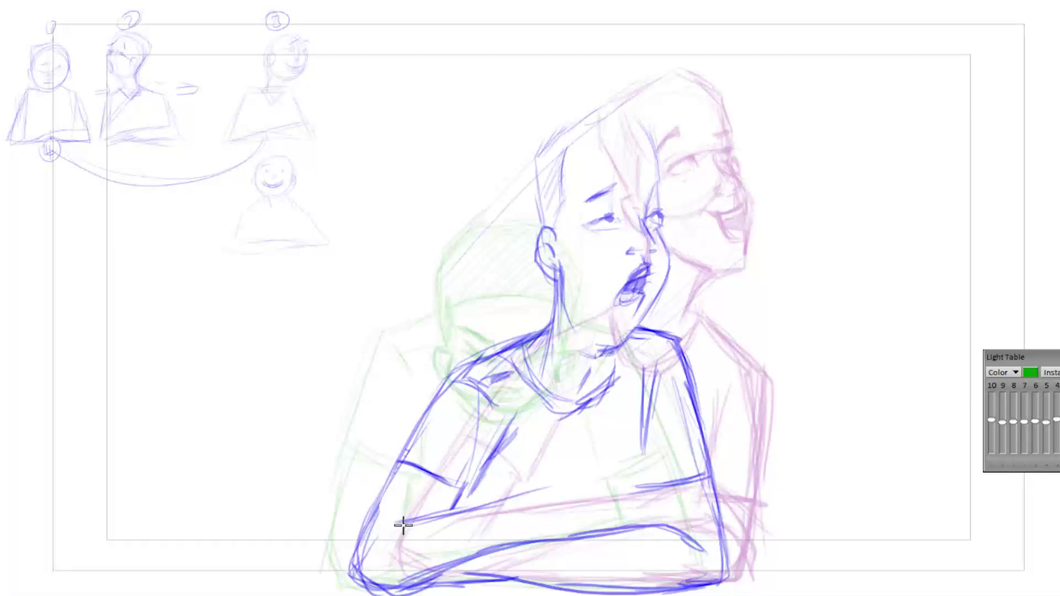
left_click_drag(415, 508, 606, 513)
left_click_drag(399, 515, 635, 508)
left_click_drag(523, 500, 677, 513)
left_click_drag(390, 522, 716, 522)
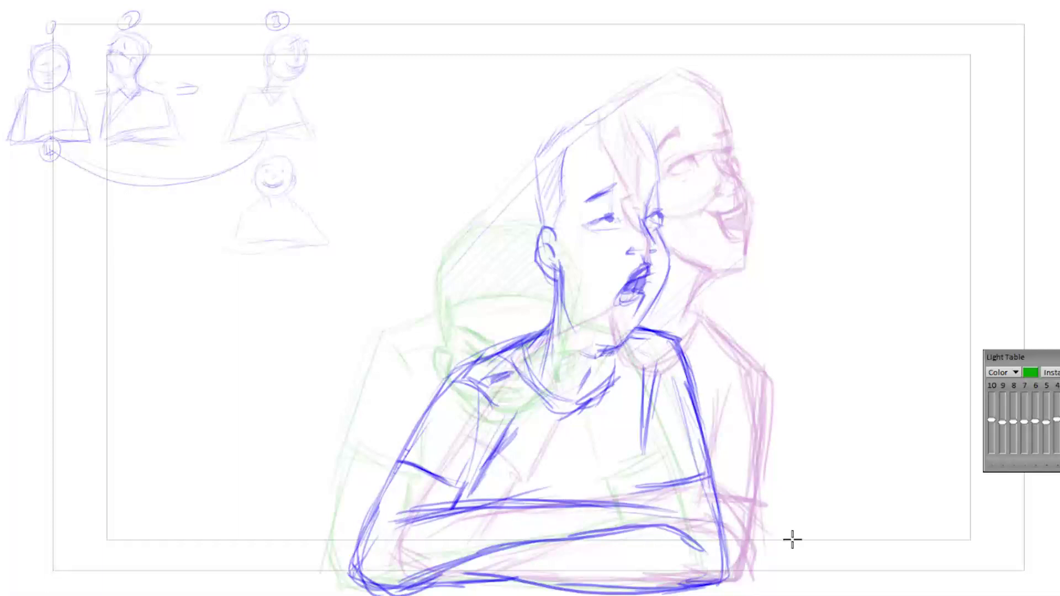
Step: Flip back and forth between the lowered pose and the new in-between to compare their arms
key("Left")
key("Right")
key("Left")
key("Right")
key("Left")
key("Right")
key("Left")
key("Right")
key("Left")
Step: Draw the lowered pose's near forearm with an open hand over the other arm, and check it against the neighbouring poses
mouse_move(360, 531)
left_mouse_down()
mouse_move(487, 488)
mouse_move(641, 478)
mouse_move(549, 469)
mouse_move(566, 502)
mouse_move(482, 544)
mouse_move(348, 586)
left_mouse_up()
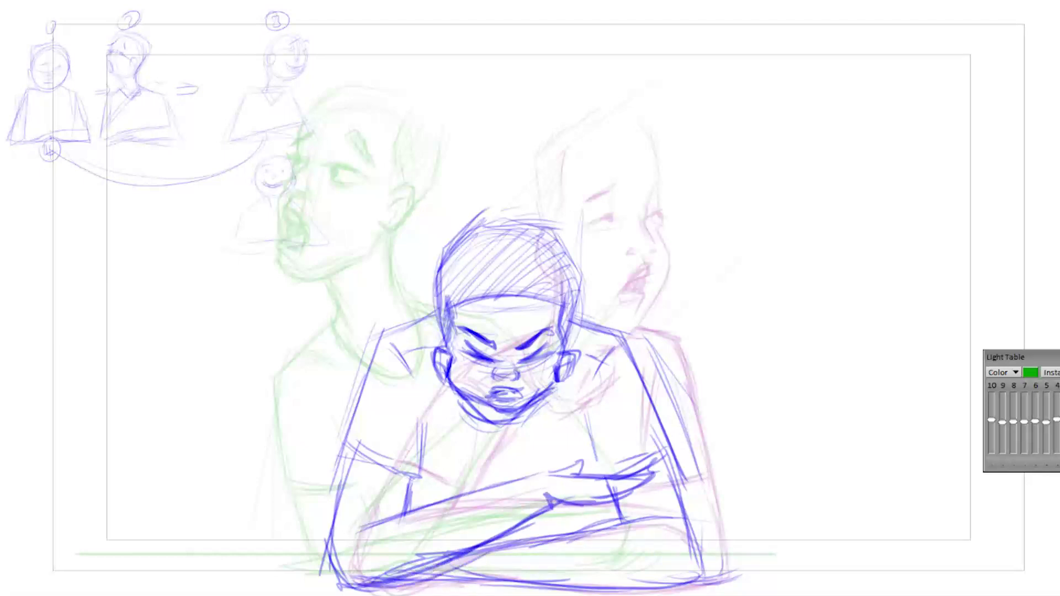
key("Right")
key("Right")
key("Left")
key("Left")
key("Left")
key("Right")
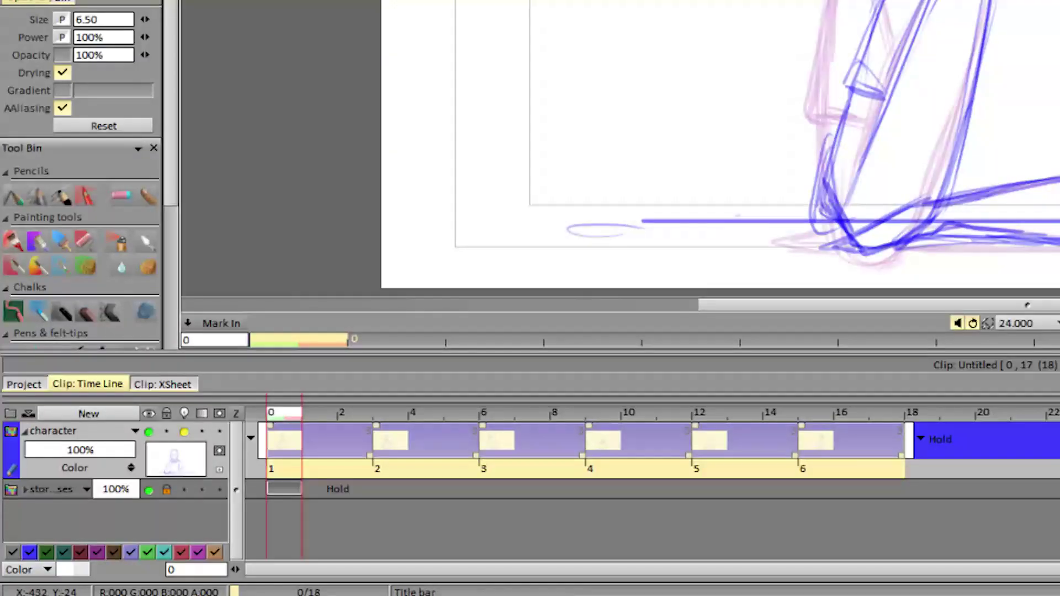
Step: Turn off the character layer's light table and play back the pose sequence
left_click(184, 432)
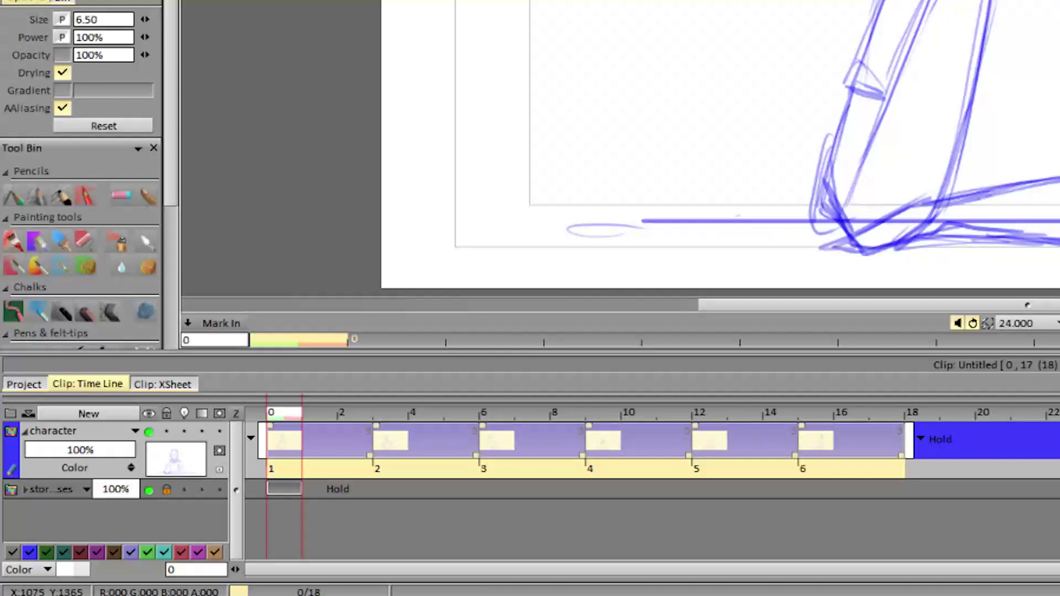
left_click(548, 496)
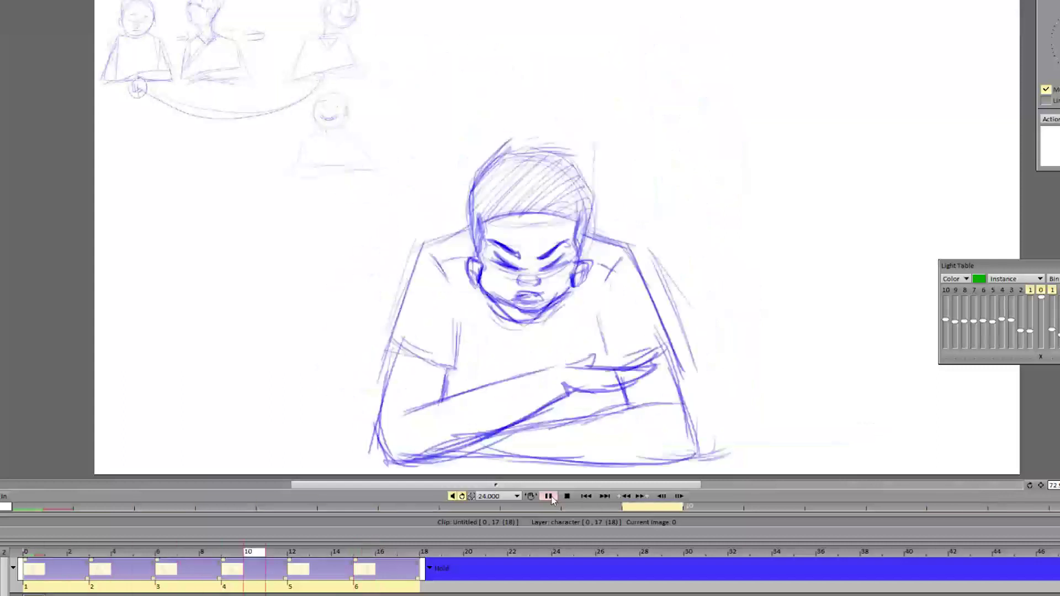
left_click(550, 497)
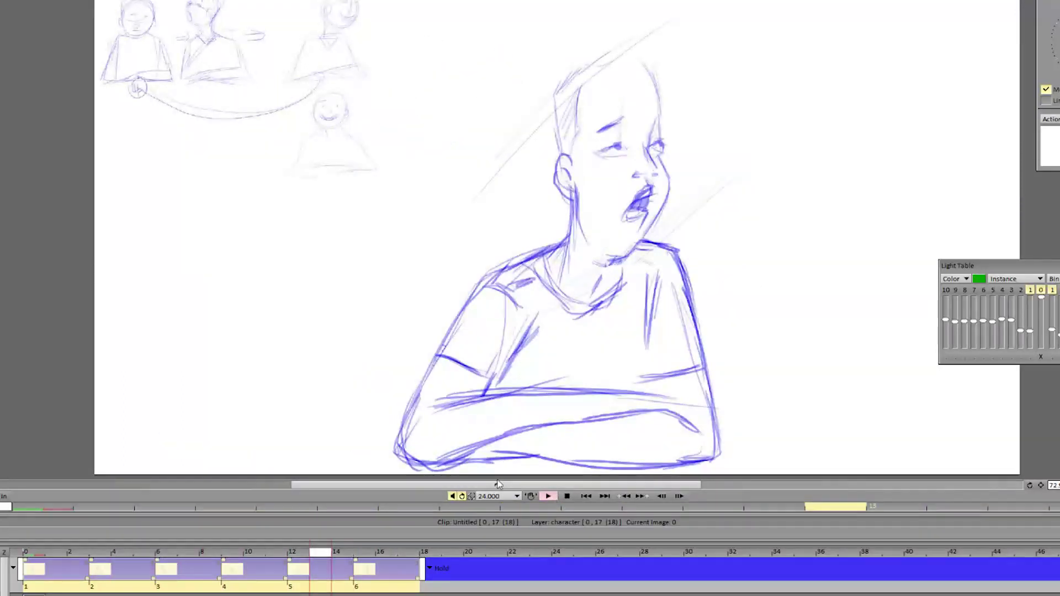
Step: Place the stopwatch over the canvas with its playback link enabled, and time the sequence from the first frame
left_click_drag(63, 553, 23, 552)
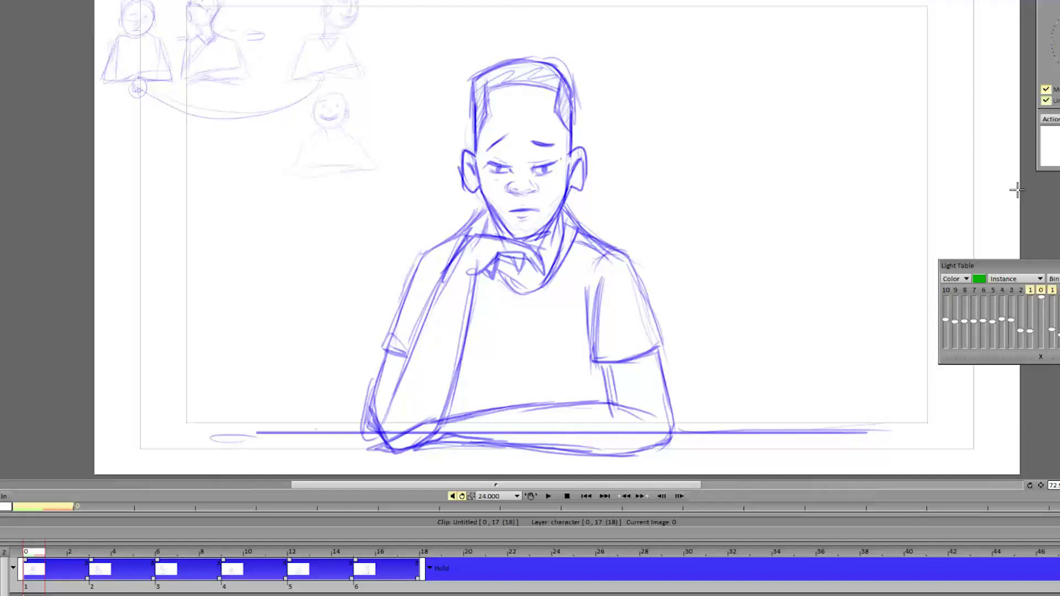
left_click_drag(1059, 0, 809, 47)
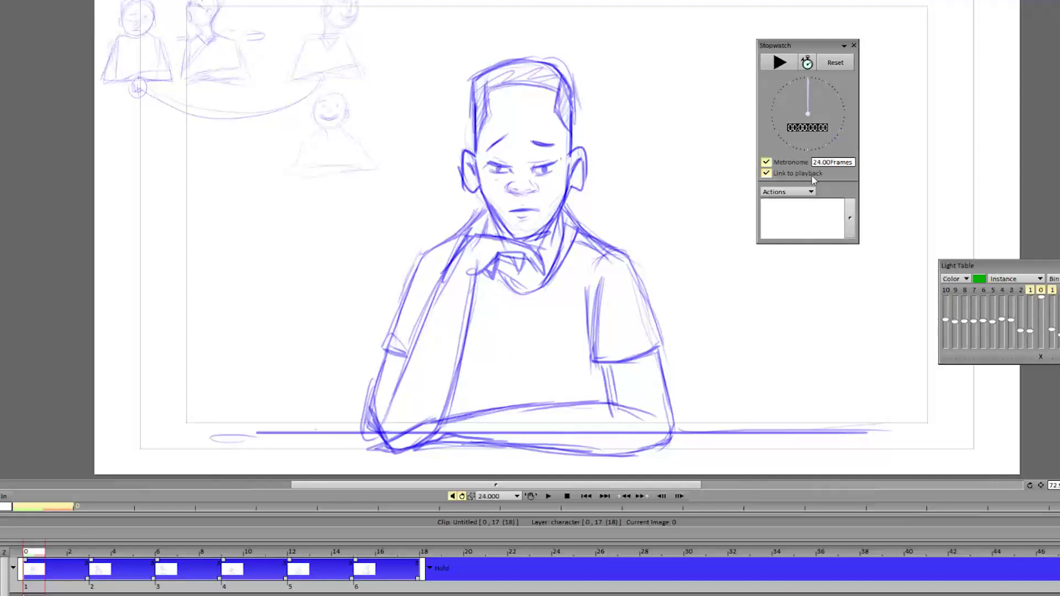
left_click(781, 63)
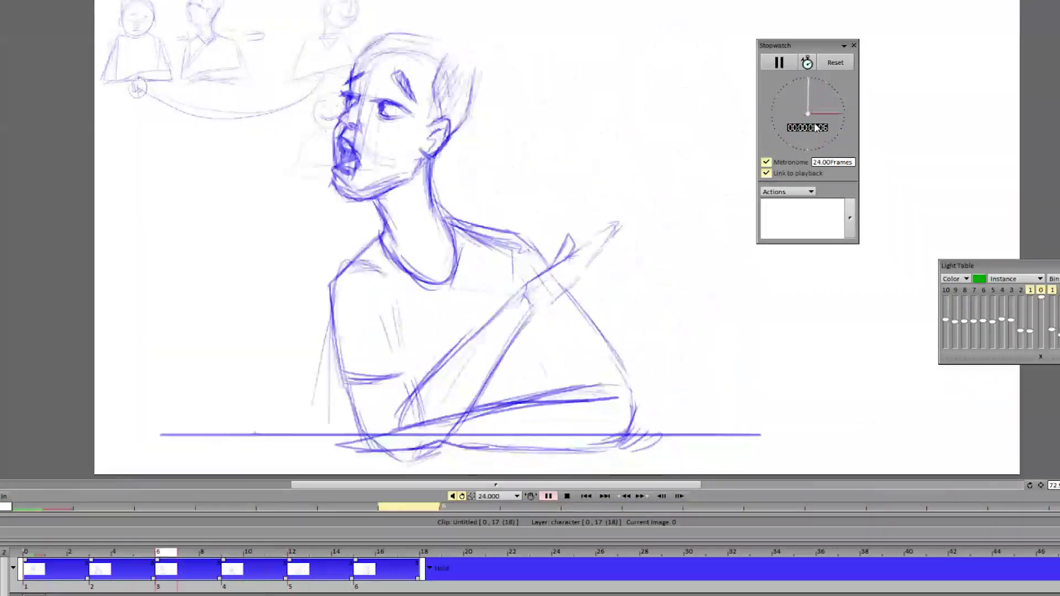
left_click(784, 63)
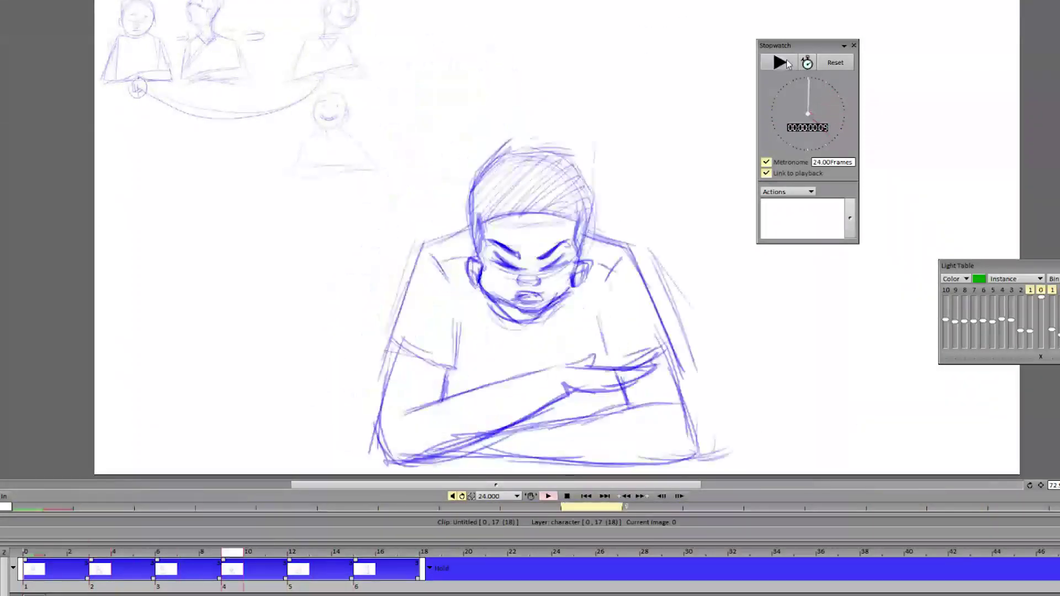
left_click(44, 553)
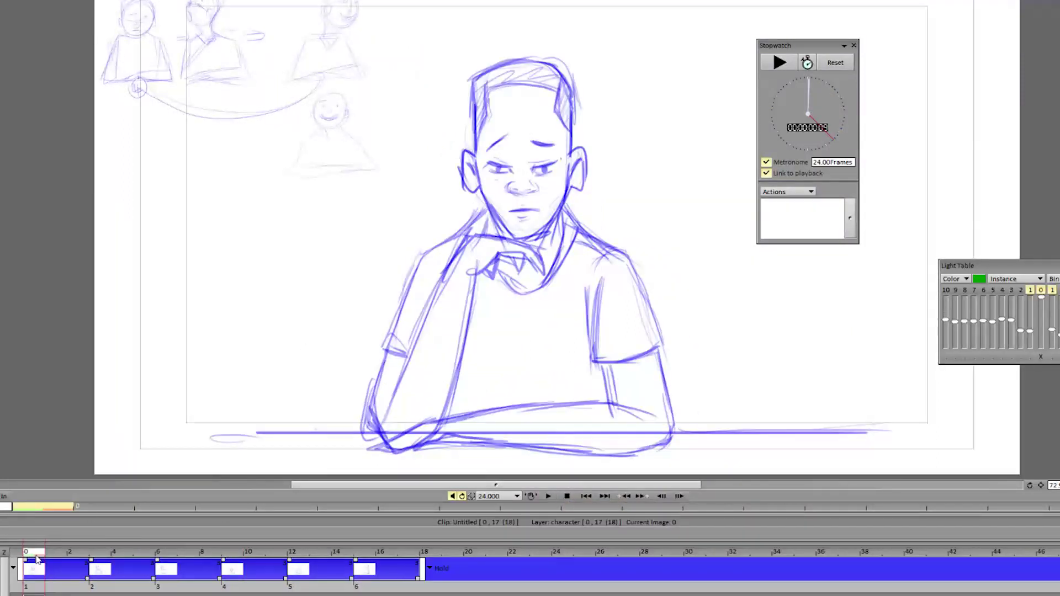
Step: Set the mark-in at frame 0 and hold the first pose for 24 frames, testing the playback
right_click(36, 556)
left_click(87, 574)
mouse_move(88, 581)
left_mouse_down()
mouse_move(432, 593)
mouse_move(554, 593)
mouse_move(557, 582)
left_mouse_up()
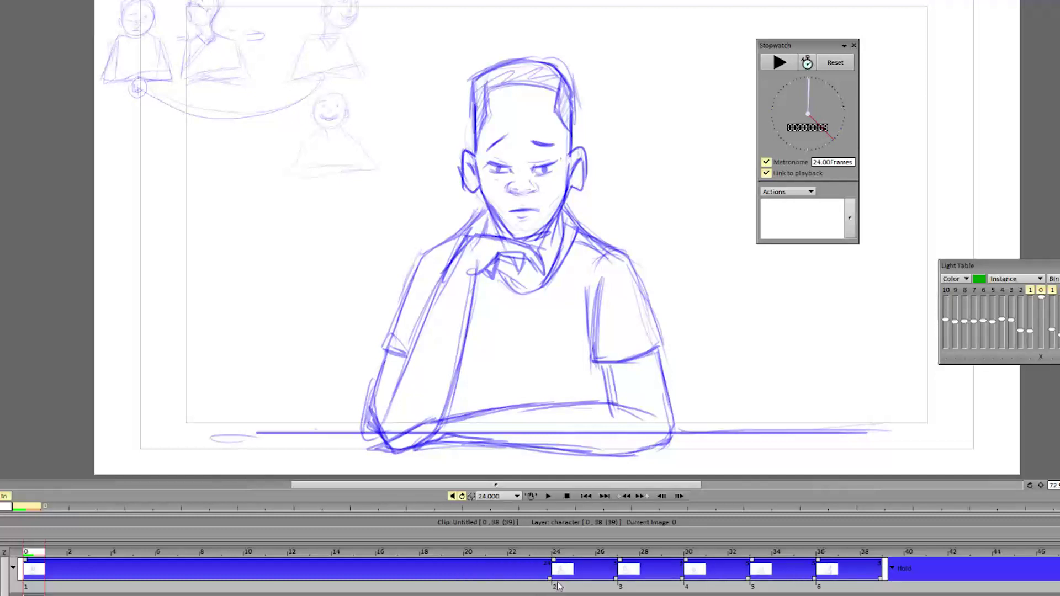
left_click(549, 497)
left_click(553, 498)
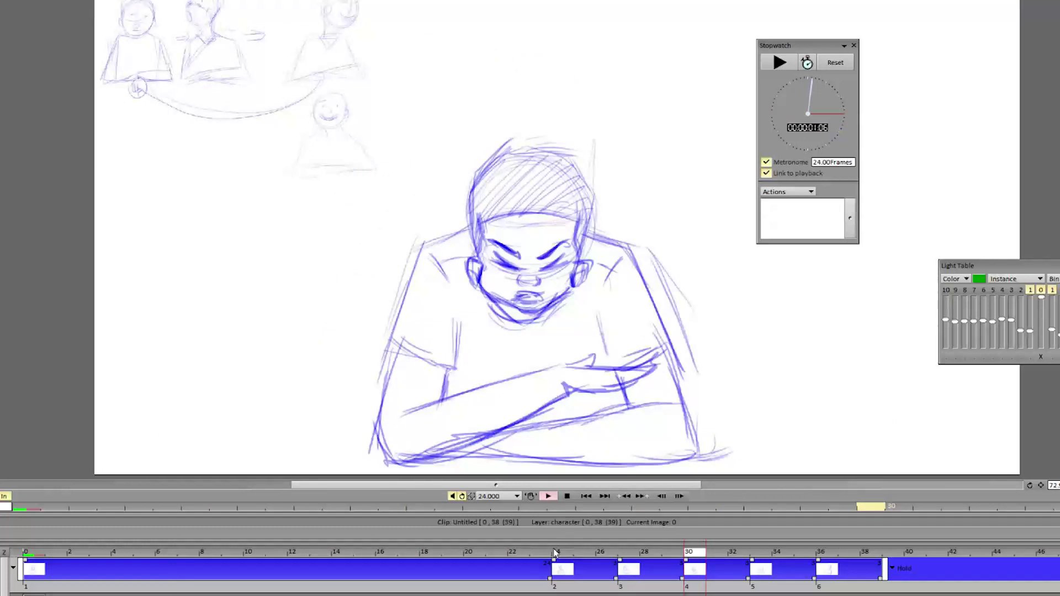
Step: Extend the second pose's hold to 12 frames and scrub through the drawings that follow it
left_click_drag(554, 555, 525, 567)
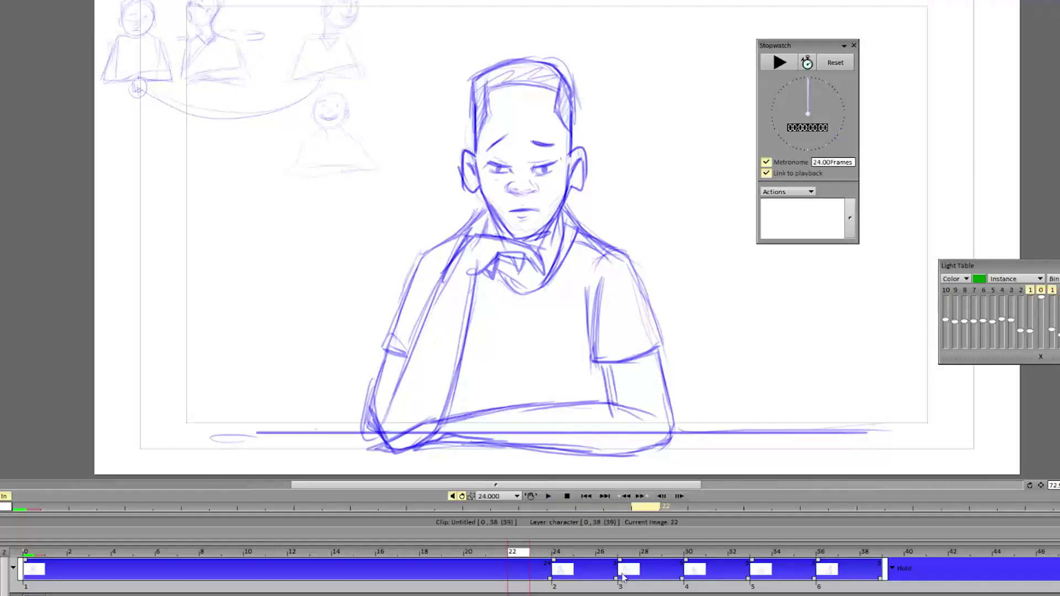
left_click_drag(618, 587, 824, 592)
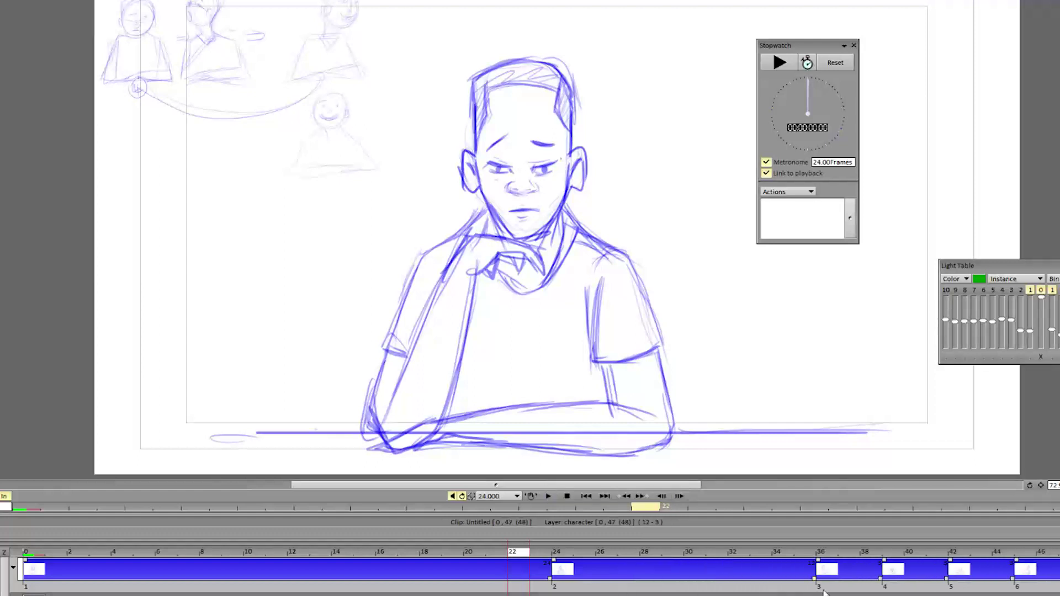
mouse_move(689, 555)
left_mouse_down()
mouse_move(891, 570)
mouse_move(823, 586)
left_mouse_up()
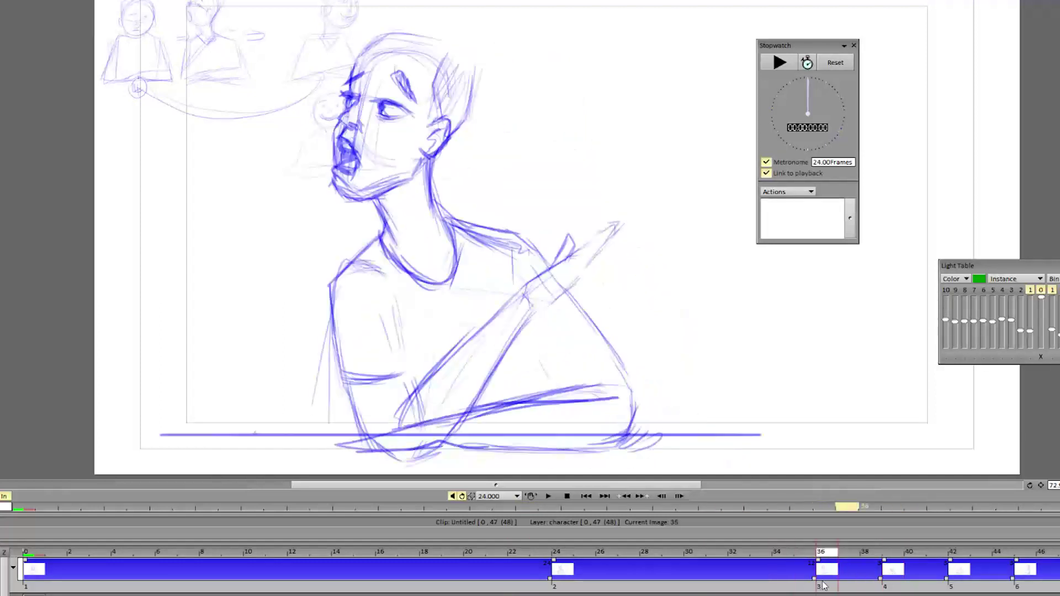
left_click(891, 560)
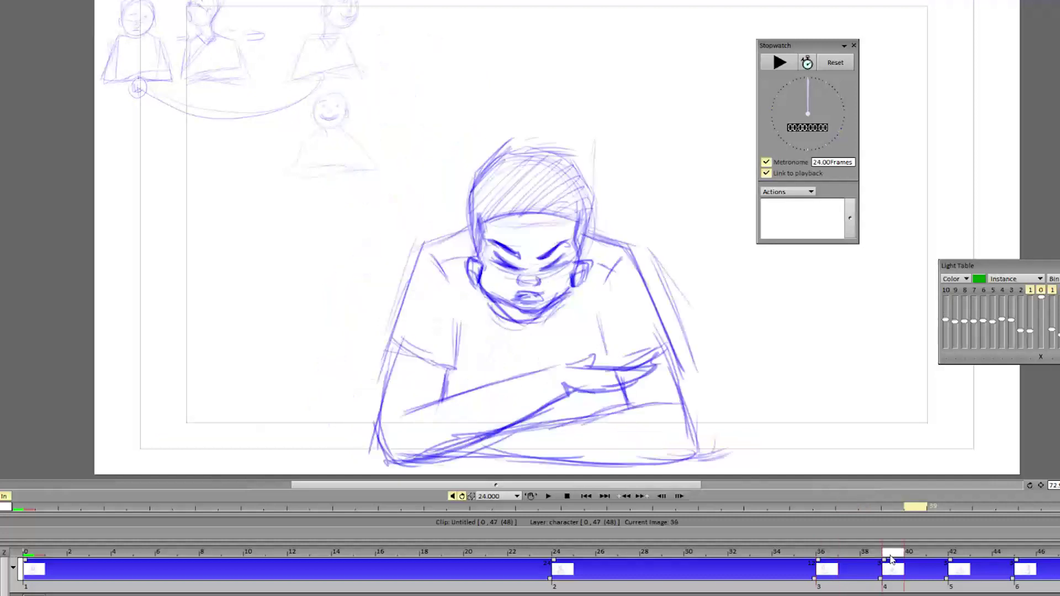
Step: Shorten the second pose's hold to 6 frames and extend the third pose's hold to 6 frames
left_click(819, 586)
mouse_move(795, 592)
left_mouse_down()
mouse_move(843, 562)
mouse_move(794, 587)
left_mouse_up()
mouse_move(728, 586)
left_mouse_down()
mouse_move(709, 586)
mouse_move(783, 586)
left_mouse_up()
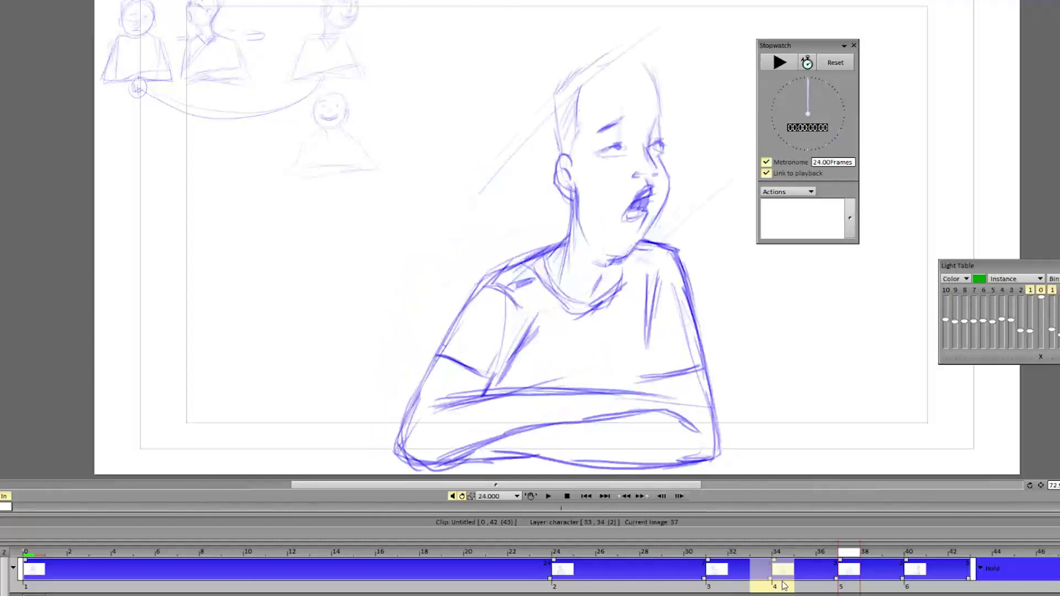
left_click(801, 586)
left_click_drag(709, 559, 689, 571)
left_click_drag(771, 585, 818, 590)
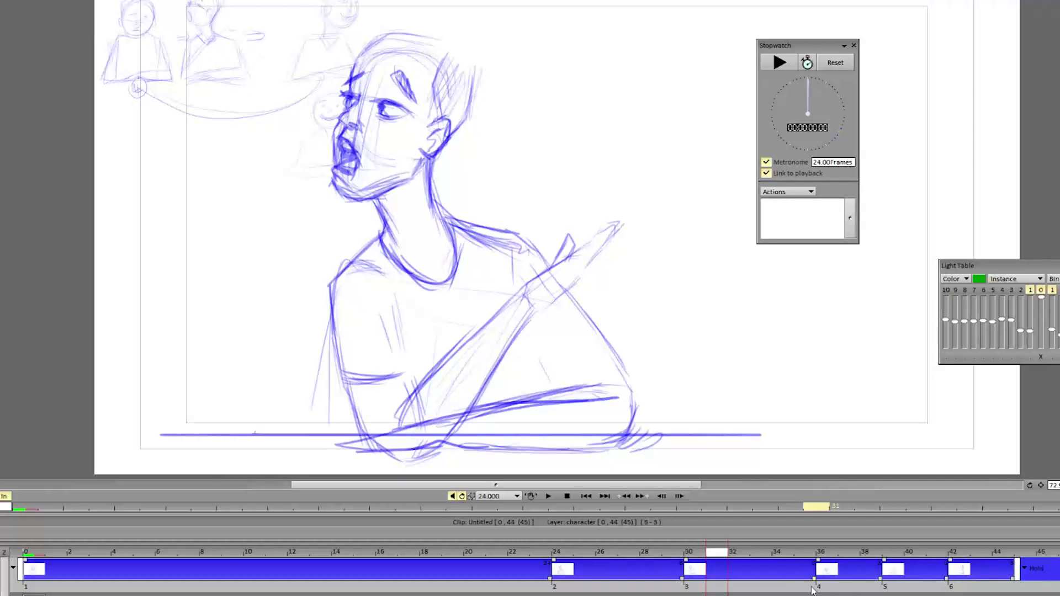
Step: Shorten the second and third drawings' holds to 4 frames each, playing the sequence before and after to judge the timing
left_click(827, 552)
left_click(549, 496)
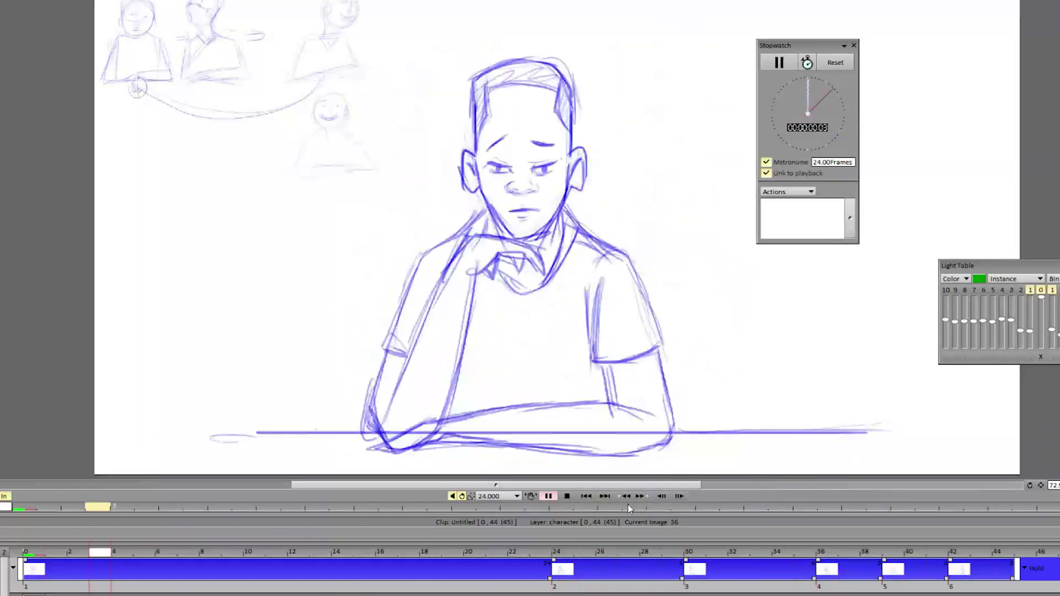
left_click(548, 496)
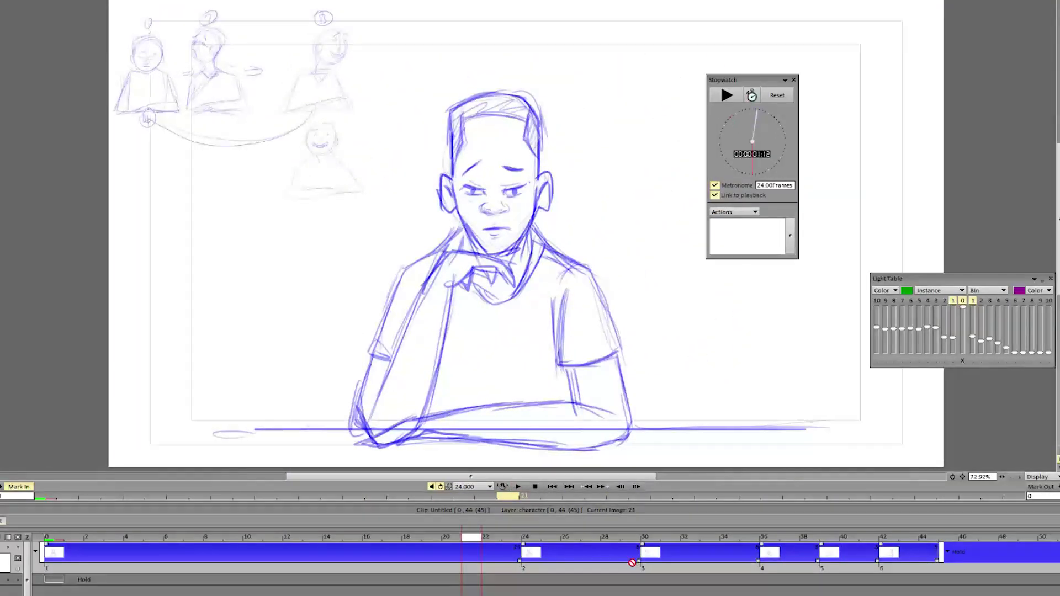
left_click_drag(638, 563, 598, 564)
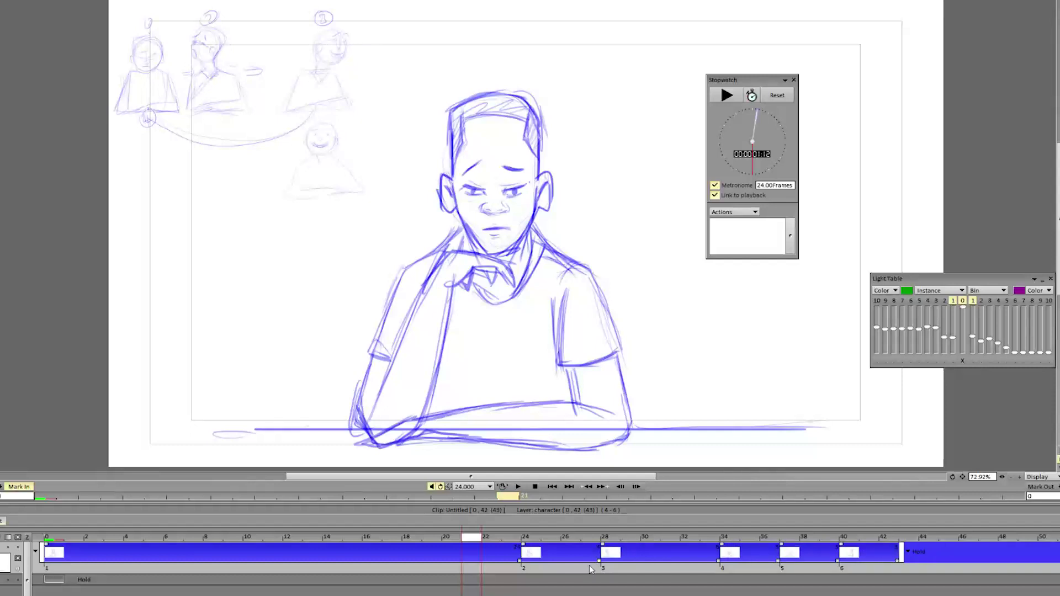
left_click_drag(721, 562, 679, 565)
left_click(518, 486)
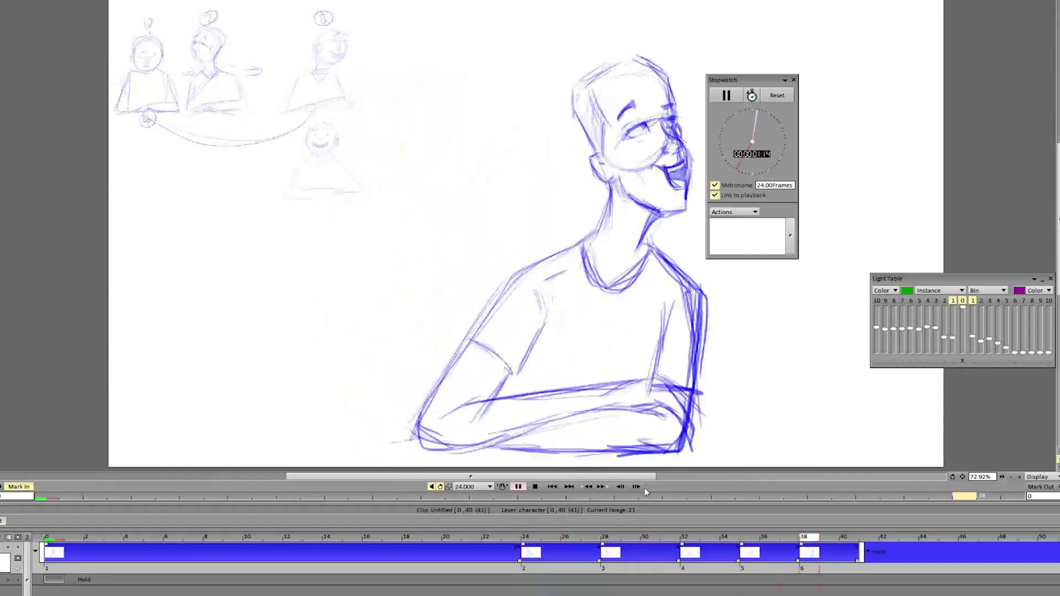
key("Return")
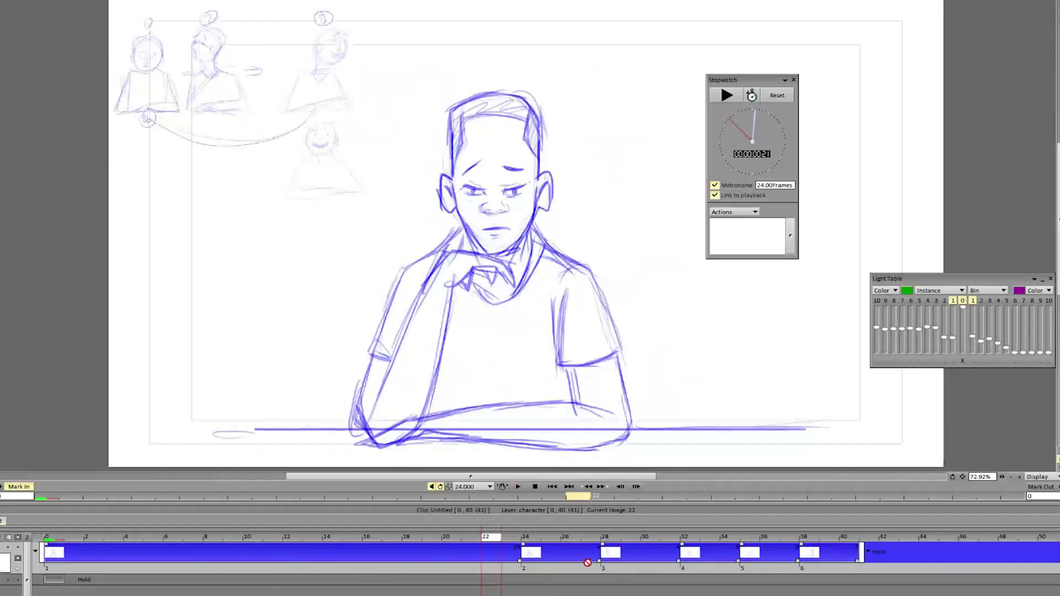
Step: Shorten the second and third drawings' holds to 3 frames each and test the playback
left_click_drag(599, 562, 579, 563)
left_click_drag(660, 567, 640, 563)
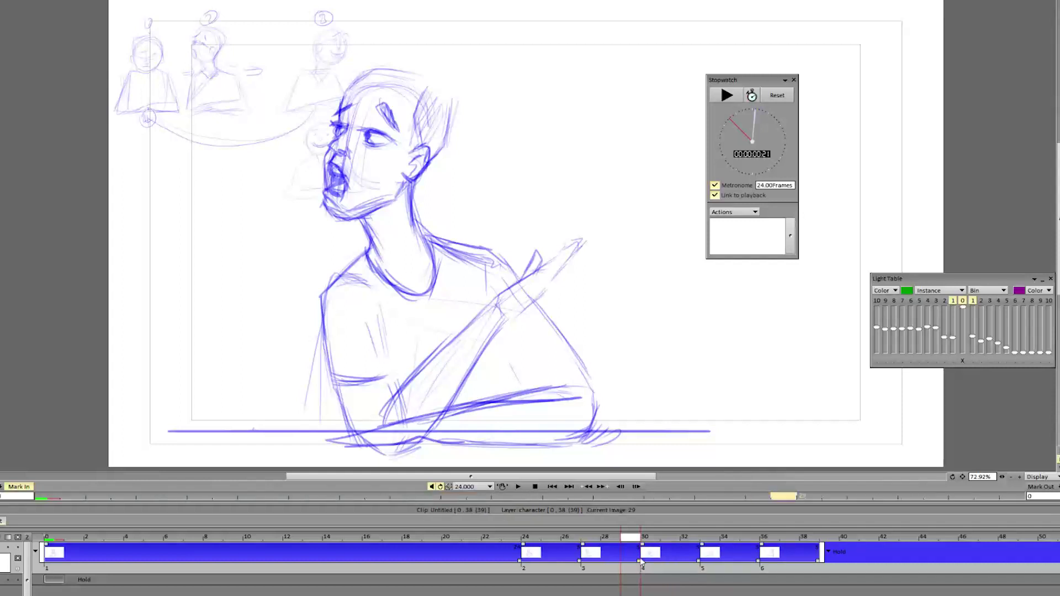
left_click(518, 488)
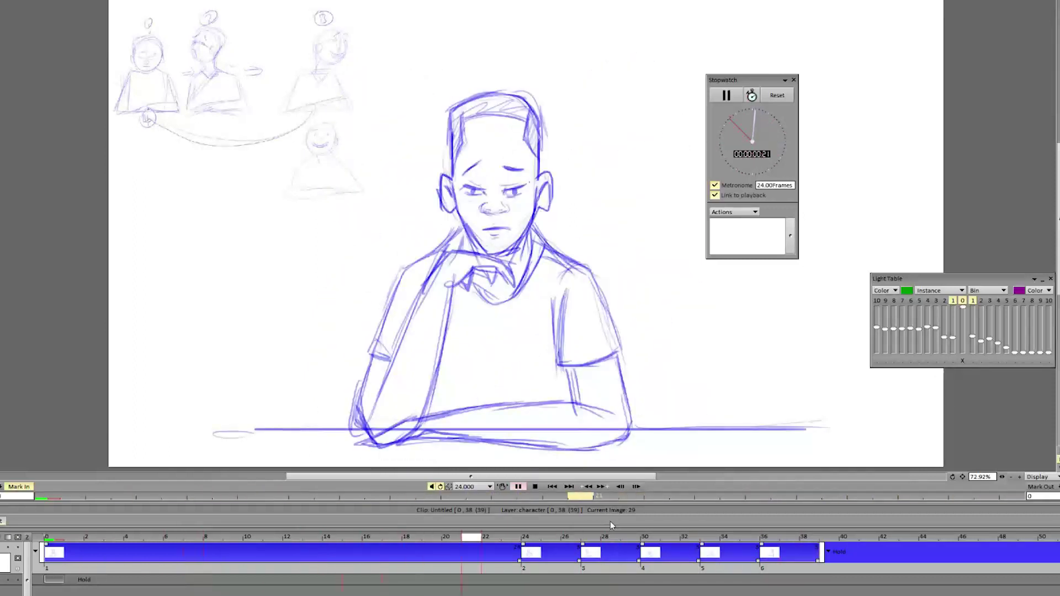
left_click(518, 487)
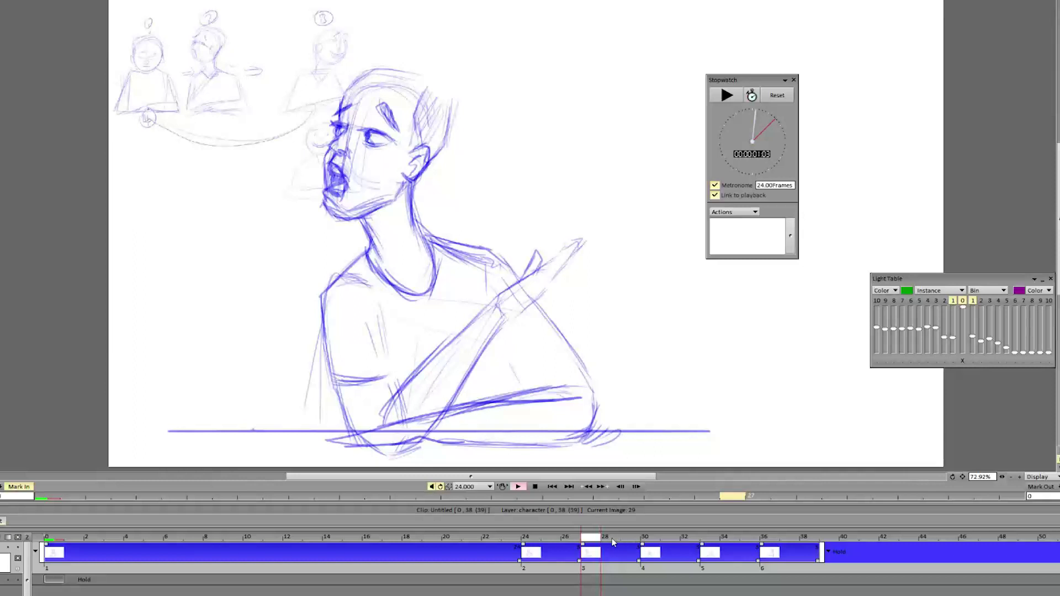
Step: Extend the third drawing's hold to 12 frames and scrub through the drawings that follow it
mouse_move(577, 540)
left_mouse_down()
mouse_move(558, 540)
mouse_move(592, 539)
left_mouse_up()
left_click_drag(642, 568, 812, 577)
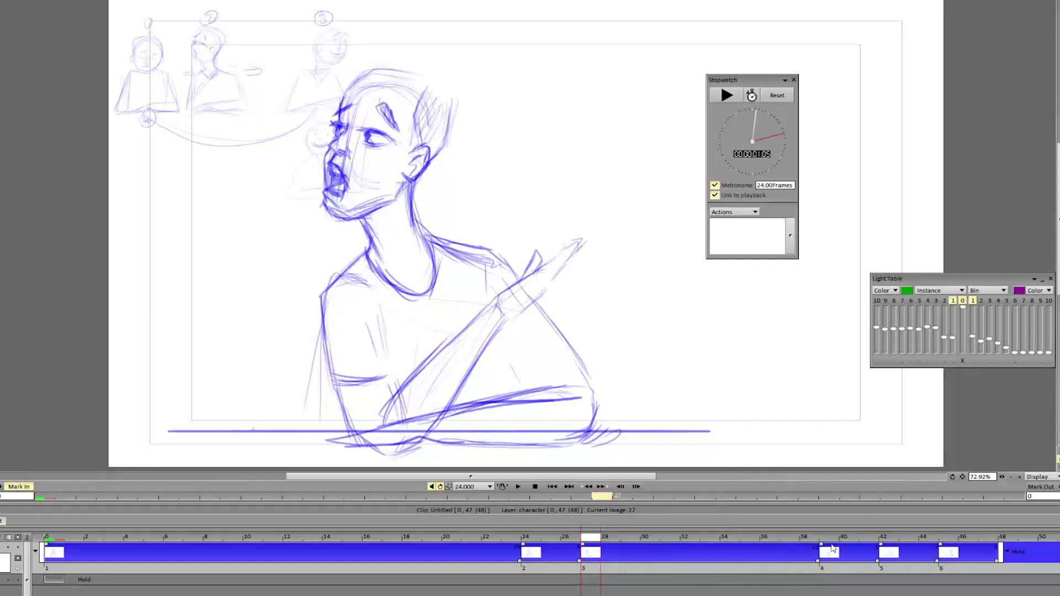
mouse_move(829, 539)
left_mouse_down()
mouse_move(856, 542)
mouse_move(815, 543)
mouse_move(891, 548)
left_mouse_up()
left_click(950, 540)
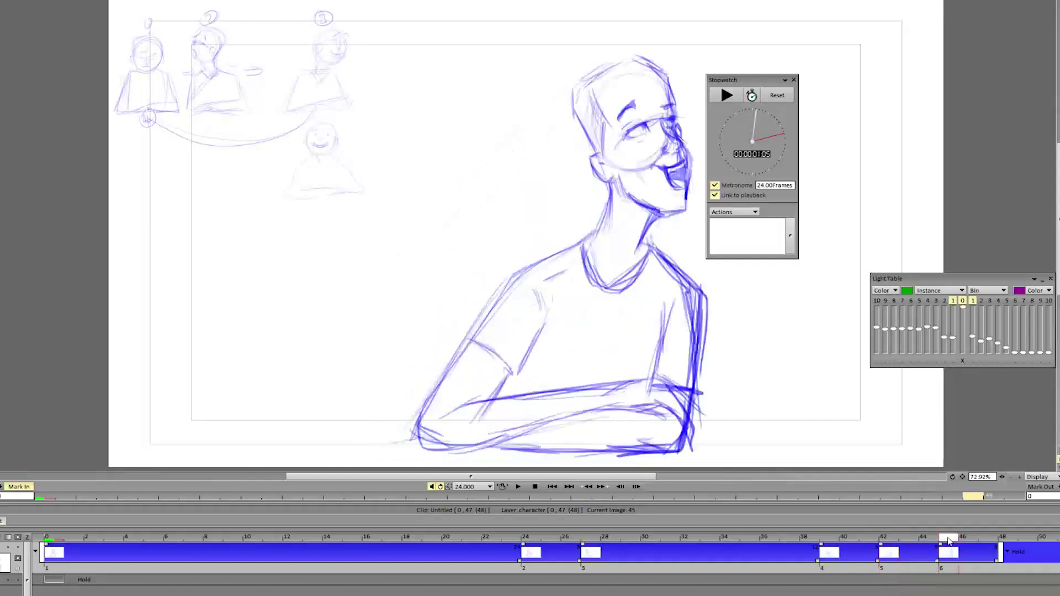
Step: Extend the last drawing's hold to 12 frames so that it runs through frame 56
left_click_drag(992, 564, 1059, 565)
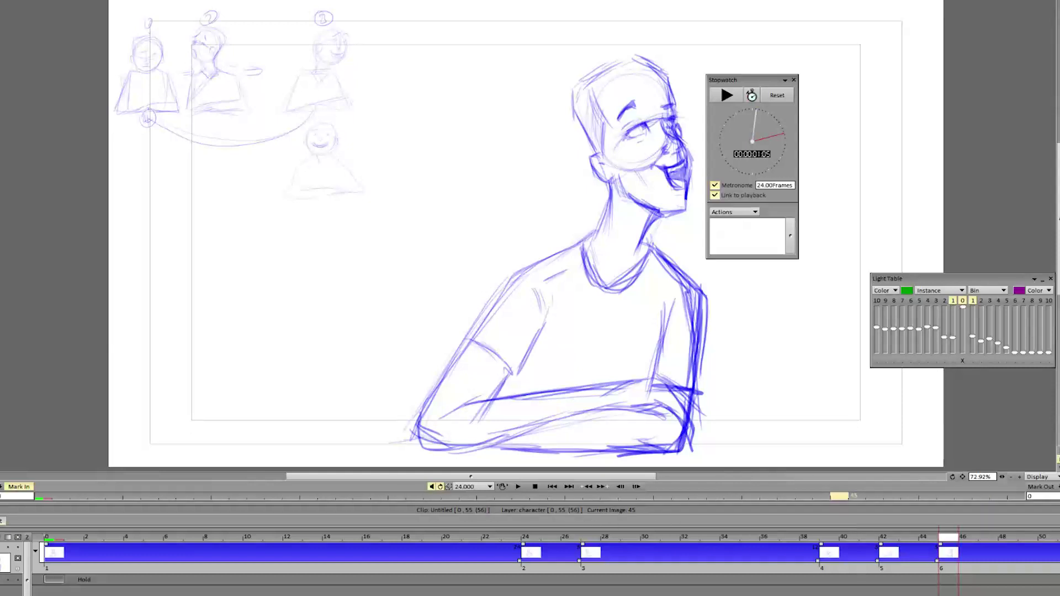
key("End")
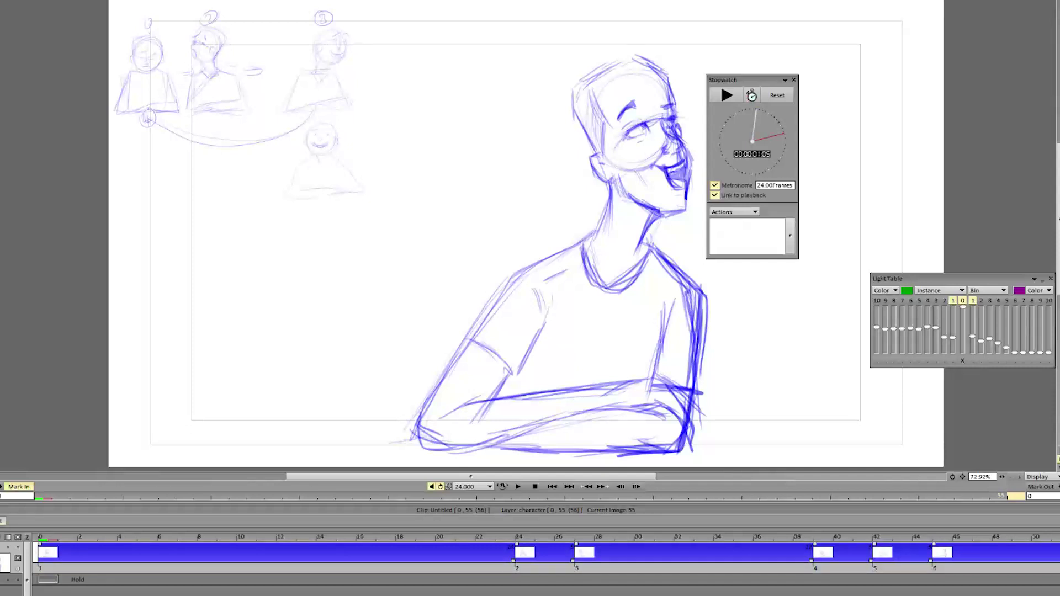
left_click_drag(1059, 558, 975, 562)
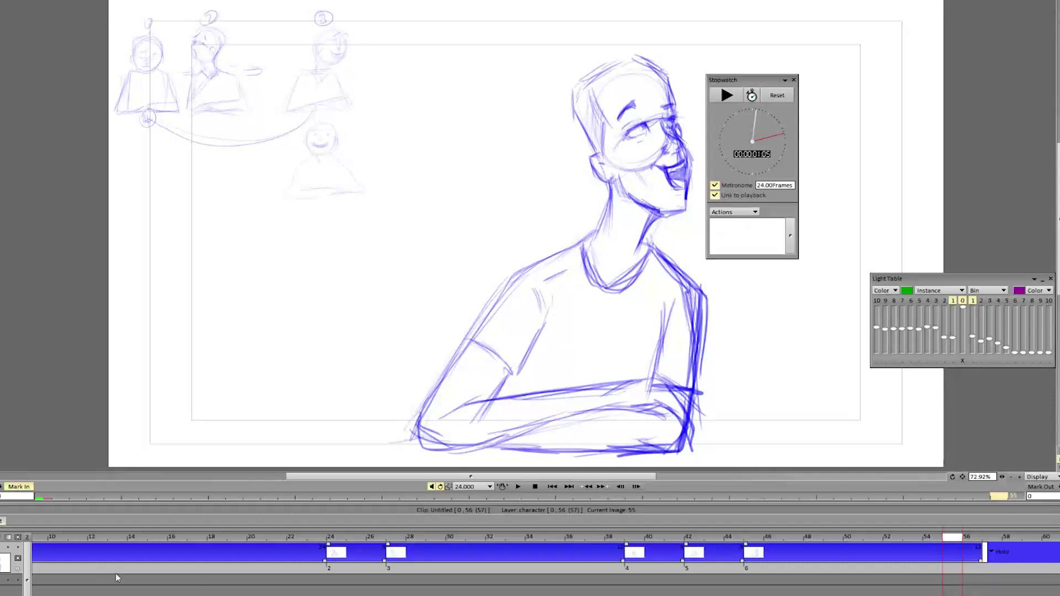
Step: Play the whole sequence in a loop and move the stopwatch clear of the drawing area
left_click_drag(28, 540, 78, 564)
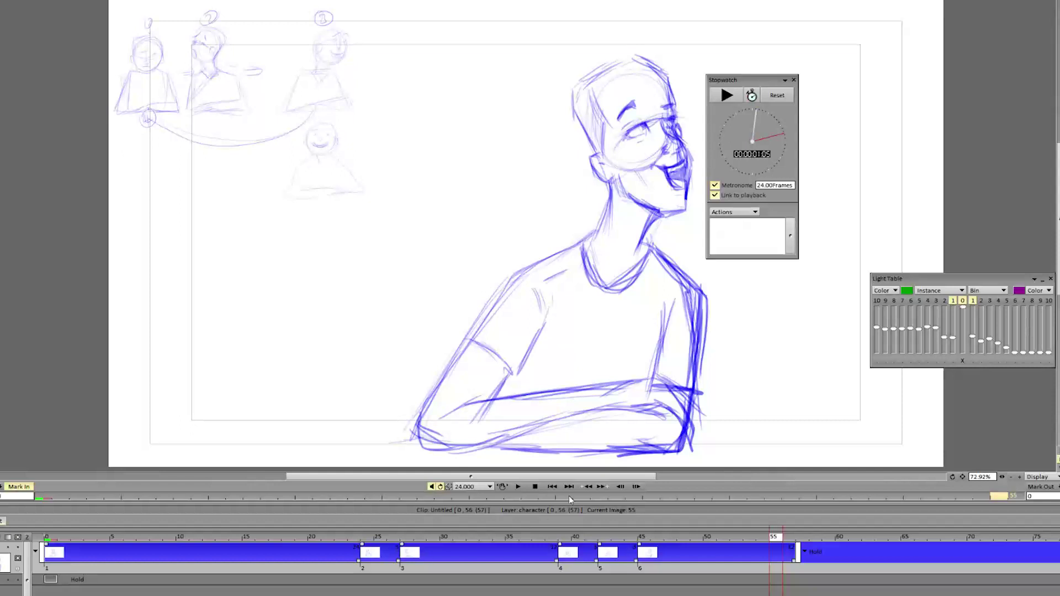
left_click(518, 487)
left_click_drag(758, 83, 981, 61)
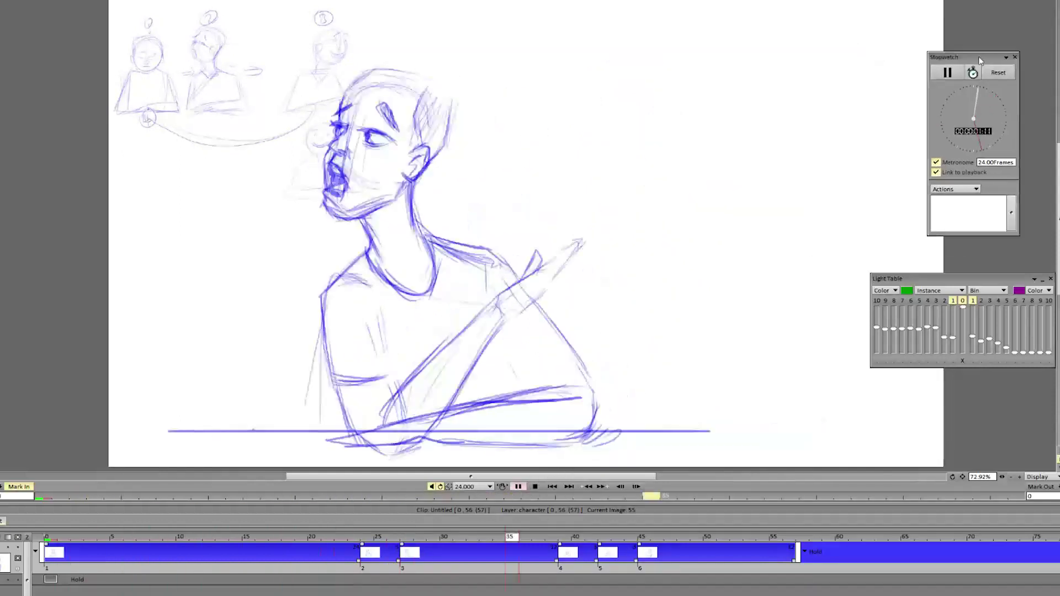
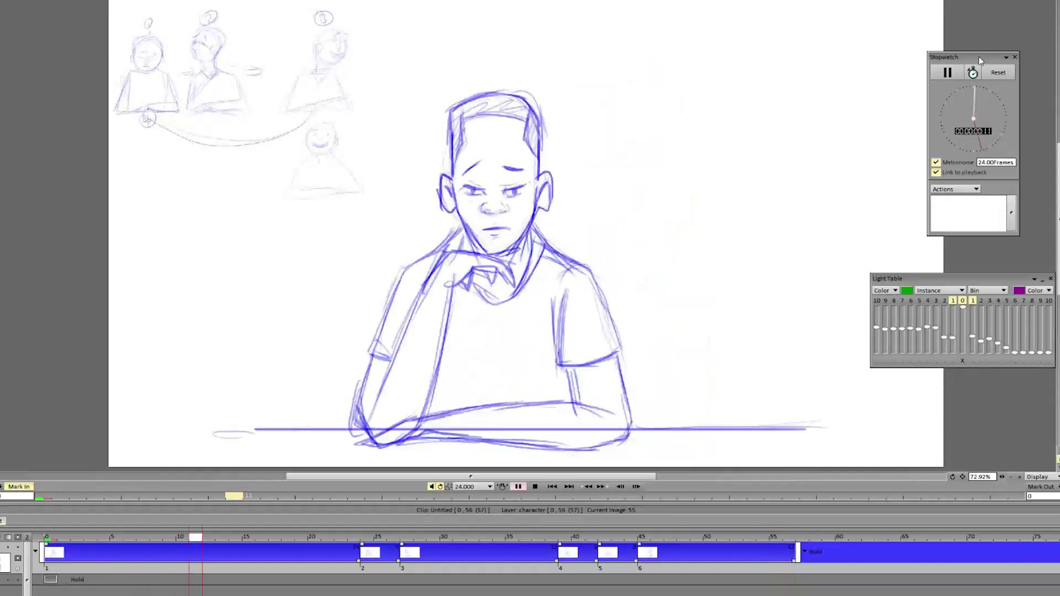
left_click(519, 487)
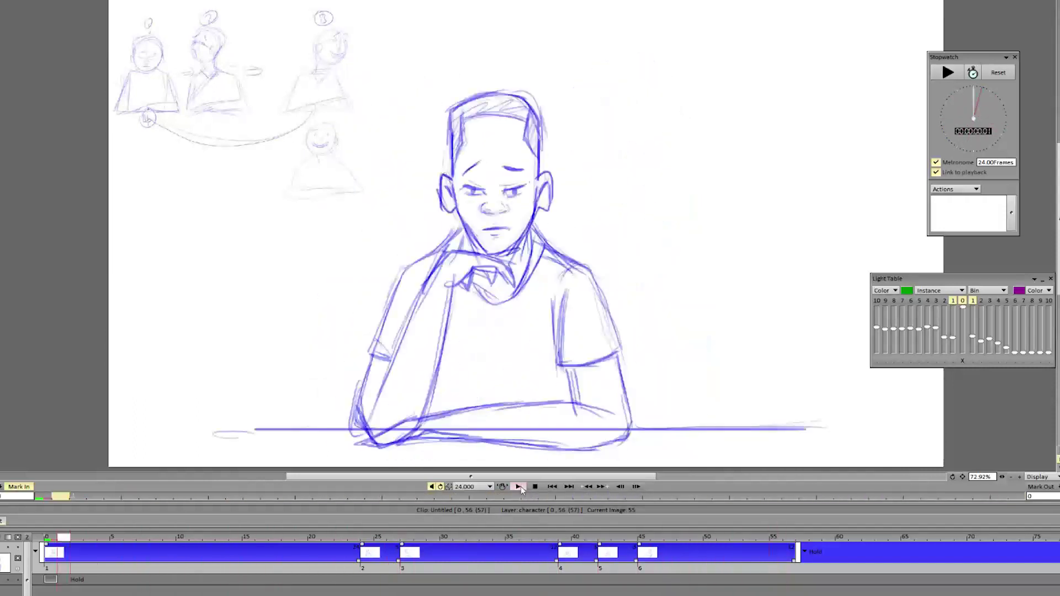
Step: Shift the last drawing to frame 49 and insert a blank drawing with a 4-frame hold at frame 45
mouse_move(620, 541)
left_mouse_down()
mouse_move(656, 543)
mouse_move(561, 551)
mouse_move(646, 554)
left_mouse_up()
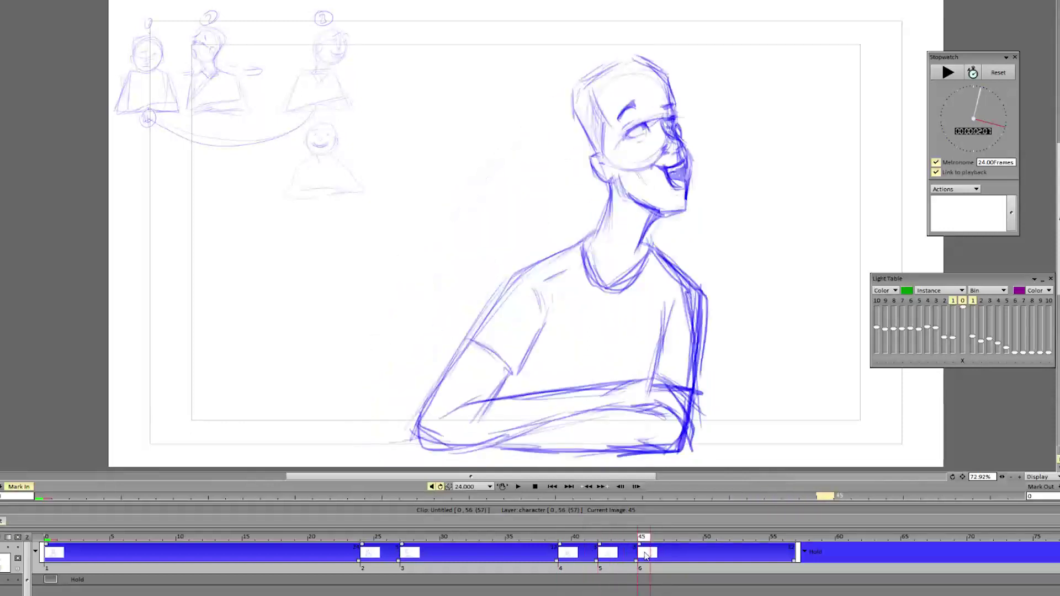
left_click_drag(631, 559, 645, 558)
left_click_drag(640, 550, 694, 541)
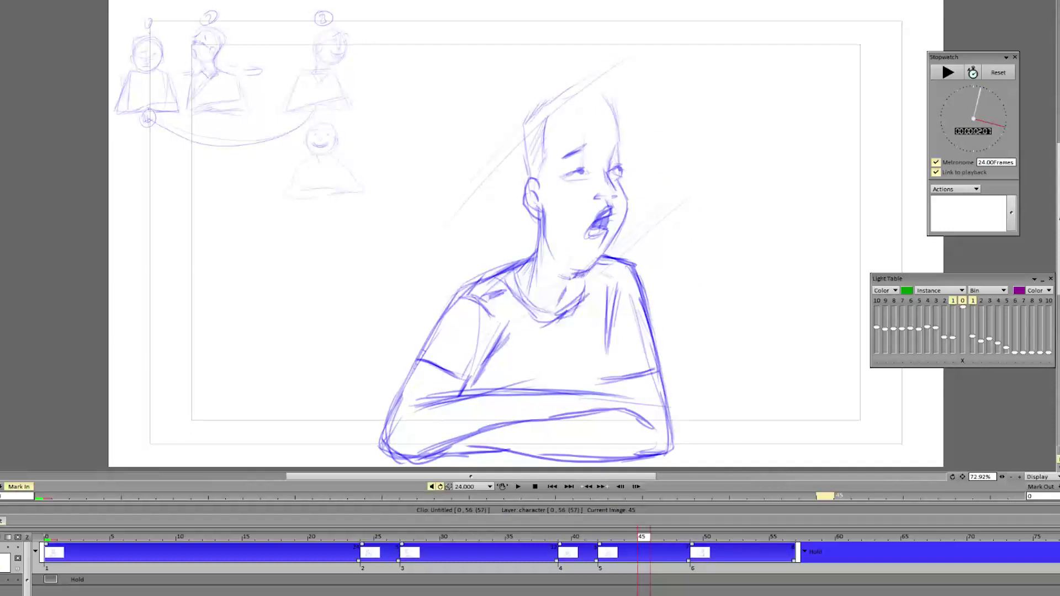
left_click_drag(704, 542, 646, 554)
key("Insert")
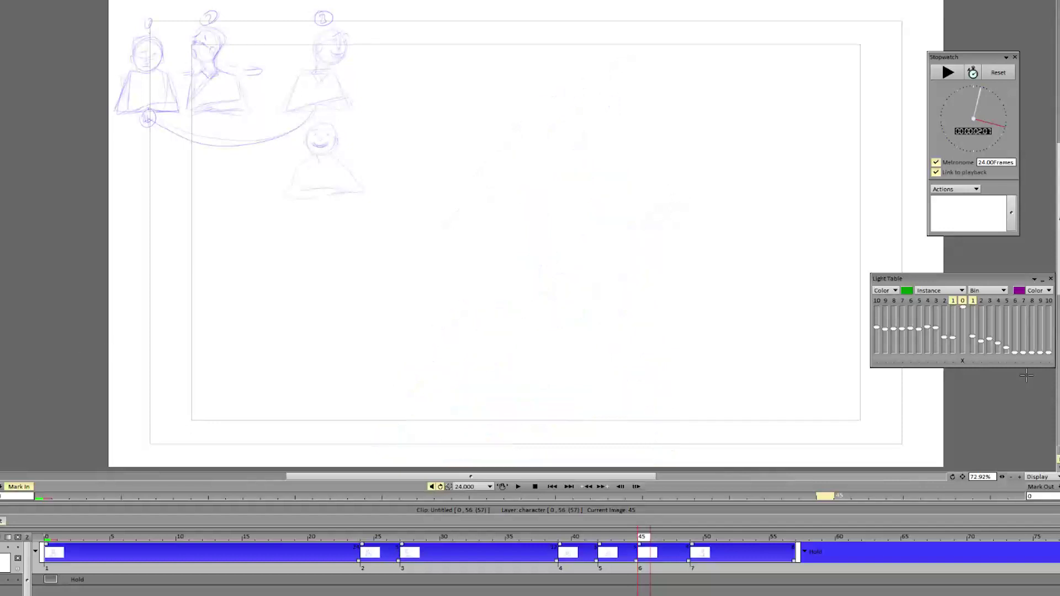
Step: Step through the blank drawing's frames and turn on the light table to overlay the drawings before and after it at frame 45
key("Right")
key("Right")
key("Right")
key("Right")
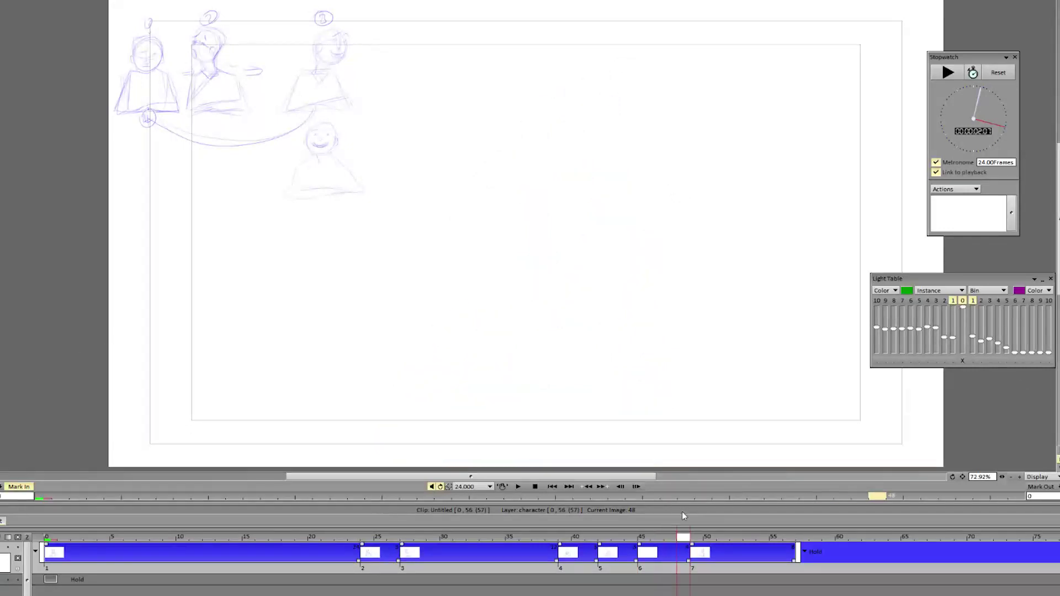
key("Left")
key("Left")
key("Left")
key("Left")
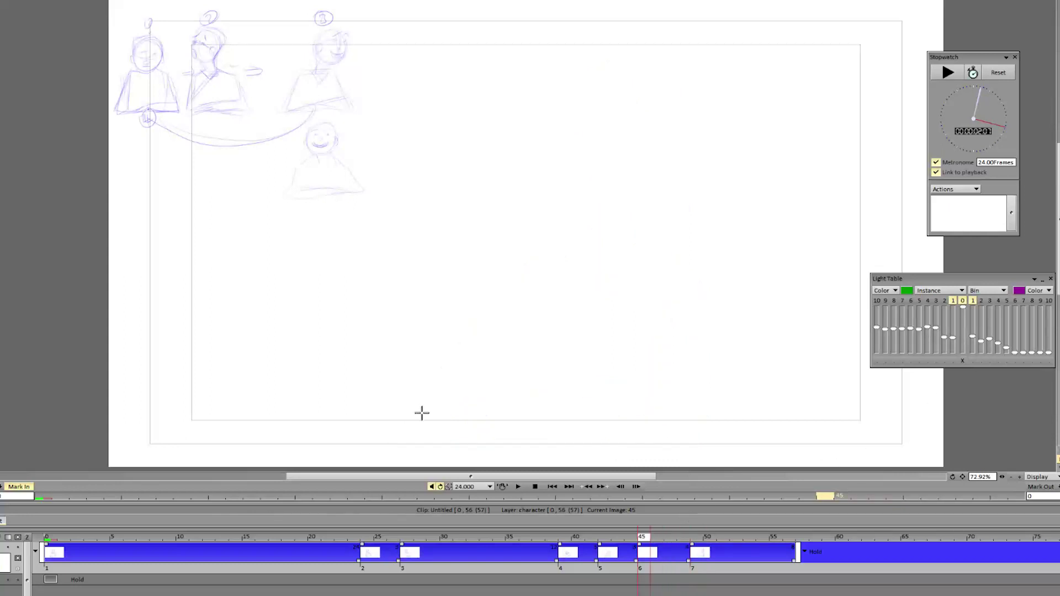
left_click(0, 547)
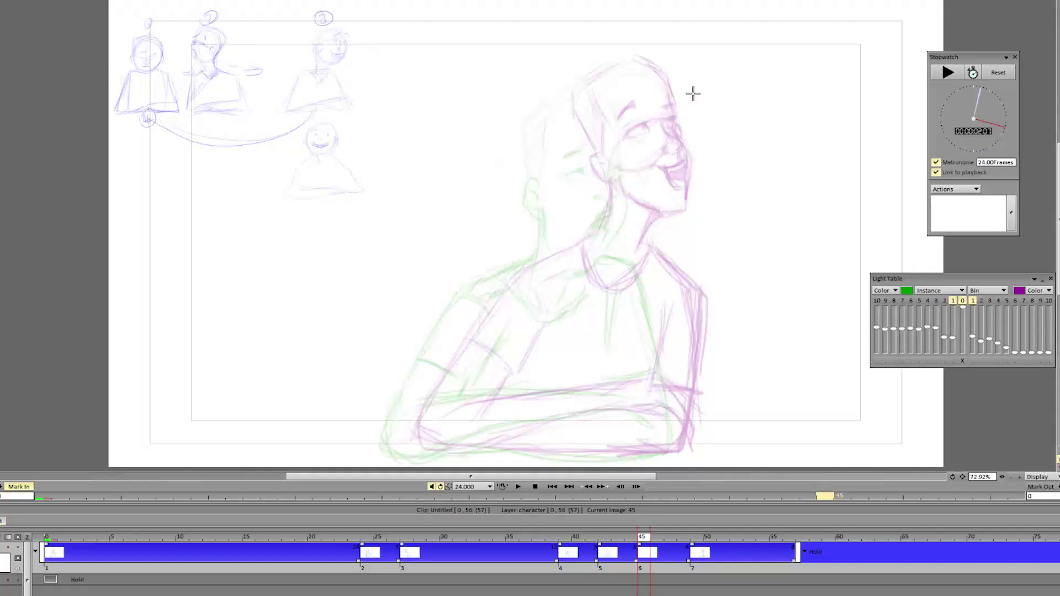
Step: Sketch the upturned eye, forehead and facial profile of the new drawing, slightly beyond the next pose's head
left_click_drag(645, 124, 696, 100)
key("BackSpace")
mouse_move(675, 127)
left_mouse_down()
mouse_move(690, 124)
mouse_move(680, 140)
left_mouse_up()
left_click_drag(679, 106, 651, 49)
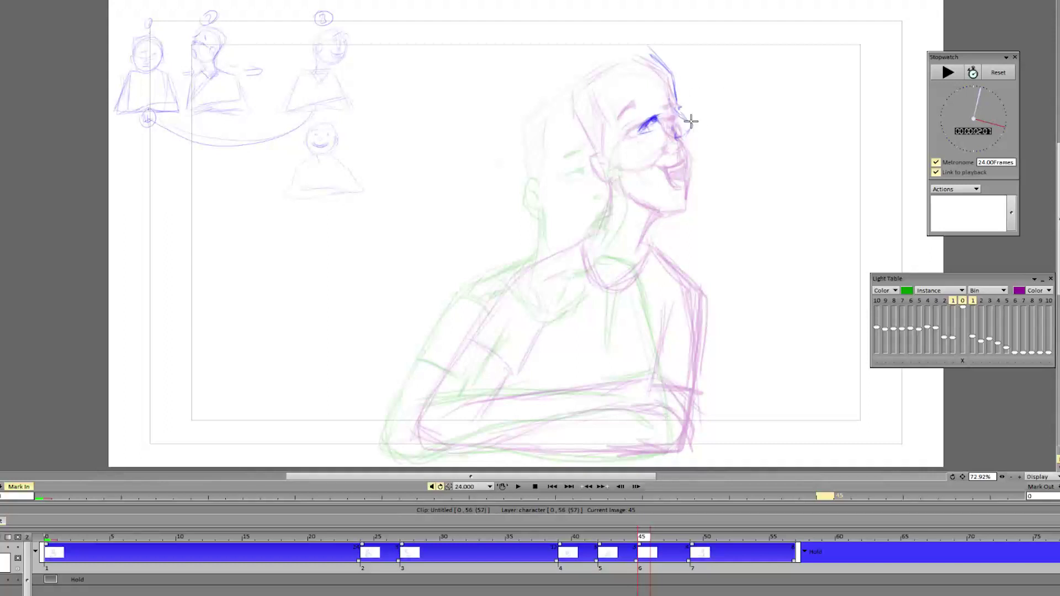
mouse_move(686, 134)
left_mouse_down()
mouse_move(671, 172)
mouse_move(686, 172)
mouse_move(672, 163)
mouse_move(690, 153)
mouse_move(664, 159)
mouse_move(688, 173)
mouse_move(690, 152)
mouse_move(679, 165)
mouse_move(691, 164)
mouse_move(685, 133)
mouse_move(698, 188)
left_mouse_up()
Step: Sketch the hairline, ear, jaw, open mouth and top of the head, comparing with the previous drawing
mouse_move(597, 84)
left_mouse_down()
mouse_move(620, 114)
mouse_move(609, 140)
mouse_move(612, 115)
mouse_move(592, 96)
mouse_move(587, 123)
mouse_move(603, 107)
left_mouse_up()
left_click_drag(601, 153, 610, 177)
left_click_drag(670, 78, 680, 102)
left_click_drag(657, 44, 682, 94)
mouse_move(621, 170)
left_mouse_down()
mouse_move(638, 192)
mouse_move(619, 180)
mouse_move(695, 204)
left_mouse_up()
left_click_drag(697, 161, 691, 202)
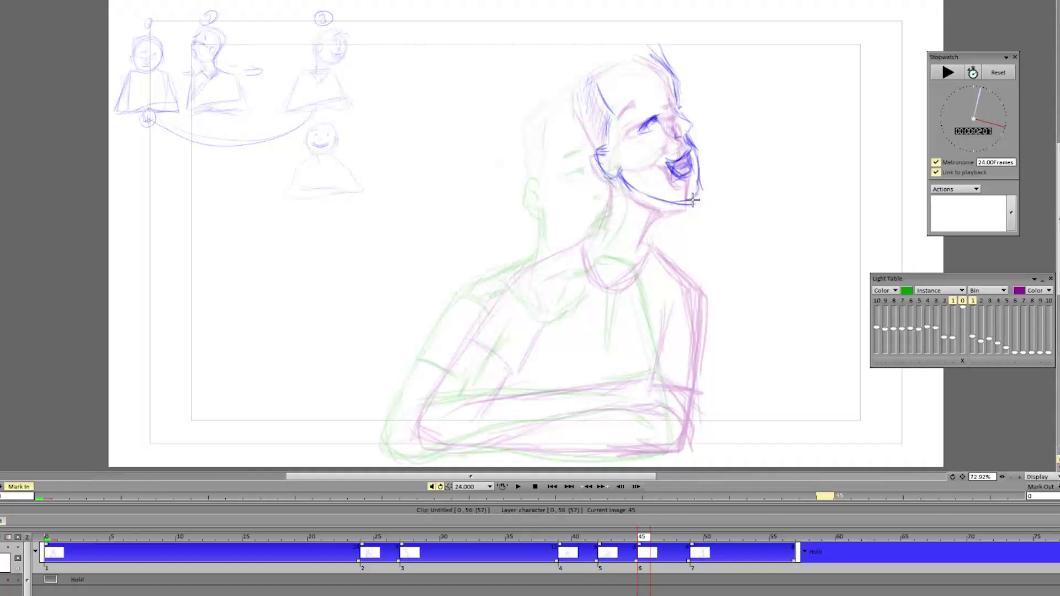
left_click_drag(646, 49, 601, 69)
key("Left")
key("Right")
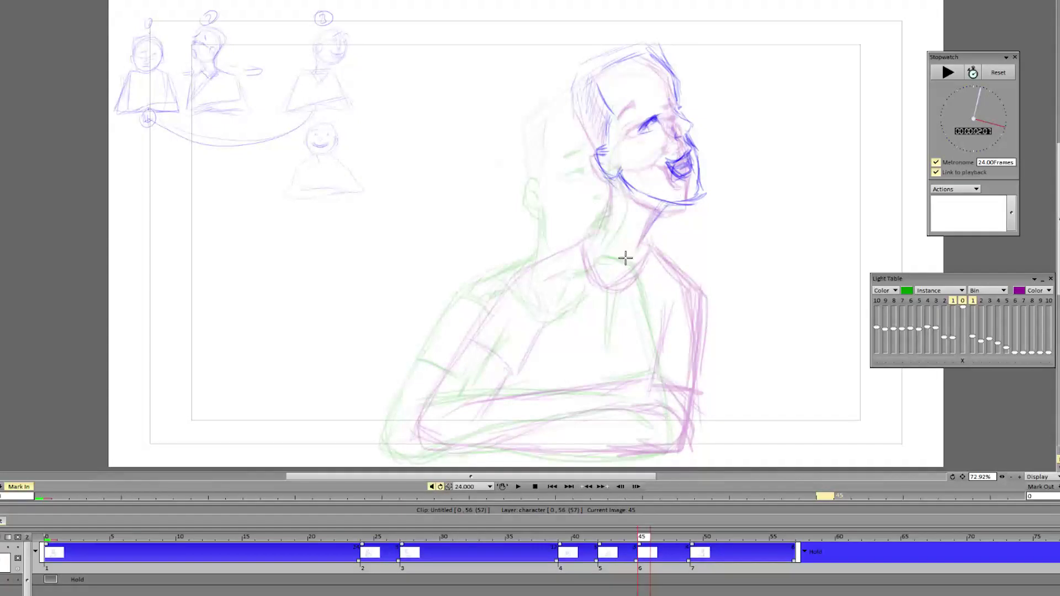
Step: Sketch both sides of the neck and the shirt collar, and reinforce the hair outline
mouse_move(642, 229)
left_mouse_down()
mouse_move(673, 200)
mouse_move(634, 250)
left_mouse_up()
left_click_drag(616, 176, 589, 235)
left_click_drag(596, 76, 607, 107)
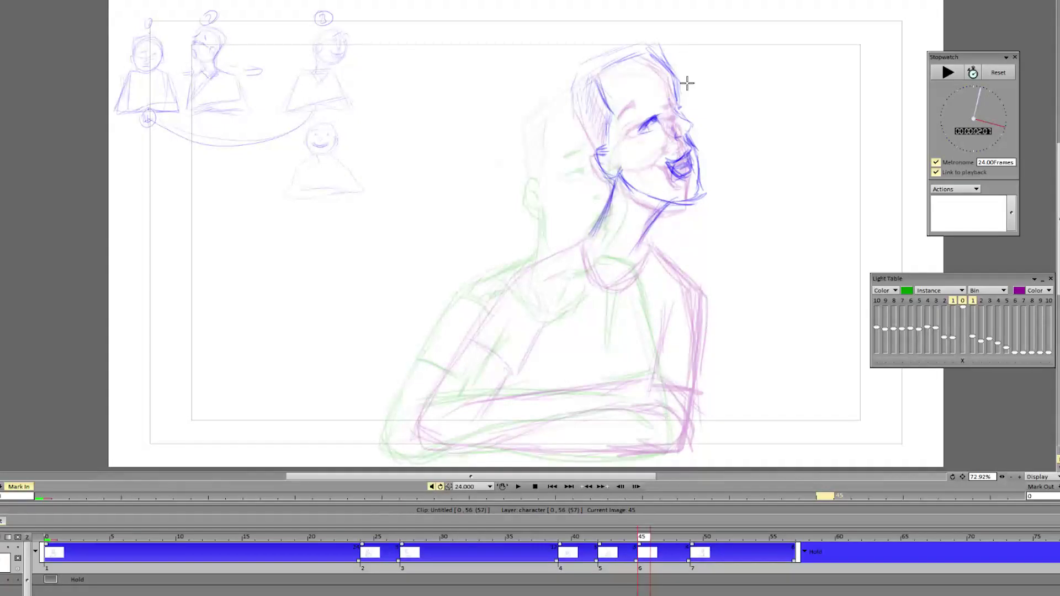
mouse_move(646, 48)
left_mouse_down()
mouse_move(592, 68)
mouse_move(604, 51)
left_mouse_up()
mouse_move(617, 180)
left_mouse_down()
mouse_move(610, 201)
mouse_move(568, 229)
mouse_move(594, 251)
mouse_move(653, 237)
left_mouse_up()
Step: Transform the sketched head and neck slightly up and farther from the previous pose, flipping between frames to check the placement
key("ctrl+t")
left_click_drag(709, 187, 714, 149)
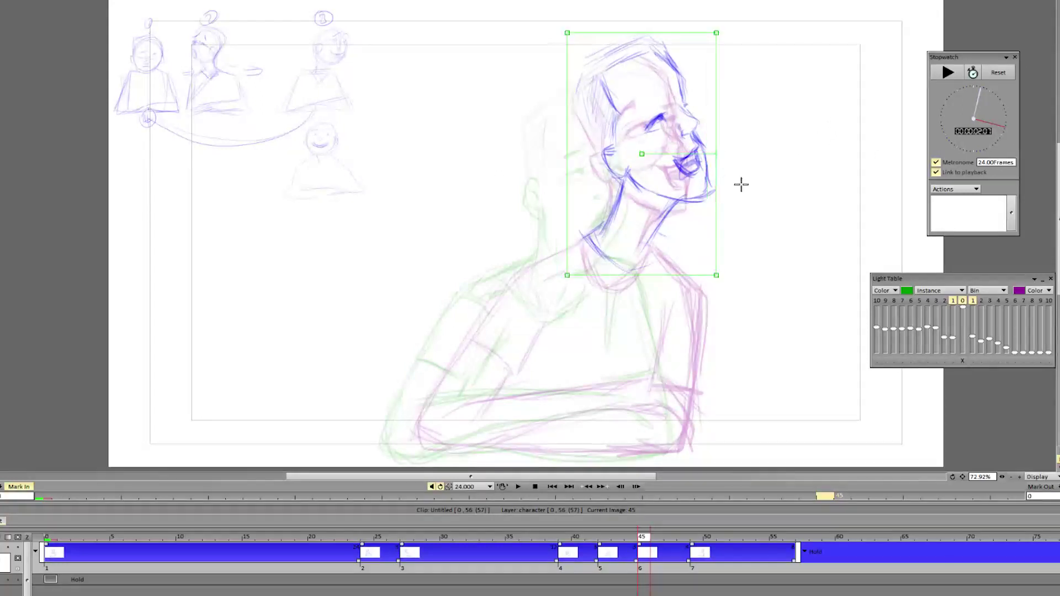
key("Left")
key("Right")
key("Right")
key("Right")
key("Right")
key("Right")
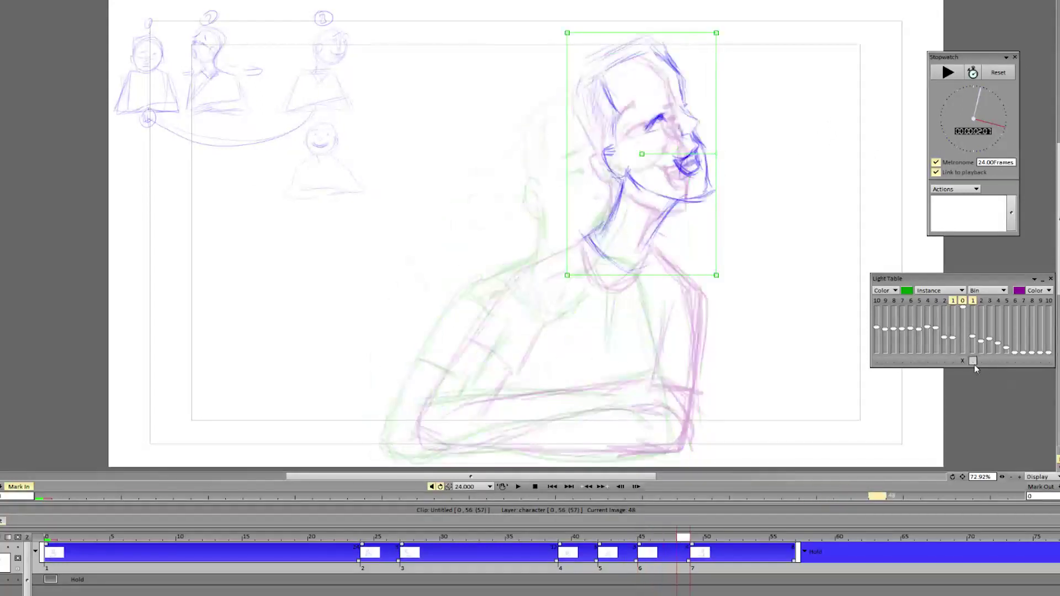
key("Left")
key("Left")
key("Right")
key("Right")
key("Left")
key("Left")
key("Left")
key("Left")
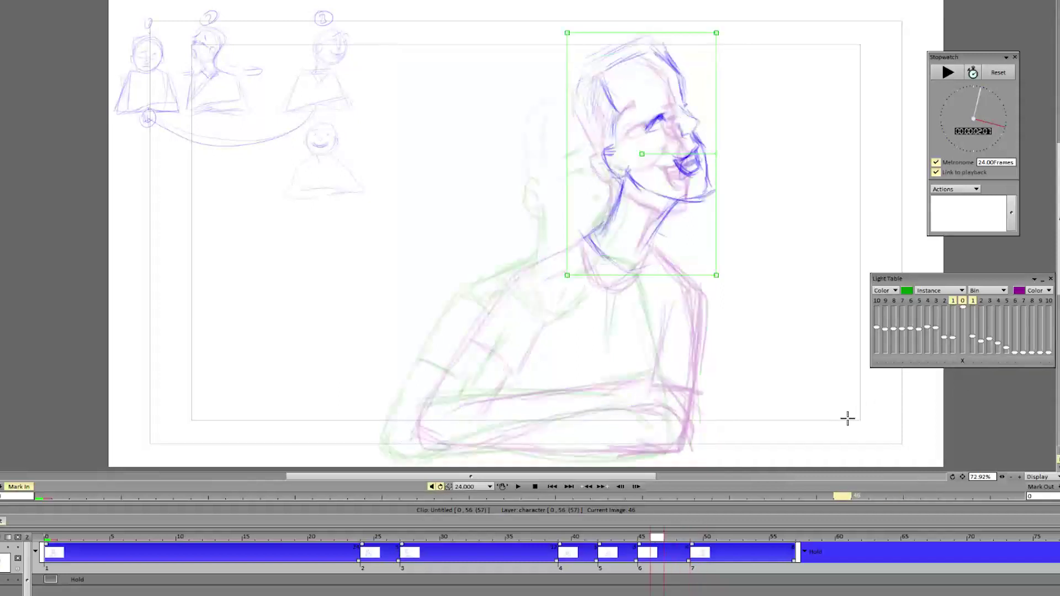
left_click_drag(705, 175, 708, 176)
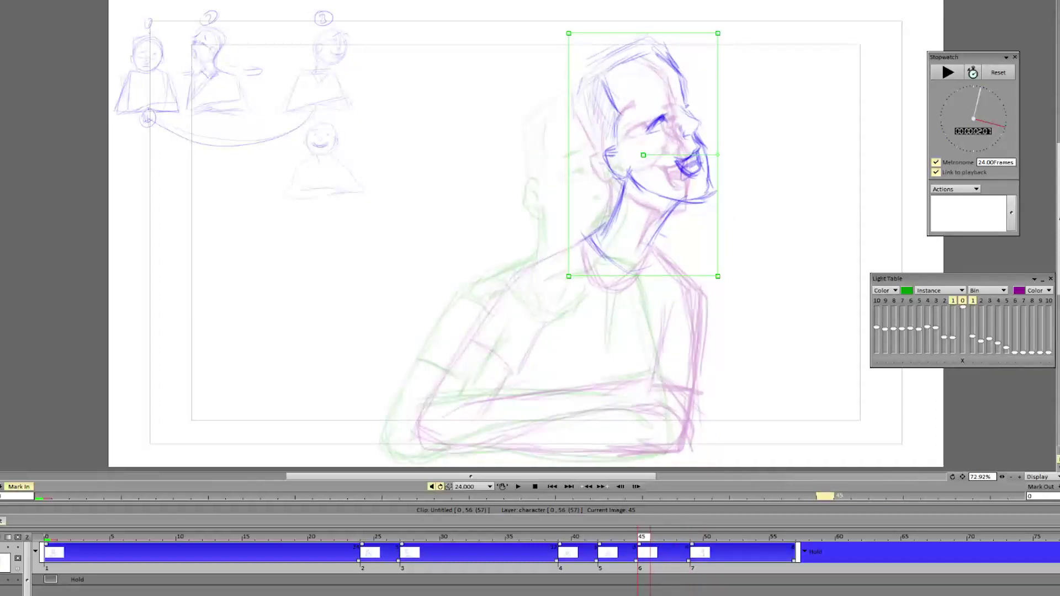
Step: Add the eyebrow and nose, and replace the open mouth and jaw with a narrower smile and a higher chin
left_click_drag(635, 115, 660, 93)
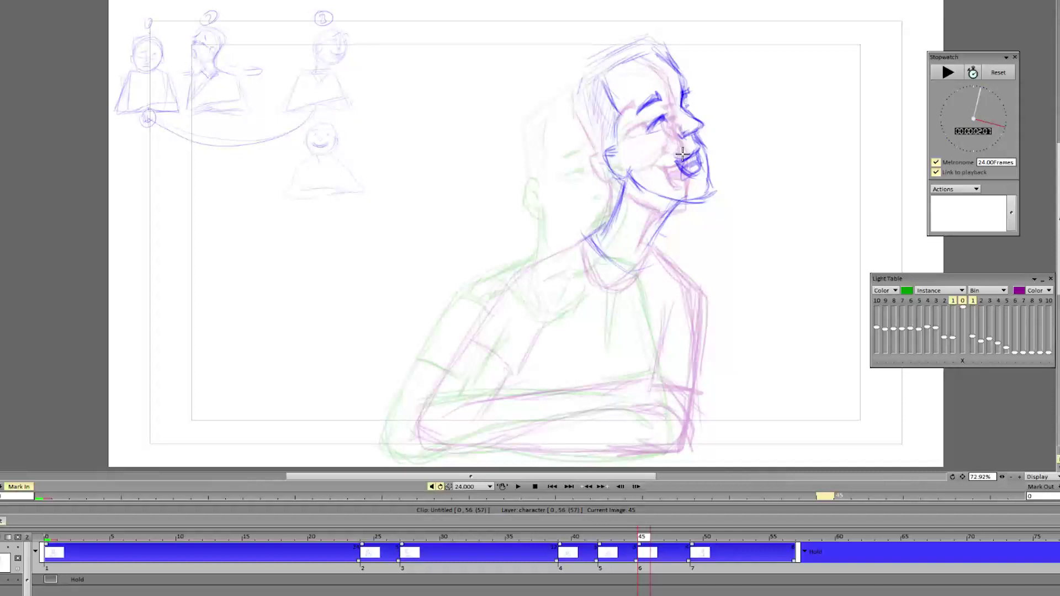
mouse_move(698, 170)
left_mouse_down()
mouse_move(665, 168)
mouse_move(682, 211)
mouse_move(688, 197)
mouse_move(657, 173)
left_mouse_up()
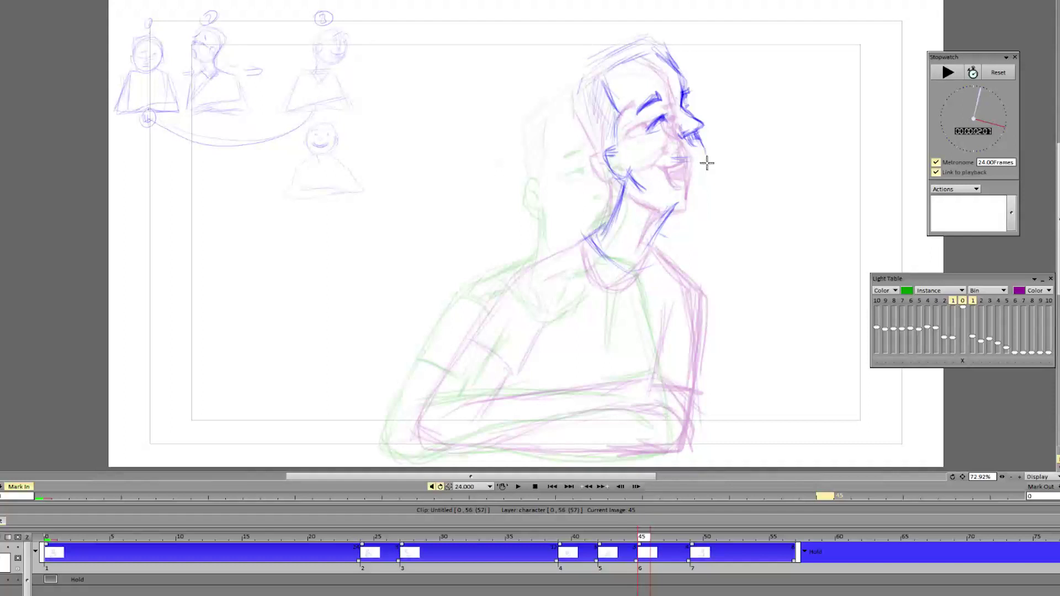
mouse_move(499, 547)
left_mouse_down()
mouse_move(354, 555)
mouse_move(796, 562)
mouse_move(693, 555)
left_mouse_up()
key("Left")
mouse_move(680, 193)
left_mouse_down()
mouse_move(652, 192)
mouse_move(704, 184)
mouse_move(697, 128)
mouse_move(681, 157)
mouse_move(668, 153)
mouse_move(685, 165)
mouse_move(701, 151)
mouse_move(693, 177)
left_mouse_up()
mouse_move(697, 133)
left_mouse_down()
mouse_move(689, 101)
mouse_move(705, 131)
mouse_move(703, 216)
mouse_move(678, 187)
mouse_move(697, 152)
left_mouse_up()
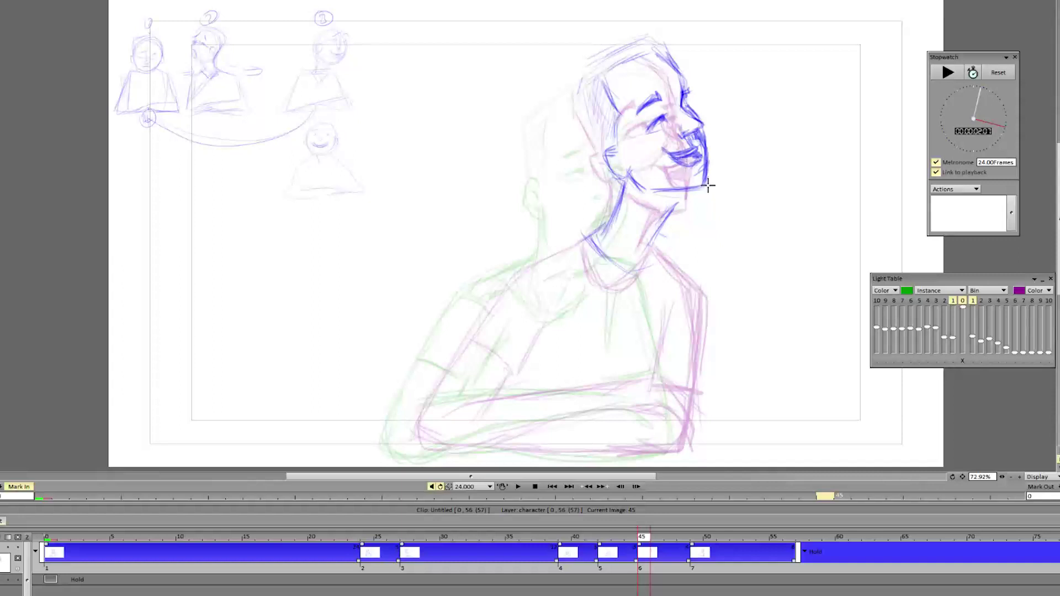
Step: Strengthen the outline of the hair and the back of the head, and compare with the previous drawing
left_click_drag(611, 158, 579, 72)
mouse_move(618, 40)
left_mouse_down()
mouse_move(658, 43)
mouse_move(680, 68)
left_mouse_up()
left_click_drag(574, 93, 637, 38)
key("Left")
key("Right")
Step: Sketch both shoulders, the far arm and sleeve hem, and the rounded shirt collar on the frame 45 overshoot drawing
mouse_move(679, 190)
left_mouse_down()
mouse_move(649, 249)
mouse_move(580, 237)
mouse_move(535, 254)
left_mouse_up()
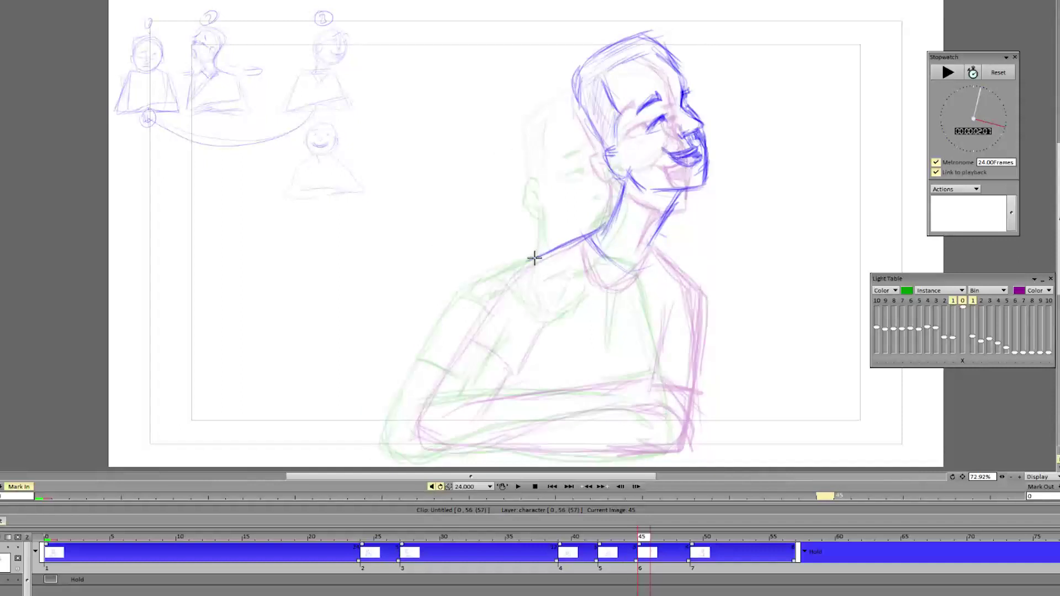
mouse_move(505, 293)
left_mouse_down()
mouse_move(537, 256)
mouse_move(516, 279)
mouse_move(525, 256)
mouse_move(596, 233)
mouse_move(701, 274)
mouse_move(710, 303)
left_mouse_up()
mouse_move(680, 266)
left_mouse_down()
mouse_move(708, 289)
mouse_move(690, 409)
left_mouse_up()
mouse_move(706, 346)
left_mouse_down()
mouse_move(688, 386)
mouse_move(657, 380)
mouse_move(694, 389)
mouse_move(652, 378)
mouse_move(634, 390)
mouse_move(685, 433)
mouse_move(694, 390)
mouse_move(686, 439)
mouse_move(624, 457)
left_mouse_up()
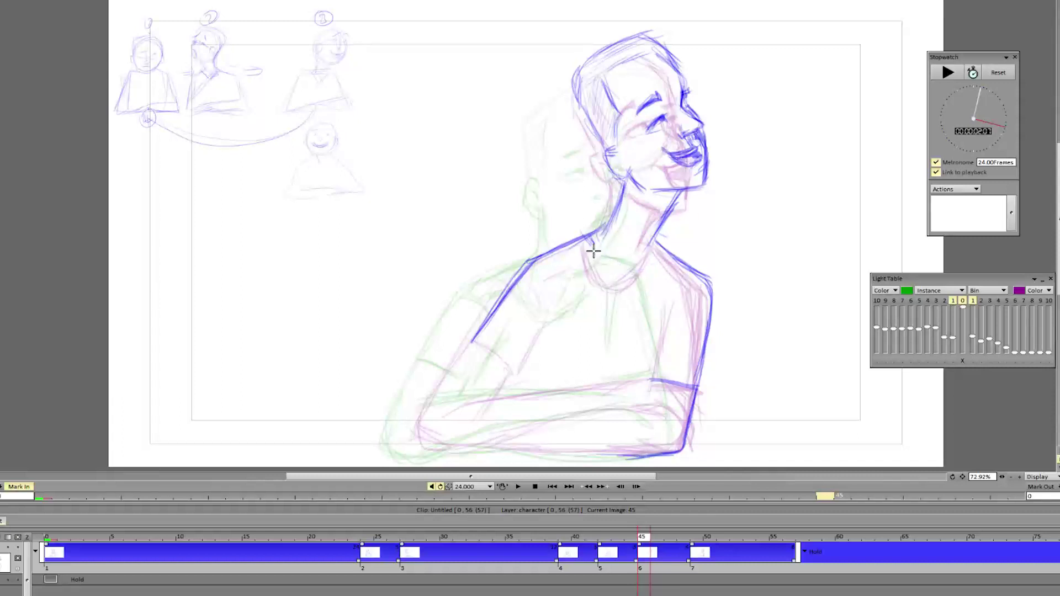
left_click_drag(589, 238, 599, 276)
mouse_move(590, 239)
left_mouse_down()
mouse_move(612, 287)
mouse_move(665, 252)
mouse_move(635, 279)
left_mouse_up()
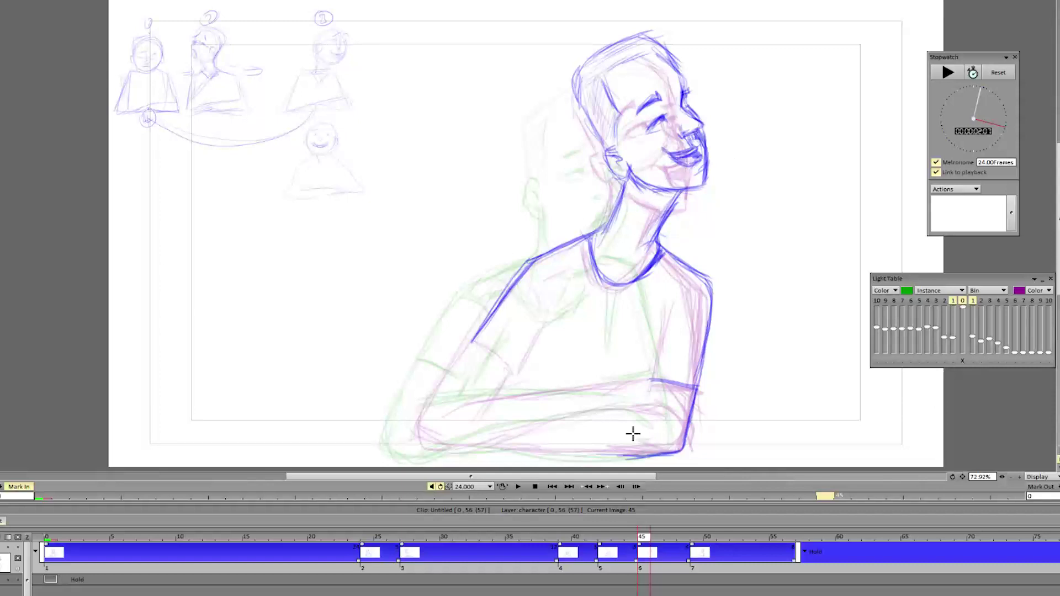
Step: Sketch the far forearm resting on the table, its inner sleeve line, and the lower edge of the folded arms
mouse_move(466, 437)
left_mouse_down()
mouse_move(531, 417)
mouse_move(635, 414)
left_mouse_up()
left_click_drag(499, 429, 636, 417)
left_click_drag(678, 385, 637, 379)
left_click_drag(649, 376, 681, 303)
left_click_drag(681, 303, 638, 413)
left_click_drag(677, 450, 450, 455)
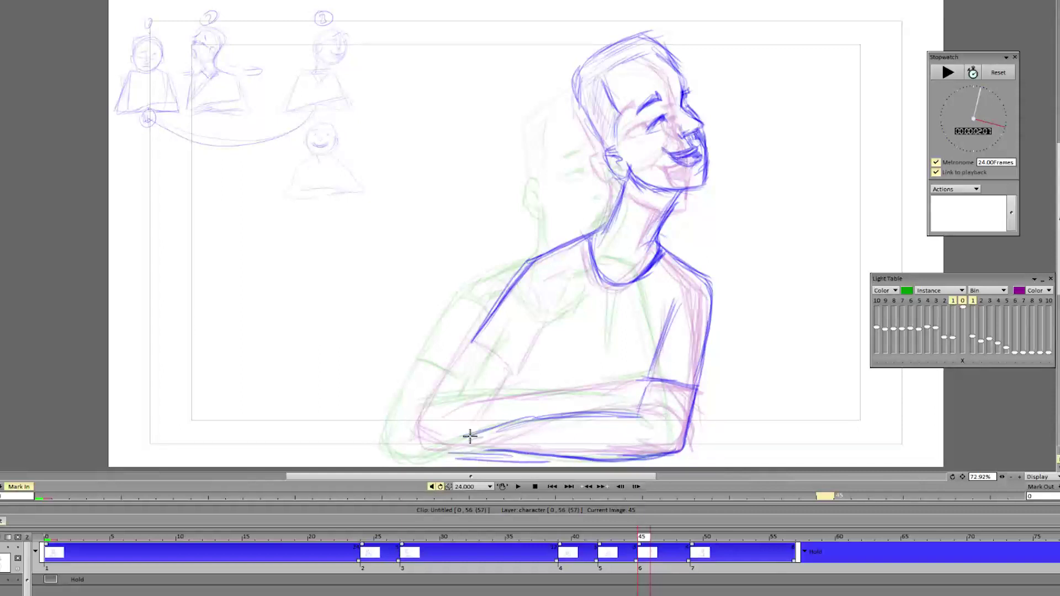
Step: Draw the near sleeve hem, upper arm and elbow, and complete the forearm lying across the table
left_click_drag(474, 342, 528, 367)
left_click_drag(554, 287, 528, 365)
mouse_move(481, 340)
left_mouse_down()
mouse_move(436, 400)
mouse_move(436, 459)
mouse_move(474, 460)
left_mouse_up()
mouse_move(518, 372)
left_mouse_down()
mouse_move(474, 430)
mouse_move(519, 399)
left_mouse_up()
left_click_drag(452, 413, 587, 395)
left_click_drag(515, 398, 641, 401)
left_click_drag(477, 406, 627, 400)
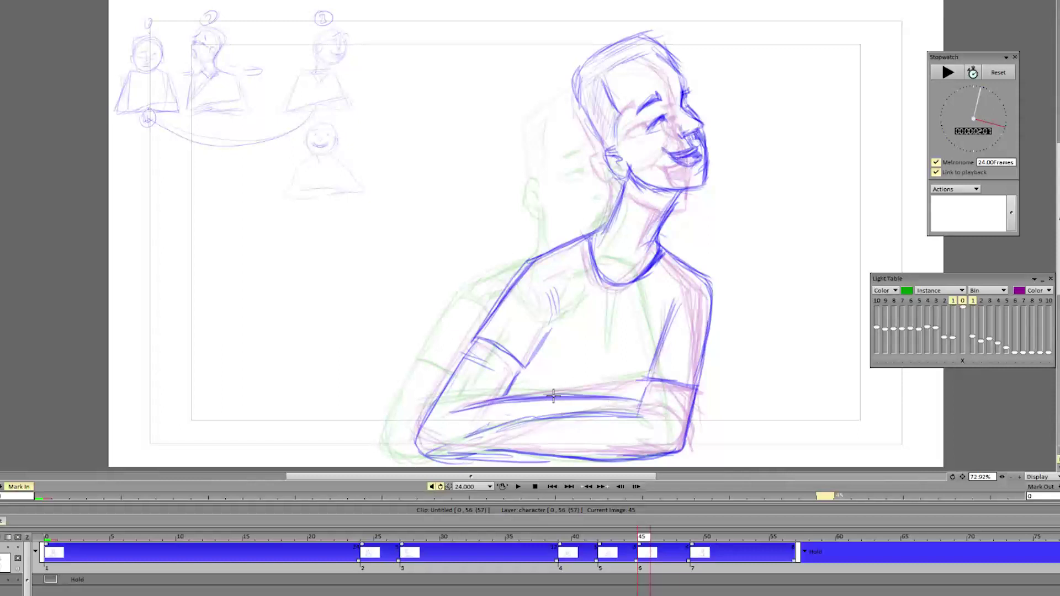
Step: Clean up the face profile on the frame 49 pose and raise its chin and jaw line
mouse_move(685, 535)
left_mouse_down()
mouse_move(694, 536)
mouse_move(658, 538)
mouse_move(710, 539)
mouse_move(649, 550)
mouse_move(651, 540)
mouse_move(700, 548)
mouse_move(641, 556)
left_mouse_up()
left_click(689, 552)
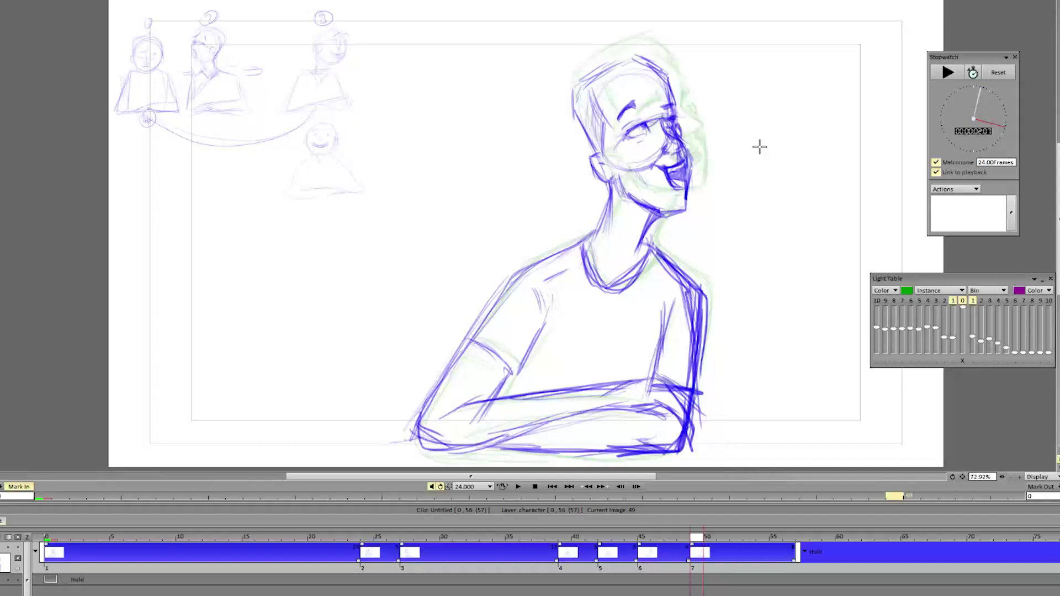
mouse_move(671, 100)
left_mouse_down()
mouse_move(674, 127)
mouse_move(694, 148)
left_mouse_up()
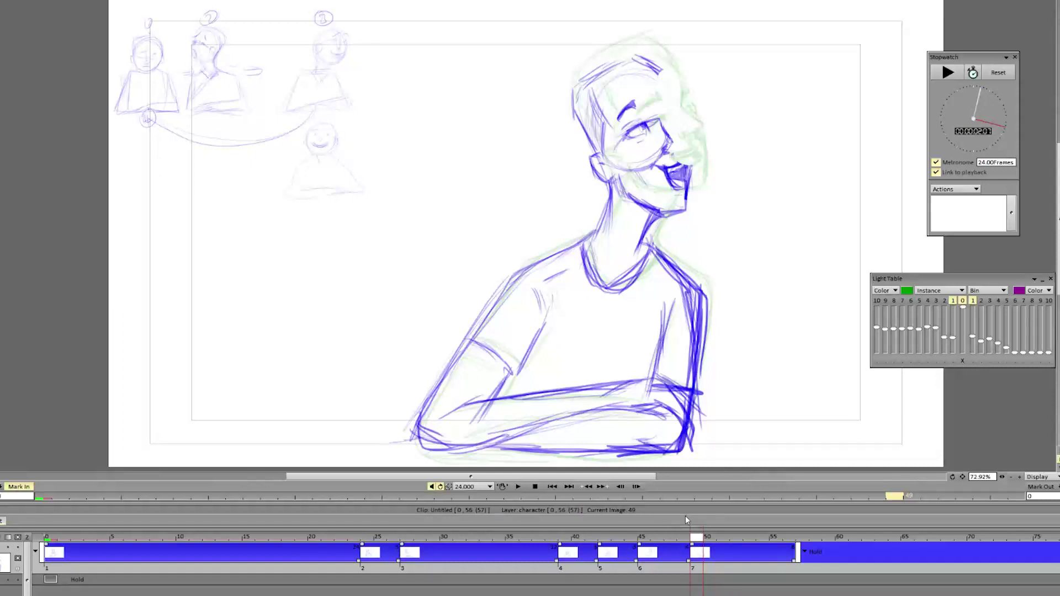
key("ctrl+z")
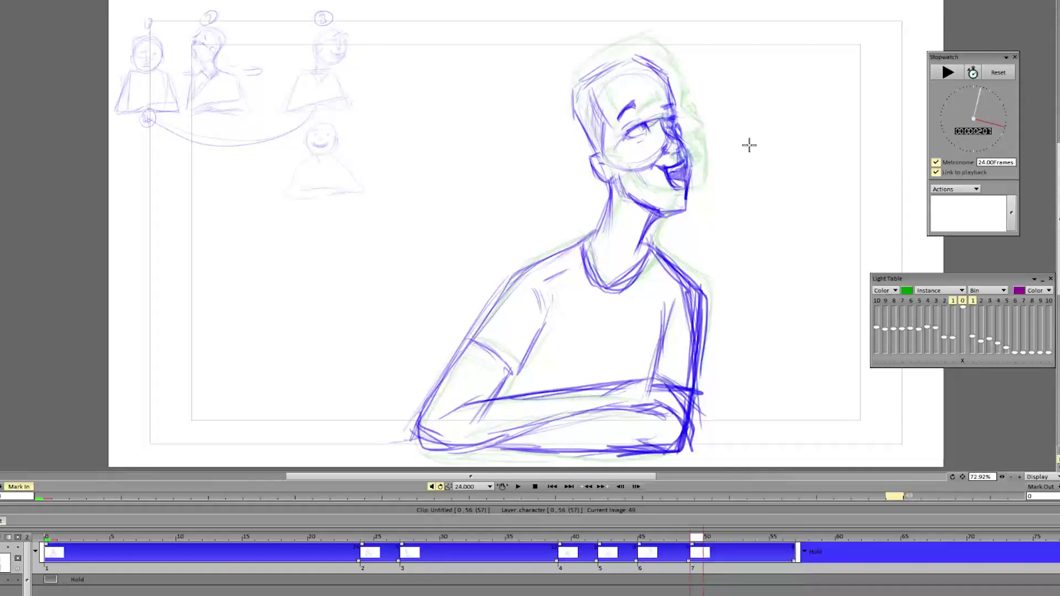
mouse_move(688, 140)
left_mouse_down()
mouse_move(669, 106)
mouse_move(686, 137)
mouse_move(681, 155)
mouse_move(695, 138)
left_mouse_up()
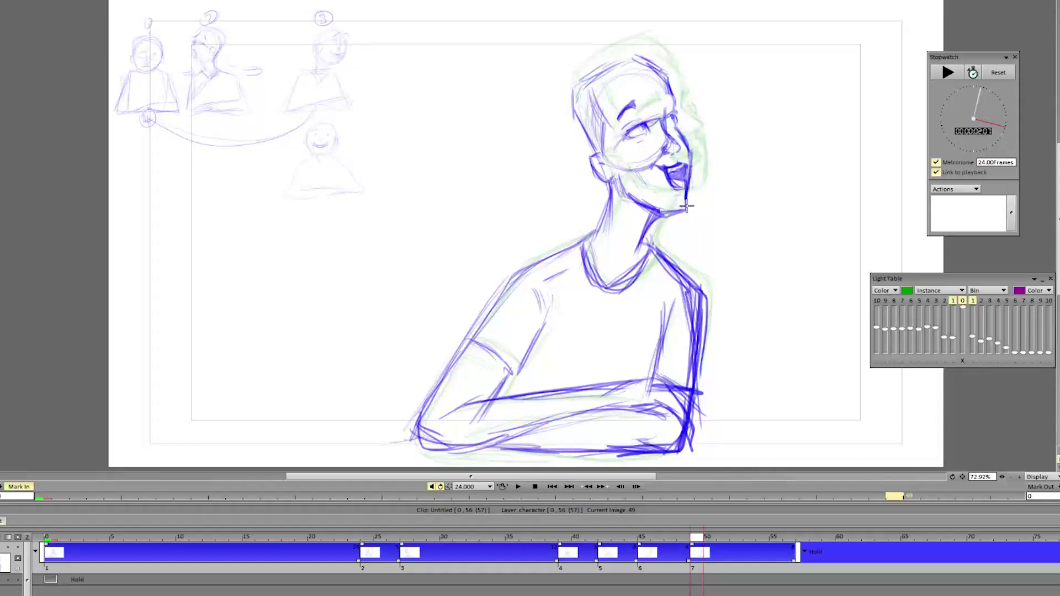
mouse_move(645, 207)
left_mouse_down()
mouse_move(709, 214)
mouse_move(647, 224)
left_mouse_up()
mouse_move(686, 204)
left_mouse_down()
mouse_move(659, 212)
mouse_move(642, 246)
left_mouse_up()
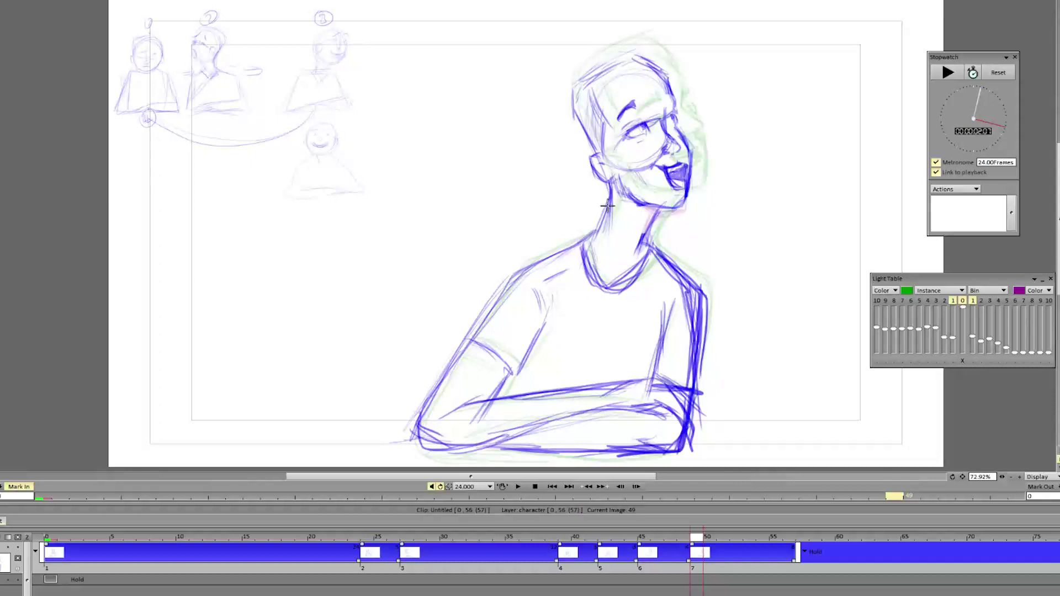
Step: Compare the overshoot drawing at frame 45 with the pose at frame 49 and play back the animation
left_click(644, 538)
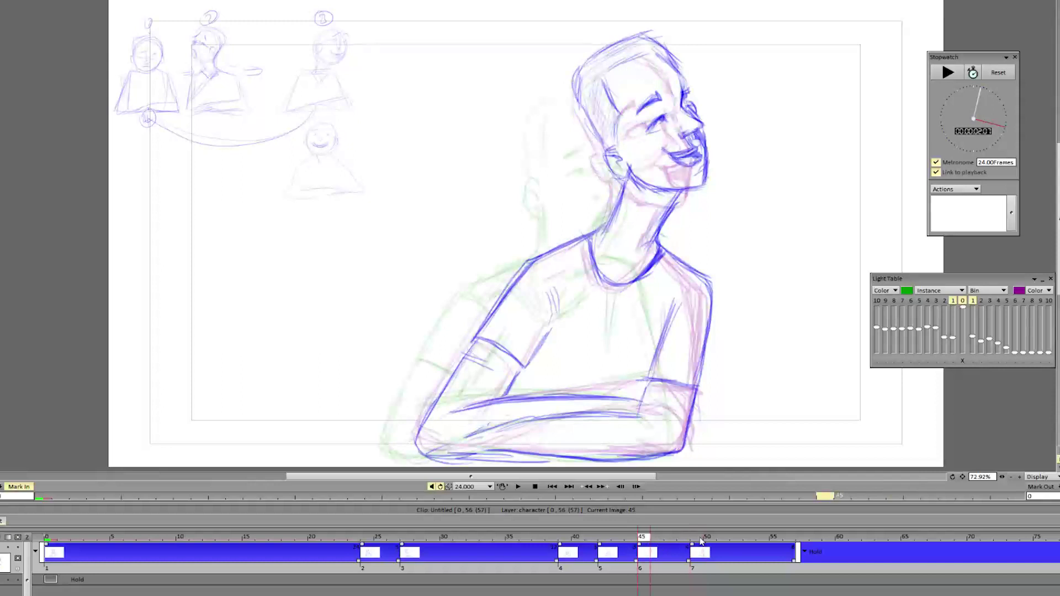
left_click(701, 542)
left_click(518, 487)
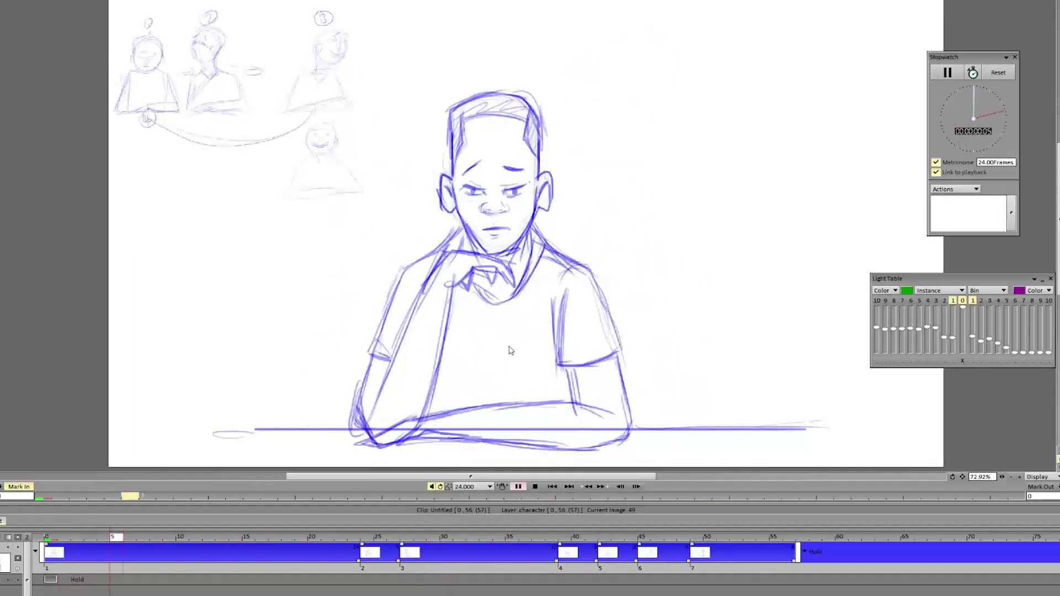
left_click(519, 488)
left_click(519, 488)
left_click(519, 488)
Step: Annotate the eyes of the hunched pose at frame 39 with a leader line and the note "Closed"
left_click_drag(377, 539, 510, 541)
left_click(568, 537)
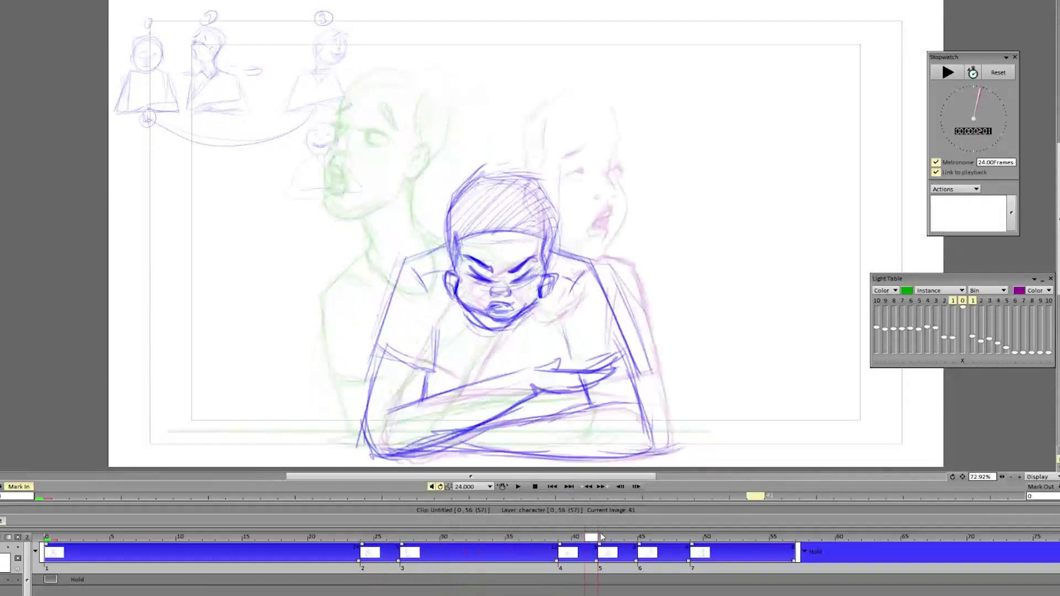
left_click_drag(538, 271, 662, 206)
key("ctrl+z")
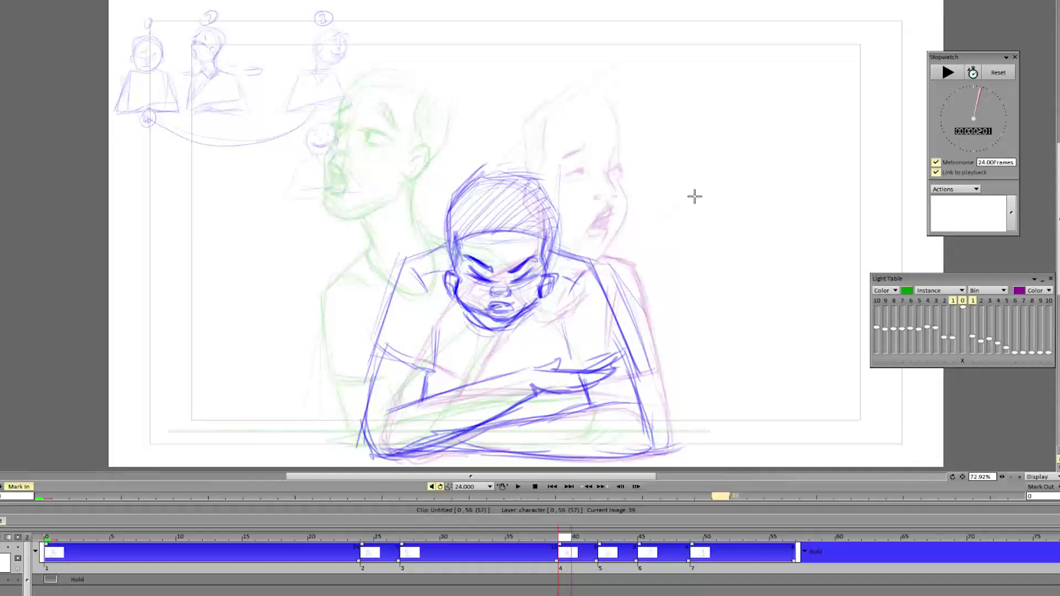
mouse_move(523, 276)
left_mouse_down()
mouse_move(711, 152)
mouse_move(715, 197)
mouse_move(771, 170)
mouse_move(790, 147)
mouse_move(794, 165)
left_mouse_up()
mouse_move(604, 539)
left_mouse_down()
mouse_move(777, 548)
mouse_move(326, 582)
mouse_move(628, 579)
mouse_move(499, 579)
left_mouse_up()
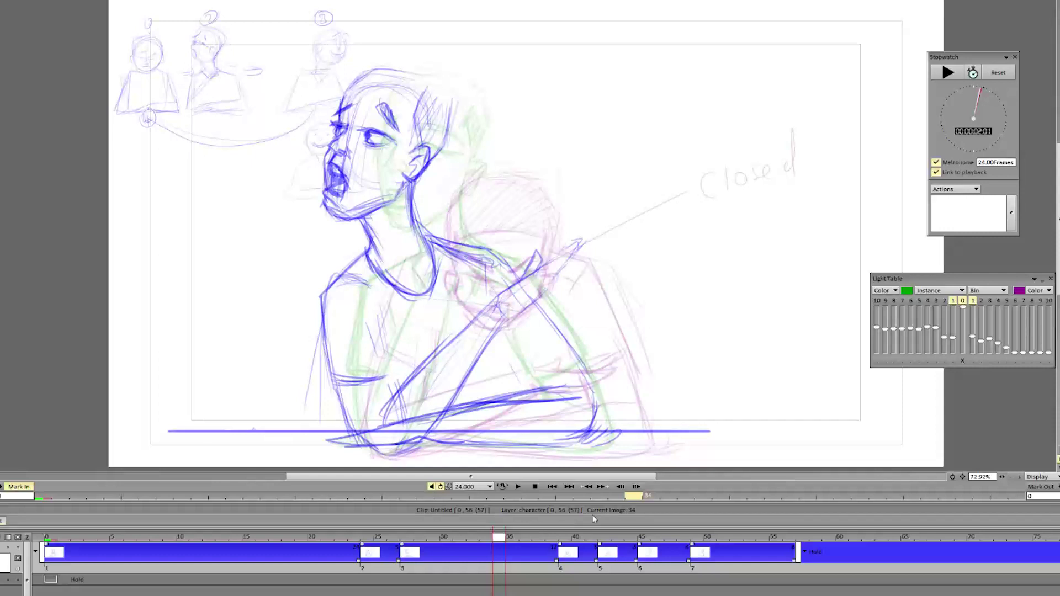
Step: With the light table off, split the opening pose into a second instance at frame 6 and review the key poses
left_click(1, 555)
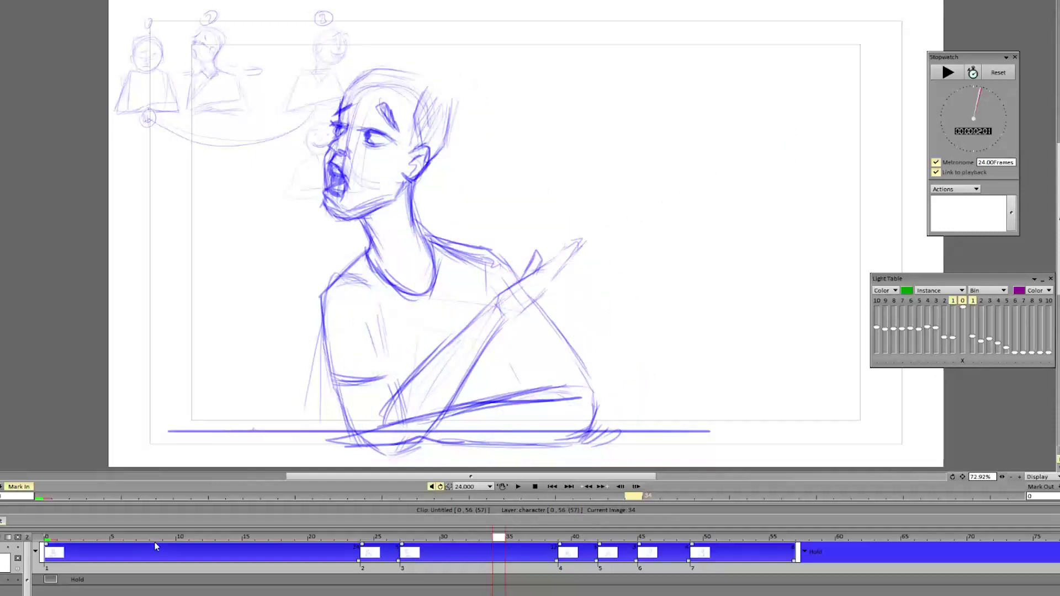
left_click(520, 487)
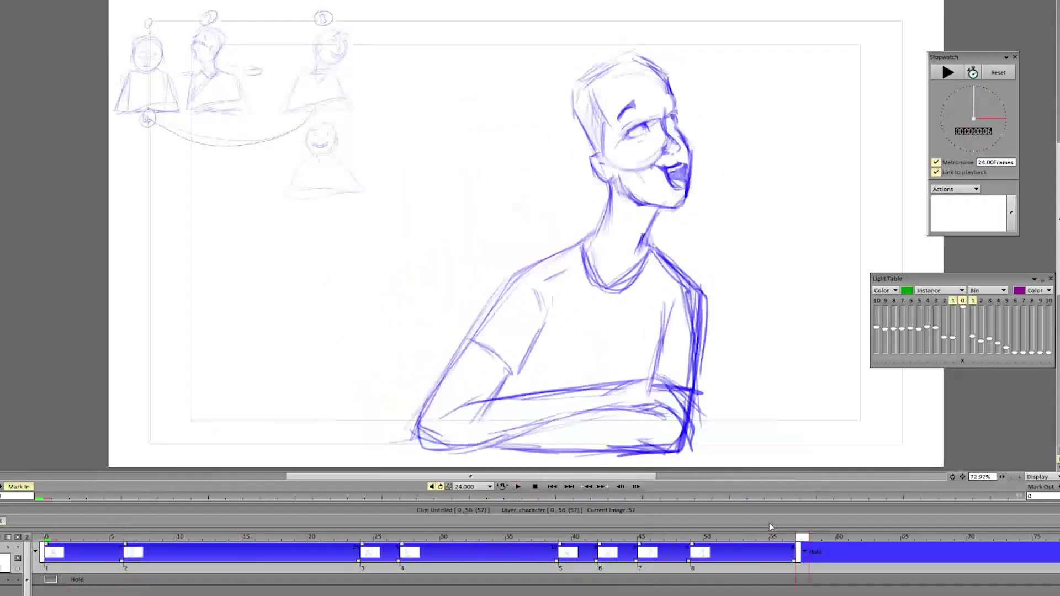
left_click(371, 545)
left_click(407, 548)
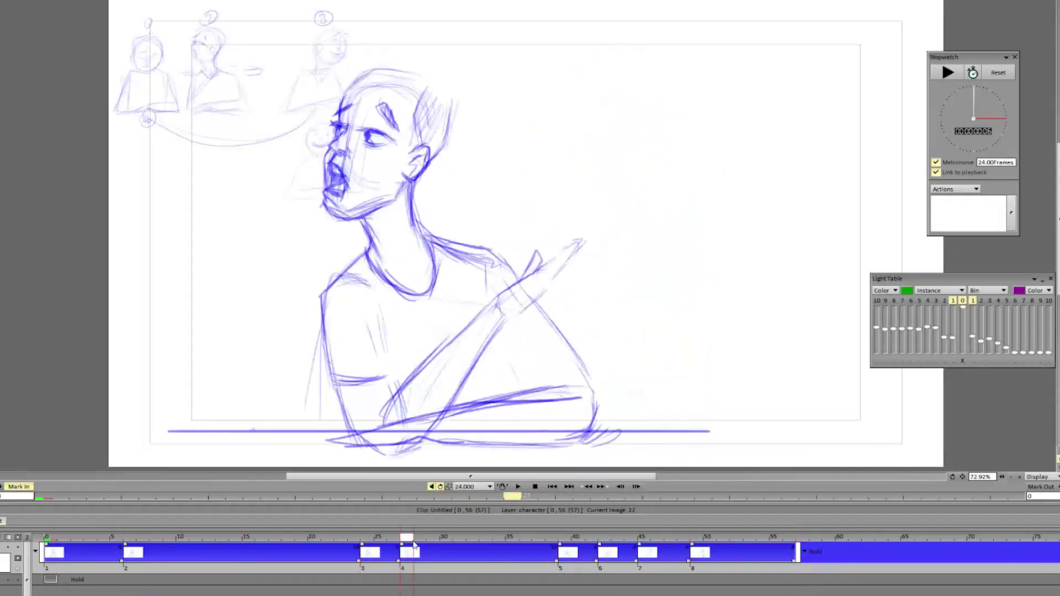
Step: Copy the opening pose instance at frame 6 and paste it at the end of the layer on frame 57
left_click(134, 548)
right_click(130, 554)
left_click(161, 583)
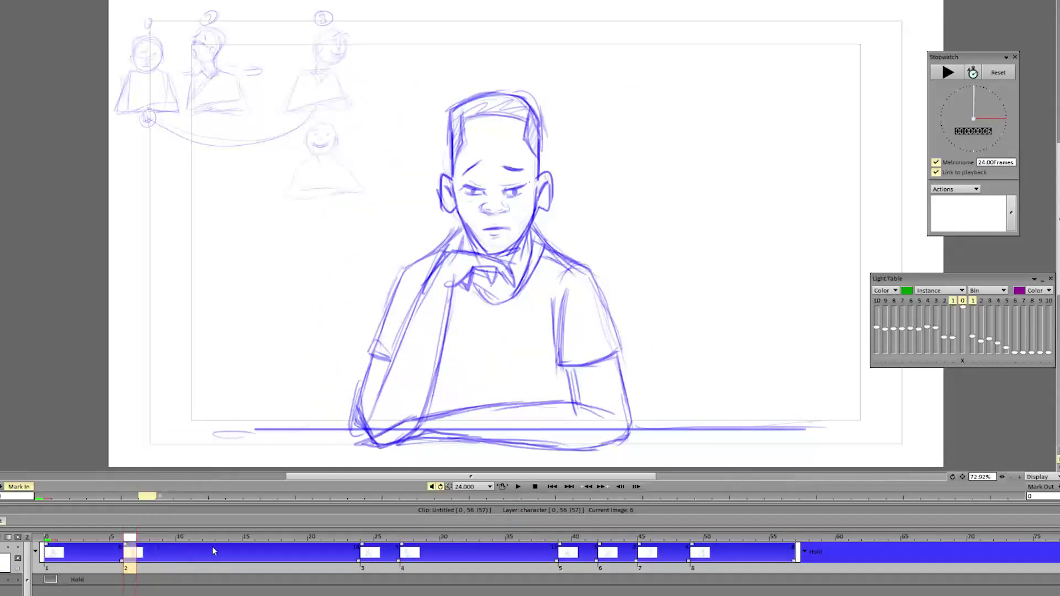
left_click(802, 553)
right_click(806, 554)
left_click(831, 589)
right_click(795, 554)
left_click(818, 589)
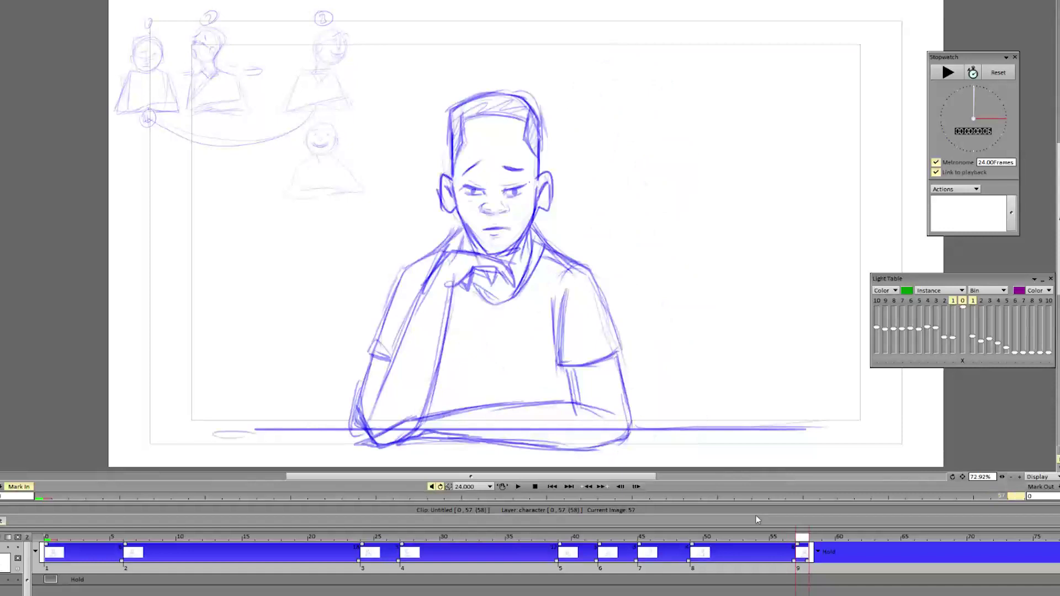
Step: Shorten the frame 49 hold so the pasted pose falls at frame 51, with a blank in-between drawing at frame 50
left_click(751, 542)
left_click_drag(794, 561, 708, 540)
key("Insert")
key("Left")
key("Right")
key("Right")
key("Left")
key("Left")
key("Right")
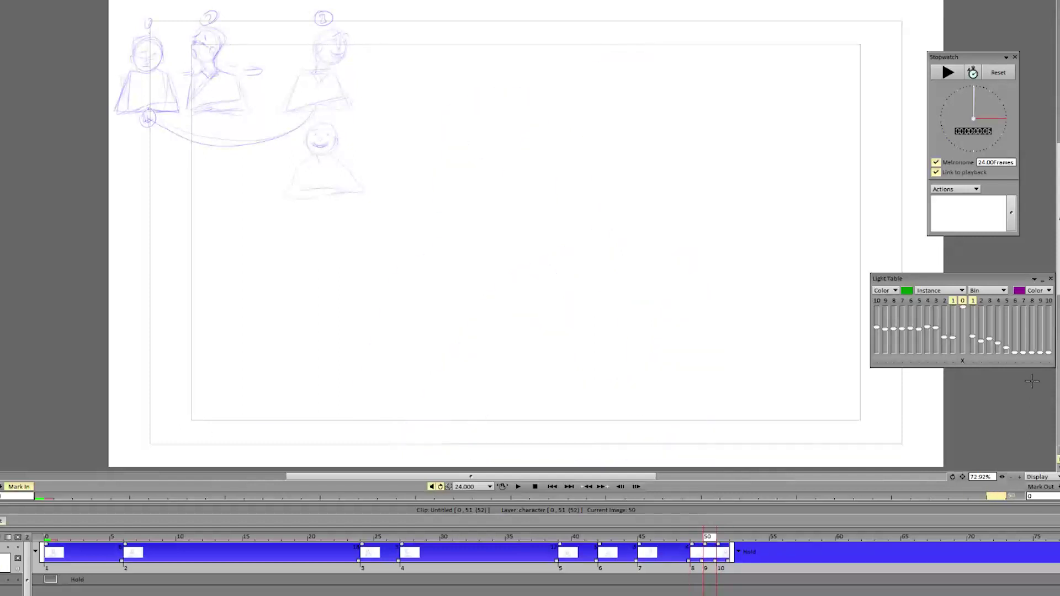
Step: Turn on the light table and rough in a head circle between the two neighbouring poses on frame 50
key("ctrl+l")
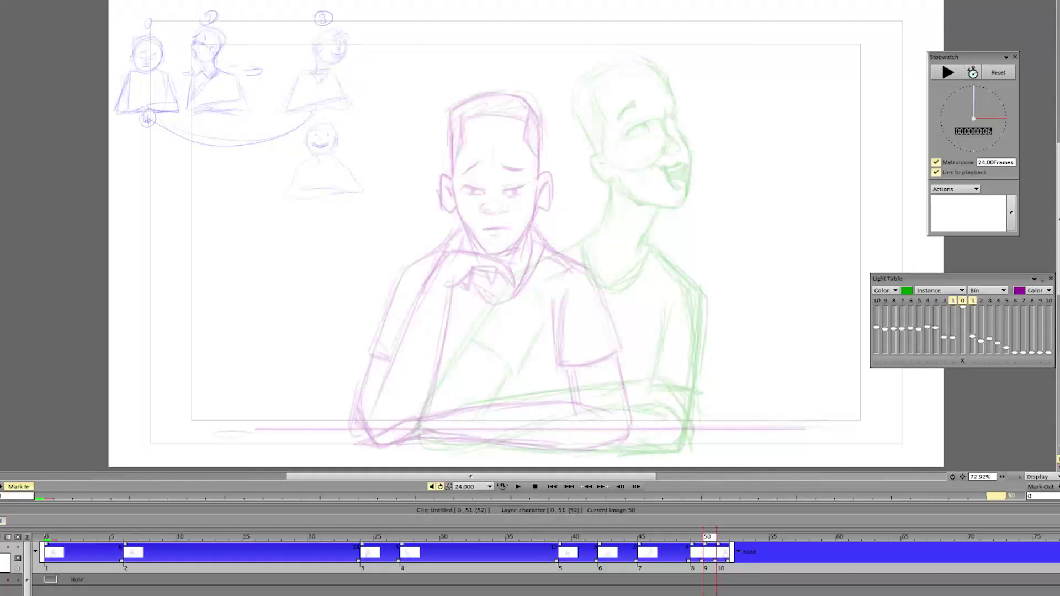
left_click_drag(519, 121, 516, 126)
key("ctrl+z")
mouse_move(591, 111)
left_mouse_down()
mouse_move(484, 153)
mouse_move(558, 105)
mouse_move(607, 166)
left_mouse_up()
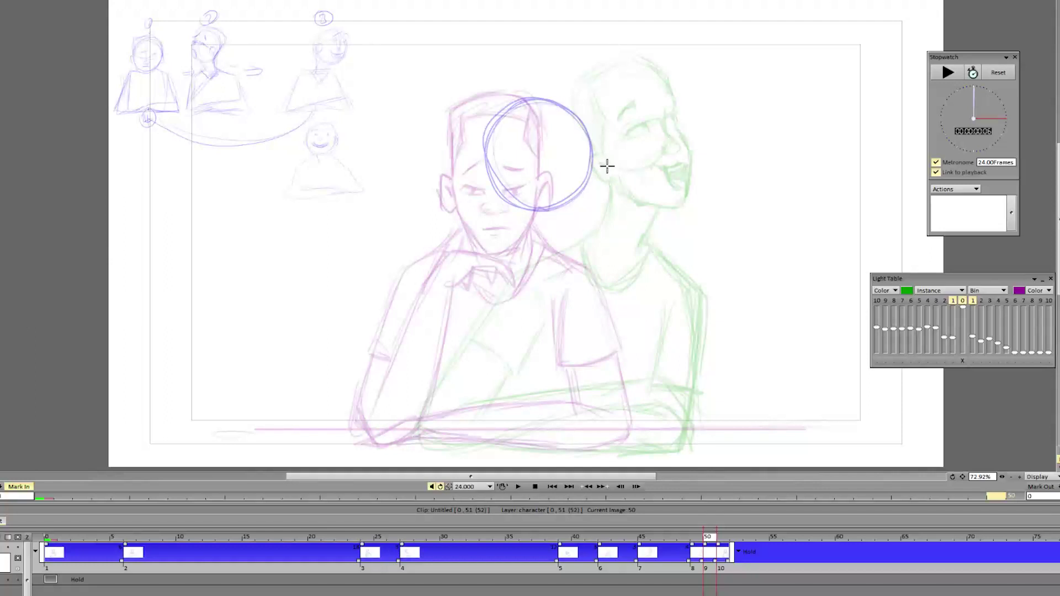
key("ctrl+z")
mouse_move(552, 101)
left_mouse_down()
mouse_move(563, 198)
mouse_move(591, 175)
mouse_move(546, 192)
left_mouse_up()
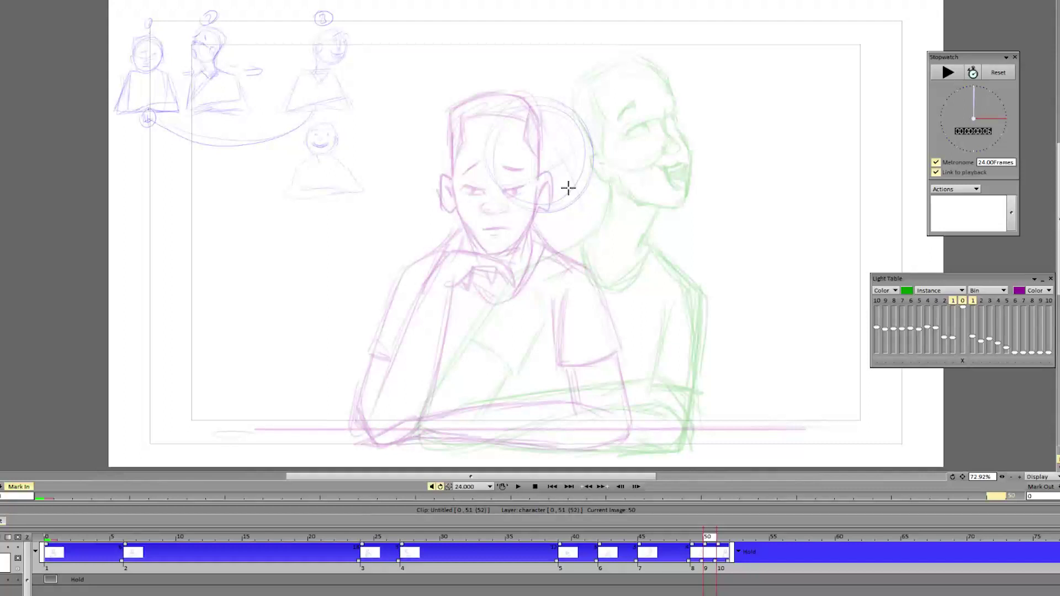
Step: Sketch worried eyebrows, eyes, nose and mouth on the in-between head, with the cheek, jaw and far temple
mouse_move(572, 158)
left_mouse_down()
mouse_move(584, 144)
mouse_move(577, 148)
left_mouse_up()
mouse_move(579, 197)
left_mouse_down()
mouse_move(559, 211)
mouse_move(577, 203)
mouse_move(568, 175)
mouse_move(527, 175)
mouse_move(583, 149)
mouse_move(531, 173)
mouse_move(569, 153)
mouse_move(532, 162)
left_mouse_up()
left_click_drag(562, 128, 577, 136)
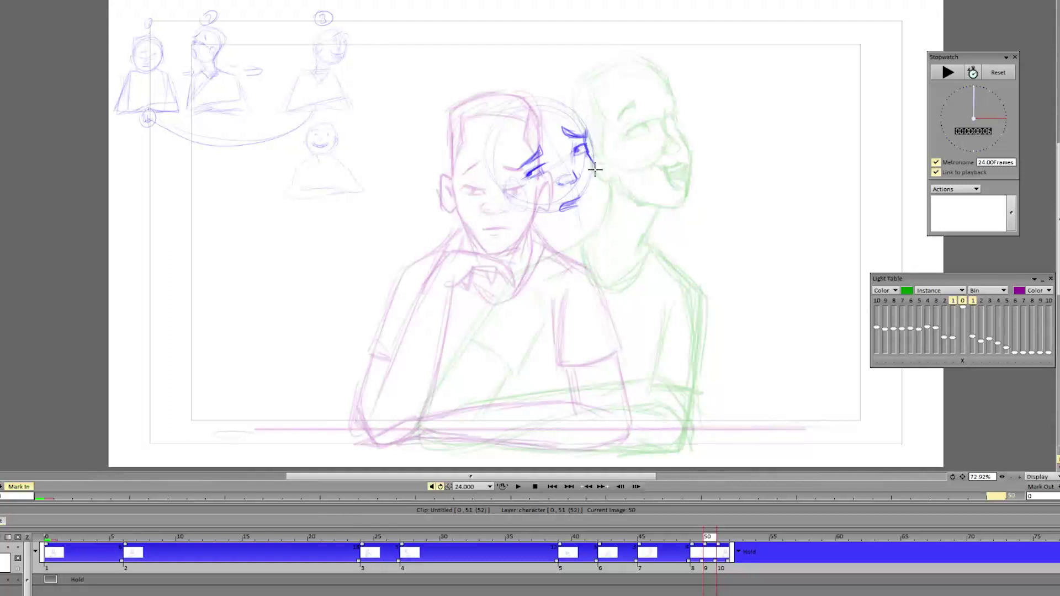
mouse_move(592, 158)
left_mouse_down()
mouse_move(593, 204)
mouse_move(595, 174)
left_mouse_up()
mouse_move(514, 206)
left_mouse_down()
mouse_move(553, 230)
mouse_move(519, 206)
mouse_move(541, 221)
left_mouse_up()
left_click_drag(593, 189, 587, 238)
left_click_drag(571, 97, 585, 130)
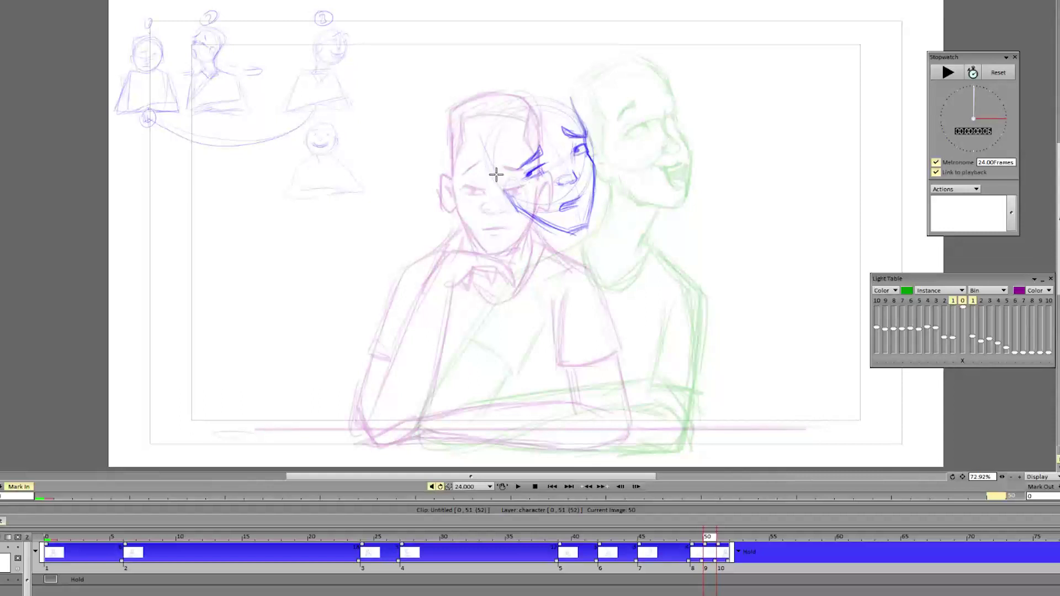
Step: Add the ear, hairline and flat-topped hair outline to the in-between head
mouse_move(483, 119)
left_mouse_down()
mouse_move(494, 171)
mouse_move(486, 138)
mouse_move(503, 125)
left_mouse_up()
left_click_drag(492, 191, 511, 209)
left_click_drag(584, 138, 601, 176)
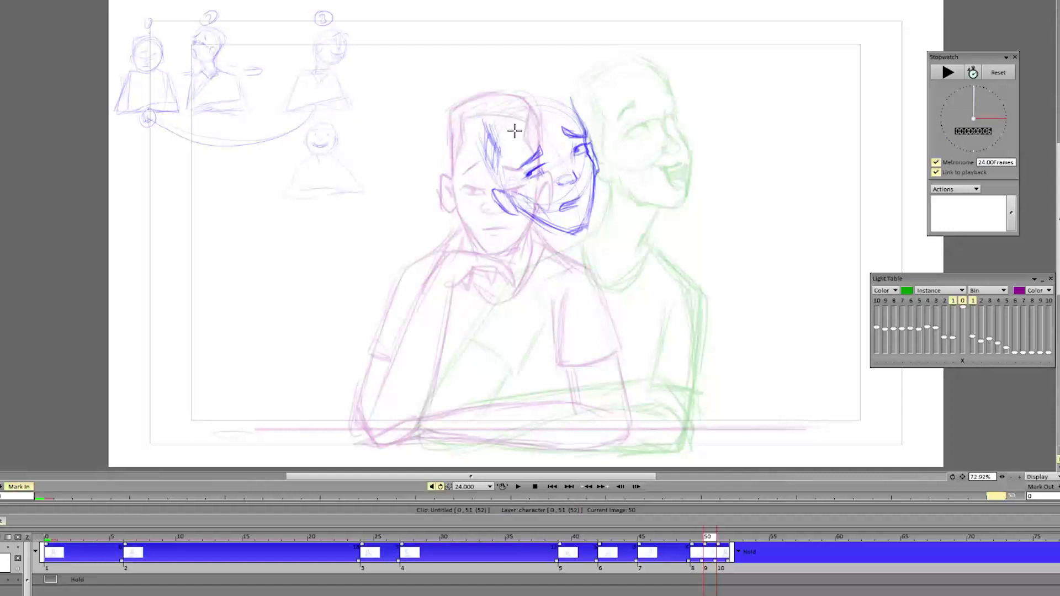
mouse_move(539, 103)
left_mouse_down()
mouse_move(493, 123)
mouse_move(502, 148)
left_mouse_up()
left_click_drag(482, 139, 499, 187)
left_click_drag(531, 89, 482, 103)
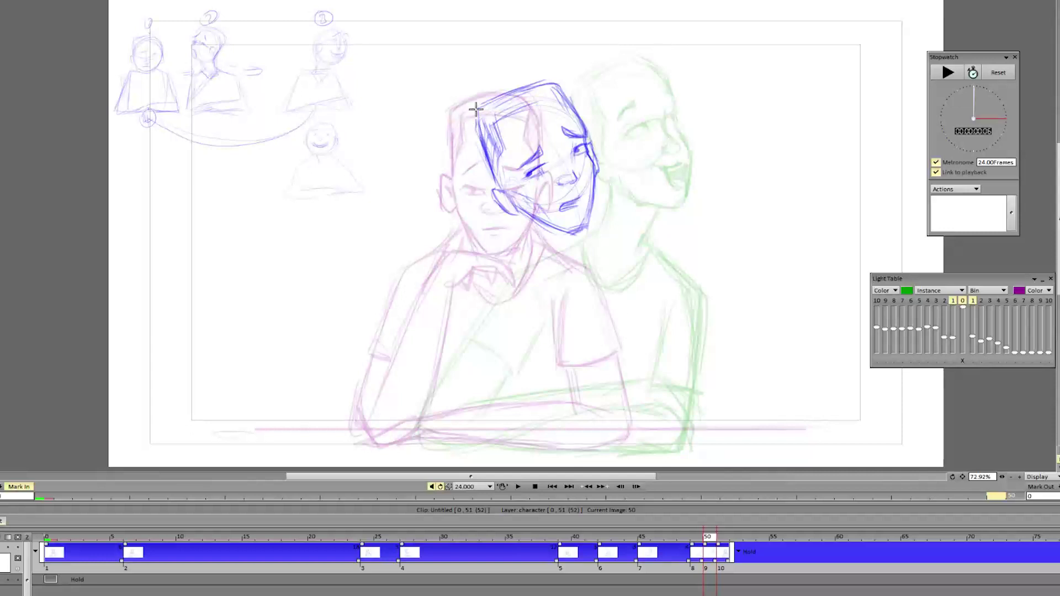
left_click_drag(482, 106, 552, 74)
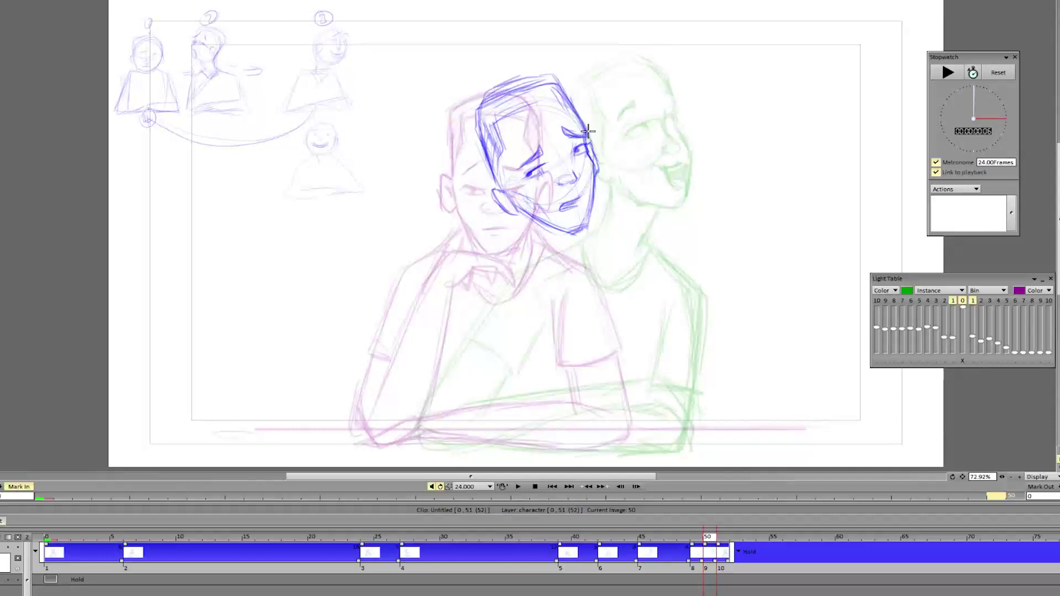
Step: Transform the in-between head, moving it closer to the smiling pose, and flip frames to check its placement
key("ctrl+w")
left_click(575, 280)
key("ctrl+t")
mouse_move(600, 74)
left_mouse_down()
mouse_move(594, 90)
mouse_move(605, 88)
left_mouse_up()
mouse_move(610, 148)
left_mouse_down()
mouse_move(617, 238)
mouse_move(607, 209)
left_mouse_up()
key("Return")
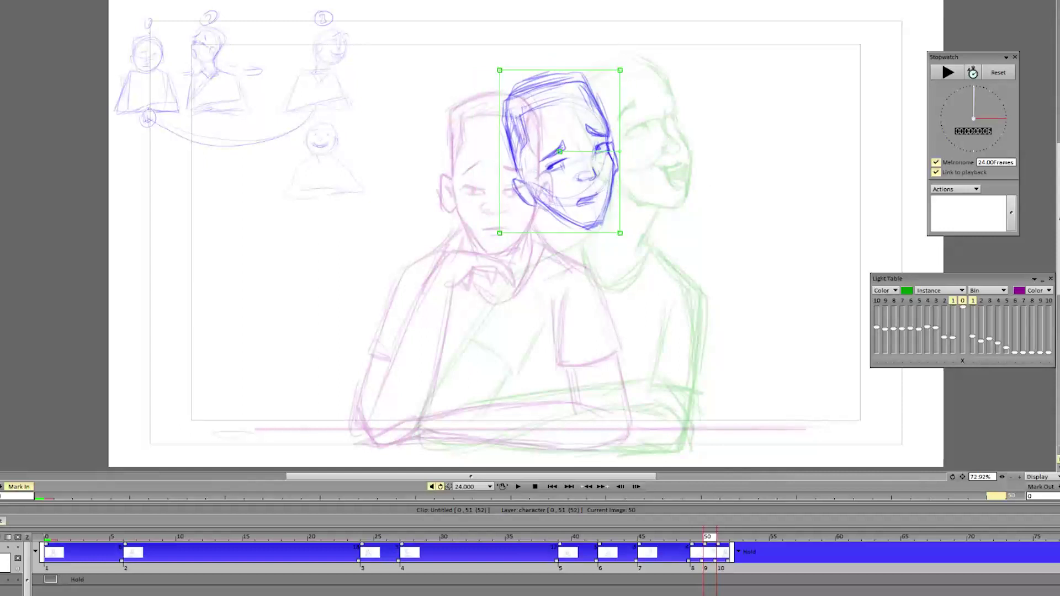
key("Left")
key("Right")
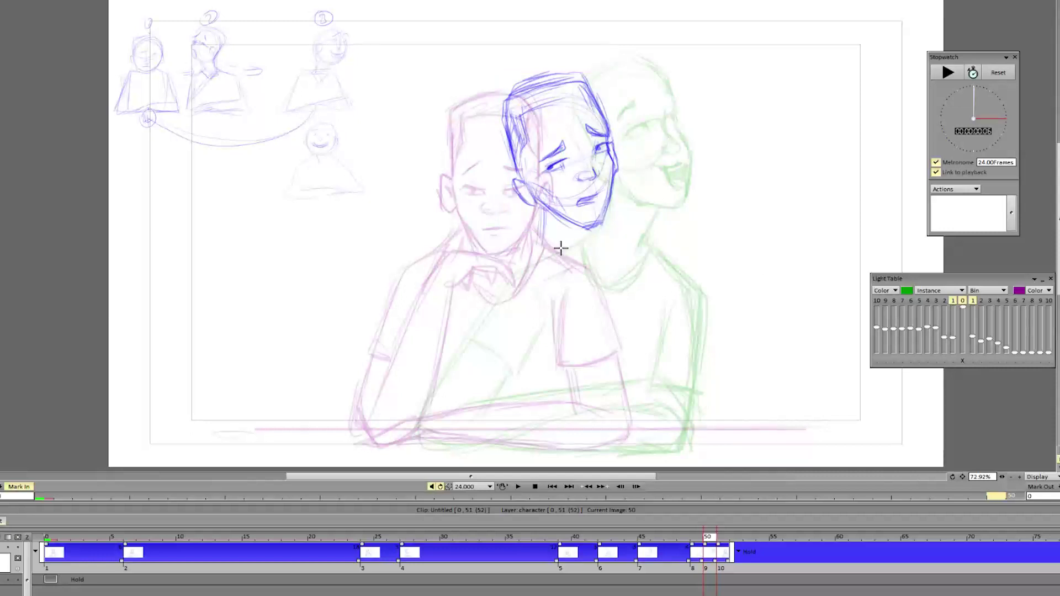
Step: Sketch the neck, shirt collar, near shoulder and sleeve of the in-between, running the arm down to the elbow
left_click_drag(570, 293, 594, 259)
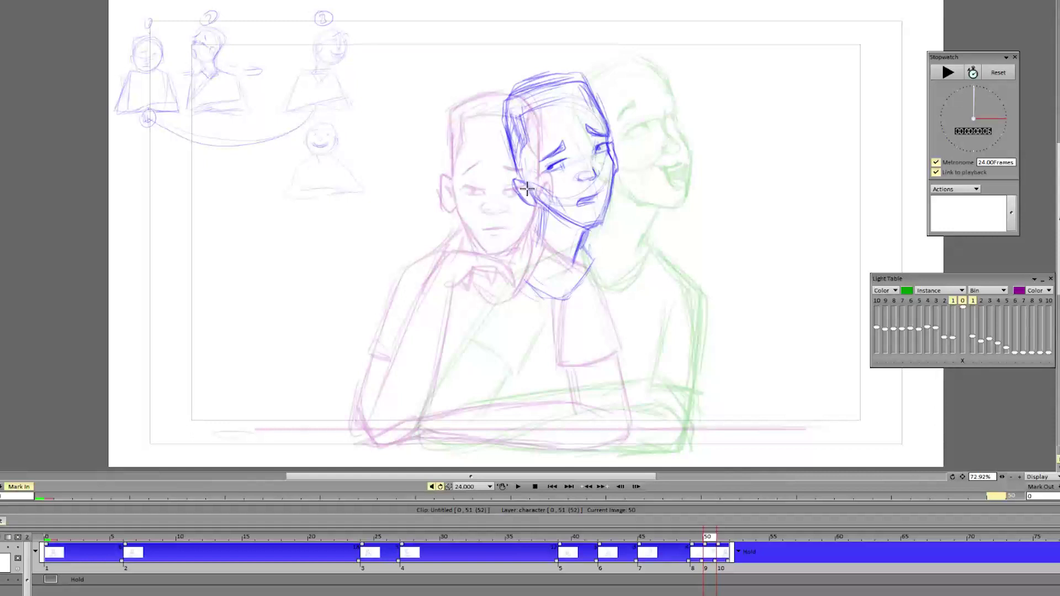
mouse_move(542, 222)
left_mouse_down()
mouse_move(516, 249)
mouse_move(542, 286)
mouse_move(591, 250)
mouse_move(514, 264)
left_mouse_up()
left_click_drag(410, 448, 385, 440)
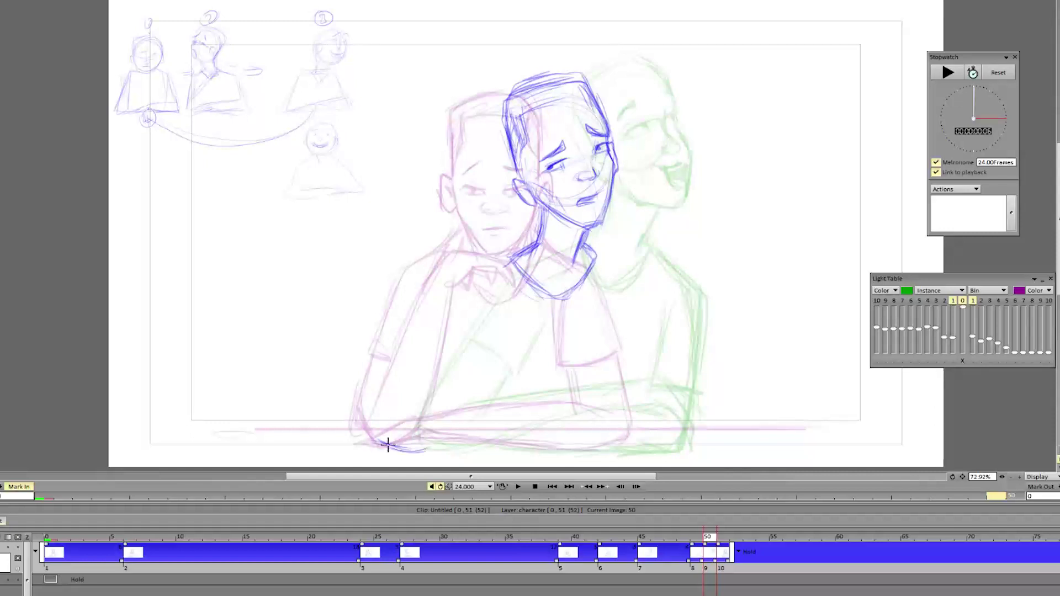
mouse_move(493, 348)
left_mouse_down()
mouse_move(572, 332)
mouse_move(548, 312)
mouse_move(540, 333)
mouse_move(548, 335)
mouse_move(522, 312)
mouse_move(493, 333)
left_mouse_up()
mouse_move(533, 247)
left_mouse_down()
mouse_move(477, 275)
mouse_move(484, 284)
mouse_move(445, 317)
mouse_move(377, 425)
left_mouse_up()
mouse_move(450, 354)
left_mouse_down()
mouse_move(419, 349)
mouse_move(454, 361)
left_mouse_up()
left_click_drag(458, 292, 415, 349)
Step: Sketch the raised forearm and drooping hand, and rework the arm with its elbow closer to the body
key("Left")
key("Right")
left_click_drag(393, 419, 481, 347)
left_click_drag(426, 388, 548, 313)
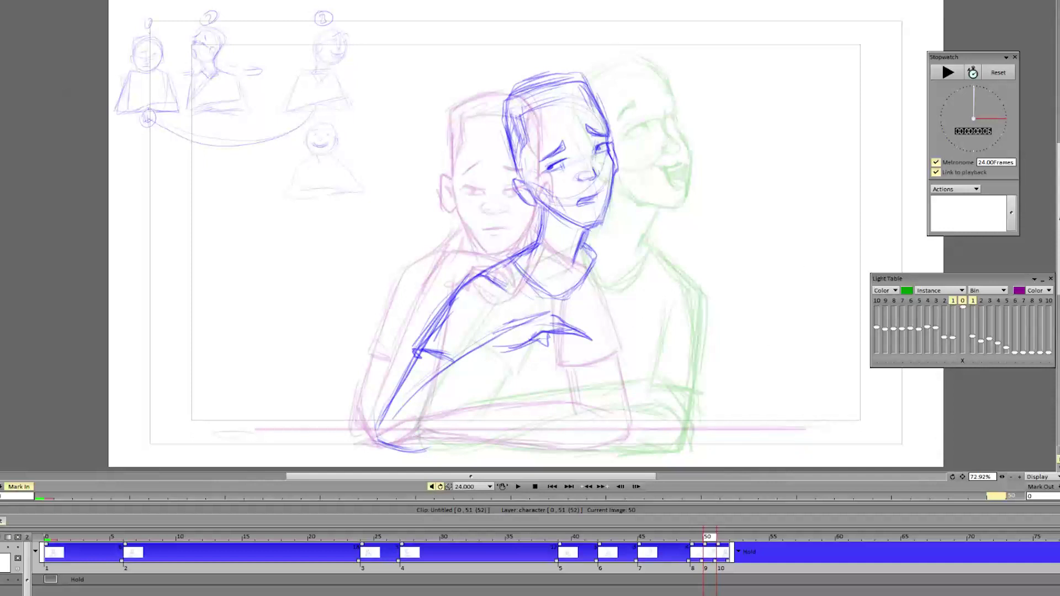
key("ctrl+z")
key("ctrl+z")
key("ctrl+z")
mouse_move(541, 340)
left_mouse_down()
mouse_move(610, 317)
mouse_move(407, 407)
mouse_move(465, 364)
left_mouse_up()
left_click_drag(491, 323, 496, 354)
mouse_move(414, 355)
left_mouse_down()
mouse_move(377, 424)
mouse_move(473, 416)
mouse_move(524, 370)
left_mouse_up()
left_click_drag(441, 445, 531, 363)
Step: Reinforce the in-between's lower arm and flip between neighbouring frames to check the movement
key("Left")
key("Right")
key("Left")
key("Right")
mouse_move(422, 402)
left_mouse_down()
mouse_move(326, 466)
mouse_move(402, 436)
mouse_move(383, 373)
mouse_move(395, 417)
mouse_move(440, 430)
mouse_move(486, 354)
mouse_move(451, 386)
left_mouse_up()
key("Left")
key("Left")
key("Right")
key("Left")
key("Right")
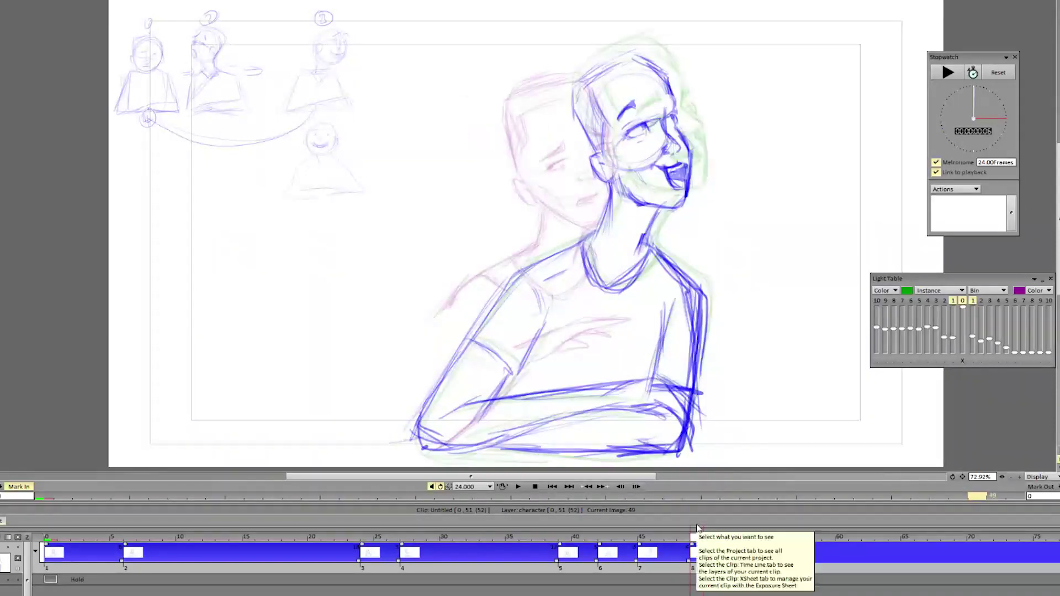
Step: On frame 50, sketch the in-between's near shoulder and upper arm, running the arm down to the elbow on the table
left_click(709, 538)
left_click_drag(433, 448, 489, 426)
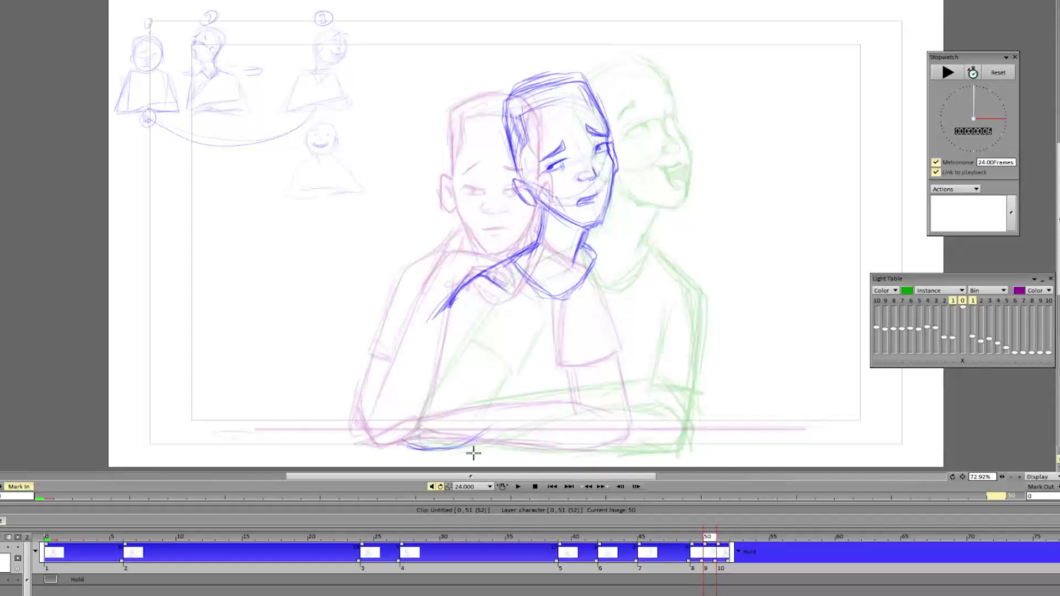
left_click_drag(418, 438, 441, 370)
mouse_move(448, 308)
left_mouse_down()
mouse_move(508, 307)
mouse_move(495, 250)
mouse_move(460, 290)
left_mouse_up()
mouse_move(479, 256)
left_mouse_down()
mouse_move(418, 426)
mouse_move(413, 404)
left_mouse_up()
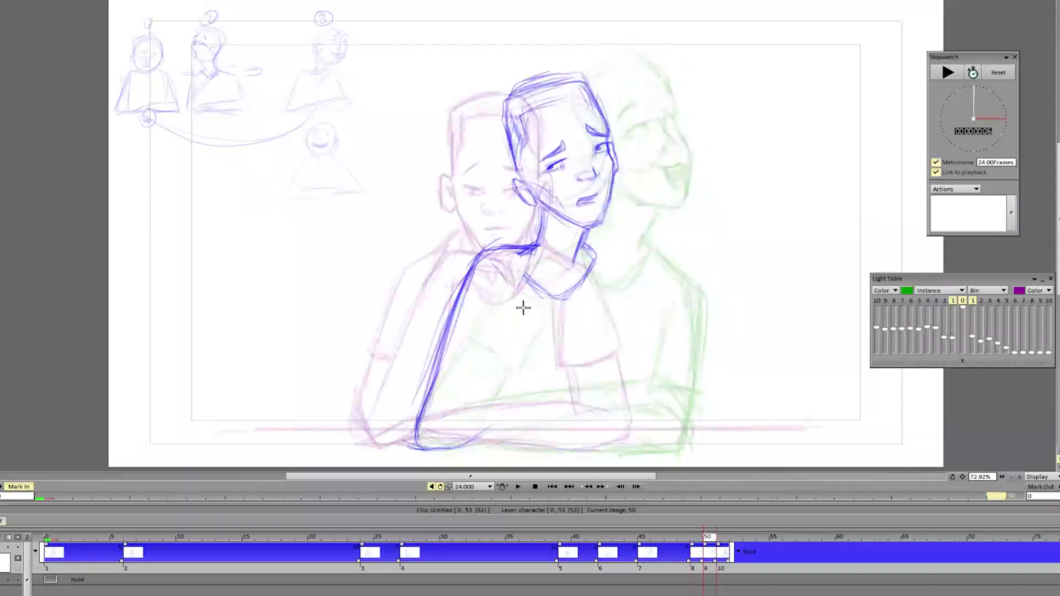
left_click_drag(451, 327, 414, 437)
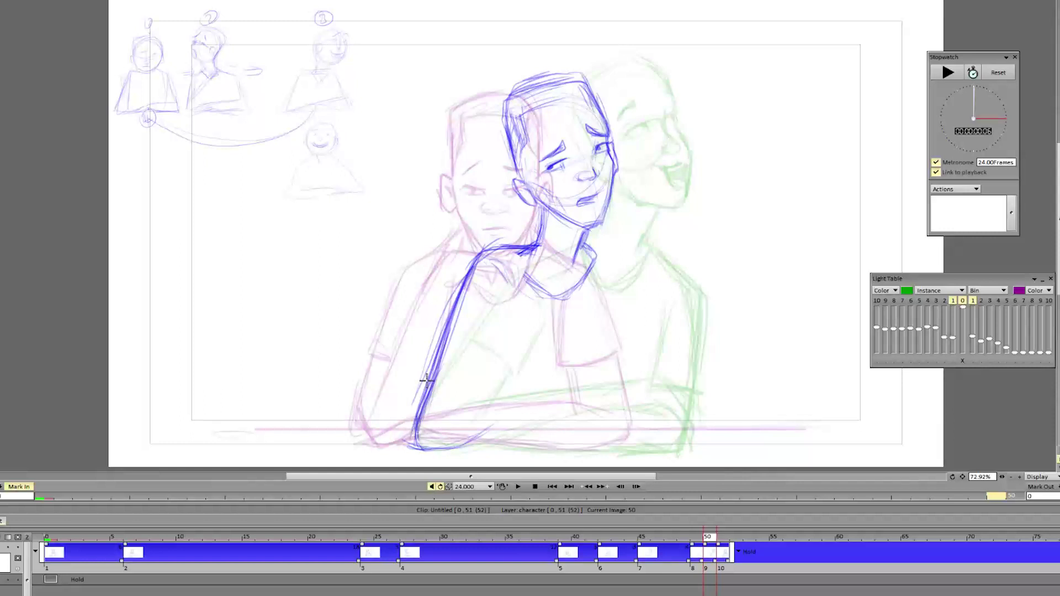
mouse_move(526, 249)
left_mouse_down()
mouse_move(474, 250)
mouse_move(432, 369)
mouse_move(462, 262)
left_mouse_up()
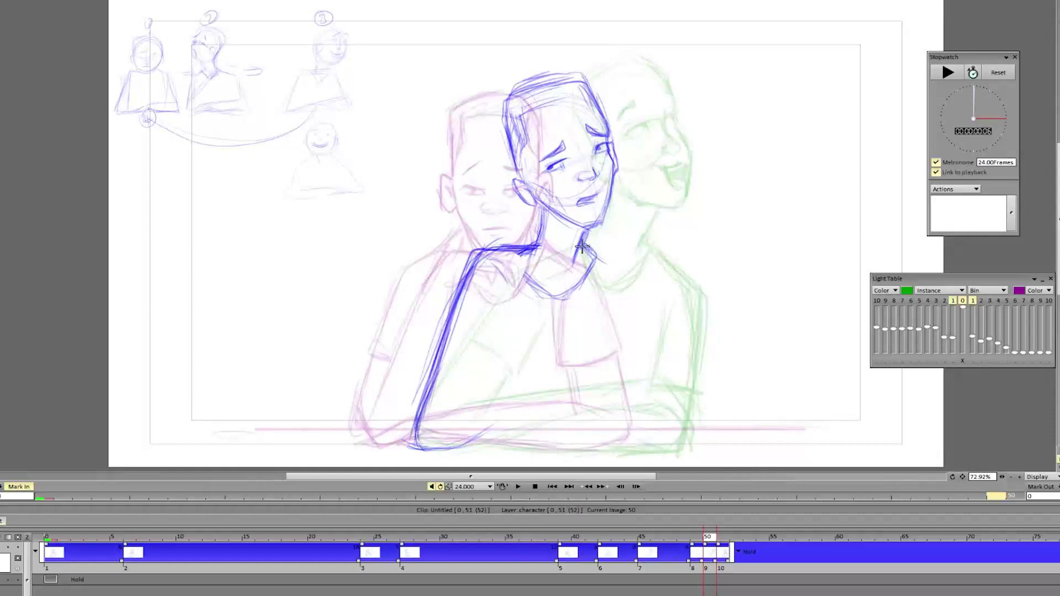
Step: Sketch the far shoulder line, round collar and near sleeve hem, and flip between frames to check them
left_click_drag(595, 253, 674, 287)
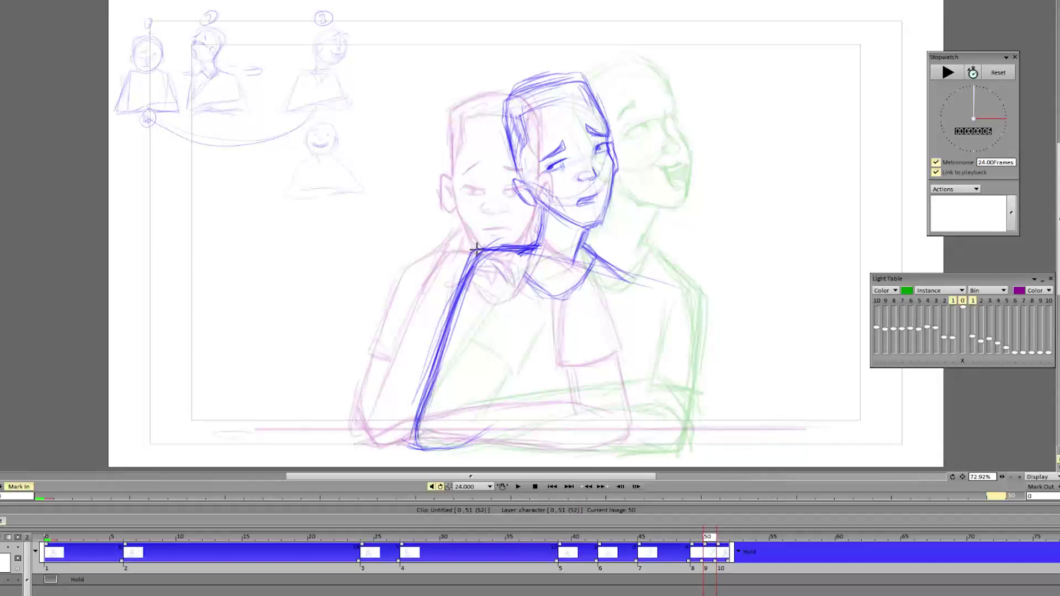
mouse_move(533, 280)
left_mouse_down()
mouse_move(521, 247)
mouse_move(665, 276)
left_mouse_up()
left_click_drag(574, 260, 648, 280)
left_click_drag(516, 314, 493, 367)
left_click_drag(442, 352, 492, 367)
key("Left")
key("Right")
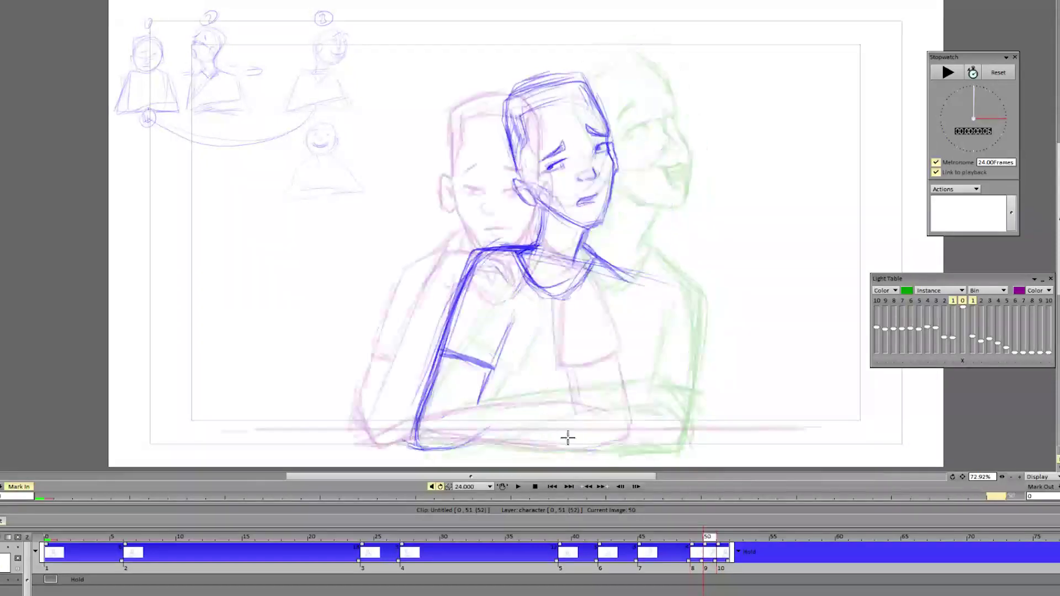
Step: Sketch the far arm from shoulder to elbow with its sleeve hem, and flip frames to compare its position
left_click_drag(625, 275, 657, 365)
mouse_move(638, 304)
left_mouse_down()
mouse_move(662, 372)
mouse_move(609, 389)
mouse_move(666, 394)
mouse_move(676, 427)
left_mouse_up()
left_click_drag(660, 377, 679, 449)
key("Left")
key("Right")
key("Left")
key("Right")
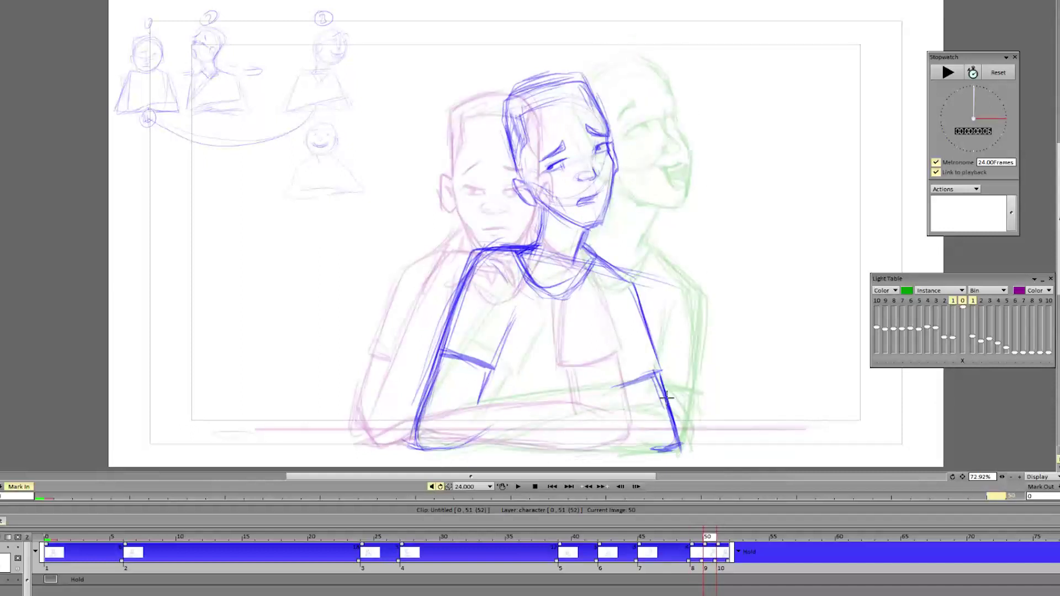
Step: Sketch the forearm resting on the table and the other raised across the chest with its hand, and shade the hair
mouse_move(671, 430)
left_mouse_down()
mouse_move(604, 448)
mouse_move(460, 446)
mouse_move(620, 431)
mouse_move(544, 404)
mouse_move(371, 449)
left_mouse_up()
left_click_drag(415, 449, 640, 452)
mouse_move(485, 389)
left_mouse_down()
mouse_move(478, 405)
mouse_move(564, 335)
left_mouse_up()
mouse_move(434, 419)
left_mouse_down()
mouse_move(617, 318)
mouse_move(671, 304)
left_mouse_up()
mouse_move(614, 334)
left_mouse_down()
mouse_move(586, 356)
mouse_move(668, 308)
mouse_move(614, 332)
left_mouse_up()
mouse_move(614, 333)
left_mouse_down()
mouse_move(580, 358)
mouse_move(573, 351)
mouse_move(607, 344)
left_mouse_up()
left_click_drag(608, 342, 540, 395)
left_click_drag(517, 413, 602, 343)
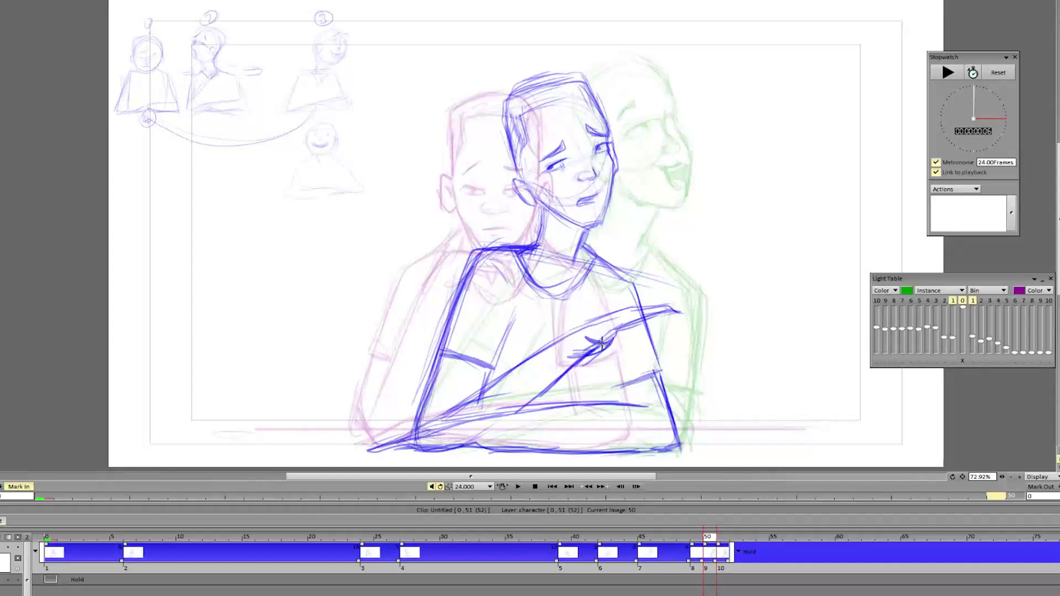
left_click_drag(439, 414, 583, 330)
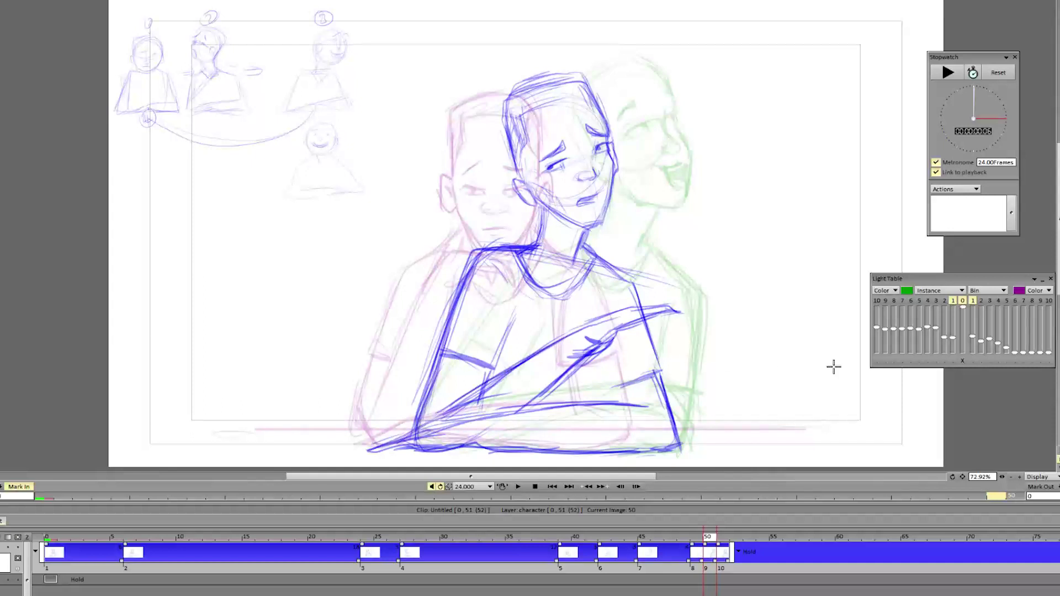
mouse_move(514, 111)
left_mouse_down()
mouse_move(555, 79)
mouse_move(516, 108)
mouse_move(516, 197)
left_mouse_up()
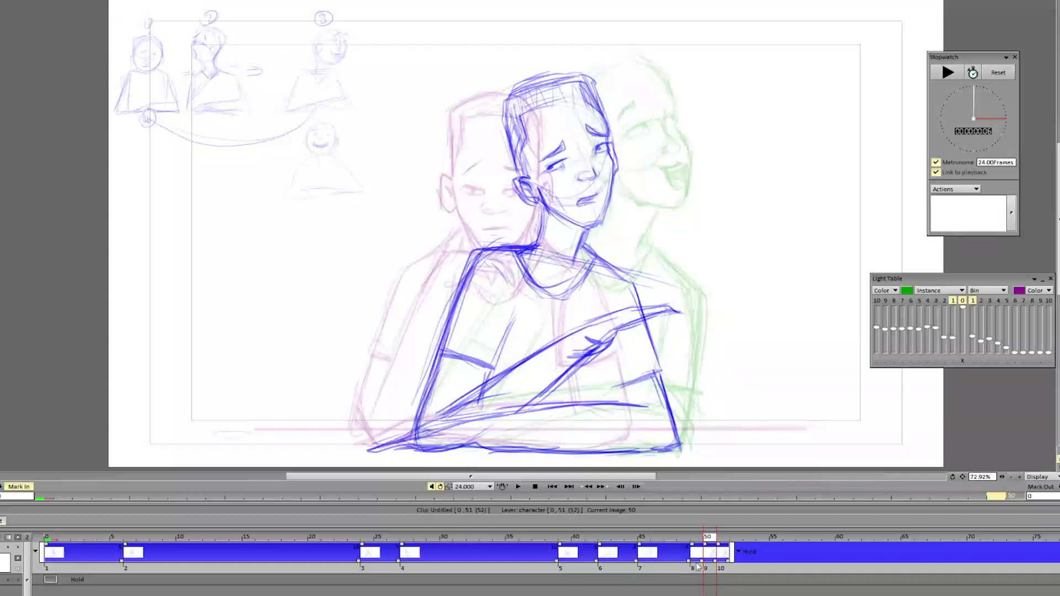
Step: Move the closing hand-on-chin pose under the in-between's body, and skew the in-between's upper body towards the smiling pose
left_click(726, 543)
mouse_move(723, 541)
left_mouse_down()
mouse_move(710, 544)
mouse_move(719, 546)
left_mouse_up()
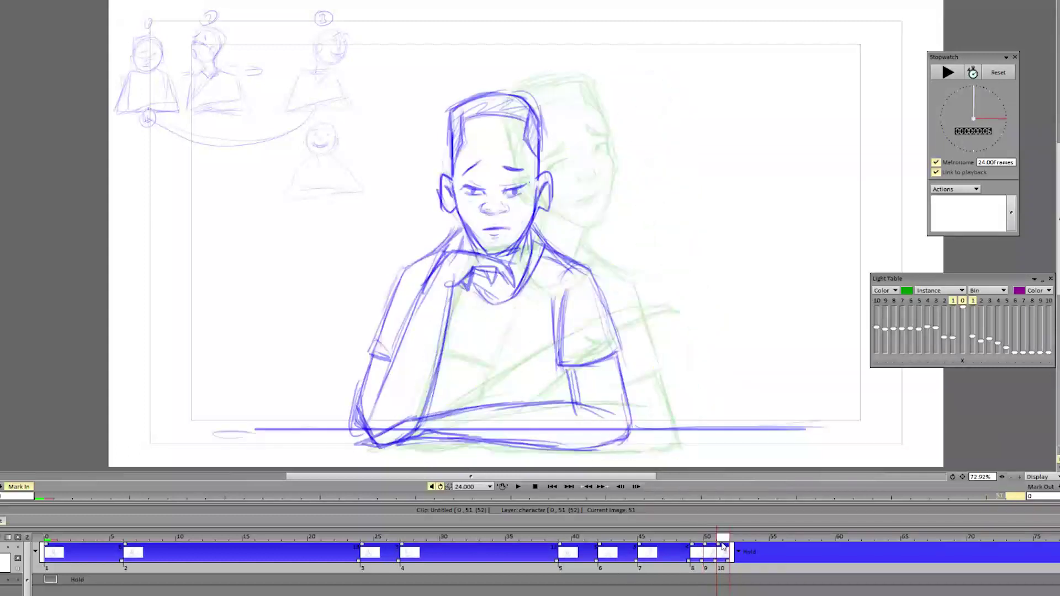
key("ctrl+t")
mouse_move(627, 410)
left_mouse_down()
mouse_move(707, 426)
mouse_move(680, 424)
mouse_move(681, 410)
mouse_move(682, 428)
mouse_move(692, 429)
mouse_move(668, 413)
mouse_move(681, 411)
left_mouse_up()
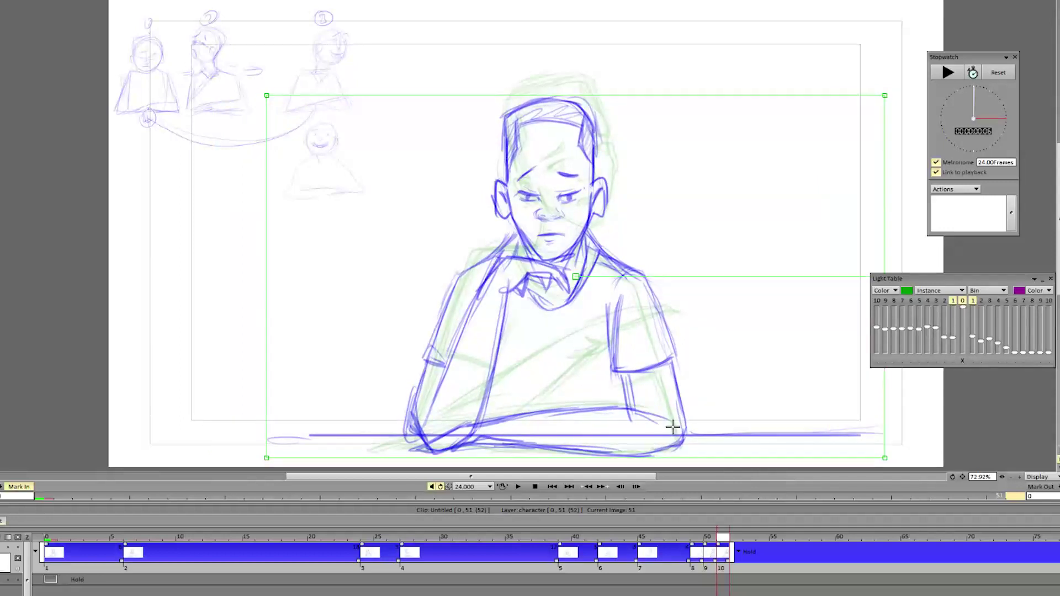
left_click_drag(673, 426, 670, 427)
left_click(704, 545)
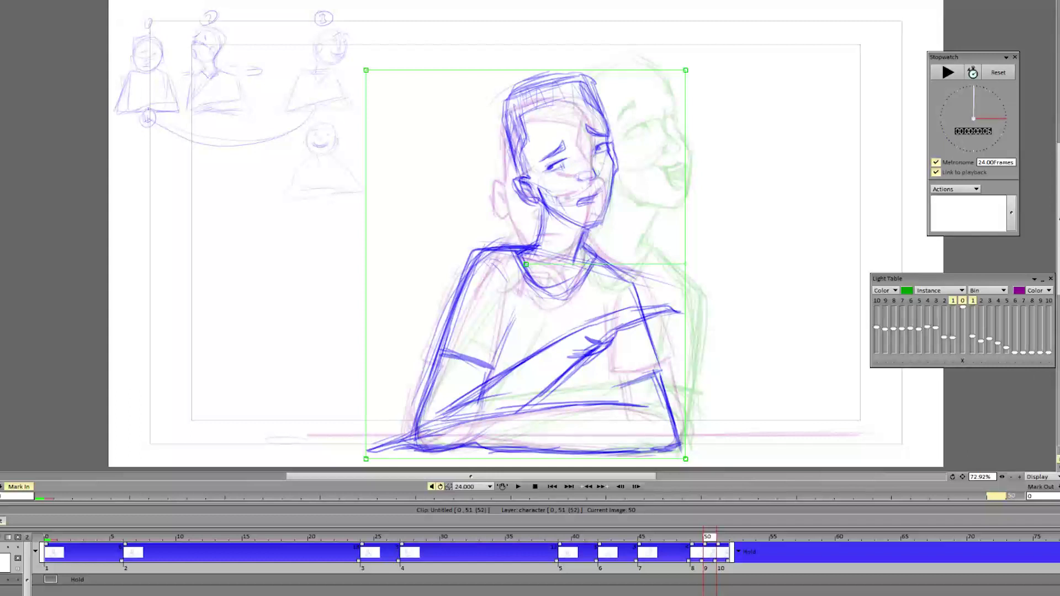
left_click_drag(538, 73, 575, 43)
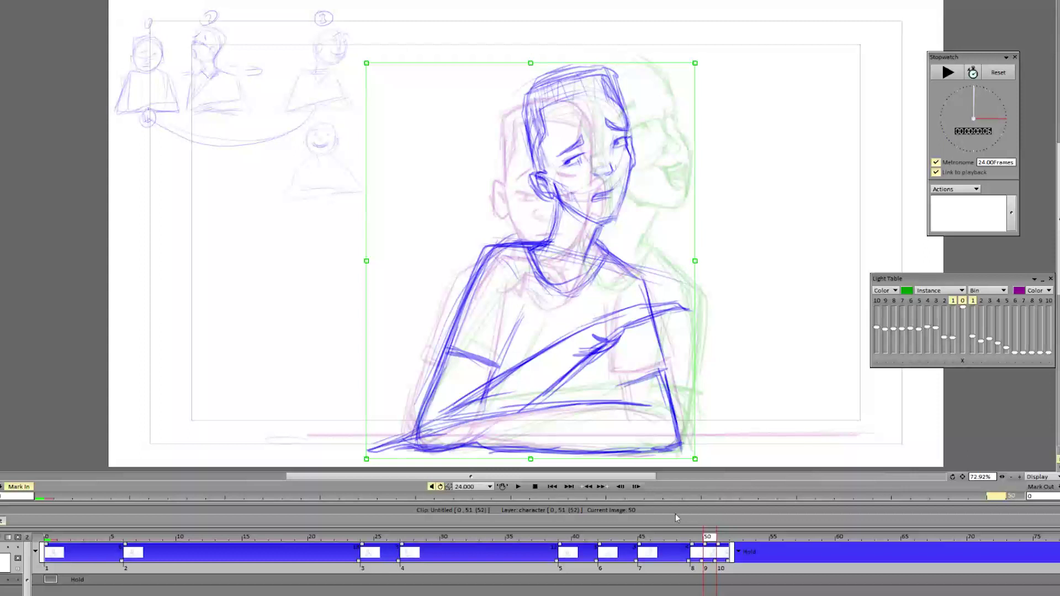
Step: Extend the last three drawings to four frames each, and lengthen the closing pose's hold to frame 68
left_click_drag(725, 573, 691, 568)
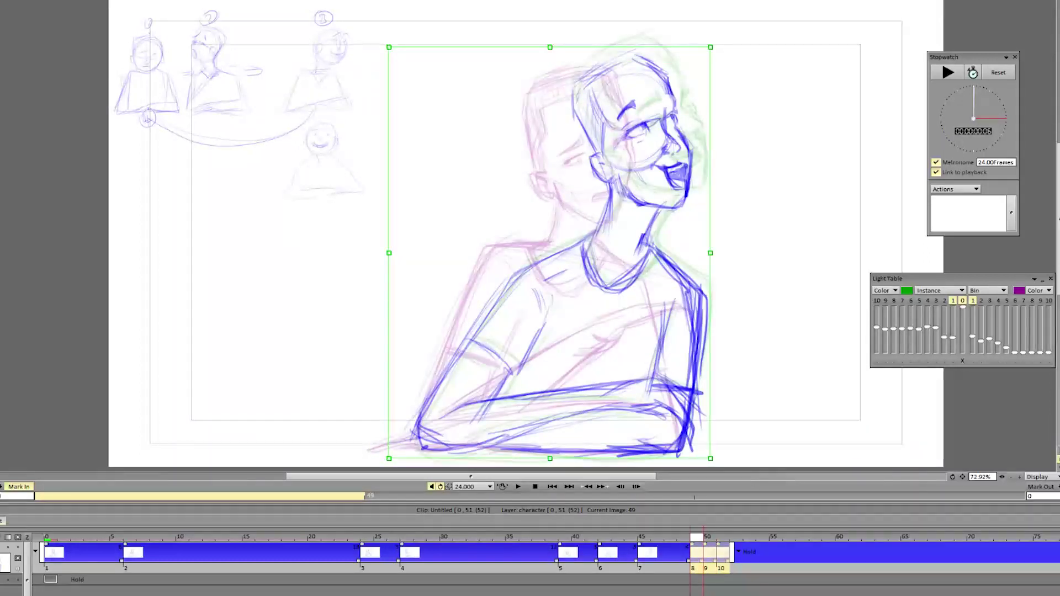
key("plus")
key("plus")
key("plus")
mouse_move(703, 536)
left_mouse_down()
mouse_move(683, 538)
mouse_move(840, 538)
mouse_move(955, 568)
left_mouse_up()
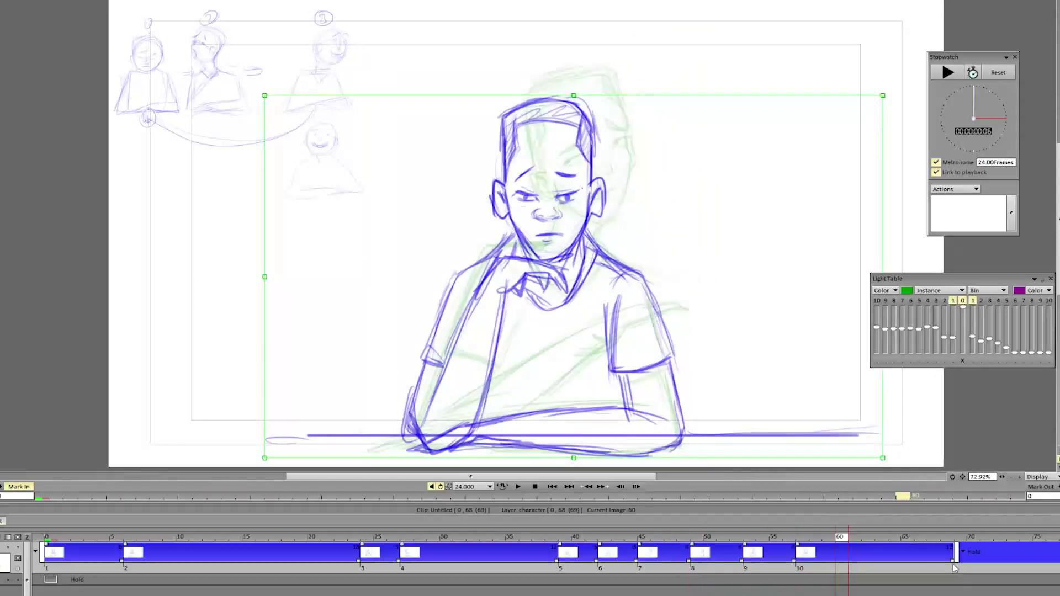
Step: Play the animation, set the playback end point at frame 68, and replay it to check the timing
left_click(518, 486)
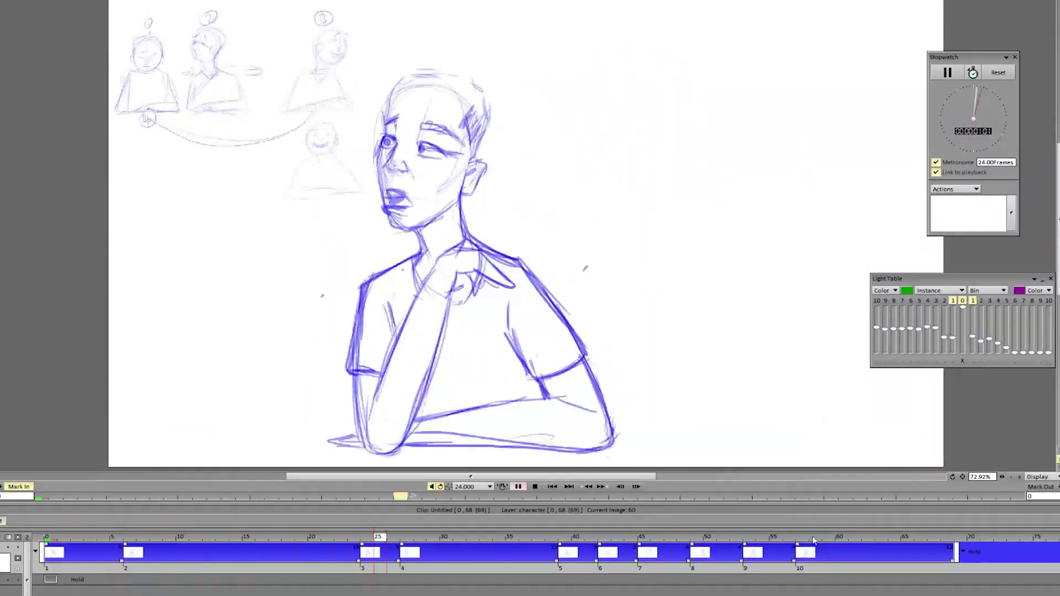
key("Return")
left_click(959, 540)
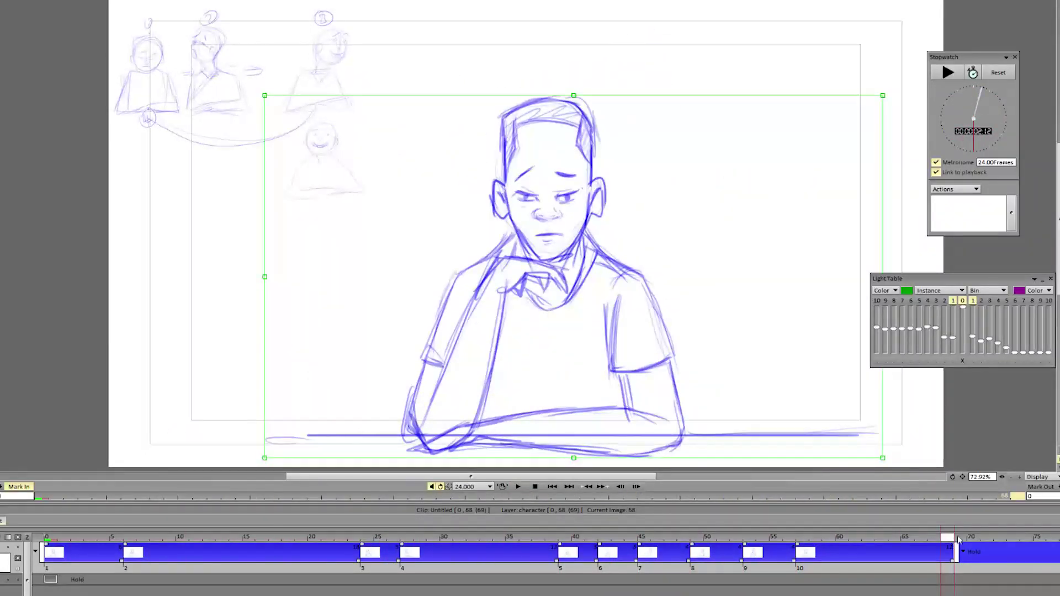
right_click(948, 538)
left_click(972, 568)
left_click(518, 487)
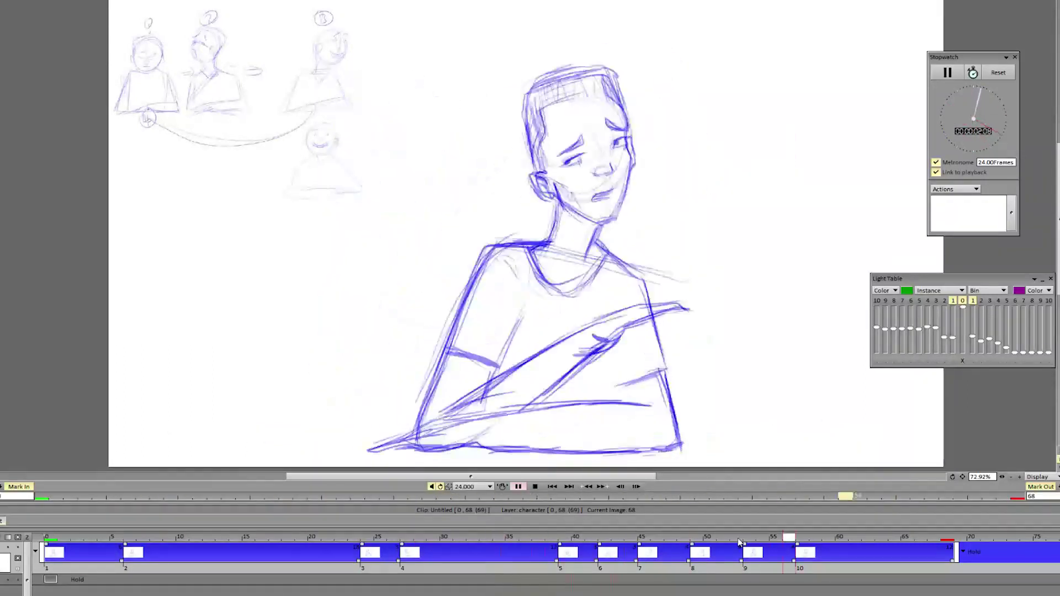
key("Return")
Step: Duplicate the closing pose as a new drawing at frame 63, erase its lowered eyes and mouth, and draw raised eyes and a smile
left_click_drag(794, 528, 886, 558)
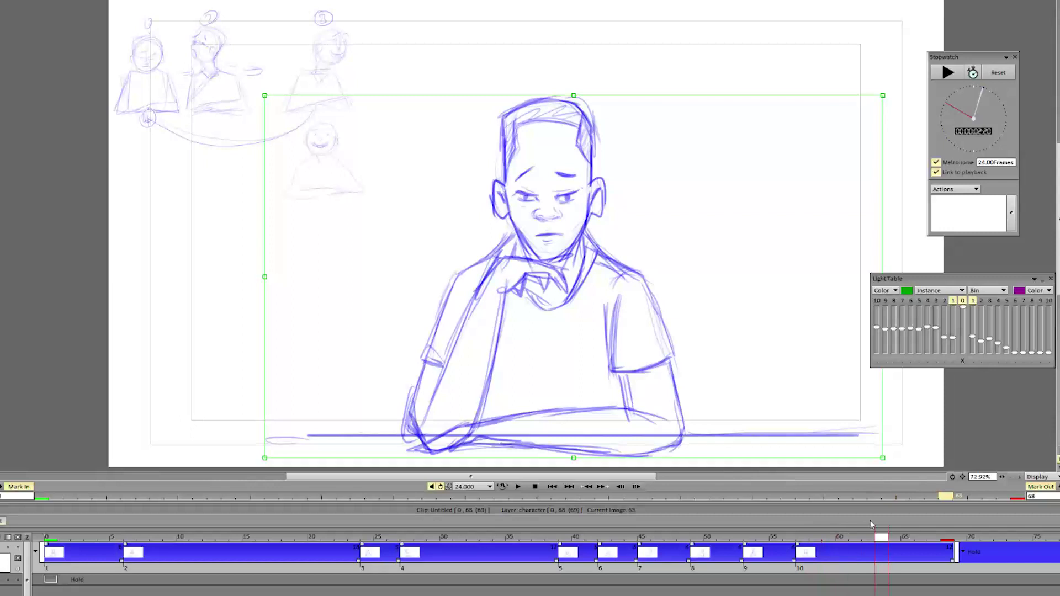
key("e")
left_click_drag(570, 201, 541, 192)
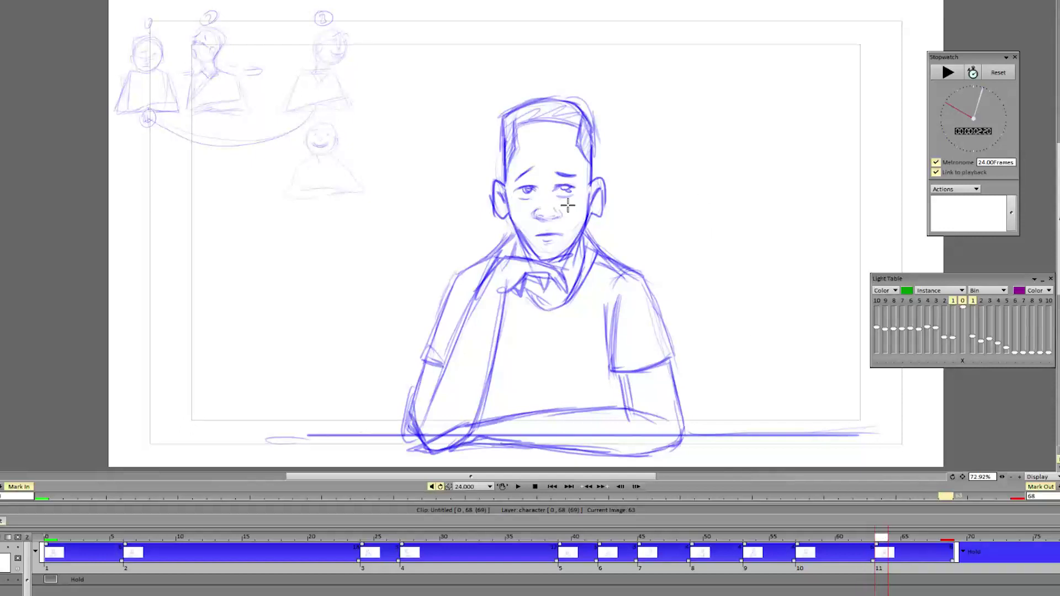
mouse_move(558, 224)
left_mouse_down()
mouse_move(544, 225)
mouse_move(552, 237)
mouse_move(553, 220)
left_mouse_up()
left_click_drag(553, 232, 570, 224)
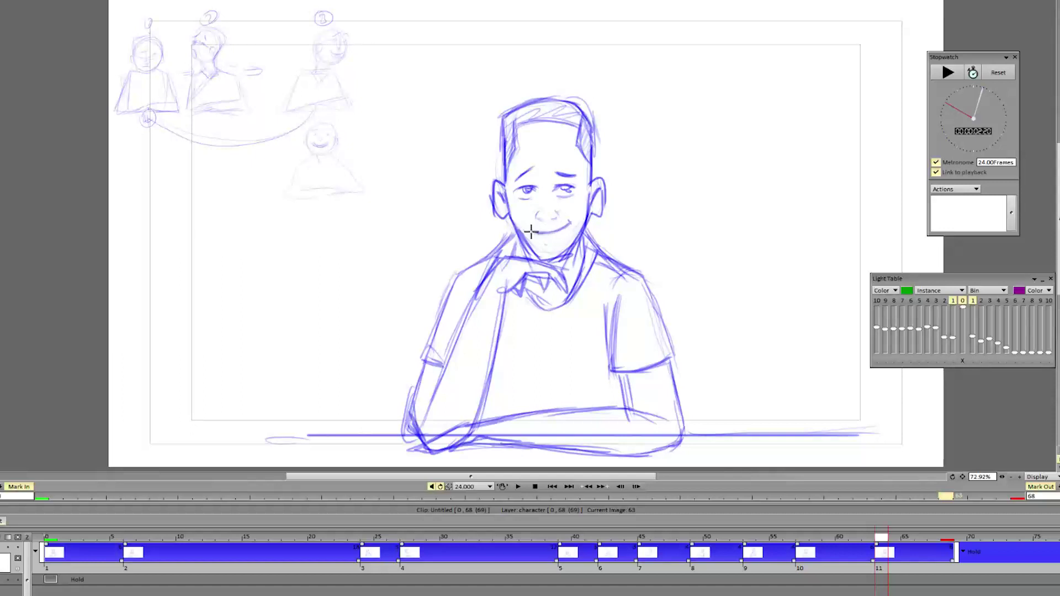
Step: Redraw both eyes of the smiling closing drawing with dark pupils looking forward, and flip frames to compare
mouse_move(878, 528)
left_mouse_down()
mouse_move(865, 527)
mouse_move(876, 526)
left_mouse_up()
left_click_drag(522, 189, 537, 194)
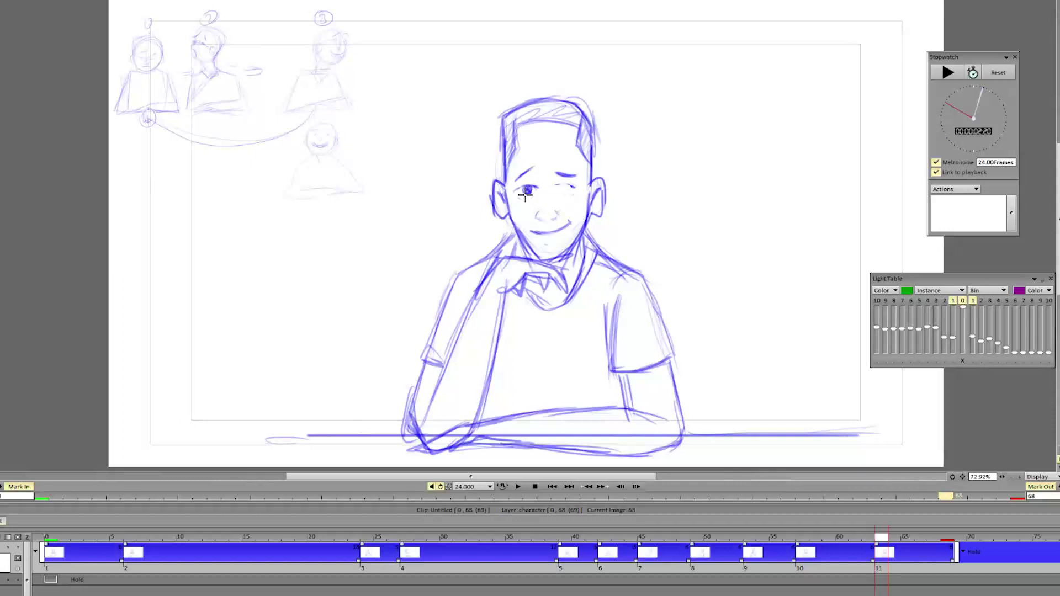
mouse_move(556, 186)
left_mouse_down()
mouse_move(575, 189)
mouse_move(534, 196)
mouse_move(576, 190)
left_mouse_up()
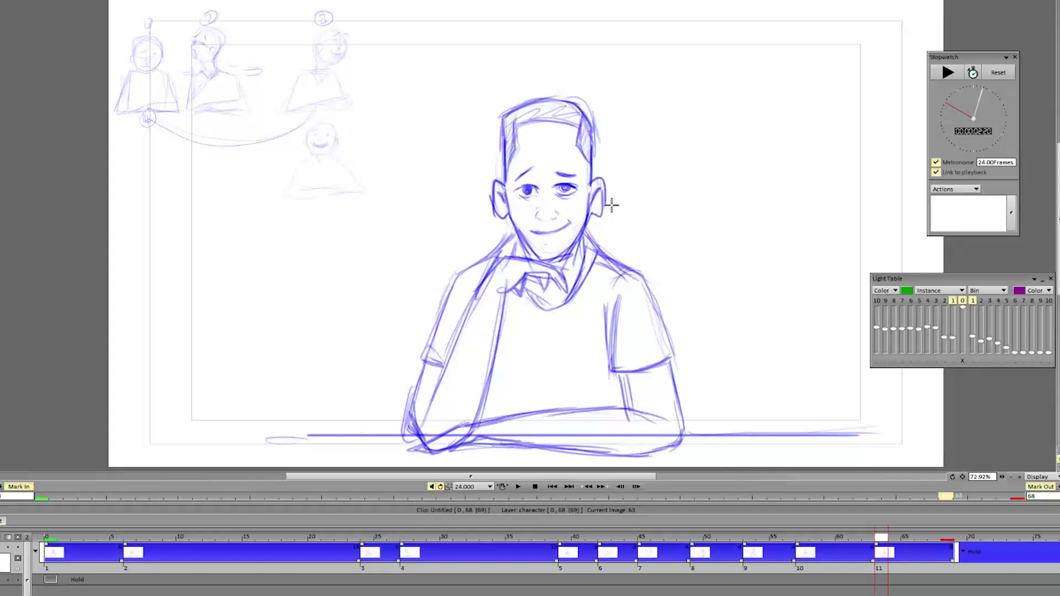
key("Left")
key("Right")
Step: Extend the layer to frame 70 and add two duplicate drawings, one with a small rounded mouth and one with an open smile
left_click_drag(952, 564, 980, 563)
key("Right")
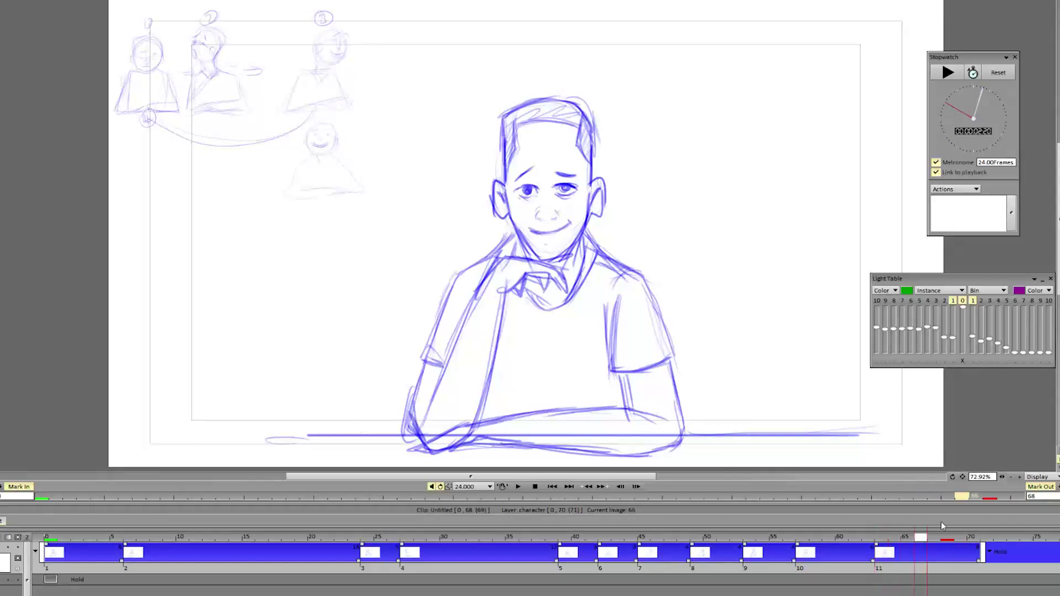
mouse_move(548, 235)
left_mouse_down()
mouse_move(545, 223)
mouse_move(547, 251)
mouse_move(568, 242)
mouse_move(538, 235)
mouse_move(551, 236)
mouse_move(530, 252)
left_mouse_up()
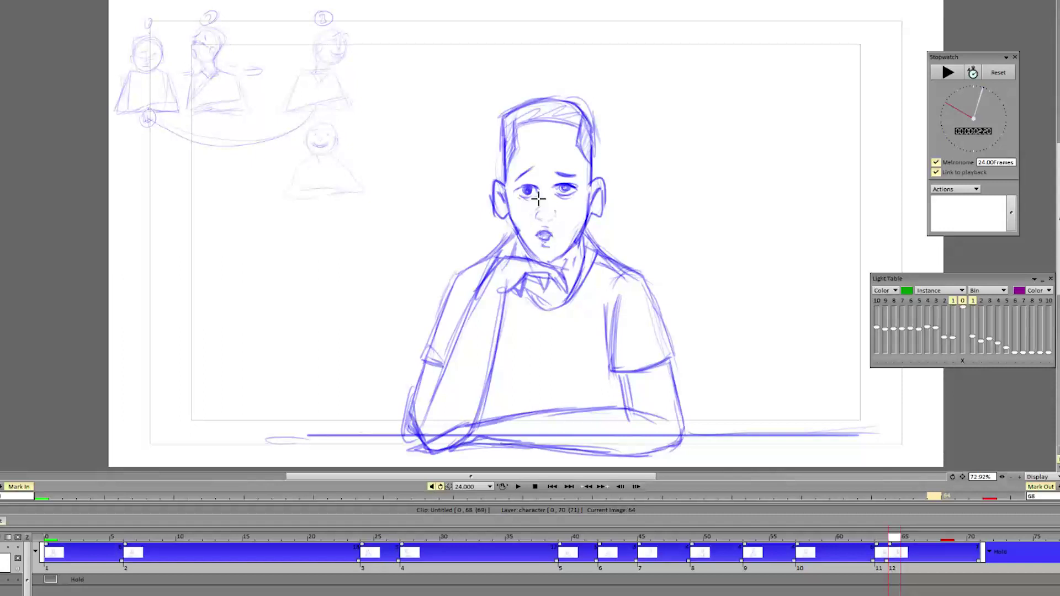
mouse_move(891, 540)
left_mouse_down()
mouse_move(882, 540)
mouse_move(904, 550)
left_mouse_up()
mouse_move(564, 228)
left_mouse_down()
mouse_move(527, 229)
mouse_move(538, 244)
mouse_move(562, 238)
mouse_move(551, 246)
mouse_move(534, 234)
mouse_move(565, 231)
mouse_move(528, 230)
mouse_move(549, 235)
left_mouse_up()
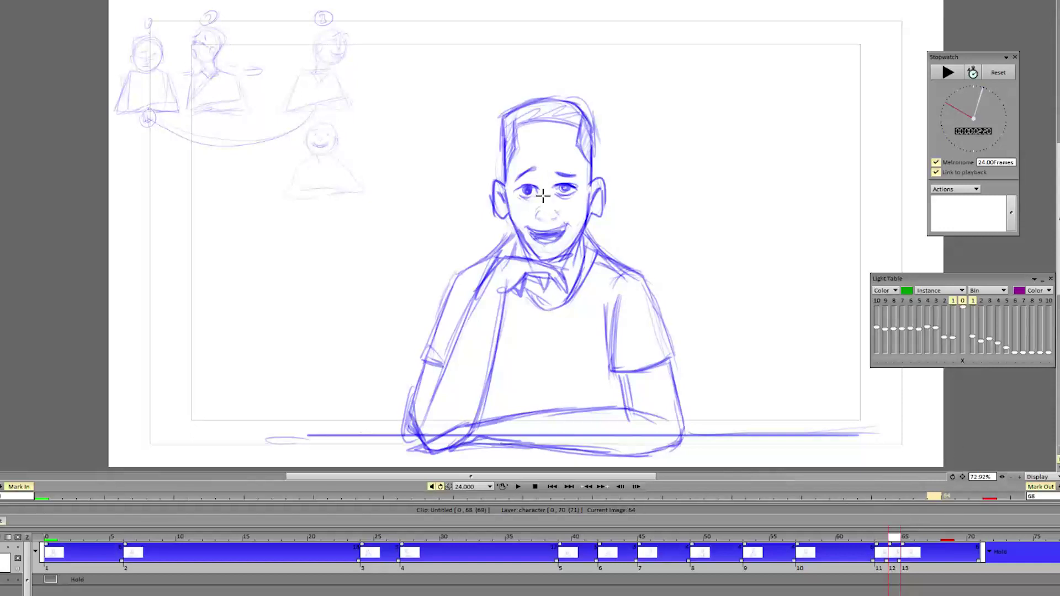
left_click_drag(524, 190, 583, 174)
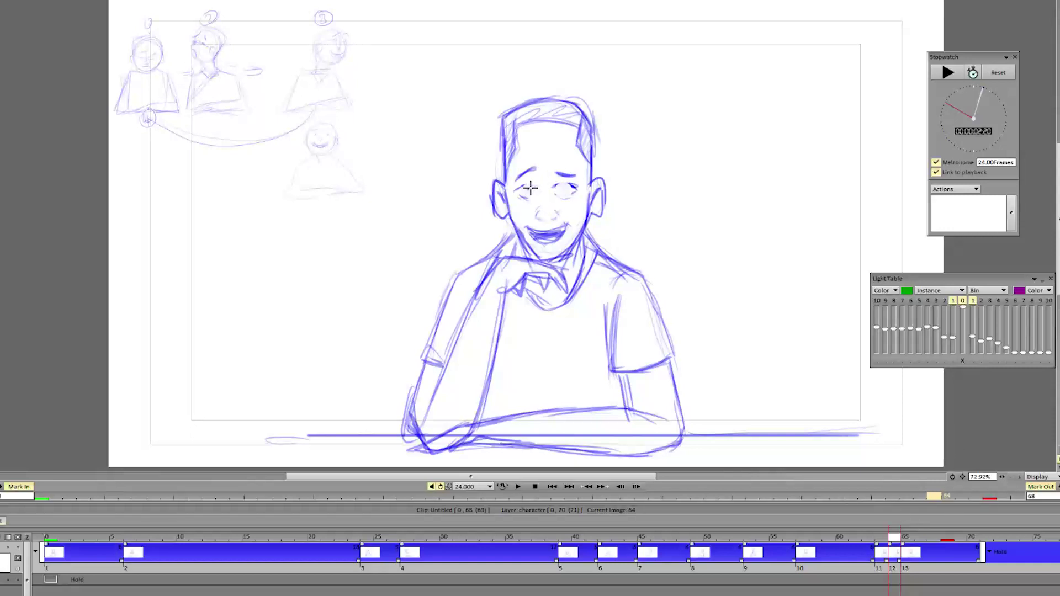
left_click_drag(523, 189, 529, 188)
key("ctrl+z")
key("ctrl+z")
Step: Space the three mouth drawings to start at frames 63, 66 and 70, lengthen the final hold, and play the result
mouse_move(905, 544)
left_mouse_down()
mouse_move(939, 550)
mouse_move(916, 550)
left_mouse_up()
left_click(995, 540)
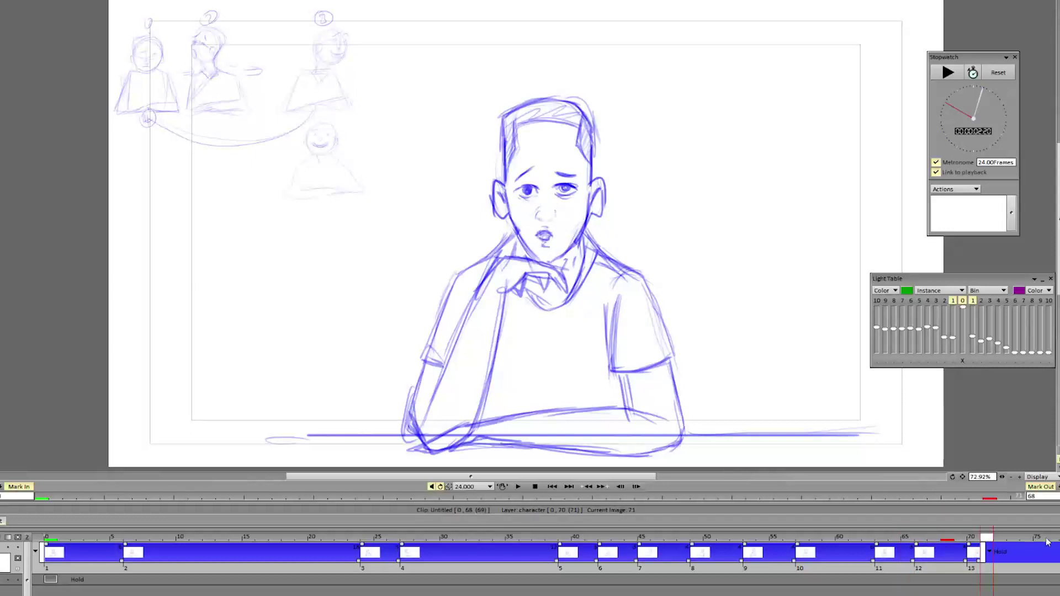
mouse_move(982, 552)
left_mouse_down()
mouse_move(1059, 552)
mouse_move(922, 543)
mouse_move(993, 543)
left_mouse_up()
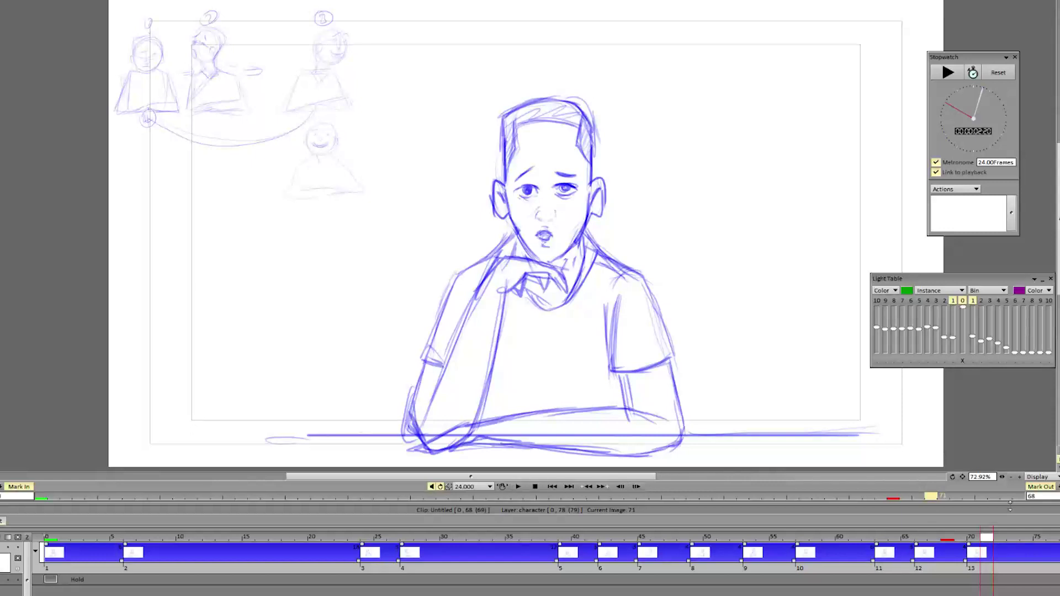
left_click(518, 486)
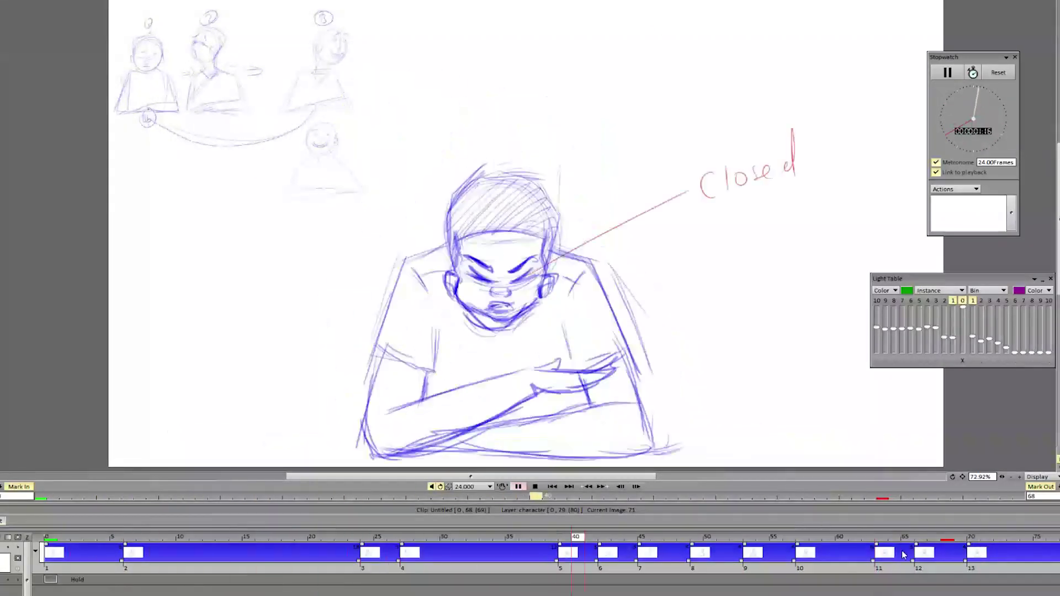
Step: Lengthen the hand-on-chin pose's hold so drawing 11 starts at frame 69, and extend the final hold to frame 87
left_click(854, 554)
left_click_drag(883, 561, 954, 574)
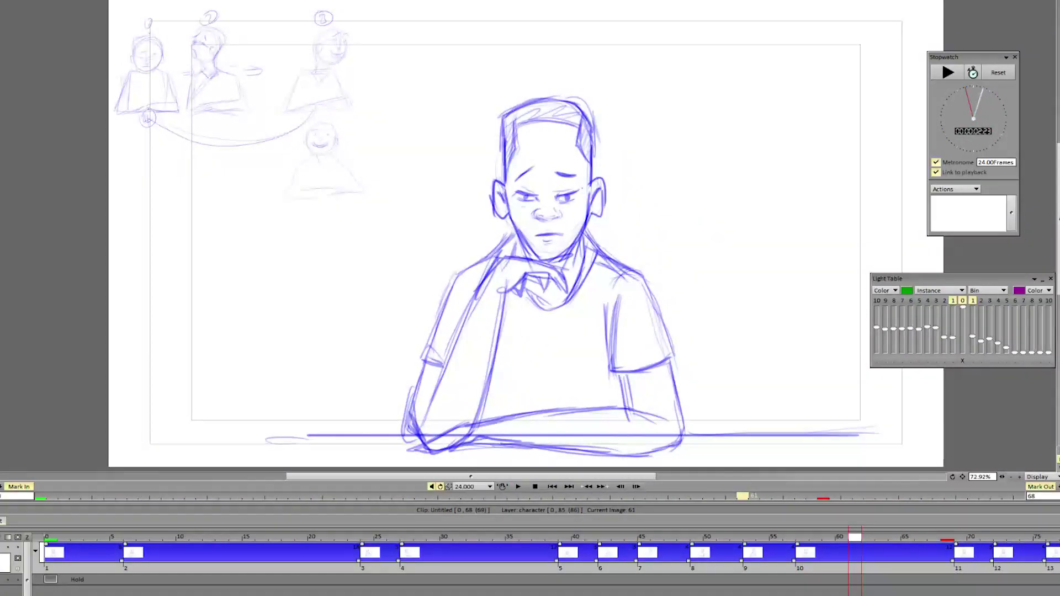
scroll(547, 555, "right", 2)
key("End")
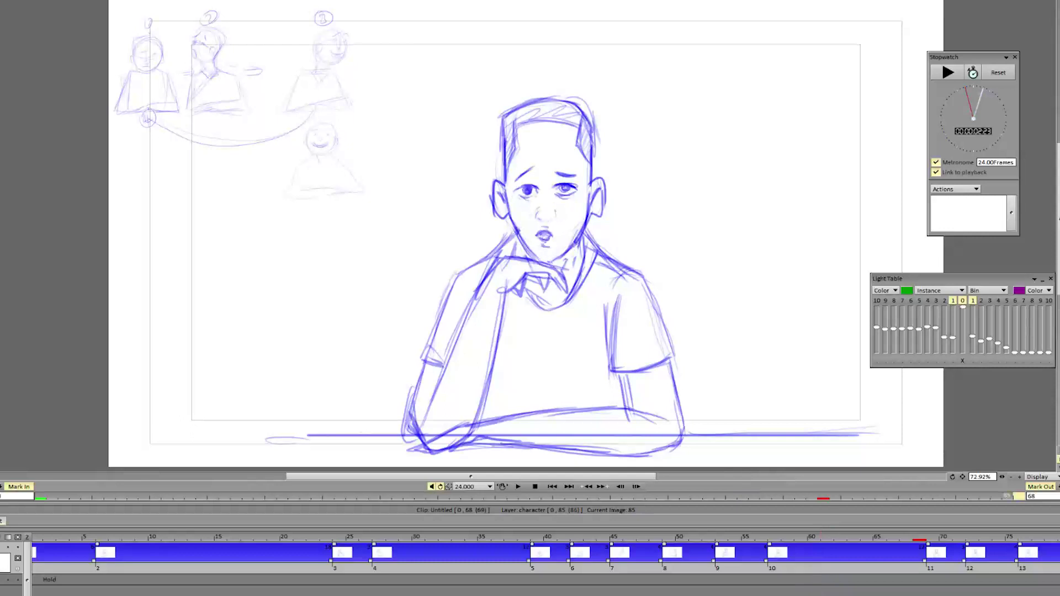
scroll(546, 552, "right", 2)
left_click_drag(1033, 552, 1059, 553)
Step: Set the playback end point at frame 88, play the animation, and scrub to the in-between at frame 53
right_click(1055, 534)
left_click(1052, 568)
key("Return")
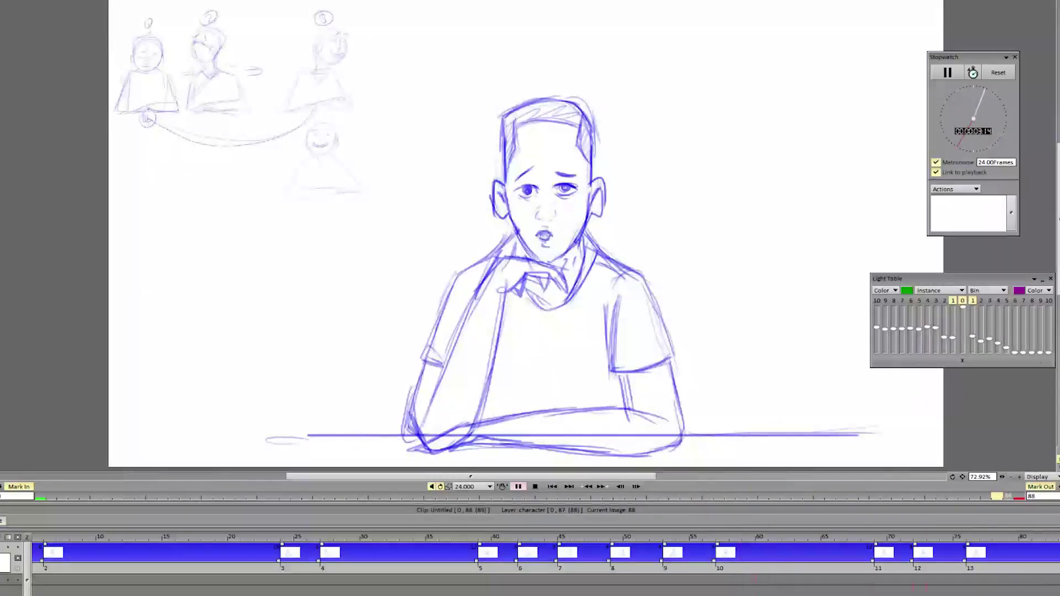
left_click(519, 488)
mouse_move(395, 541)
left_mouse_down()
mouse_move(608, 567)
mouse_move(476, 591)
mouse_move(718, 580)
mouse_move(638, 581)
mouse_move(756, 591)
mouse_move(705, 594)
left_mouse_up()
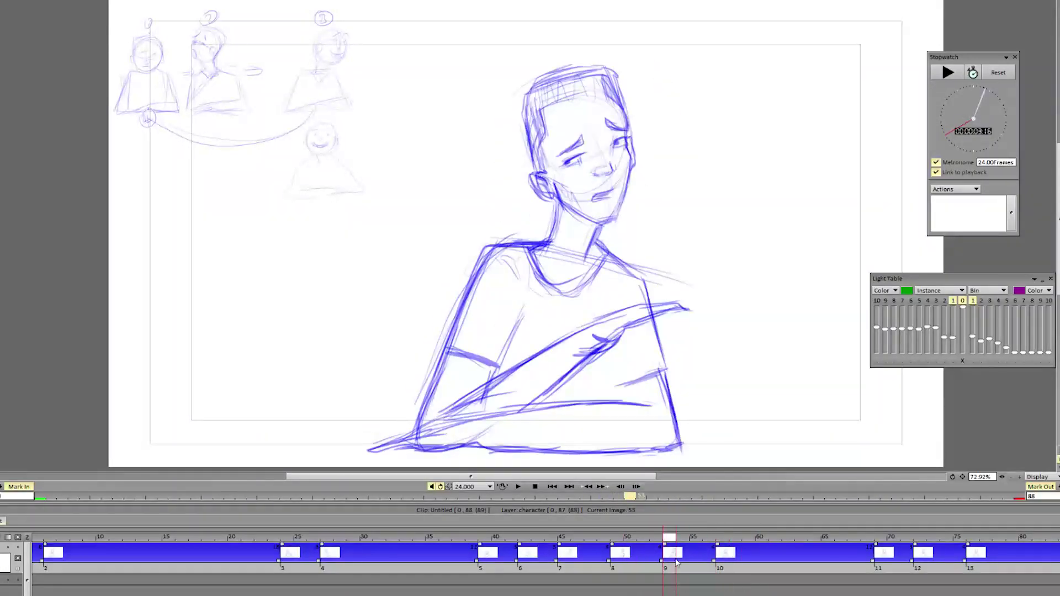
Step: Compare the neighbouring poses, erase the raised arm in the frame 53 in-between, and redraw the forearm folded on the table
left_click(717, 539)
left_click(615, 537)
left_click(716, 537)
mouse_move(589, 537)
left_mouse_down()
mouse_move(688, 552)
mouse_move(420, 560)
mouse_move(671, 564)
left_mouse_up()
mouse_move(707, 303)
left_mouse_down()
mouse_move(661, 307)
mouse_move(622, 326)
mouse_move(539, 395)
mouse_move(608, 326)
mouse_move(584, 324)
left_mouse_up()
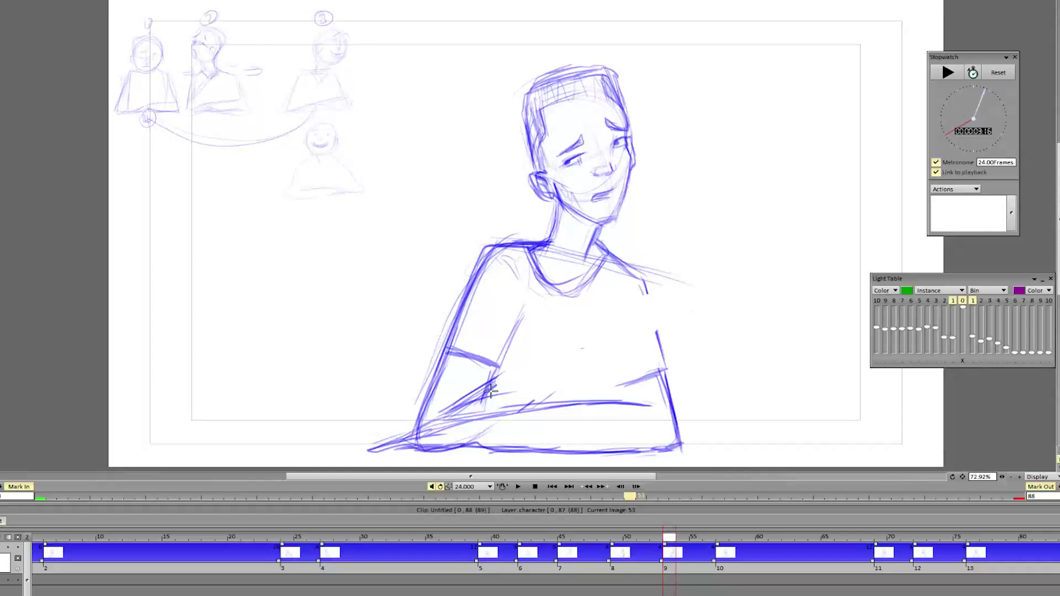
left_click_drag(486, 402, 552, 395)
mouse_move(458, 402)
left_mouse_down()
mouse_move(564, 392)
mouse_move(628, 400)
left_mouse_up()
left_click_drag(513, 391, 637, 403)
left_click_drag(472, 397, 510, 393)
left_click_drag(436, 410, 551, 401)
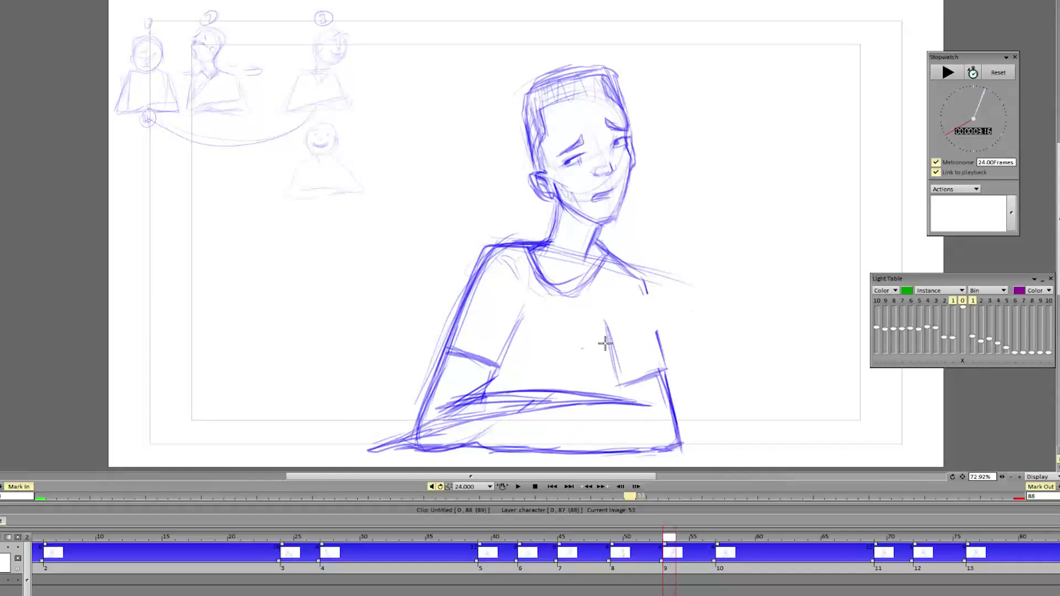
Step: Redraw the inner and outer edges of the sleeve beside the erased arm on the frame 53 in-between, undoing stray strokes
left_click_drag(616, 313, 623, 366)
mouse_move(652, 281)
left_mouse_down()
mouse_move(674, 416)
mouse_move(619, 320)
left_mouse_up()
key("ctrl+z")
key("ctrl+z")
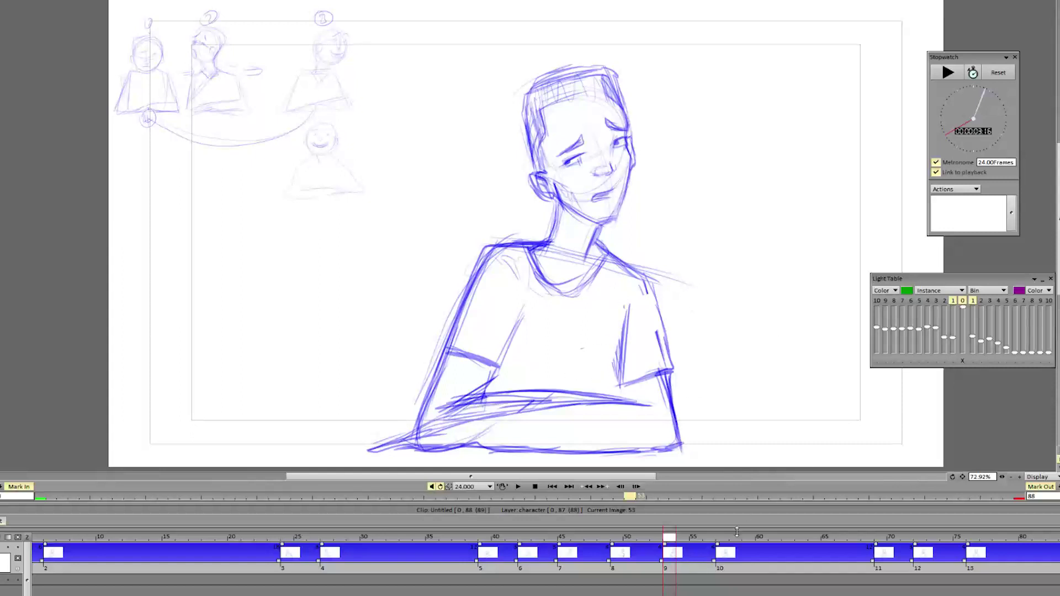
Step: On the frame 57 drawing, erase the arm supporting the chin and sketch the forearms folded on the table
left_click(723, 535)
mouse_move(552, 282)
left_mouse_down()
mouse_move(488, 284)
mouse_move(505, 276)
mouse_move(529, 297)
mouse_move(473, 321)
mouse_move(473, 387)
mouse_move(454, 429)
left_mouse_up()
mouse_move(464, 401)
left_mouse_down()
mouse_move(431, 409)
mouse_move(627, 409)
left_mouse_up()
left_click_drag(439, 398, 555, 399)
Step: Sketch the sleeve hems and inner sleeve edges on the frame 57 drawing
left_click_drag(478, 369, 440, 366)
mouse_move(459, 278)
left_mouse_down()
mouse_move(483, 300)
mouse_move(474, 398)
left_mouse_up()
mouse_move(467, 298)
left_mouse_down()
mouse_move(480, 383)
mouse_move(484, 365)
left_mouse_up()
left_click_drag(613, 301, 613, 367)
left_click_drag(478, 299, 482, 368)
left_click_drag(477, 294, 478, 348)
Step: Redraw the shirt collar and neck lines on the frame 57 drawing and reinforce the inner sleeve edge
mouse_move(506, 257)
left_mouse_down()
mouse_move(518, 293)
mouse_move(529, 274)
mouse_move(523, 298)
mouse_move(542, 315)
left_mouse_up()
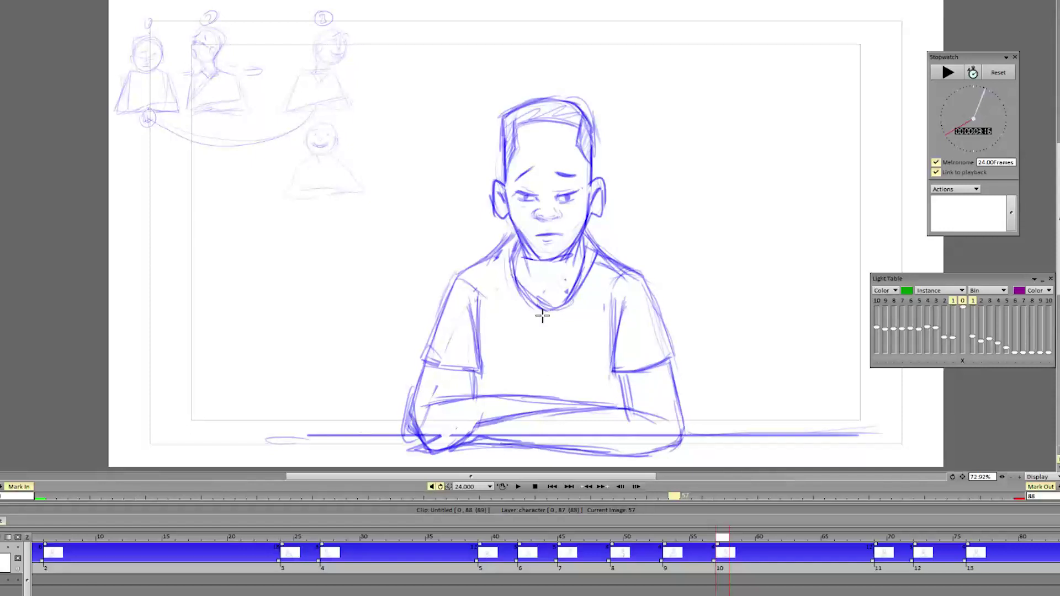
left_click_drag(524, 255, 543, 292)
left_click_drag(573, 245, 564, 285)
left_click_drag(478, 305, 481, 339)
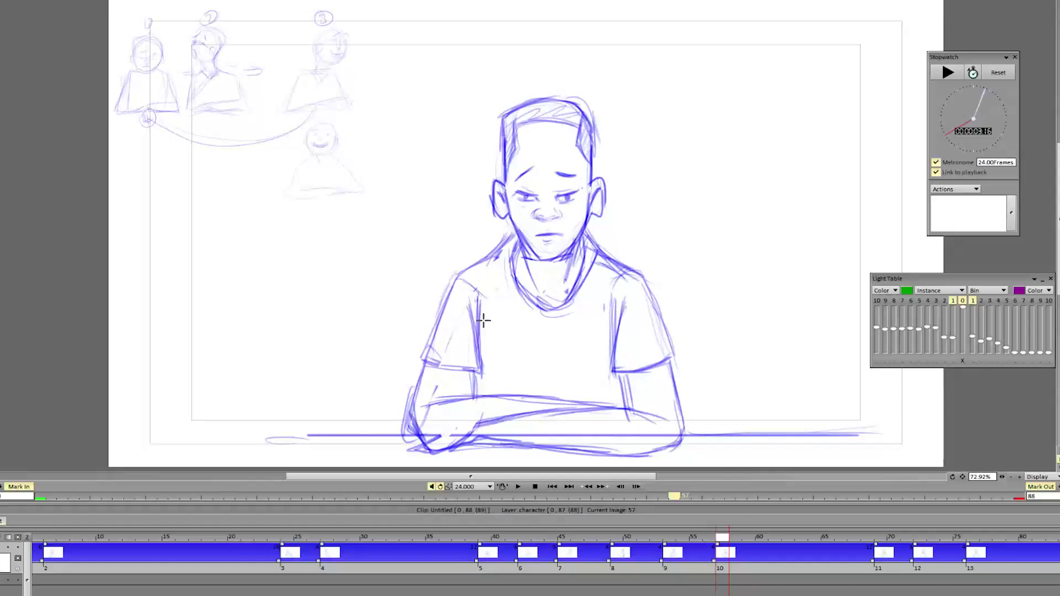
Step: Add a duplicate drawing at frame 67 and erase the eyebrows, eyes, nose and mouth from its face
left_click(881, 539)
mouse_move(882, 542)
left_mouse_down()
mouse_move(868, 541)
mouse_move(1058, 548)
left_mouse_up()
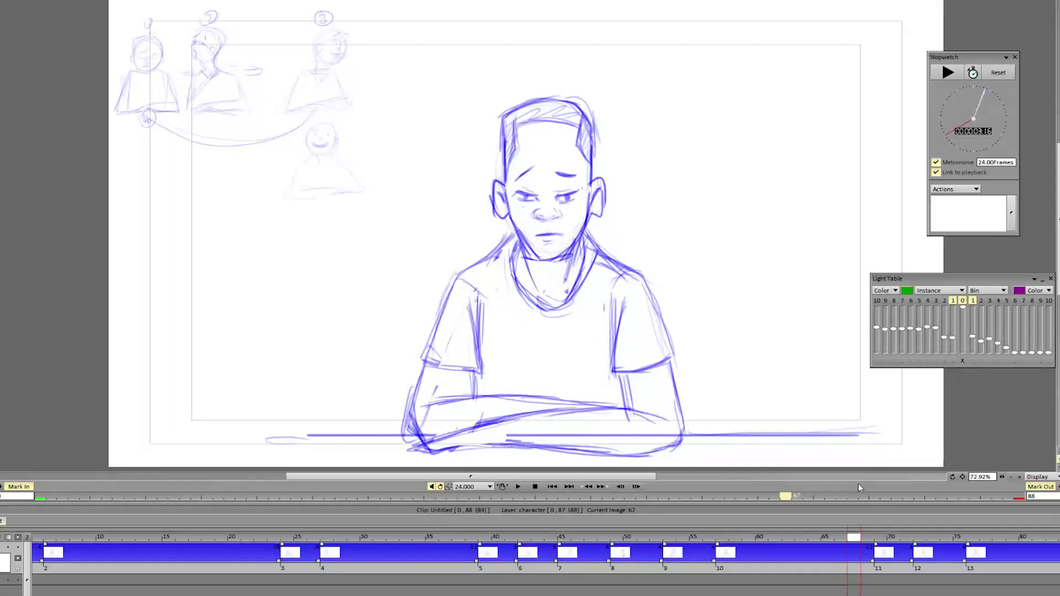
scroll(563, 210, "up", 5)
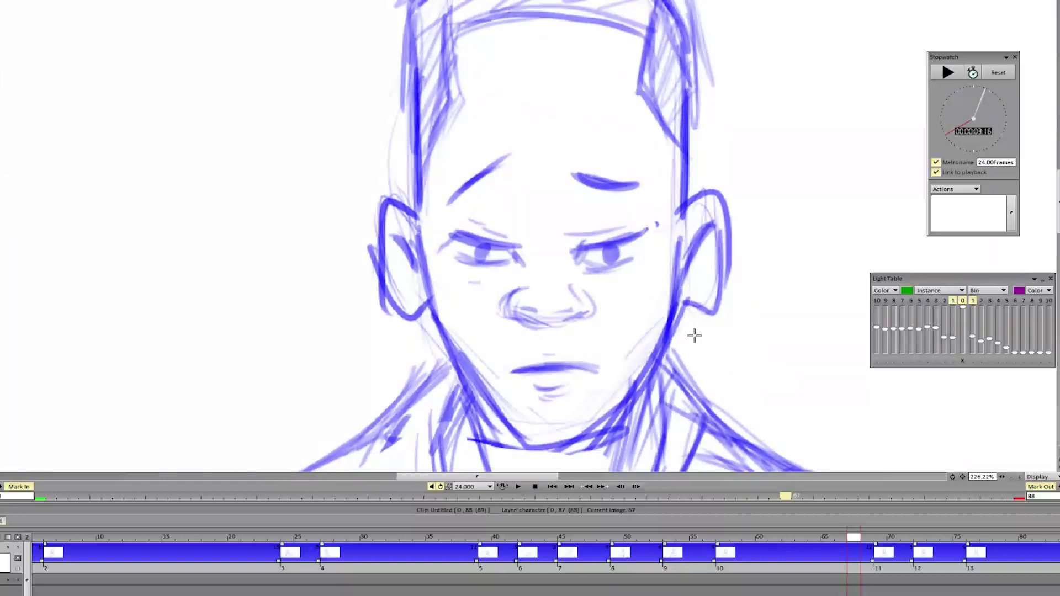
left_click_drag(694, 335, 715, 318)
mouse_move(667, 266)
left_mouse_down()
mouse_move(639, 222)
mouse_move(547, 261)
mouse_move(482, 222)
mouse_move(552, 310)
left_mouse_up()
mouse_move(566, 352)
left_mouse_down()
mouse_move(592, 385)
mouse_move(606, 381)
mouse_move(649, 213)
mouse_move(628, 201)
mouse_move(570, 202)
mouse_move(526, 173)
mouse_move(509, 142)
left_mouse_up()
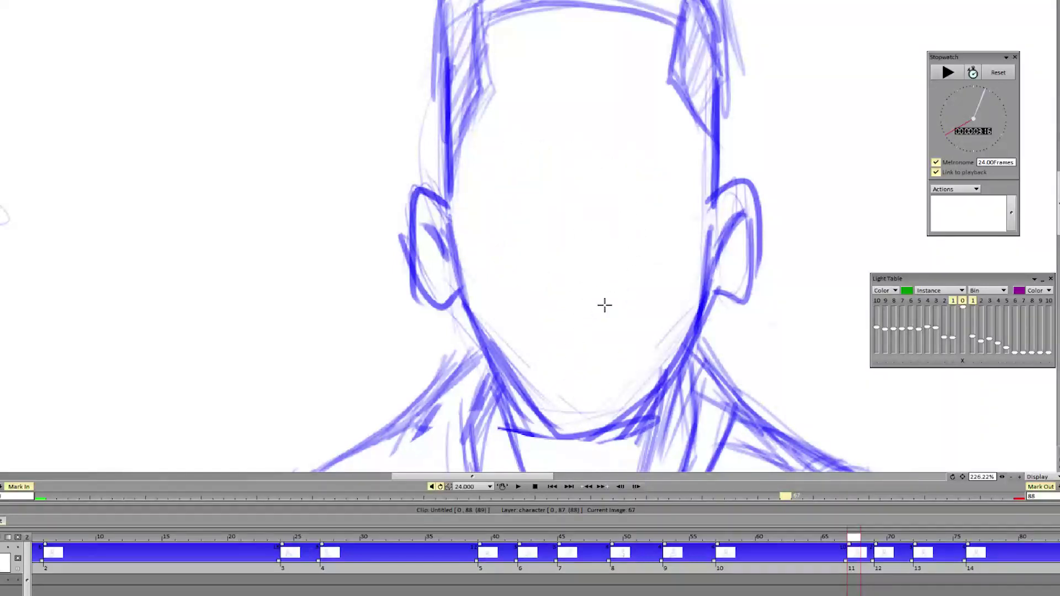
Step: Flip against the previous drawing and sketch a slightly raised nose on the frame 67 face
key("Left")
key("Right")
key("Left")
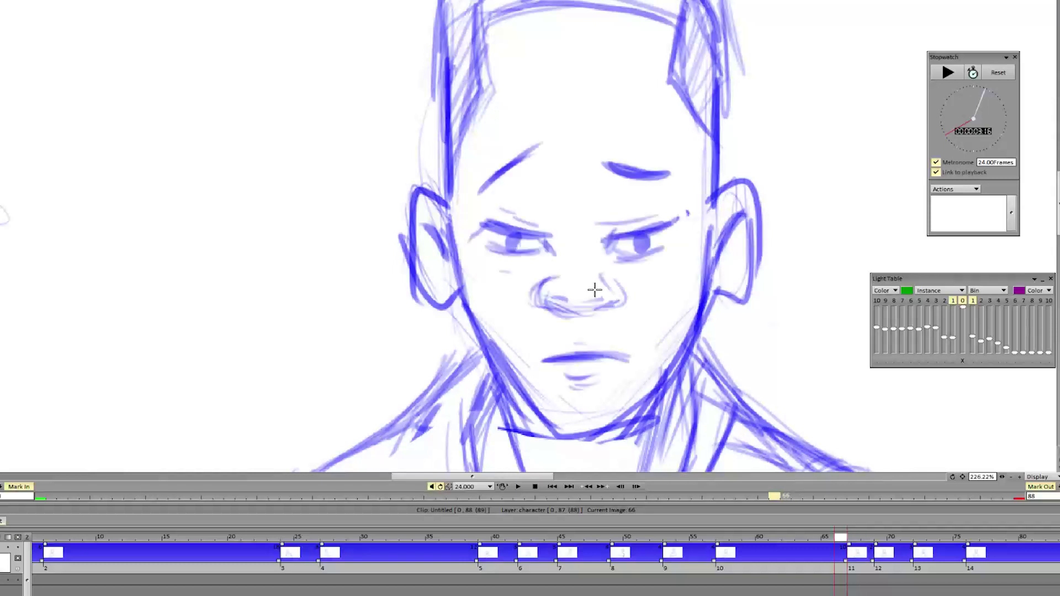
key("Right")
key("Left")
key("Right")
left_click_drag(557, 274, 554, 293)
left_click_drag(620, 272, 627, 289)
left_click_drag(553, 270, 550, 286)
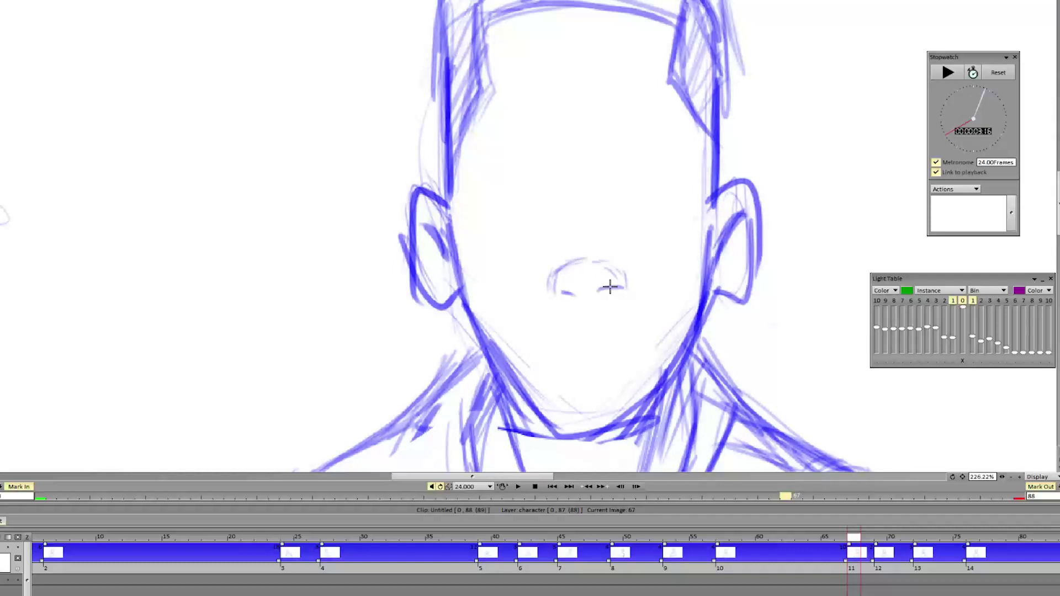
Step: Draw a slightly open smiling mouth with a lower lip line on the frame 67 face
mouse_move(542, 333)
left_mouse_down()
mouse_move(578, 340)
mouse_move(634, 324)
left_mouse_up()
key("Left")
key("Right")
key("Left")
key("Right")
mouse_move(566, 354)
left_mouse_down()
mouse_move(612, 348)
mouse_move(622, 335)
left_mouse_up()
mouse_move(545, 335)
left_mouse_down()
mouse_move(614, 344)
mouse_move(602, 345)
left_mouse_up()
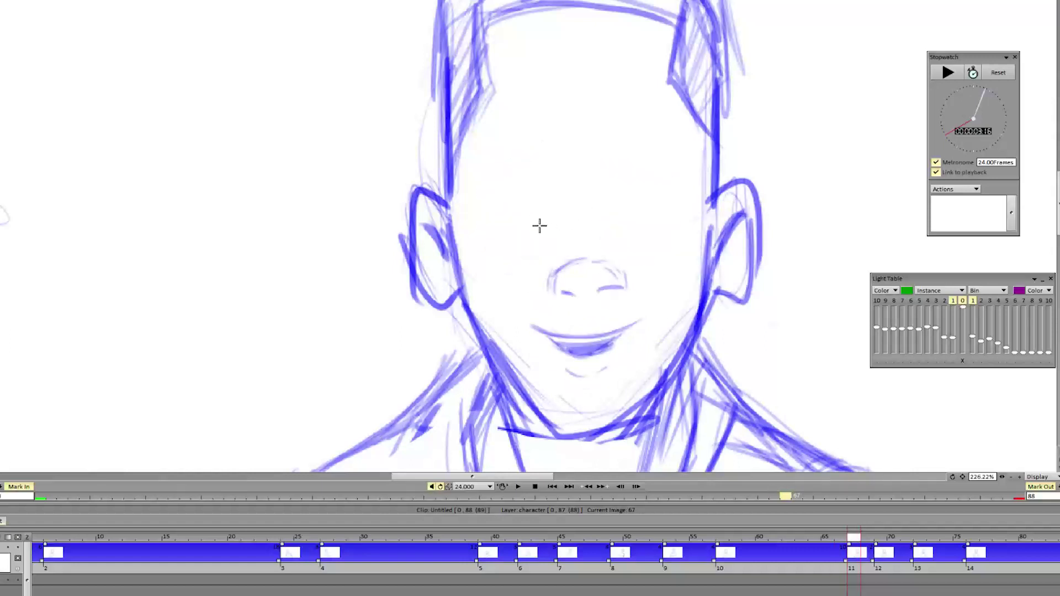
Step: Draw squeezed-shut eyes on the frame 67 face, flipping to compare with the previous drawing
key("Left")
key("Right")
mouse_move(522, 219)
left_mouse_down()
mouse_move(651, 210)
mouse_move(624, 227)
mouse_move(661, 211)
left_mouse_up()
key("Left")
key("Right")
Step: Draw thick, shaded, arched eyebrows on the frame 67 face and touch up a closed eye
mouse_move(488, 175)
left_mouse_down()
mouse_move(541, 143)
mouse_move(562, 148)
mouse_move(567, 132)
mouse_move(535, 132)
mouse_move(487, 169)
left_mouse_up()
mouse_move(565, 136)
left_mouse_down()
mouse_move(514, 150)
mouse_move(480, 175)
left_mouse_up()
key("Left")
key("Right")
mouse_move(614, 160)
left_mouse_down()
mouse_move(655, 138)
mouse_move(670, 151)
mouse_move(608, 141)
mouse_move(665, 158)
left_mouse_up()
mouse_move(618, 134)
left_mouse_down()
mouse_move(678, 163)
mouse_move(679, 178)
mouse_move(674, 159)
left_mouse_up()
left_click_drag(642, 214, 663, 206)
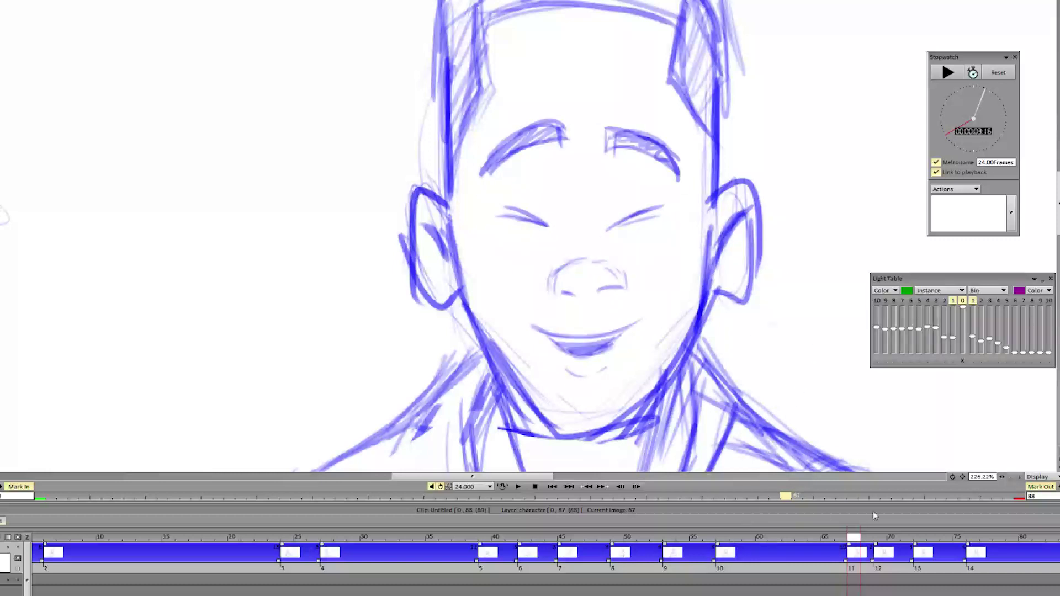
Step: Delete the three old expression drawings after the frame 67 drawing and flip through the surrounding frames
left_click_drag(877, 548, 1054, 549)
key("Right")
key("Left")
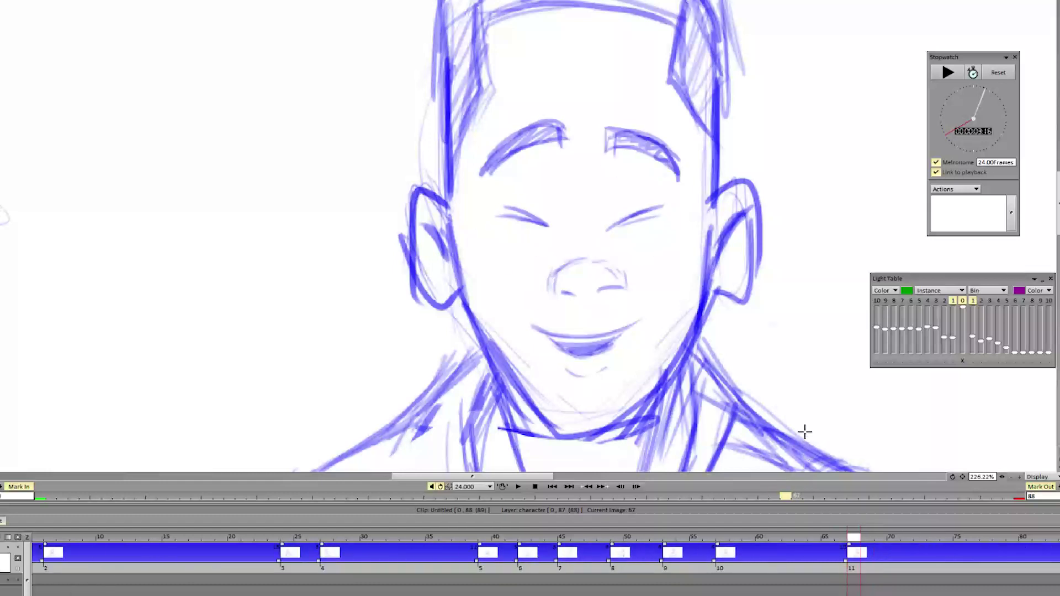
key("Left")
key("Right")
key("Right")
key("Right")
key("Left")
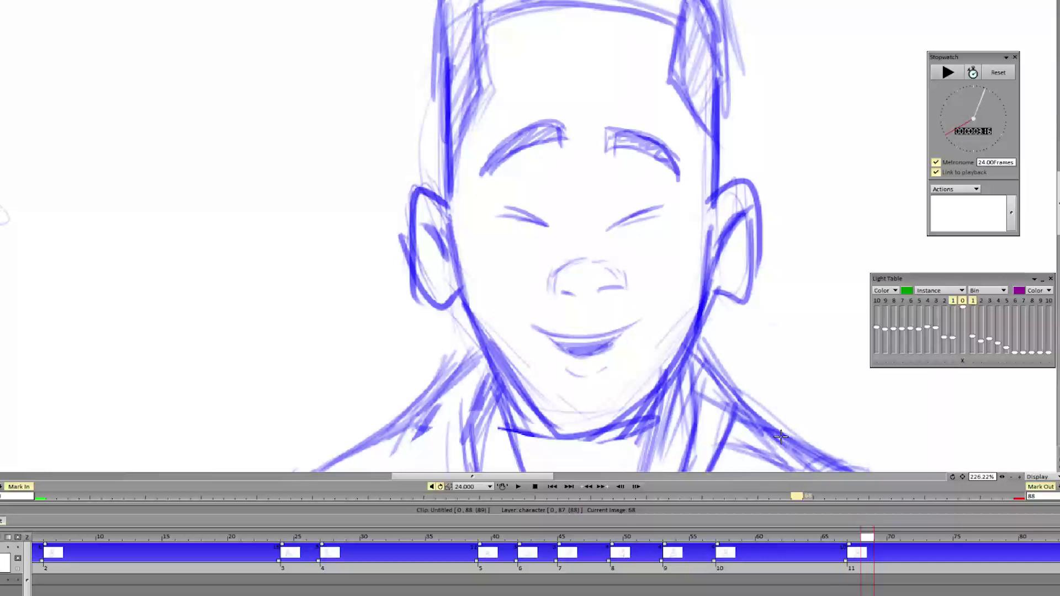
Step: Add a duplicate at frame 68, erase its mouth, nose and eyes, and draw a wider open smile
left_click_drag(632, 326, 549, 361)
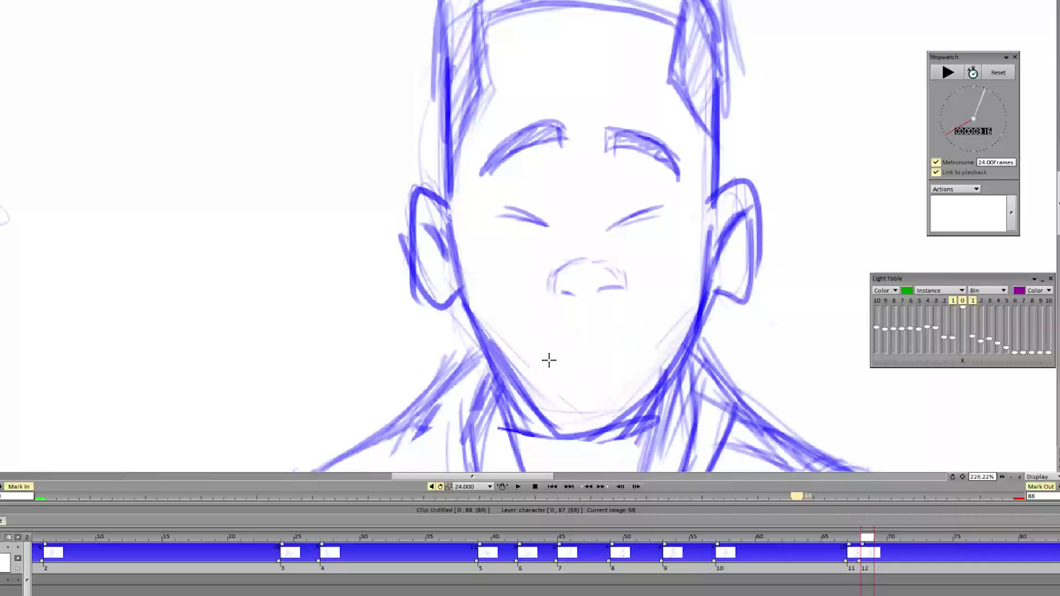
mouse_move(583, 311)
left_mouse_down()
mouse_move(594, 291)
mouse_move(537, 308)
mouse_move(535, 286)
mouse_move(636, 236)
mouse_move(574, 243)
mouse_move(510, 223)
mouse_move(559, 241)
left_mouse_up()
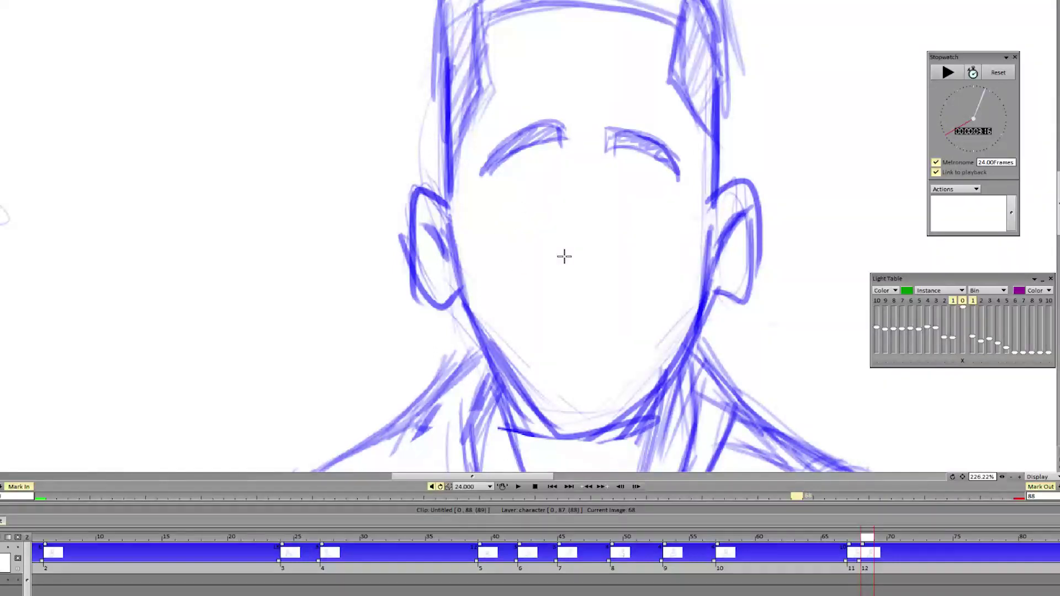
key("Left")
key("Right")
left_click_drag(610, 326, 625, 314)
mouse_move(635, 316)
left_mouse_down()
mouse_move(602, 366)
mouse_move(537, 332)
mouse_move(583, 377)
mouse_move(625, 342)
mouse_move(543, 342)
mouse_move(619, 339)
mouse_move(566, 363)
left_mouse_up()
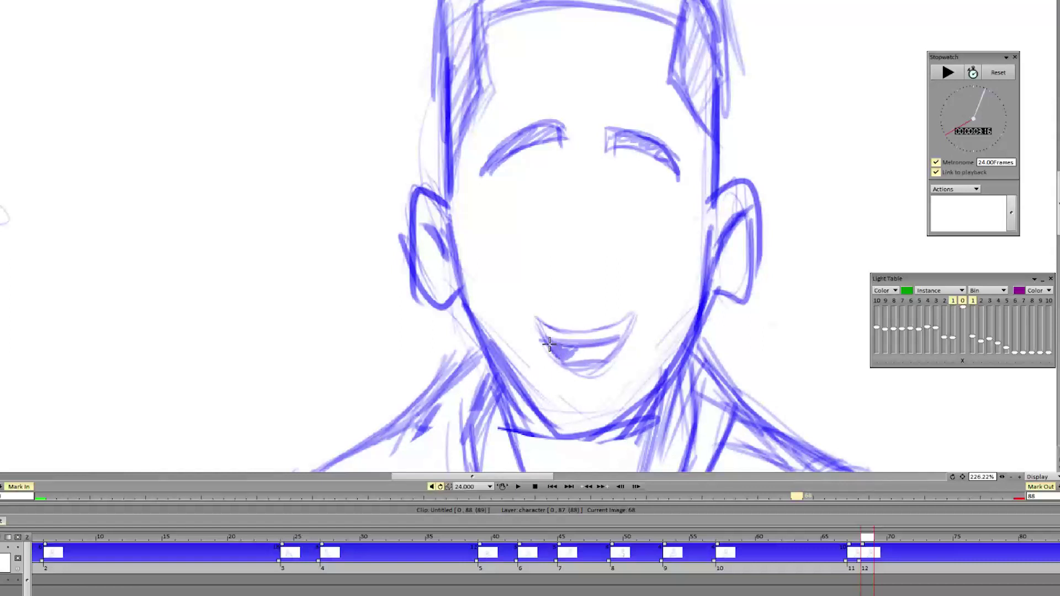
Step: Darken the inside of the open mouth, erase the chin, and redraw the jawline lower on the frame 68 drawing
mouse_move(607, 350)
left_mouse_down()
mouse_move(565, 345)
mouse_move(605, 343)
mouse_move(576, 346)
mouse_move(570, 359)
mouse_move(605, 353)
mouse_move(585, 364)
mouse_move(596, 362)
mouse_move(581, 433)
mouse_move(644, 387)
mouse_move(516, 417)
left_mouse_up()
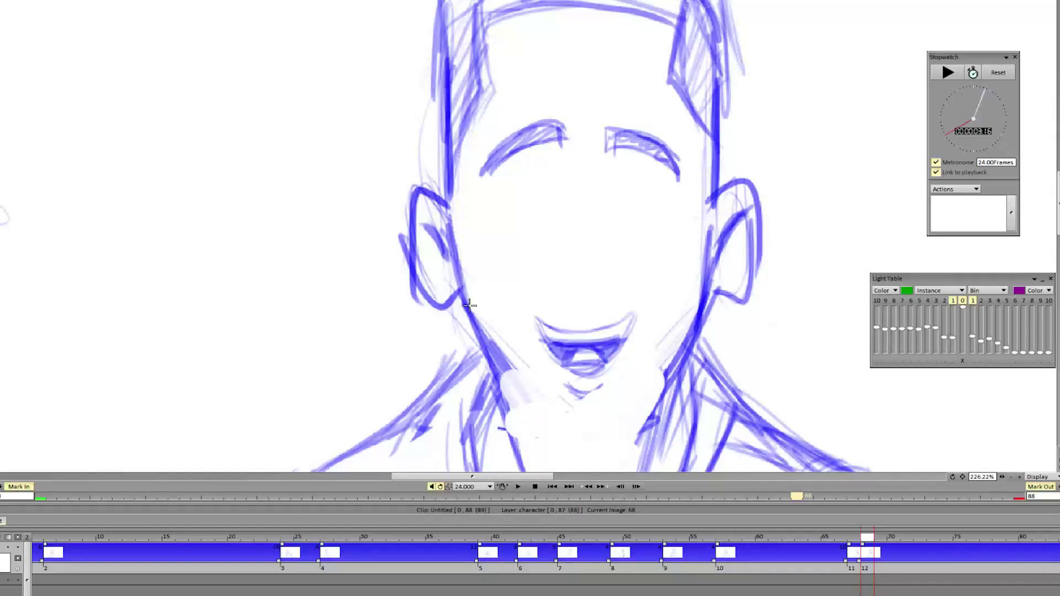
left_click_drag(480, 348, 555, 435)
left_click_drag(509, 379, 564, 436)
mouse_move(689, 342)
left_mouse_down()
mouse_move(640, 417)
mouse_move(610, 433)
left_mouse_up()
left_click_drag(658, 394, 603, 434)
left_click_drag(489, 369, 564, 436)
mouse_move(623, 430)
left_mouse_down()
mouse_move(583, 442)
mouse_move(604, 439)
left_mouse_up()
Step: Draw the raised nose and half-open eyes on the frame 68 face
left_click_drag(550, 256, 559, 281)
left_click_drag(605, 251, 625, 267)
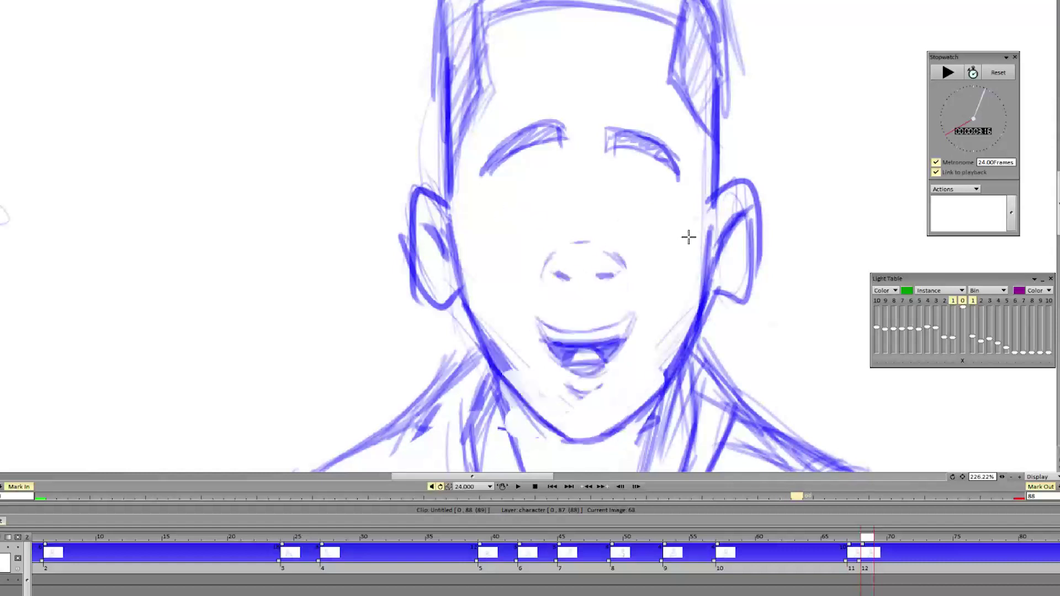
left_click_drag(626, 201, 666, 202)
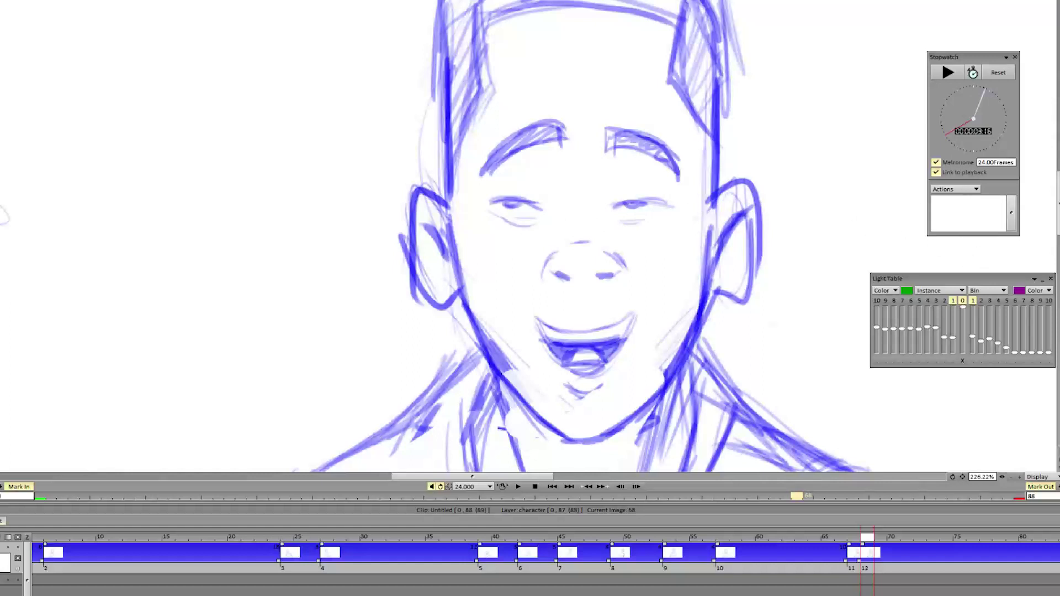
Step: Redraw both eyebrows with raised inner ends on the frame 68 face, darken the pupils, and flip to check
mouse_move(669, 174)
left_mouse_down()
mouse_move(690, 158)
mouse_move(662, 137)
mouse_move(588, 124)
mouse_move(520, 134)
left_mouse_up()
left_click_drag(490, 165, 562, 134)
mouse_move(480, 176)
left_mouse_down()
mouse_move(545, 119)
mouse_move(605, 151)
left_mouse_up()
key("Left")
key("Right")
key("Left")
key("Right")
key("Right")
key("Left")
mouse_move(677, 159)
left_mouse_down()
mouse_move(609, 128)
mouse_move(657, 167)
mouse_move(673, 163)
mouse_move(606, 134)
mouse_move(648, 121)
left_mouse_up()
mouse_move(614, 207)
left_mouse_down()
mouse_move(654, 207)
mouse_move(638, 207)
left_mouse_up()
key("Left")
key("Right")
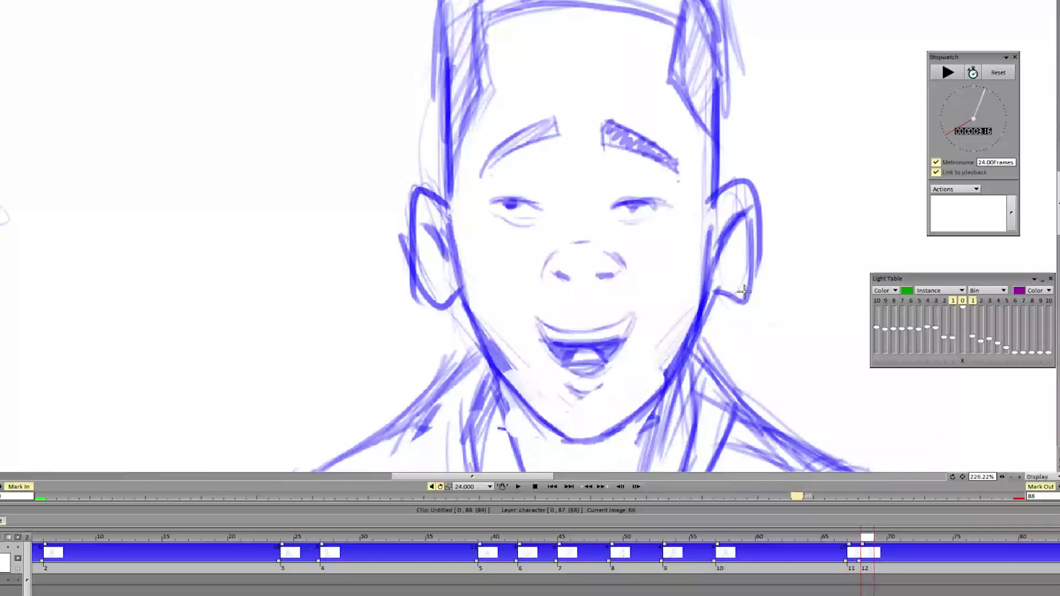
Step: Add a duplicate drawing at frame 69, erase its open mouth, and draw a small closed smile
key("Right")
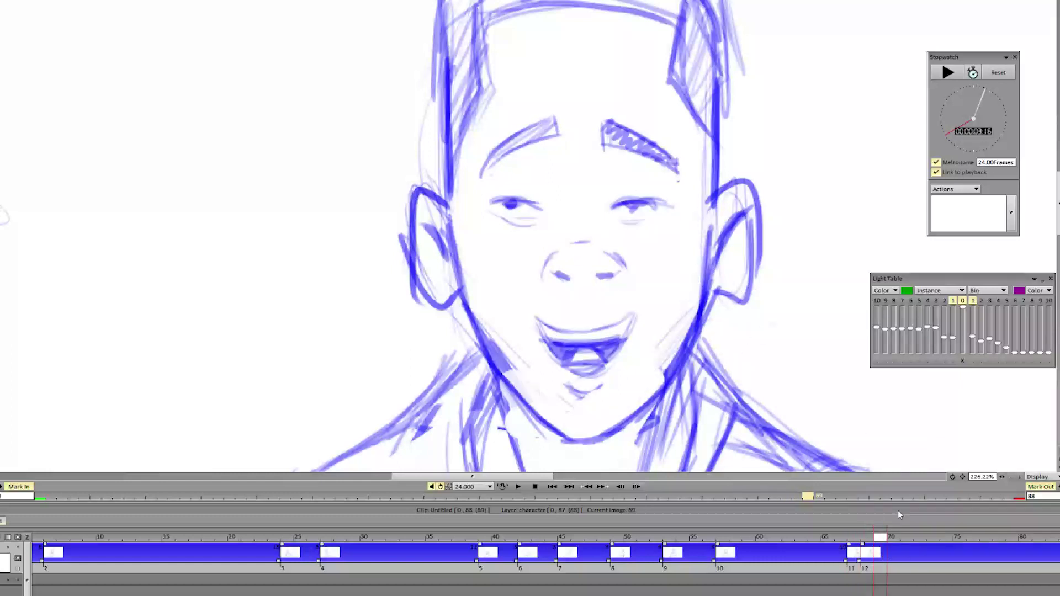
mouse_move(619, 342)
left_mouse_down()
mouse_move(544, 339)
mouse_move(552, 386)
left_mouse_up()
mouse_move(545, 322)
left_mouse_down()
mouse_move(568, 338)
mouse_move(604, 344)
mouse_move(592, 313)
mouse_move(574, 349)
mouse_move(607, 322)
mouse_move(583, 316)
mouse_move(615, 321)
mouse_move(582, 332)
mouse_move(578, 323)
mouse_move(595, 326)
mouse_move(589, 339)
mouse_move(600, 325)
mouse_move(568, 334)
mouse_move(613, 320)
left_mouse_up()
Step: Add a drawing at frame 70 with a small rounded open mouth, wide-open eyes and raised eyebrows replacing the previous features
key("Right")
key("ctrl+z")
key("ctrl+z")
mouse_move(506, 229)
left_mouse_down()
mouse_move(517, 194)
mouse_move(647, 201)
mouse_move(622, 168)
mouse_move(530, 139)
mouse_move(578, 108)
left_mouse_up()
mouse_move(505, 200)
left_mouse_down()
mouse_move(629, 187)
mouse_move(504, 213)
mouse_move(615, 218)
mouse_move(529, 220)
left_mouse_up()
left_click_drag(635, 197, 642, 202)
left_click_drag(489, 207, 533, 196)
left_click_drag(646, 193, 672, 204)
mouse_move(485, 157)
left_mouse_down()
mouse_move(549, 116)
mouse_move(615, 142)
mouse_move(737, 100)
left_mouse_up()
Step: Add a duplicate drawing at frame 71, erase its mouth and chin, and redraw the jawline higher
key("Right")
left_click_drag(623, 321, 572, 324)
key("Left")
key("Right")
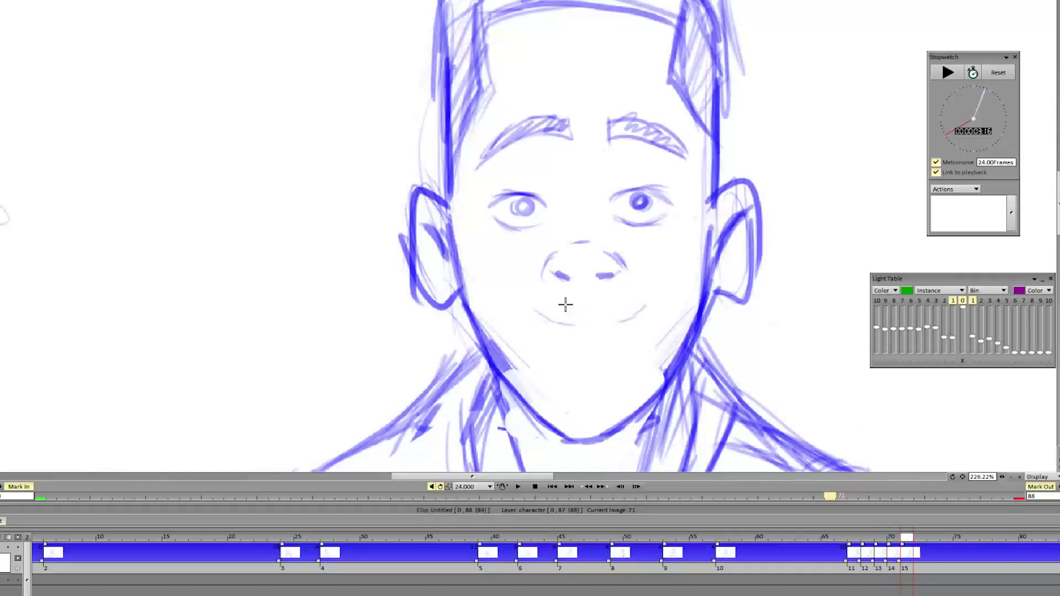
mouse_move(550, 362)
left_mouse_down()
mouse_move(662, 379)
mouse_move(611, 440)
mouse_move(549, 429)
mouse_move(513, 390)
mouse_move(599, 433)
left_mouse_up()
mouse_move(538, 417)
left_mouse_down()
mouse_move(690, 326)
mouse_move(539, 414)
left_mouse_up()
key("Left")
key("Right")
Step: Draw a broad open smile with an upper teeth line and lower lip on the frame 71 face
left_click_drag(528, 318, 562, 364)
left_click_drag(644, 307, 615, 359)
mouse_move(520, 307)
left_mouse_down()
mouse_move(627, 310)
mouse_move(574, 375)
left_mouse_up()
left_click_drag(535, 331, 575, 340)
mouse_move(577, 337)
left_mouse_down()
mouse_move(592, 328)
mouse_move(602, 339)
left_mouse_up()
mouse_move(603, 340)
left_mouse_down()
mouse_move(624, 333)
mouse_move(528, 333)
left_mouse_up()
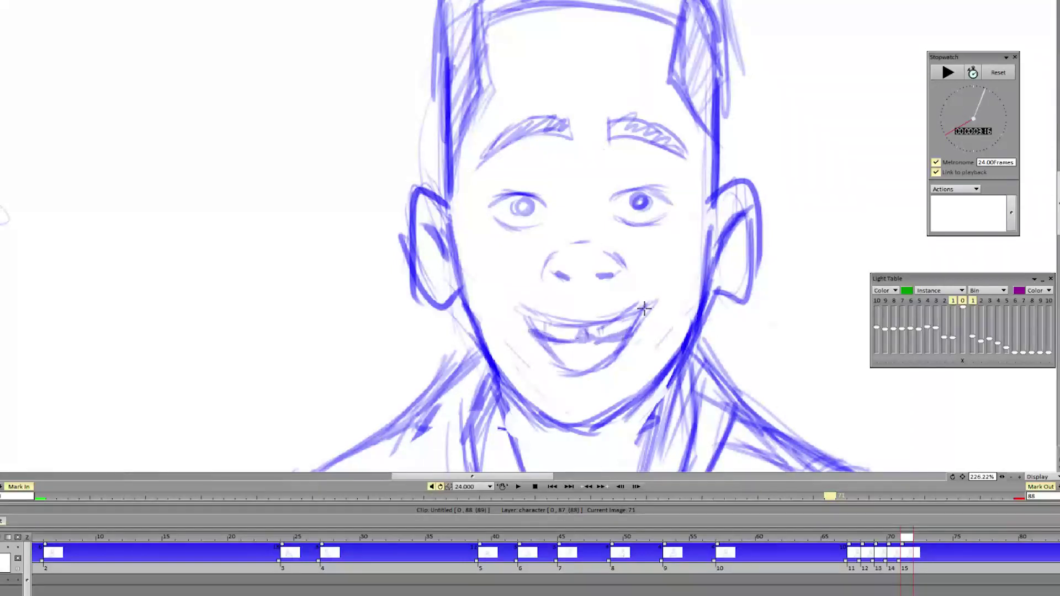
mouse_move(592, 363)
left_mouse_down()
mouse_move(550, 342)
mouse_move(623, 333)
mouse_move(558, 377)
mouse_move(604, 386)
left_mouse_up()
Step: Flip back through the expression drawings and erase the lower jawline on the frame 69 closed-smile drawing
key("Left")
key("Right")
key("Left")
key("Left")
key("Left")
key("Left")
key("Right")
key("Right")
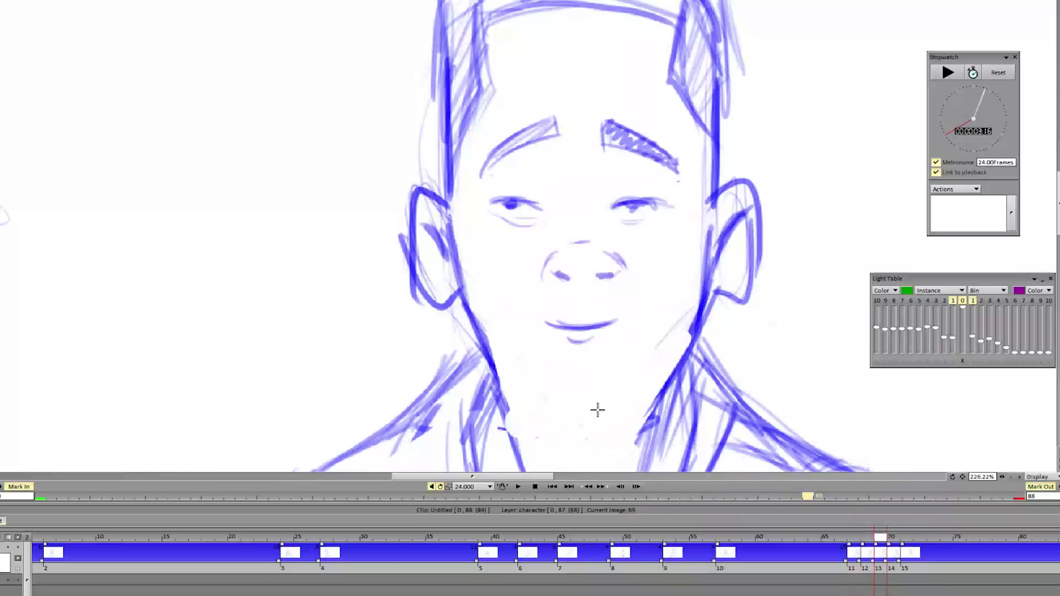
key("Right")
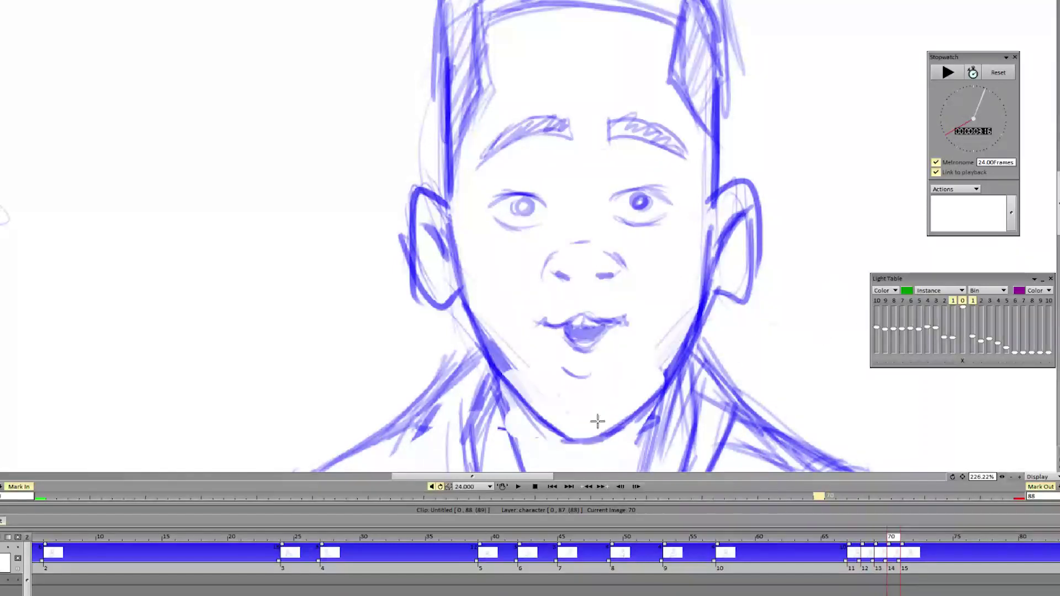
Step: Erase the low jawline on the frame 70 drawing and redraw the chin and jaw higher
left_click_drag(547, 445, 671, 359)
key("Left")
key("Right")
key("Left")
key("Right")
mouse_move(545, 416)
left_mouse_down()
mouse_move(491, 353)
mouse_move(571, 425)
left_mouse_up()
left_click_drag(693, 315, 588, 428)
left_click_drag(677, 353, 527, 426)
Step: Stretch drawings 11 to 15 to three frames each, so they start at frames 67, 70, 73, 76 and 79
key("Right")
mouse_move(905, 538)
left_mouse_down()
mouse_move(852, 539)
mouse_move(913, 542)
left_mouse_up()
left_click_drag(852, 568, 1045, 569)
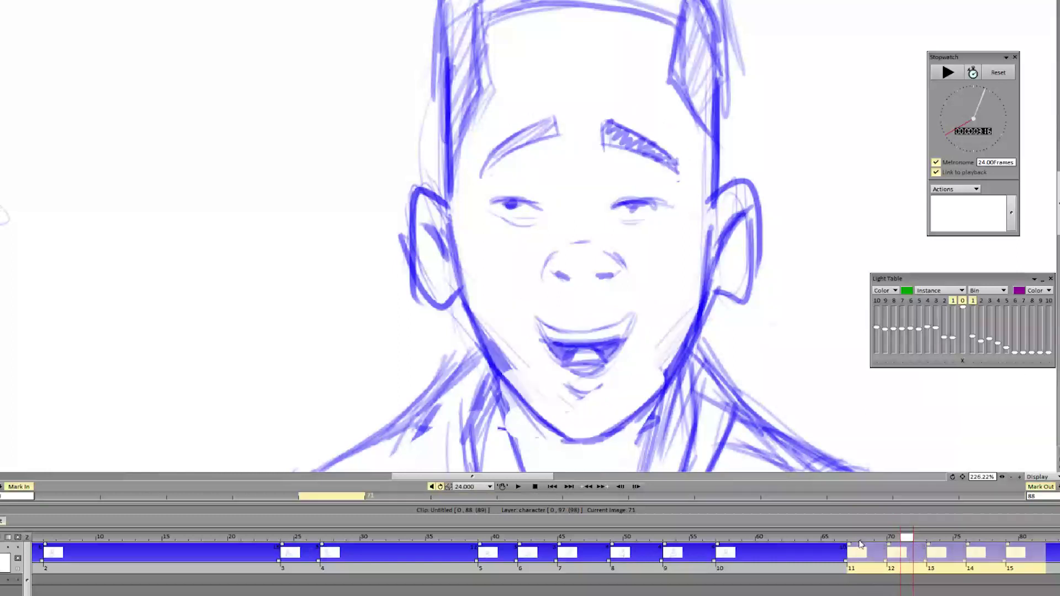
Step: Scrub the retimed expressions and play the animation to check the timing
left_click_drag(975, 537, 1028, 534)
scroll(838, 381, "down", 3)
left_click_drag(837, 381, 767, 361)
key("Left")
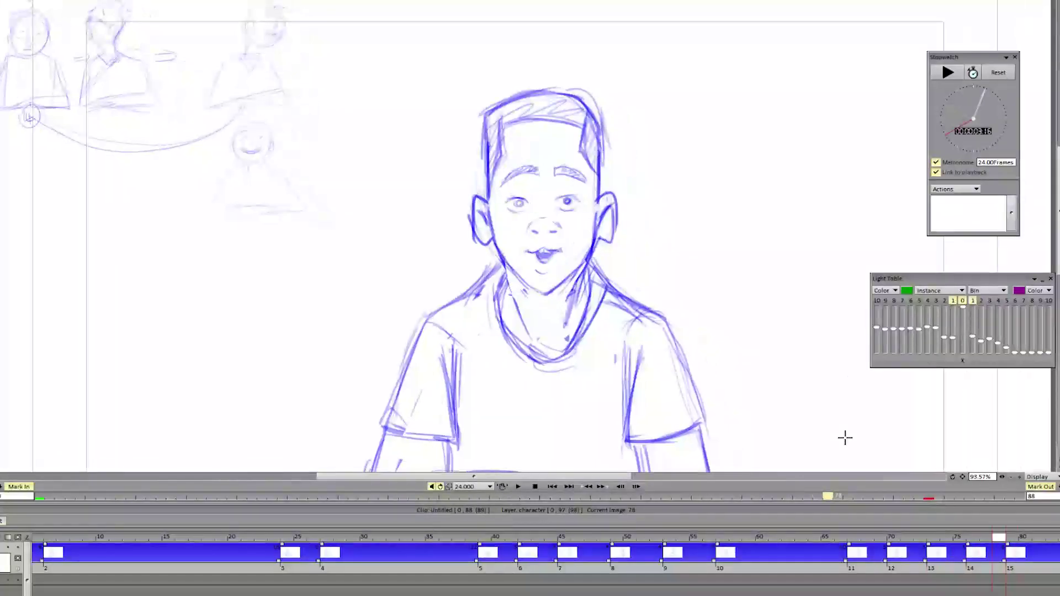
scroll(844, 438, "down", 1)
left_click(518, 487)
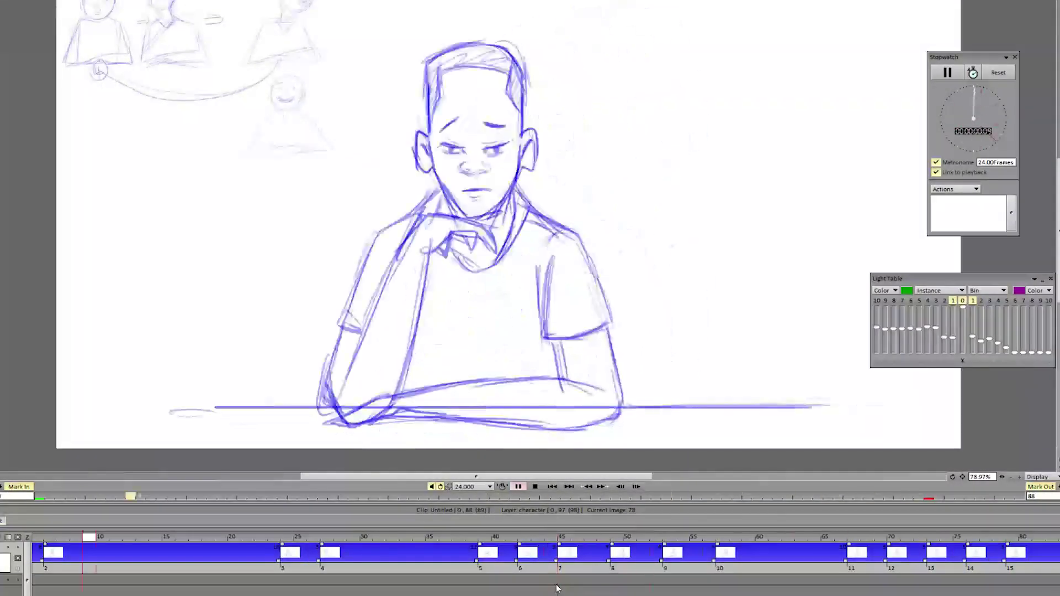
key("space")
Step: Darken the pupils of both wide-open eyes on drawing 14 at frame 76
left_click(951, 553)
left_click_drag(951, 554, 972, 552)
scroll(469, 32, "up", 2)
mouse_move(554, 243)
left_mouse_down()
mouse_move(539, 251)
mouse_move(551, 244)
left_mouse_up()
left_click_drag(623, 249, 630, 248)
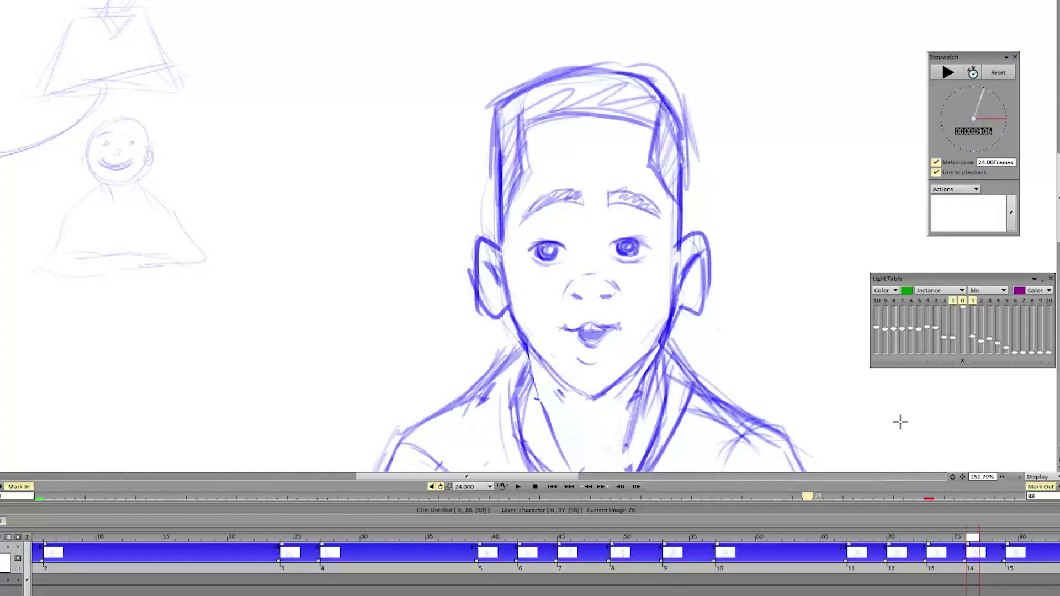
Step: Undo the last pupil strokes on drawing 14 at frame 76 and touch up the pupil of the eye on the image's left side
key("ctrl+z")
key("ctrl+z")
key("ctrl+z")
left_click_drag(713, 269, 605, 269)
key("ctrl+z")
key("ctrl+z")
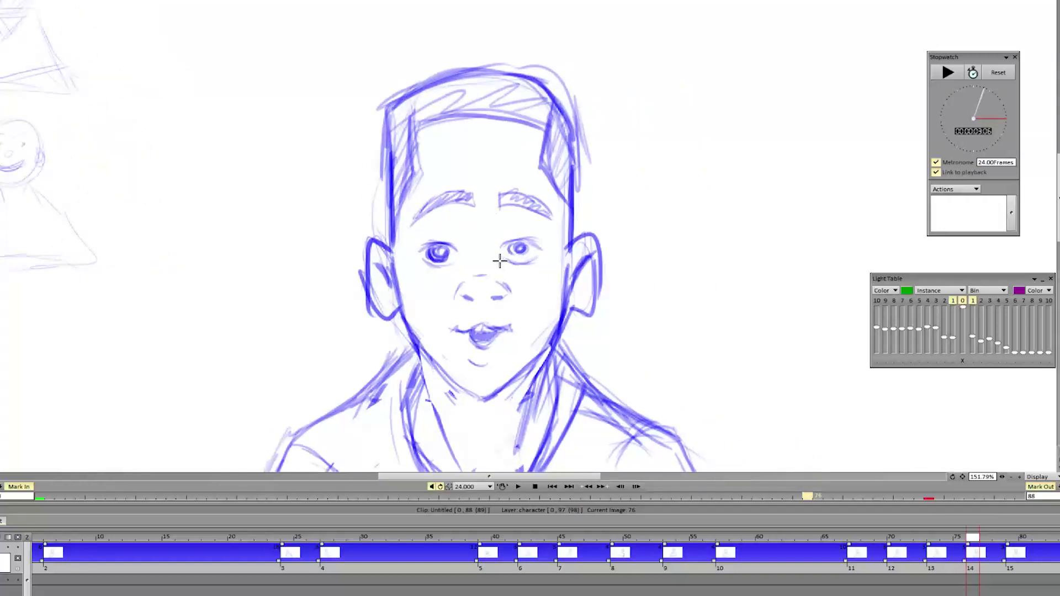
left_click_drag(438, 253, 441, 255)
Step: Scrub the closing expressions forward to frame 80 and flip back through them to drawing 11 at frame 67
key("Right")
scroll(633, 154, "down", 1)
left_click_drag(932, 540, 1030, 540)
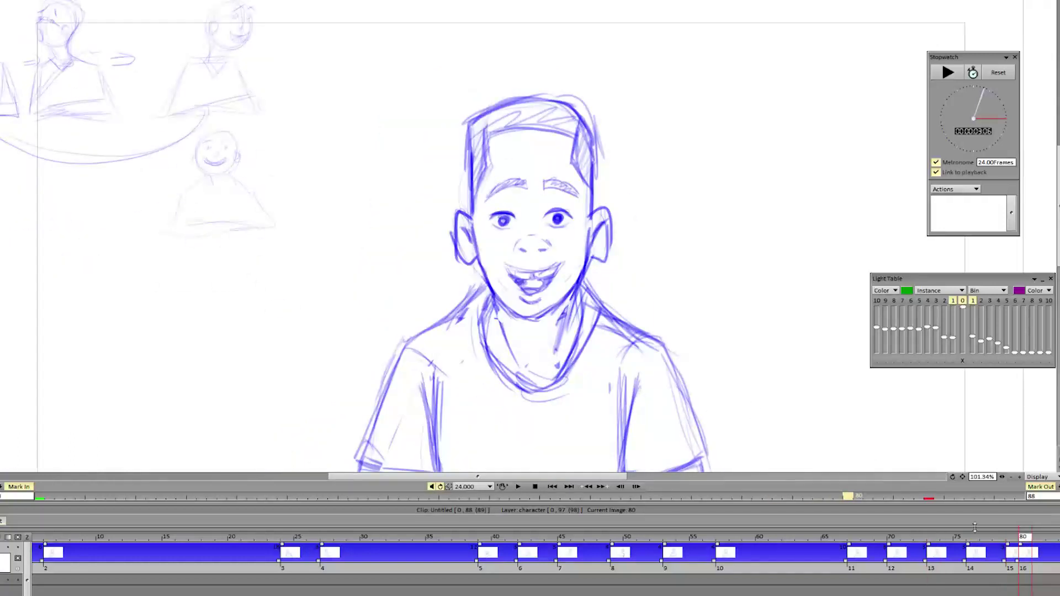
key("Left")
key("Left")
key("Left")
key("Left")
key("Left")
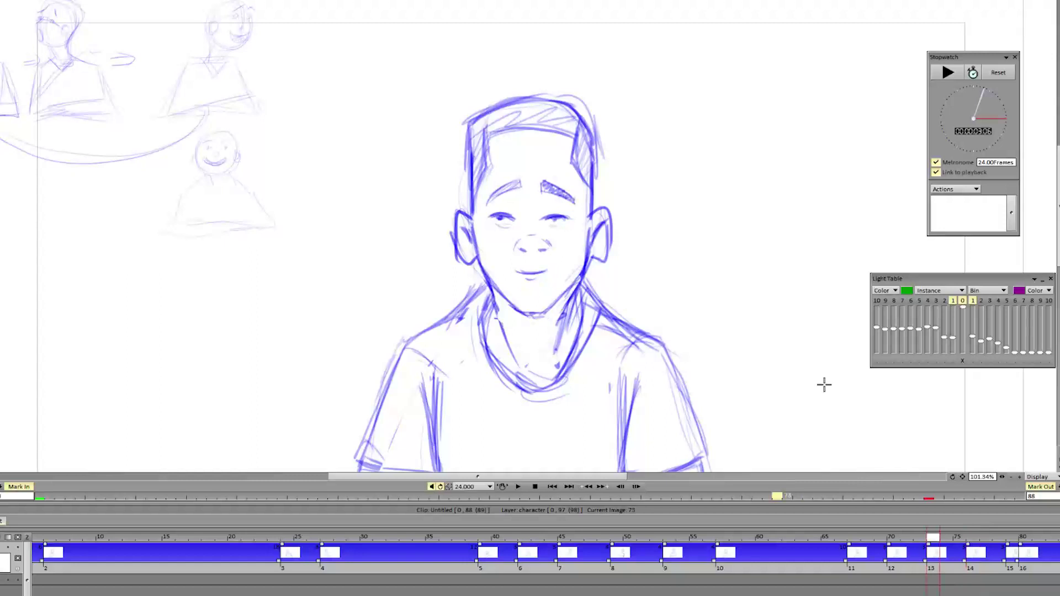
key("Left")
key("Left")
key("Left")
key("Left")
key("Left")
key("Left")
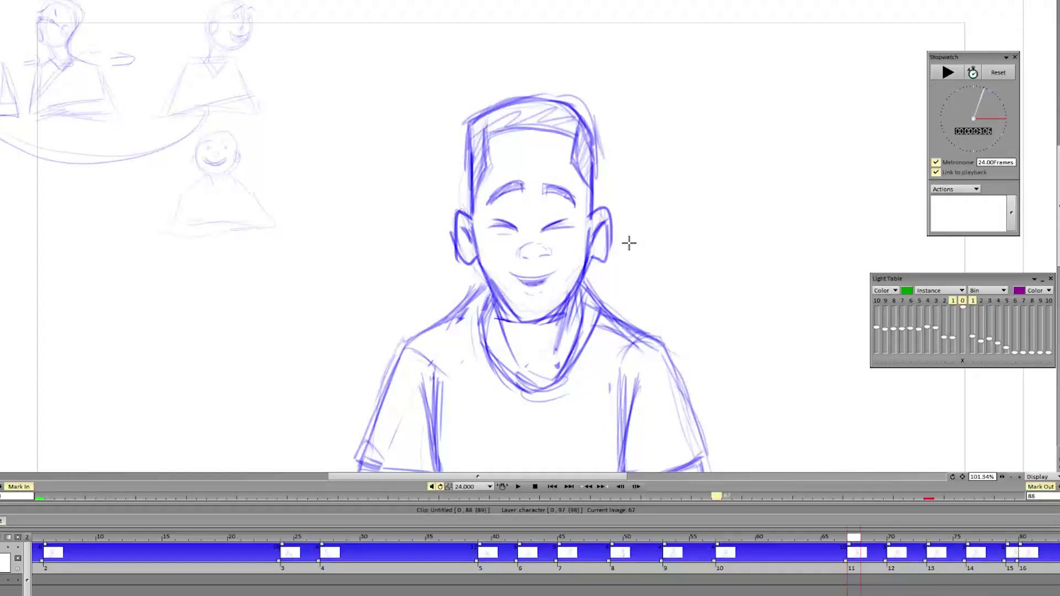
Step: Lengthen the hold of drawing 13 by four frames so drawing 14 starts at frame 80 and drawing 15 at frame 83
mouse_move(1024, 538)
left_mouse_down()
mouse_move(1001, 538)
mouse_move(1024, 539)
left_mouse_up()
left_click(946, 538)
left_click_drag(962, 558, 1016, 558)
scroll(1016, 555, "right", 3)
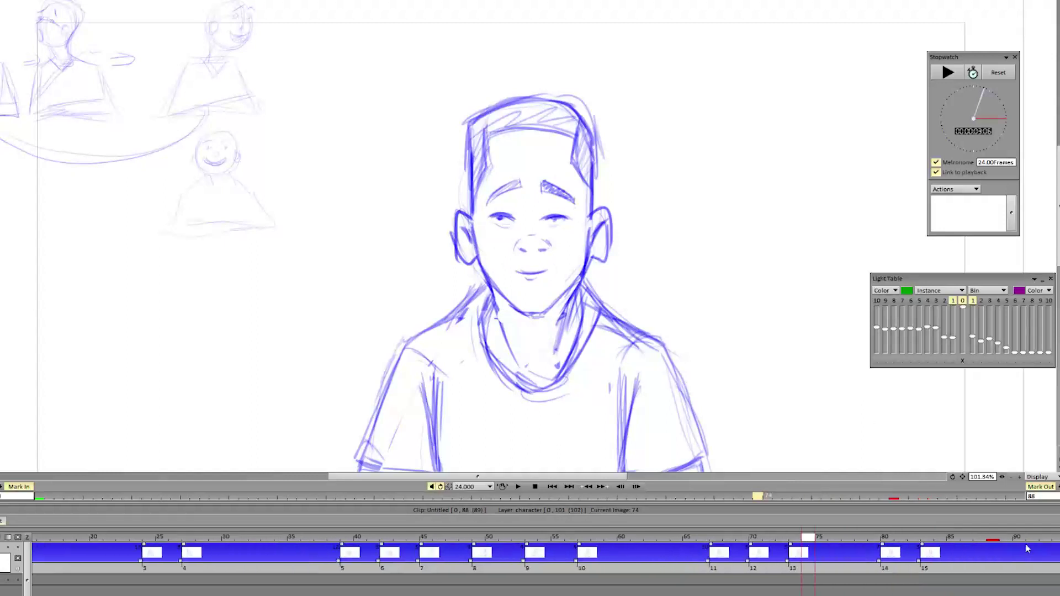
Step: Extend the playback range to end at frame 103 and play the whole animation
left_click(1055, 544)
scroll(551, 270, "down", 4)
scroll(677, 354, "up", 1)
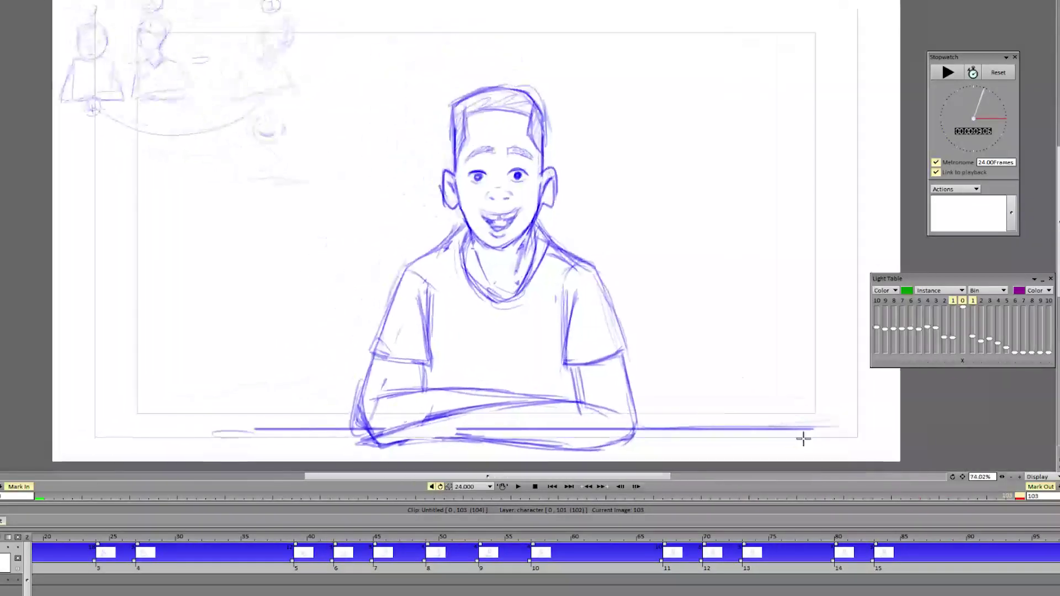
left_click(518, 486)
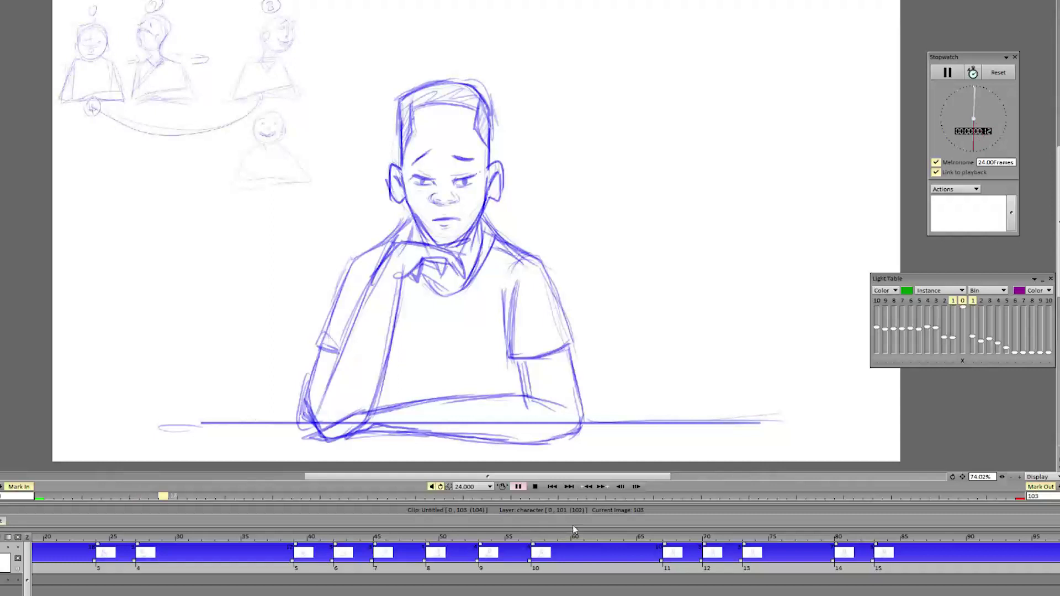